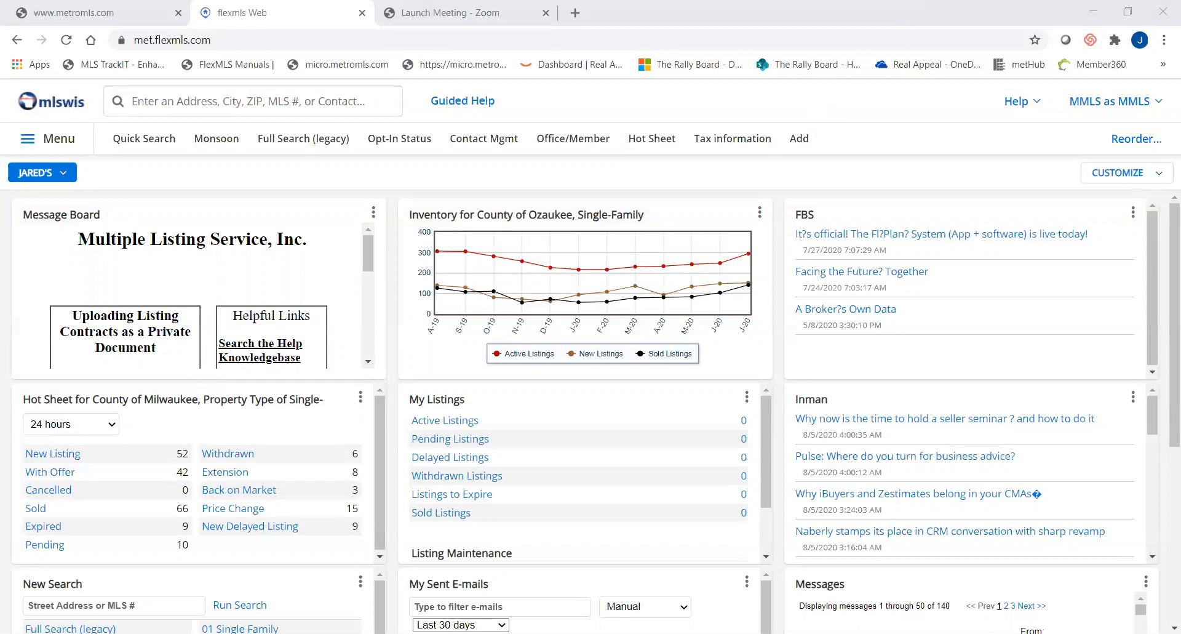
key(alt+Tab)
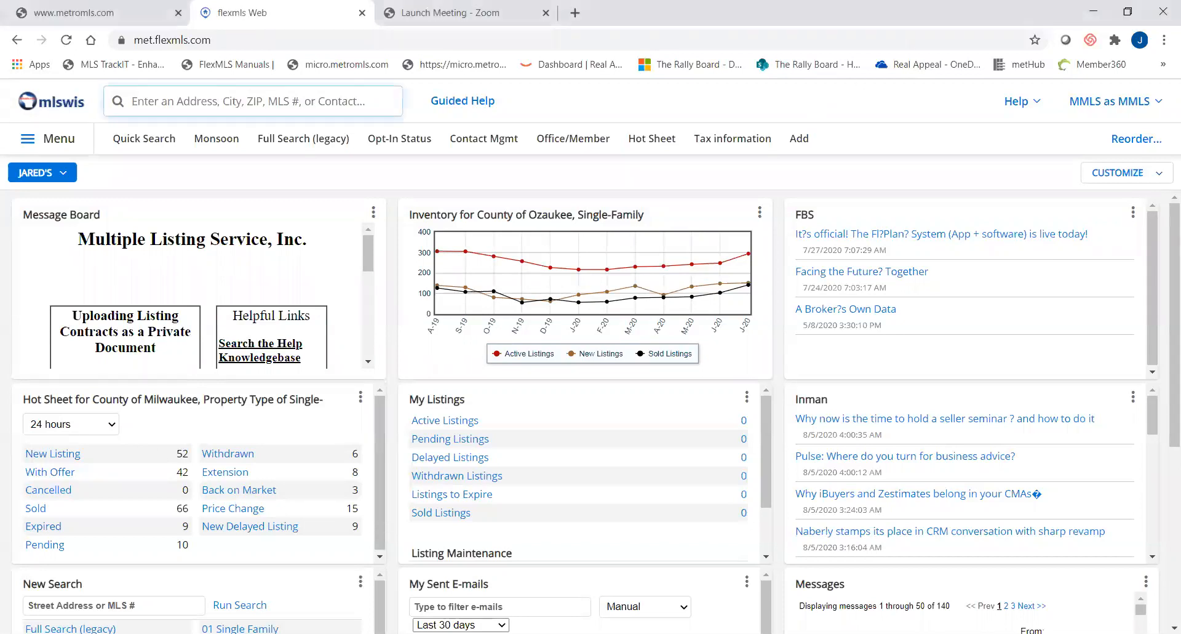
key(alt+Tab)
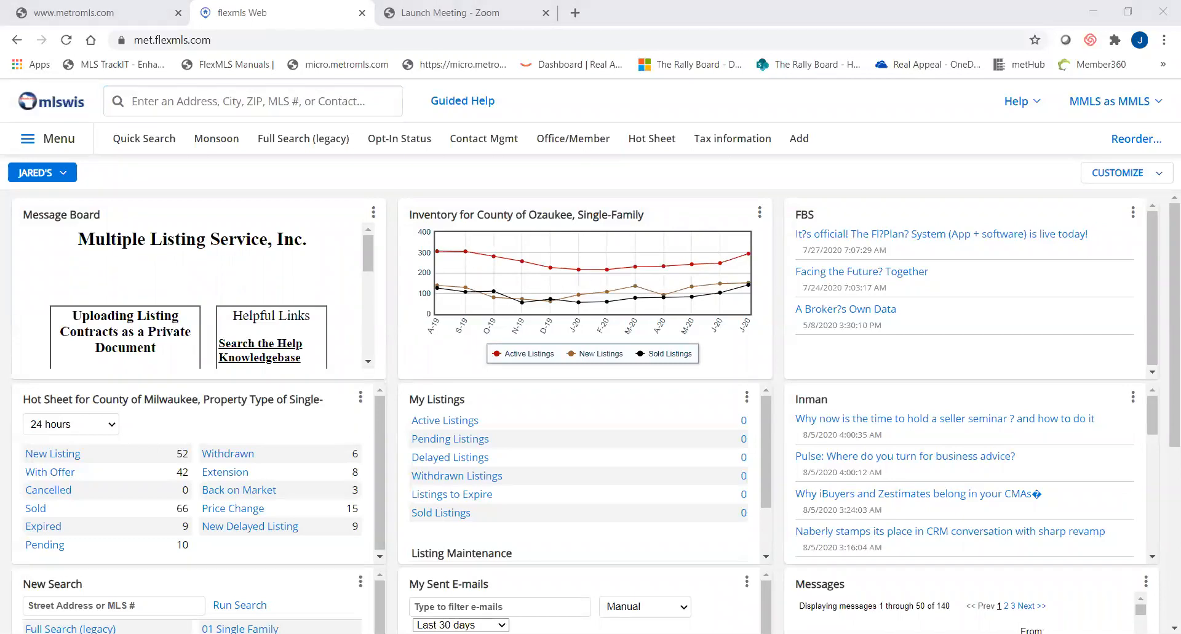
key(alt+Tab)
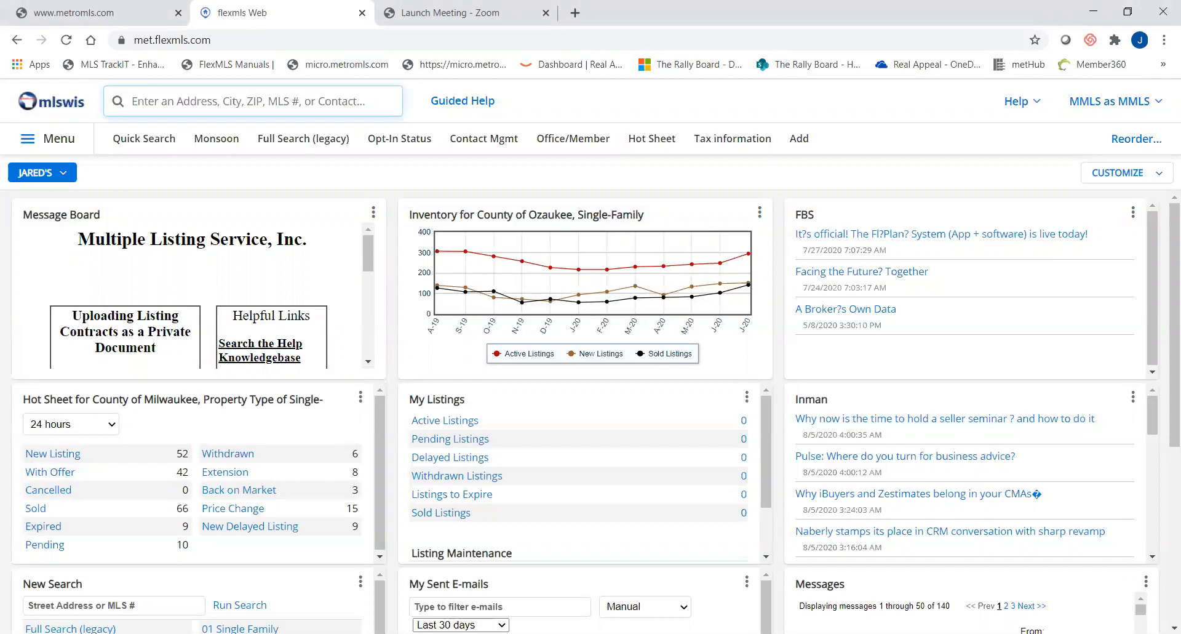
key(alt+Tab)
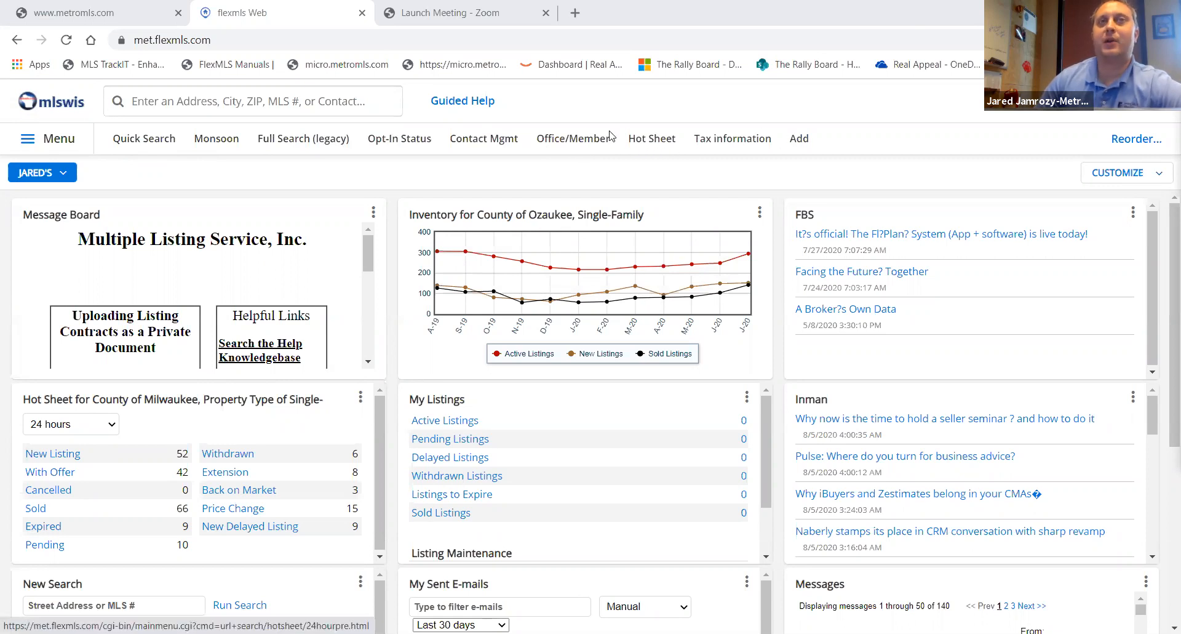
- Add Saved Search to the menu favorites
click(61, 144)
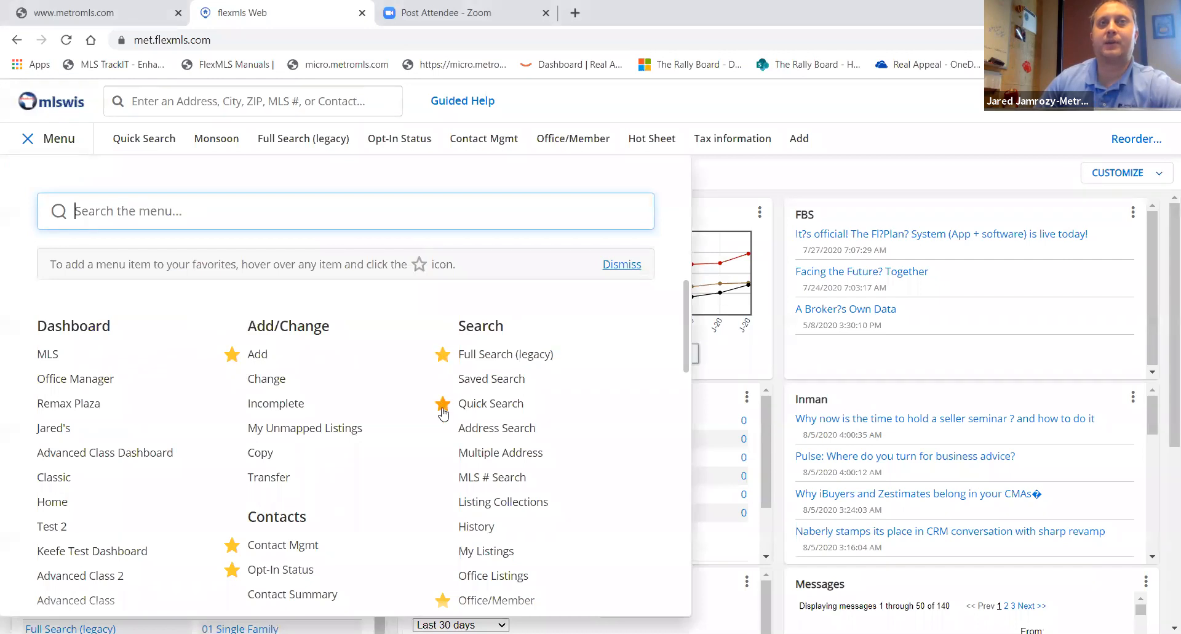
mouse_move(438, 429)
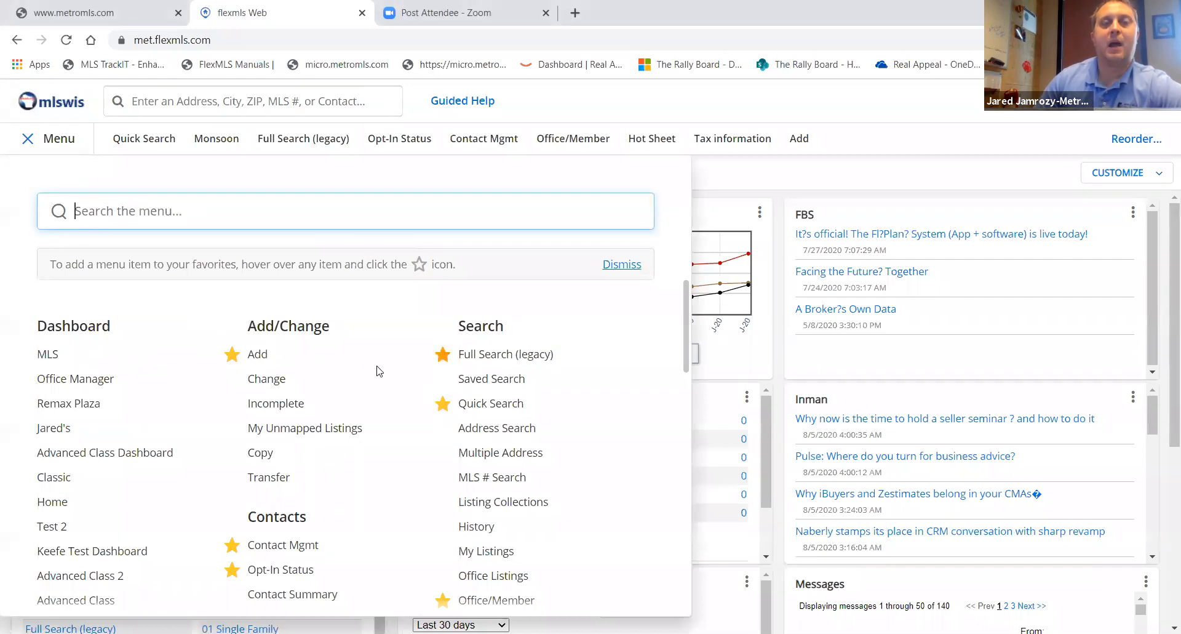
mouse_move(449, 380)
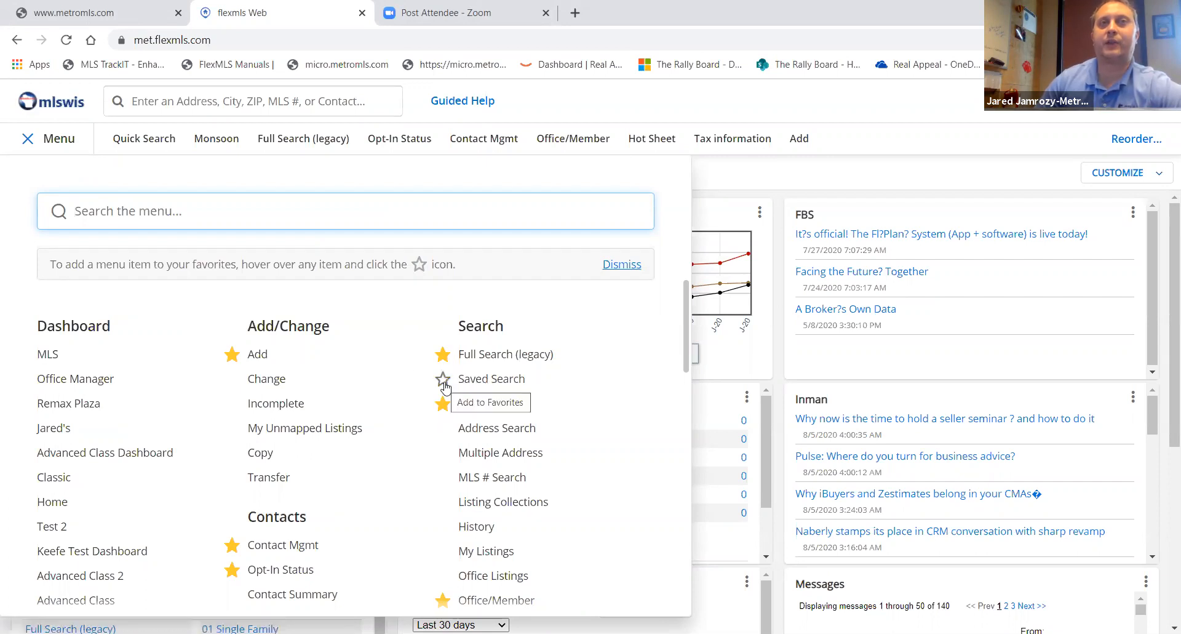
click(443, 380)
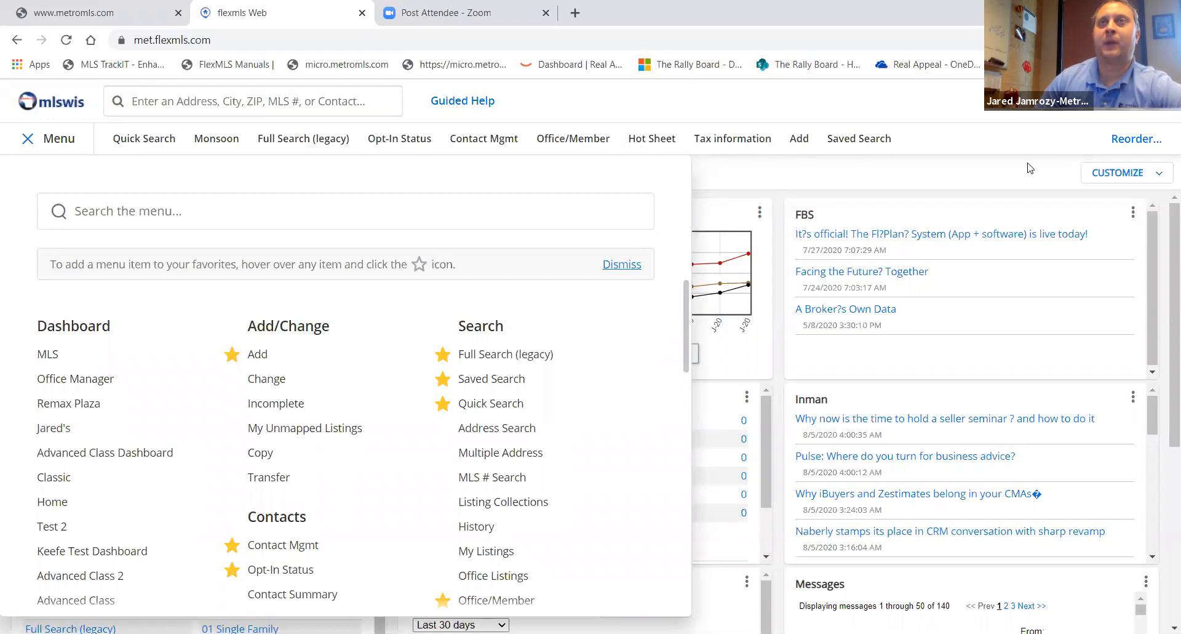
- Reorder the favorites so Office/Member comes first and save the new order
click(1135, 140)
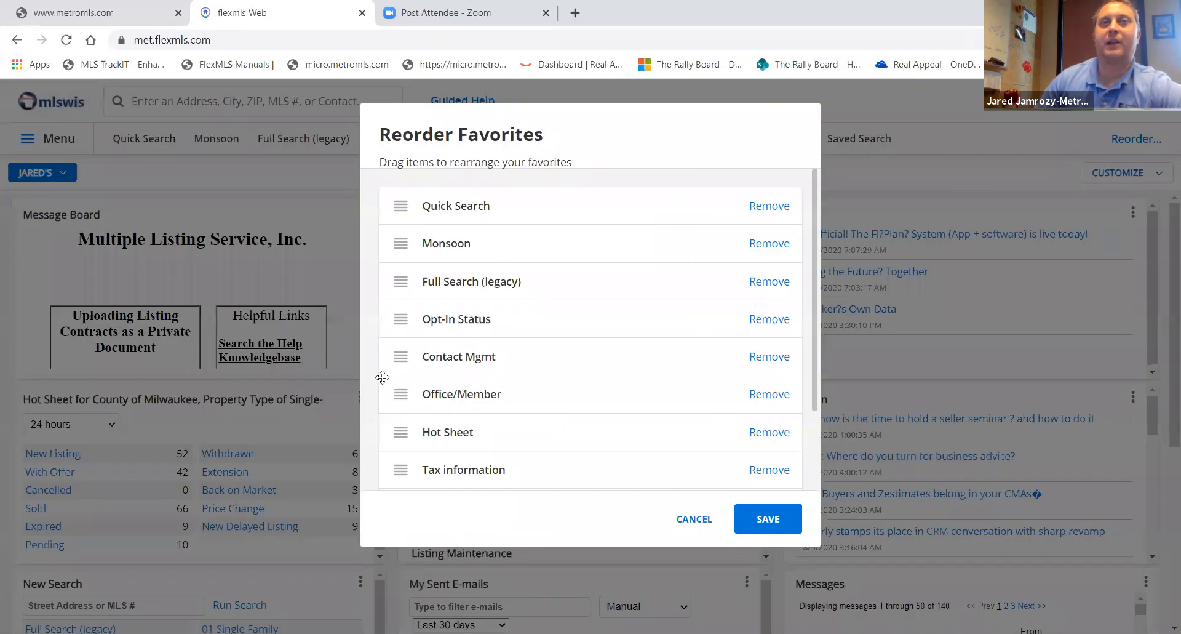
drag(400, 394, 396, 207)
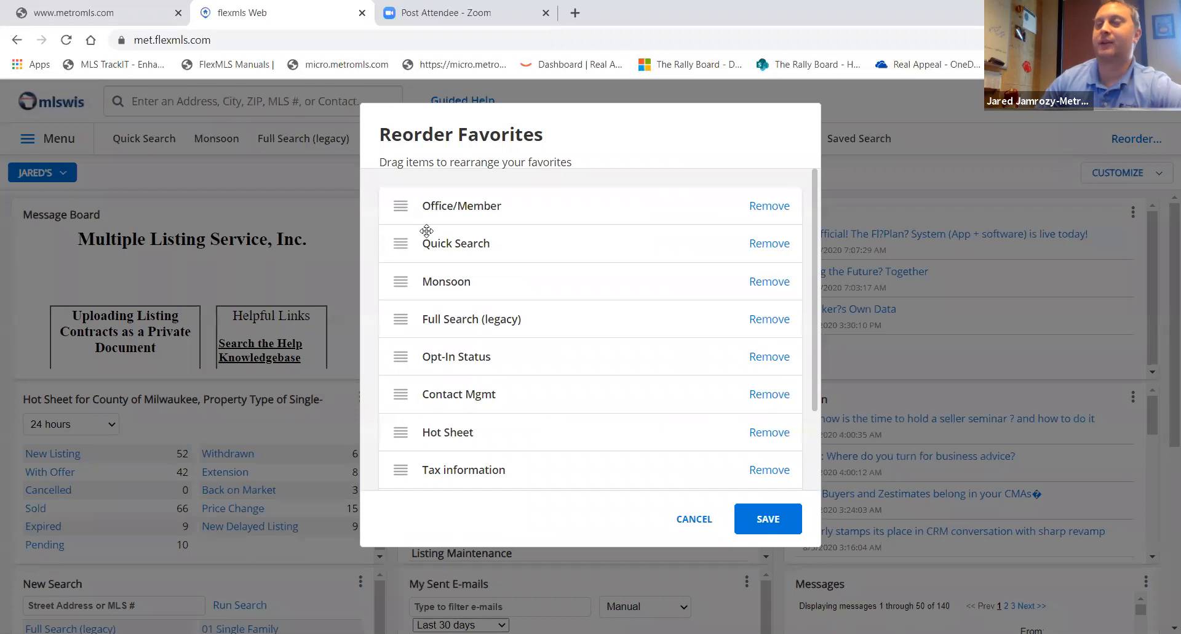
click(767, 521)
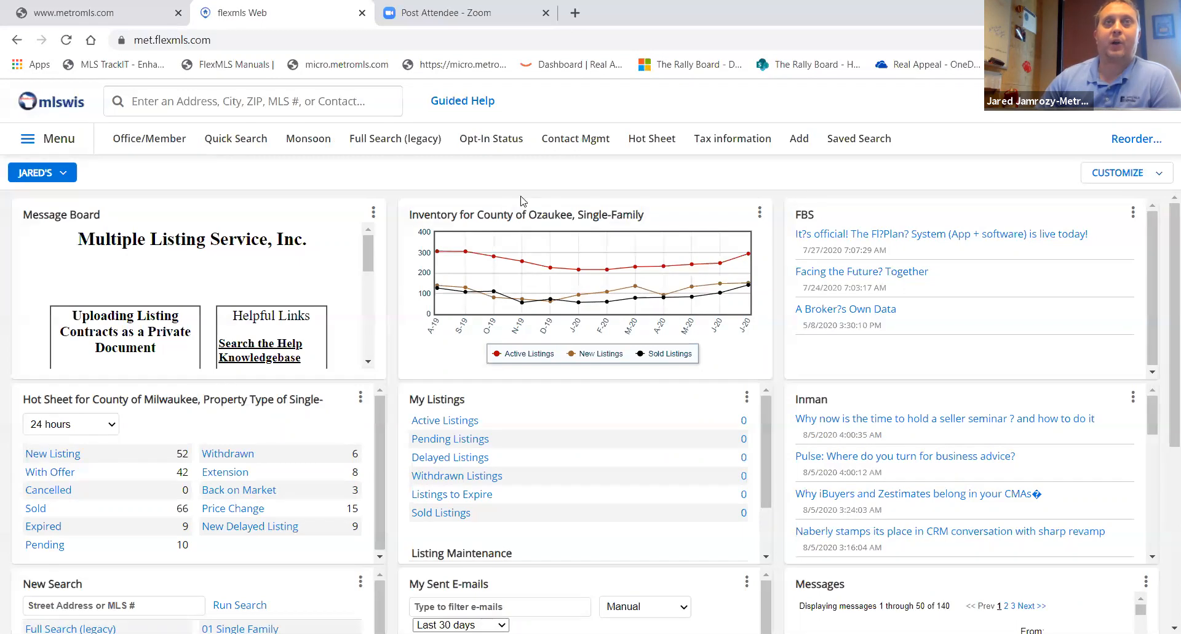
- Open Contact Management and quick-add a test contact with first name, last name Test, the contact's e-mail and portal access
click(573, 141)
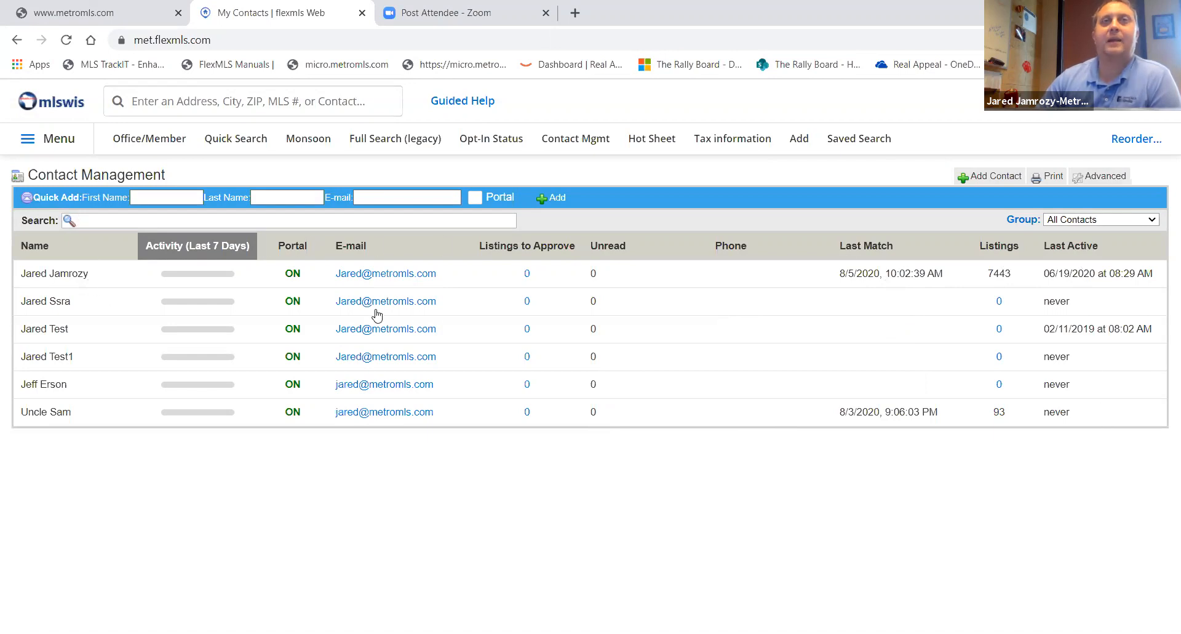
click(153, 194)
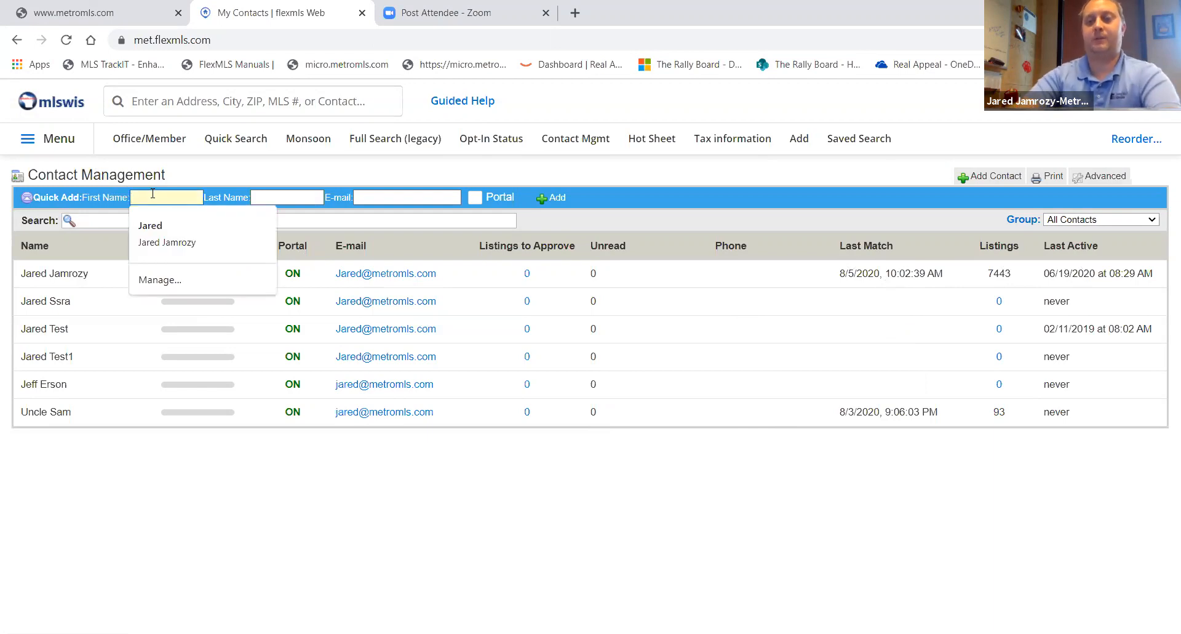
text(Ke)
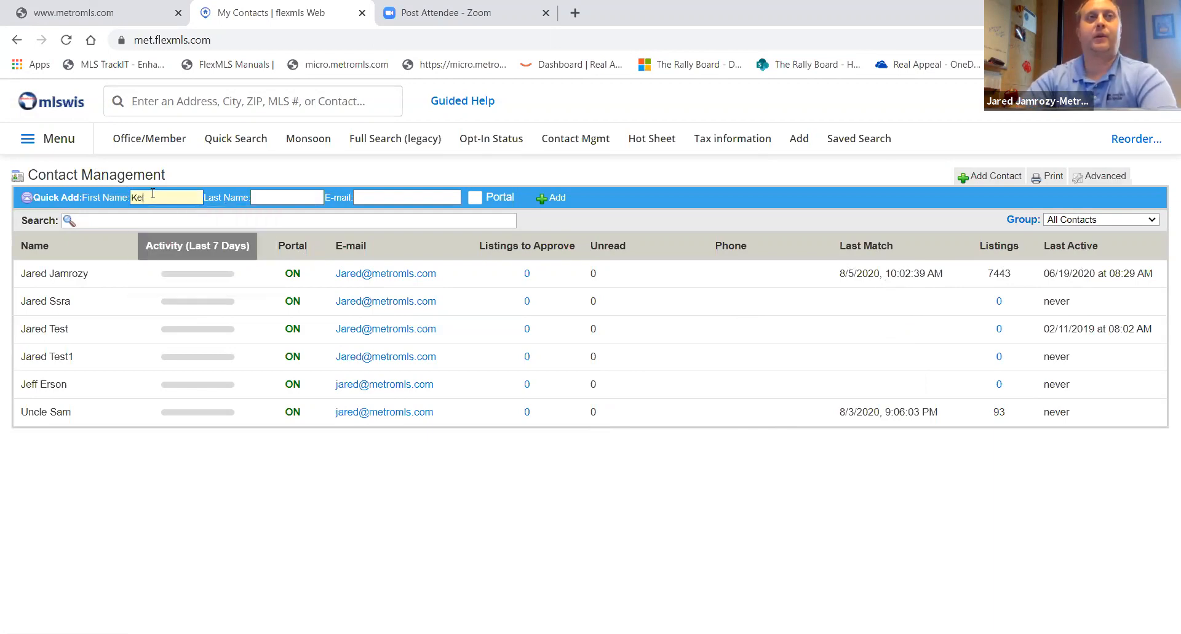
text(ller)
key(Tab)
text(Test)
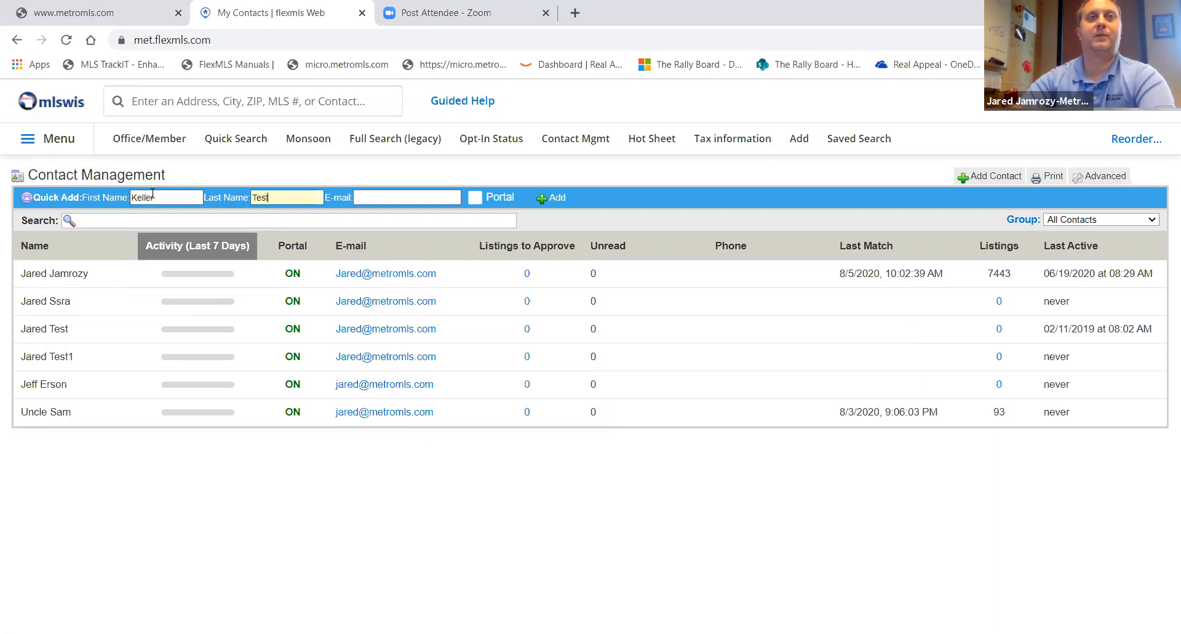
key(Tab)
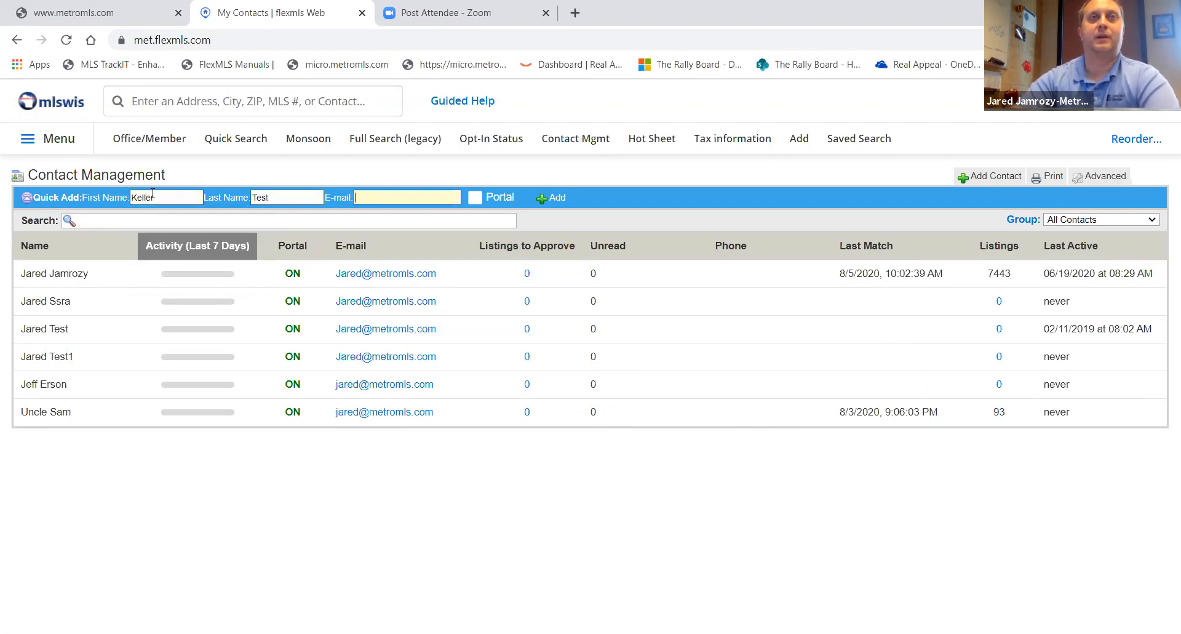
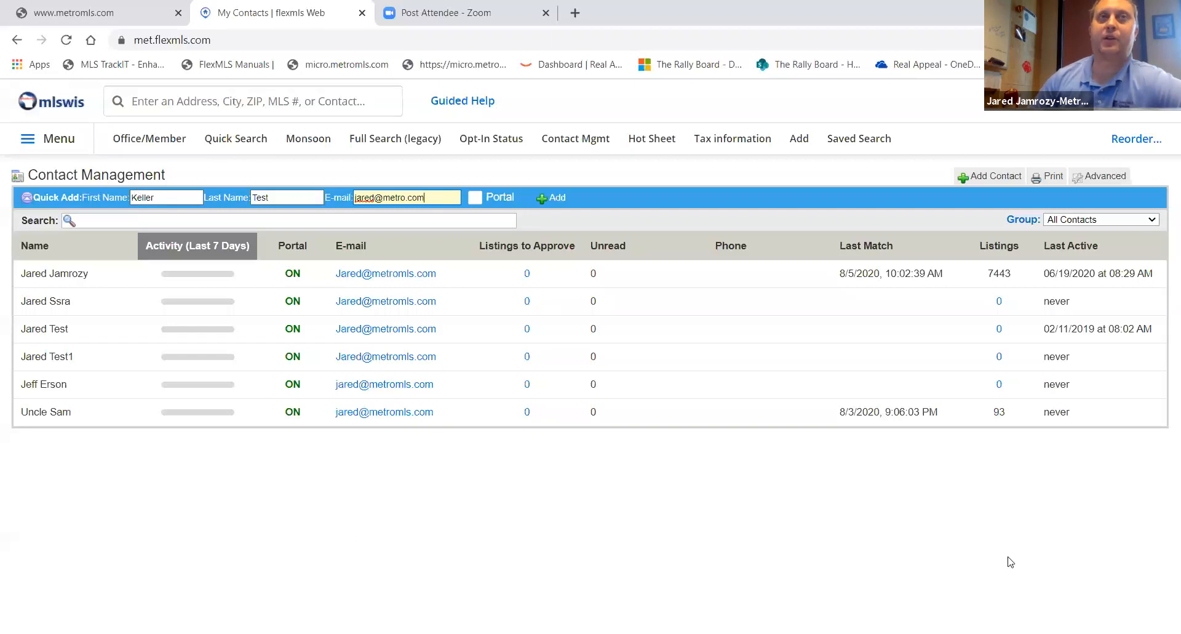
click(477, 200)
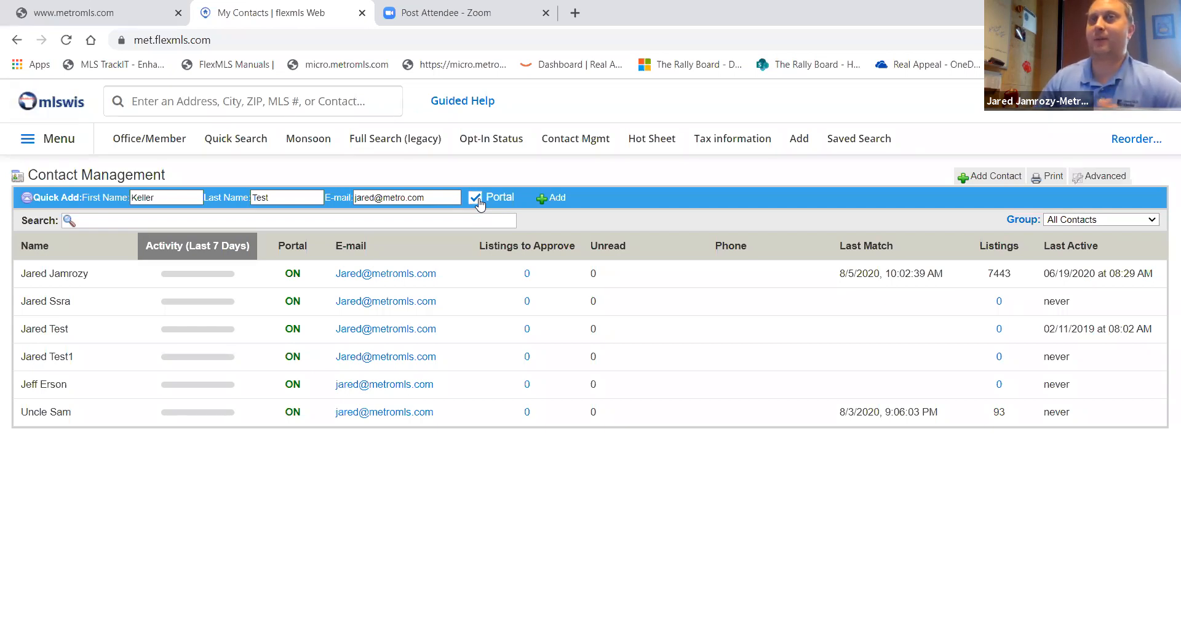
click(562, 202)
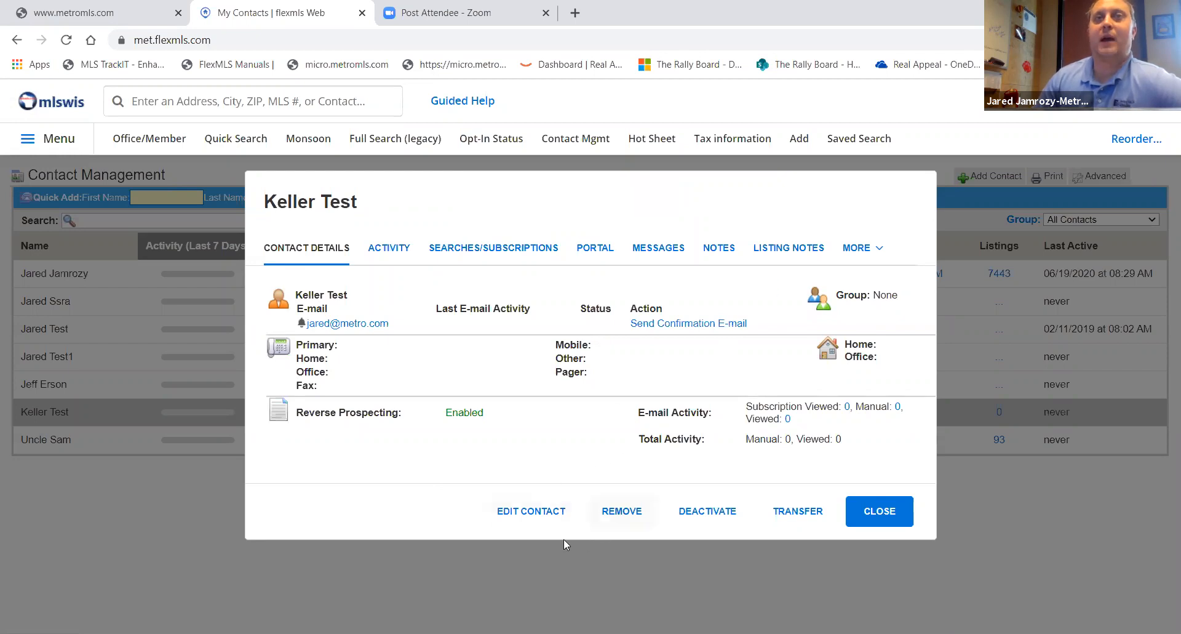
- Edit the contact to add a second e-mail address with Notify enabled and save the changes
click(544, 519)
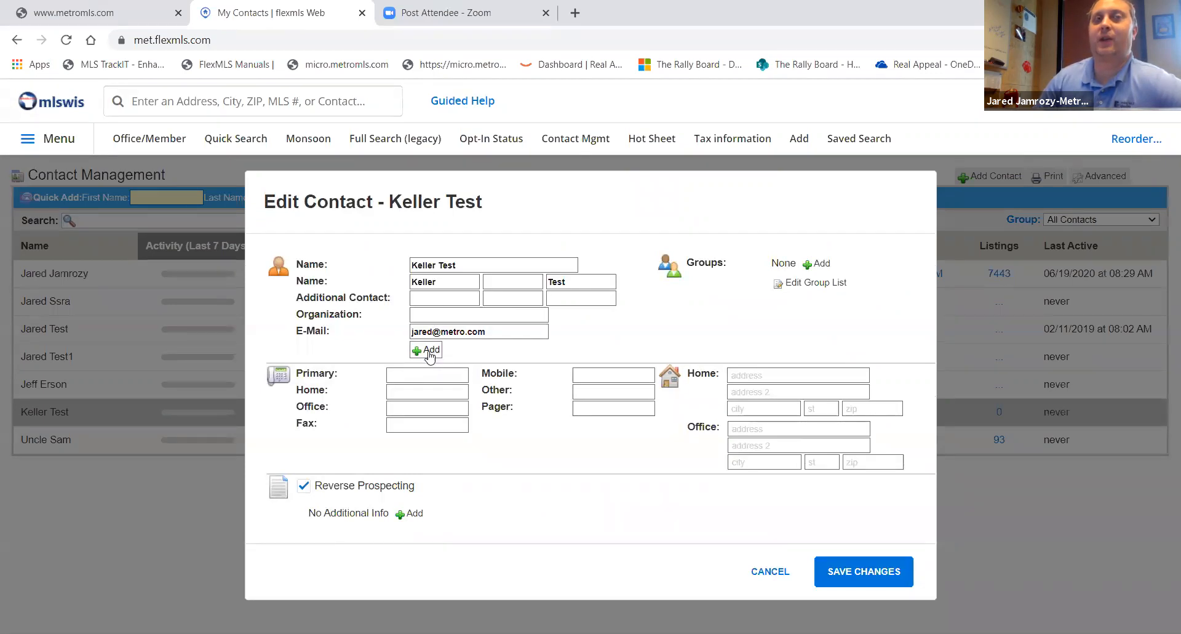
click(429, 351)
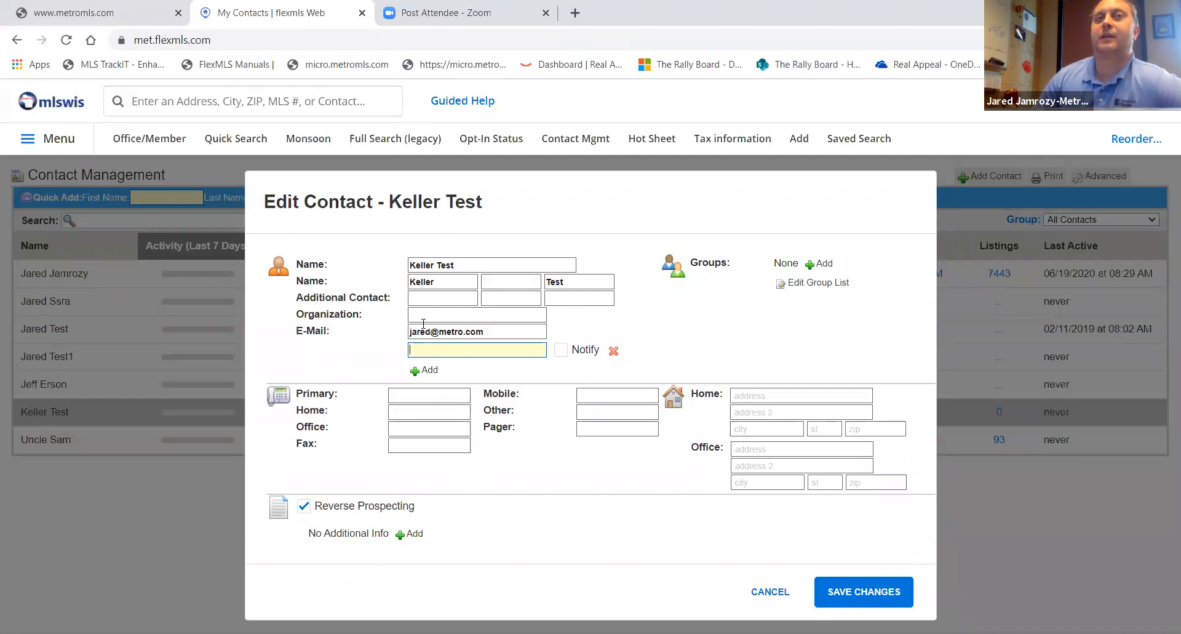
click(451, 351)
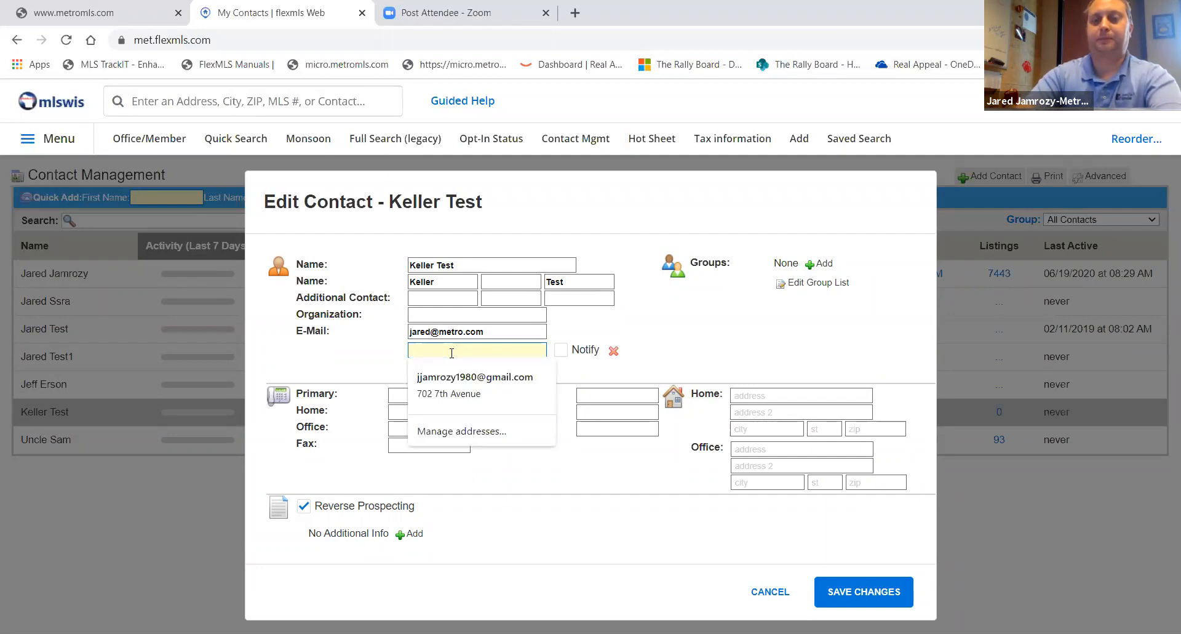
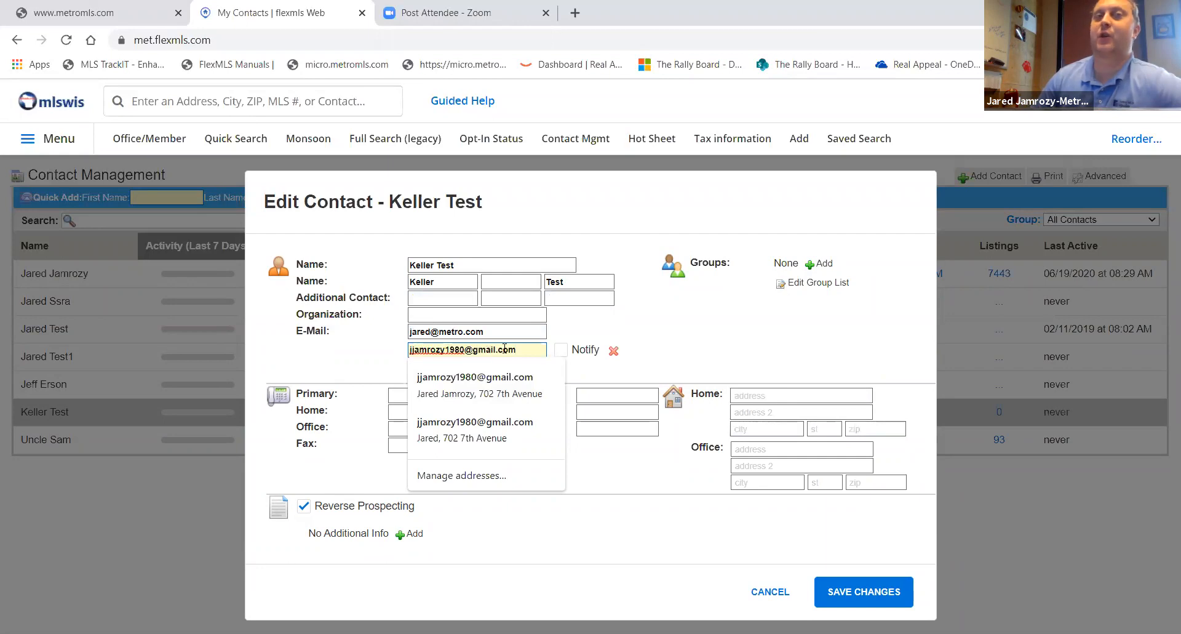
click(561, 351)
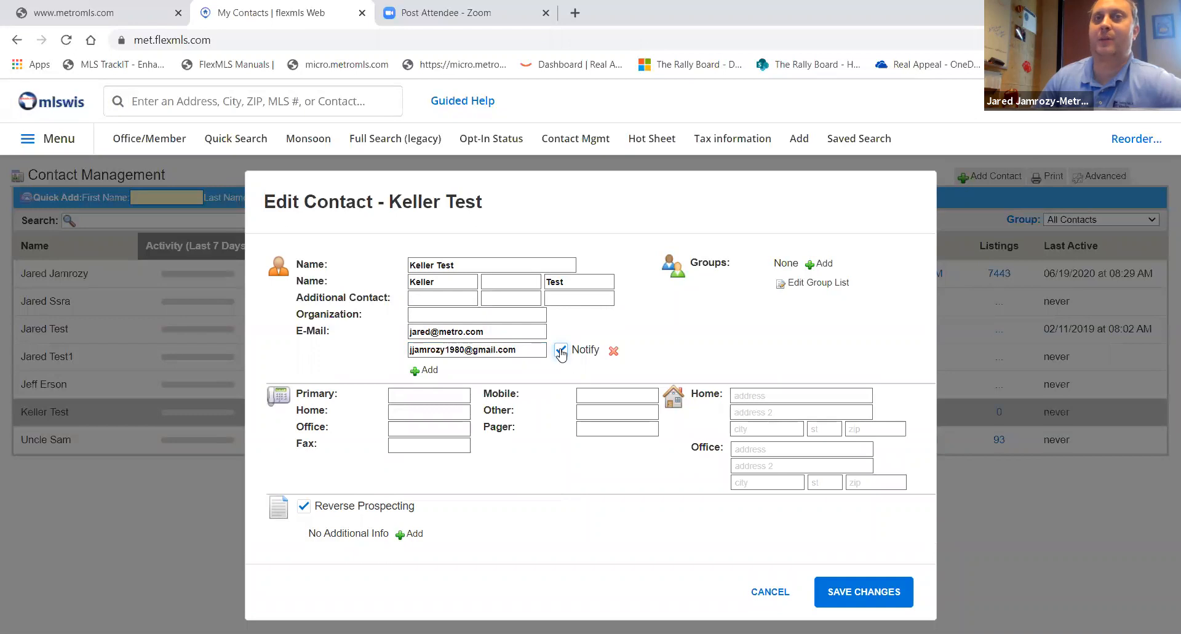
click(868, 598)
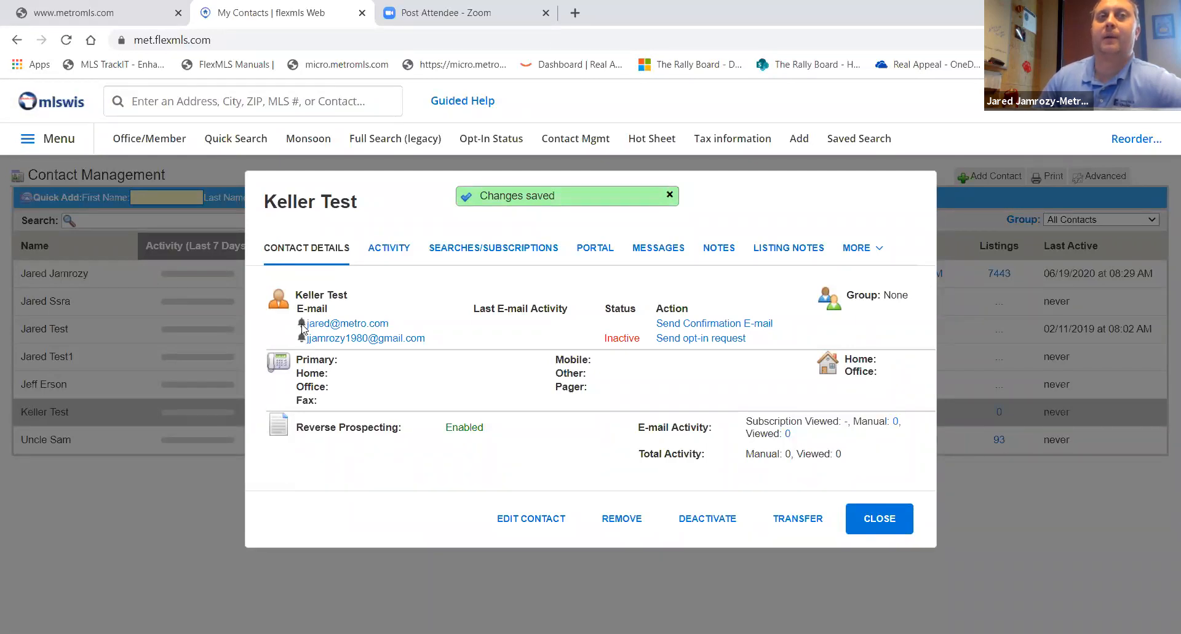
- Edit the contact again to turn off Notify for the second e-mail address and save
click(526, 520)
click(561, 350)
click(855, 591)
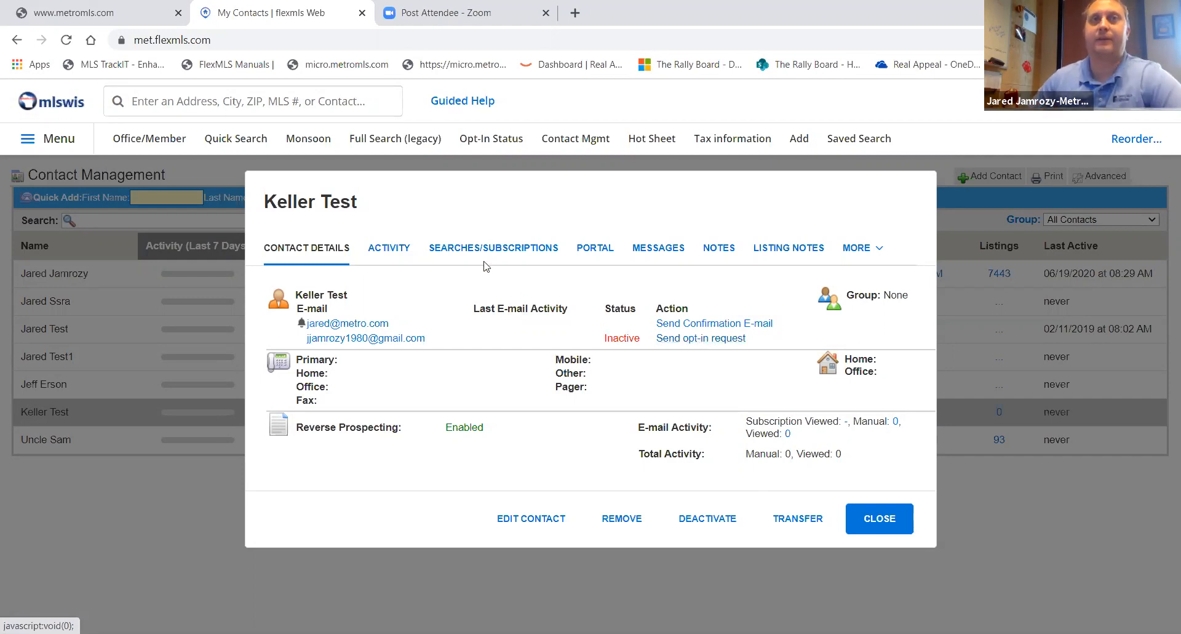
- Review the contact's activity over the last 30 days
click(392, 251)
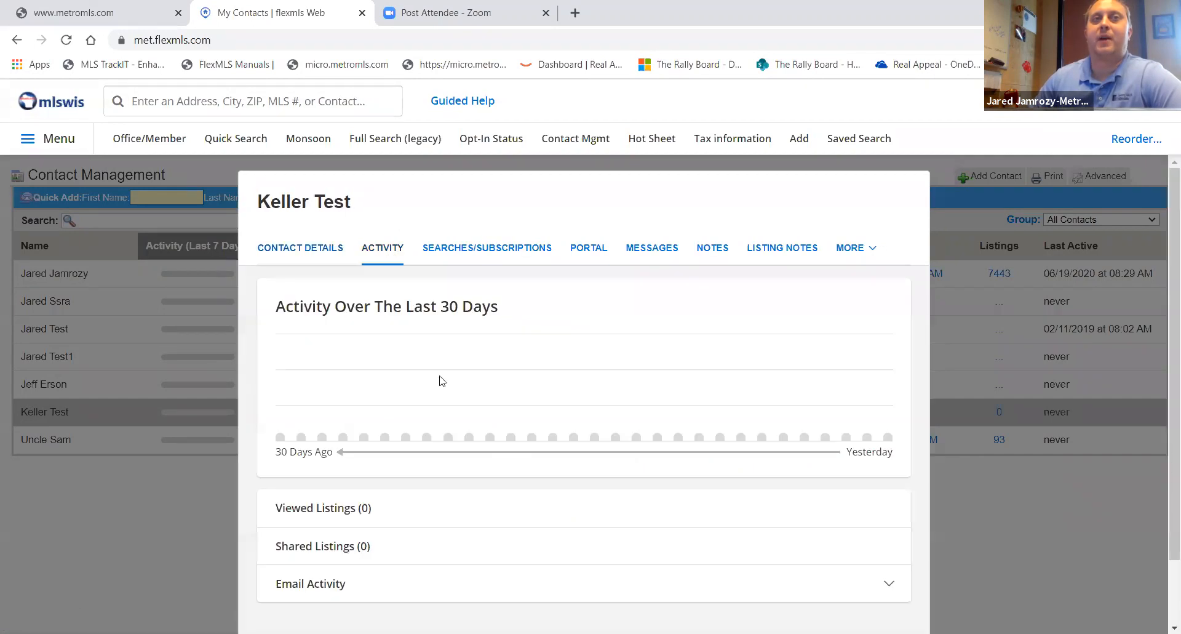
scroll(431, 375, down, 1)
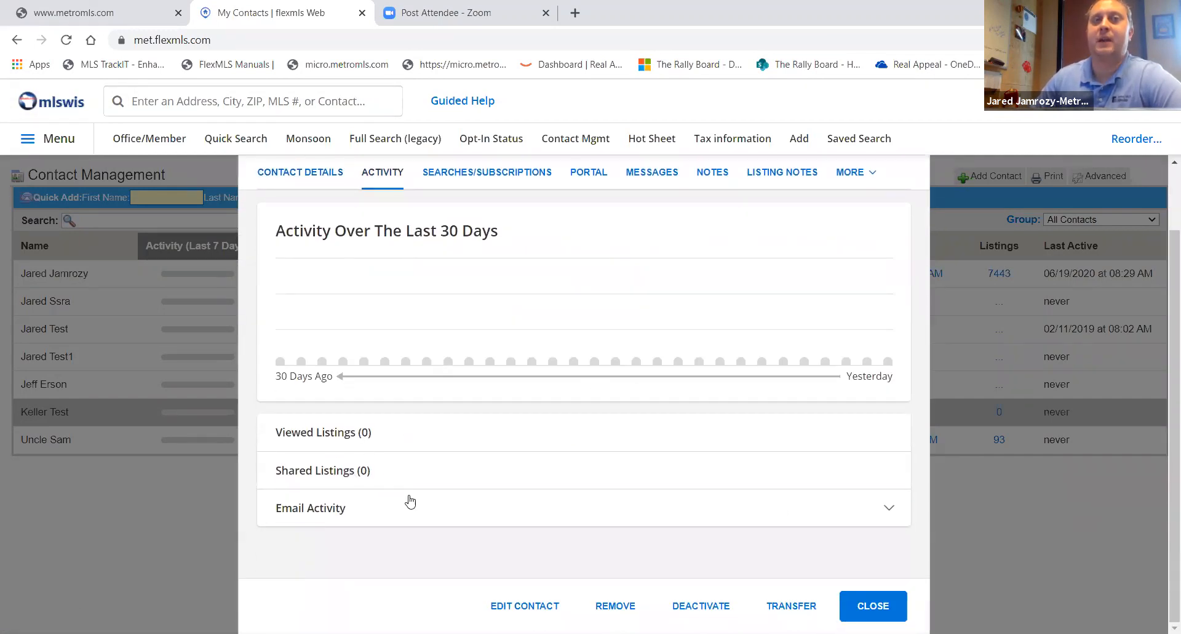
scroll(589, 305, up, 1)
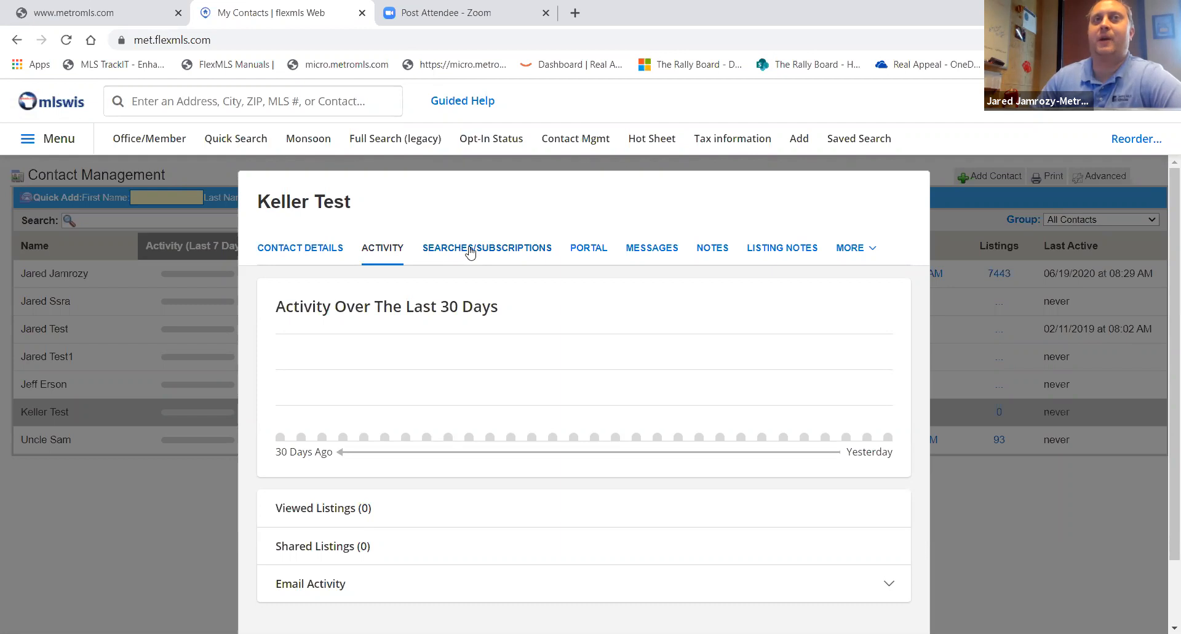
- Start a new Quick Search from the contact's searches and subscriptions to attach to the contact
click(471, 249)
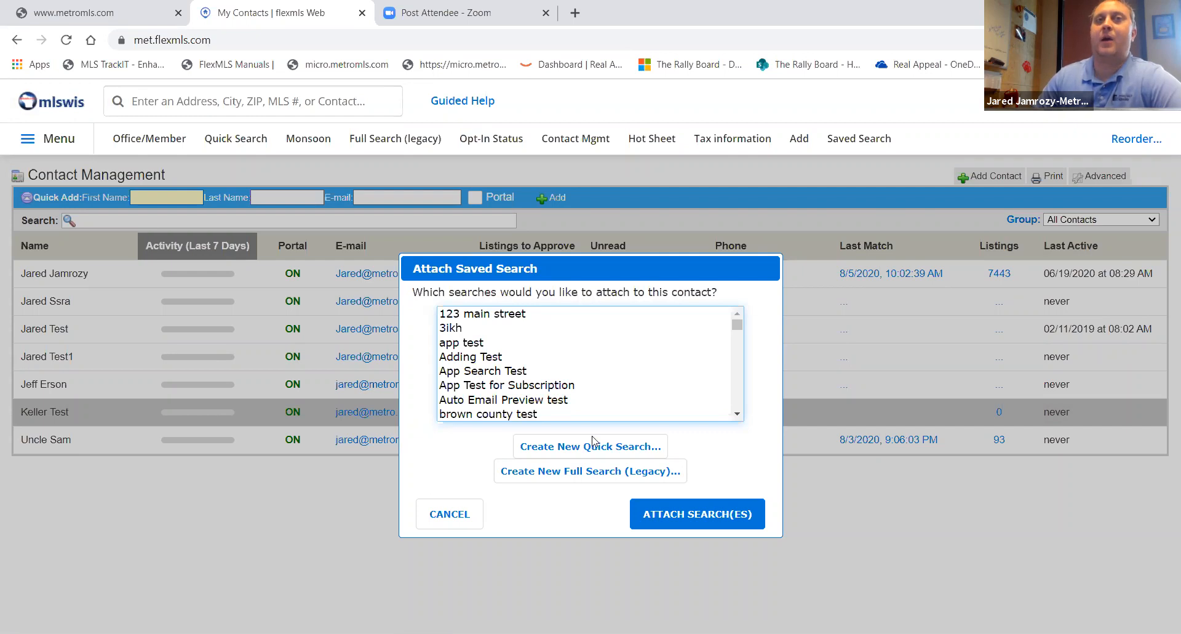
click(556, 447)
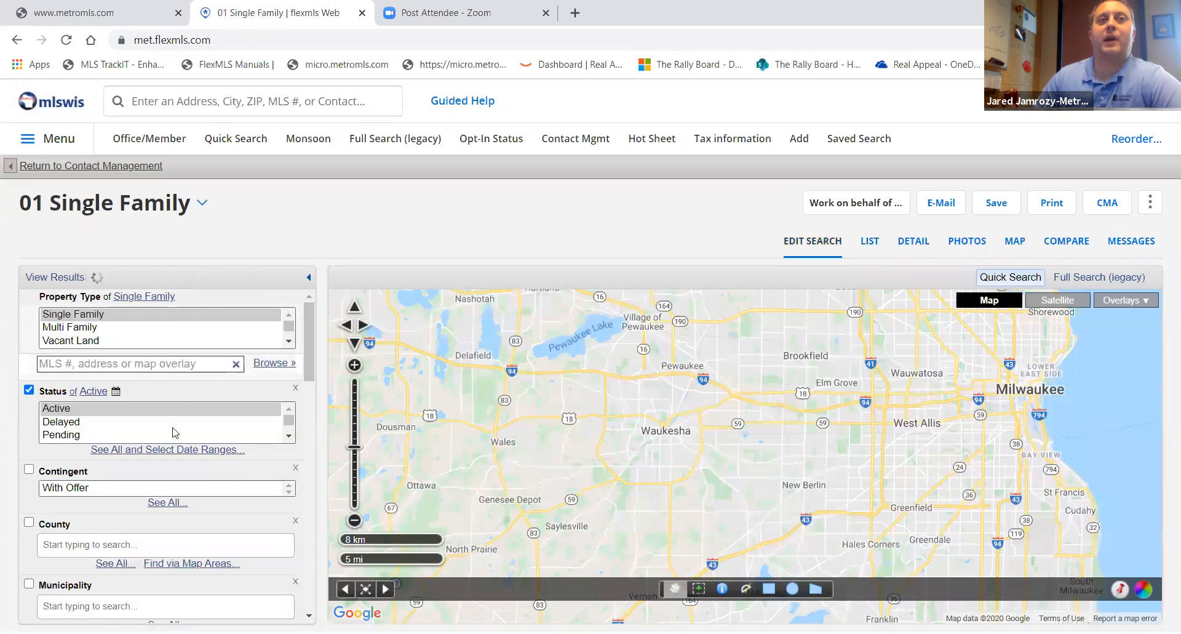
- Browse through the available search criteria fields of the Single Family quick search
scroll(205, 337, down, 2)
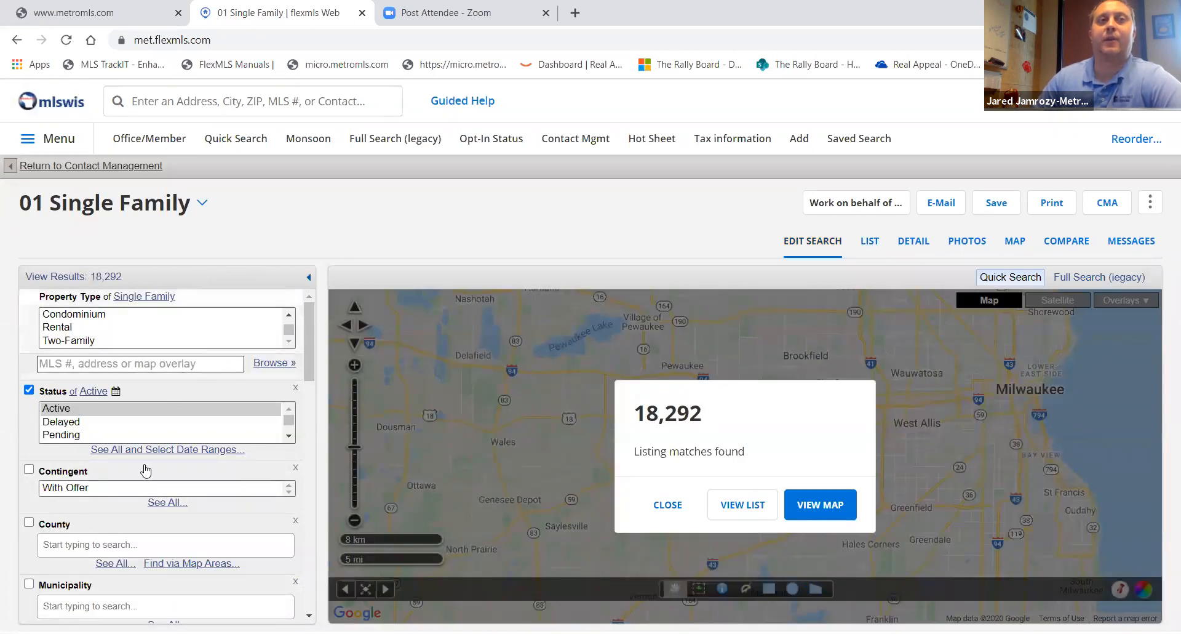
scroll(145, 470, down, 10)
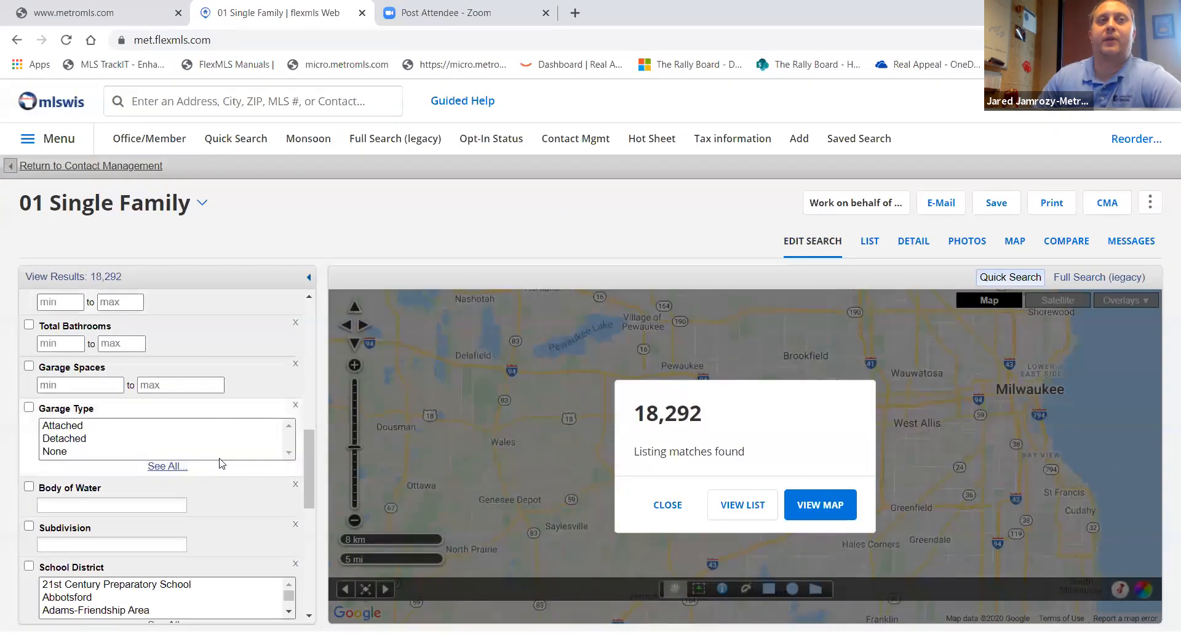
scroll(222, 463, down, 5)
scroll(222, 463, down, 6)
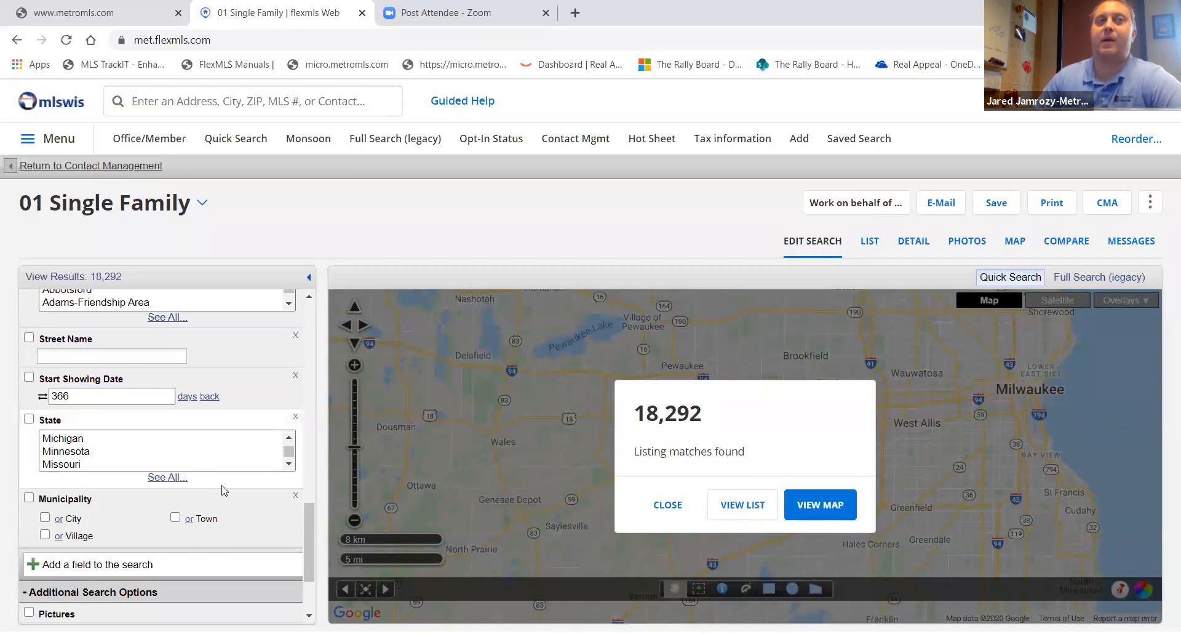
- Add the Type field to the search with the Hobby Farm option, found by searching fields for farm
scroll(228, 468, up, 8)
scroll(238, 450, up, 3)
scroll(239, 449, down, 10)
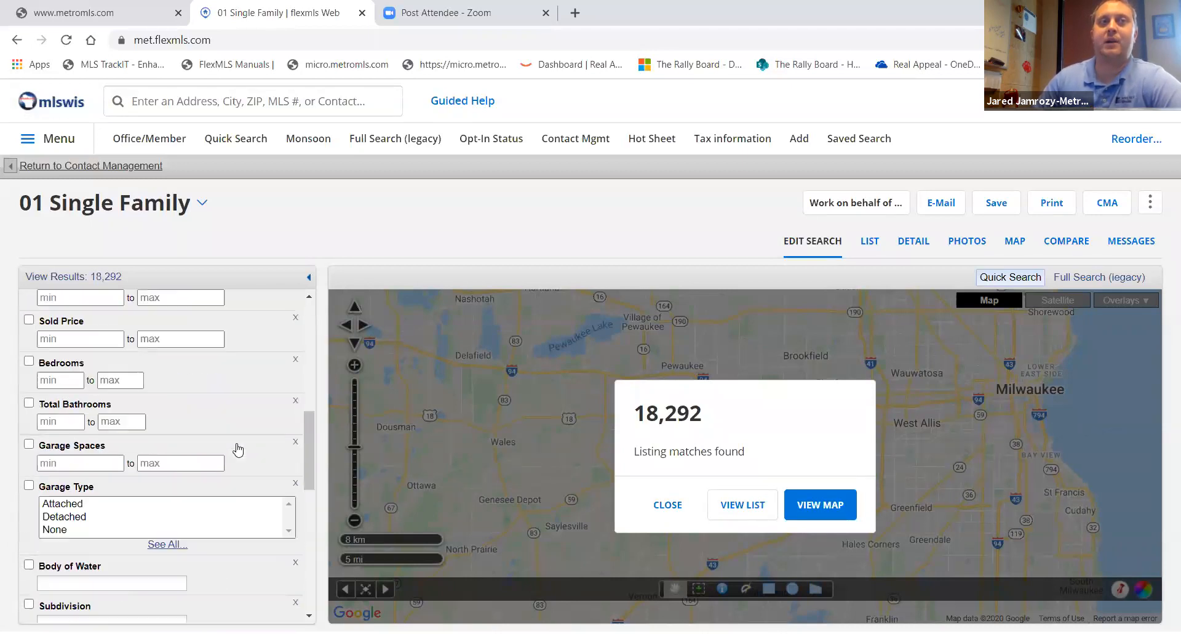
click(144, 444)
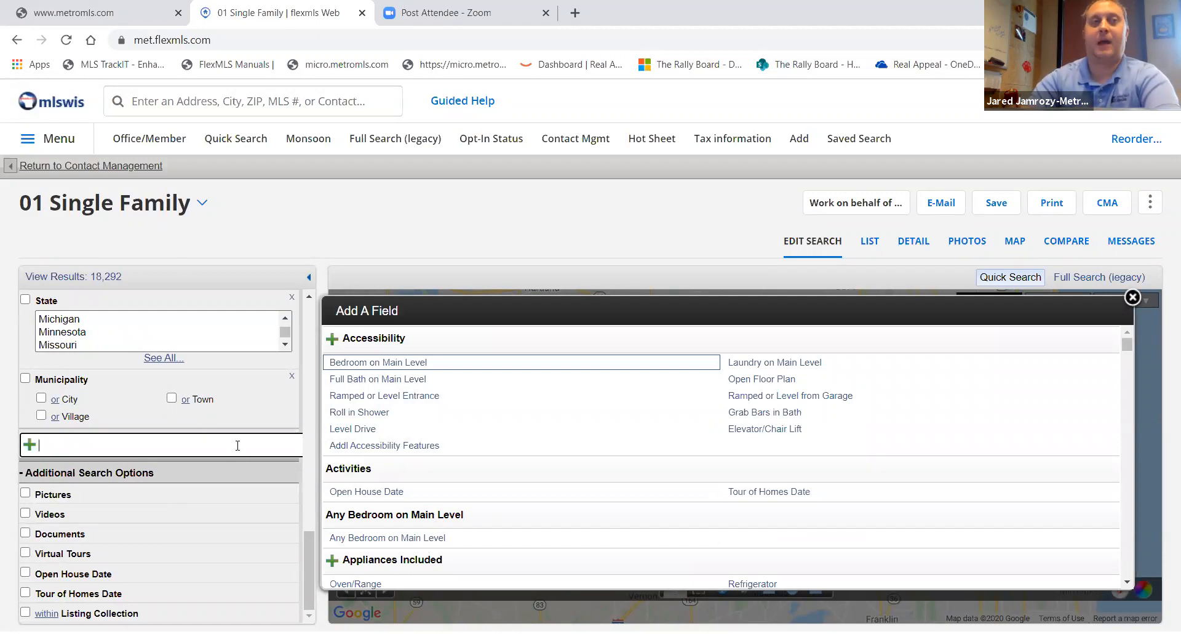
text(farm)
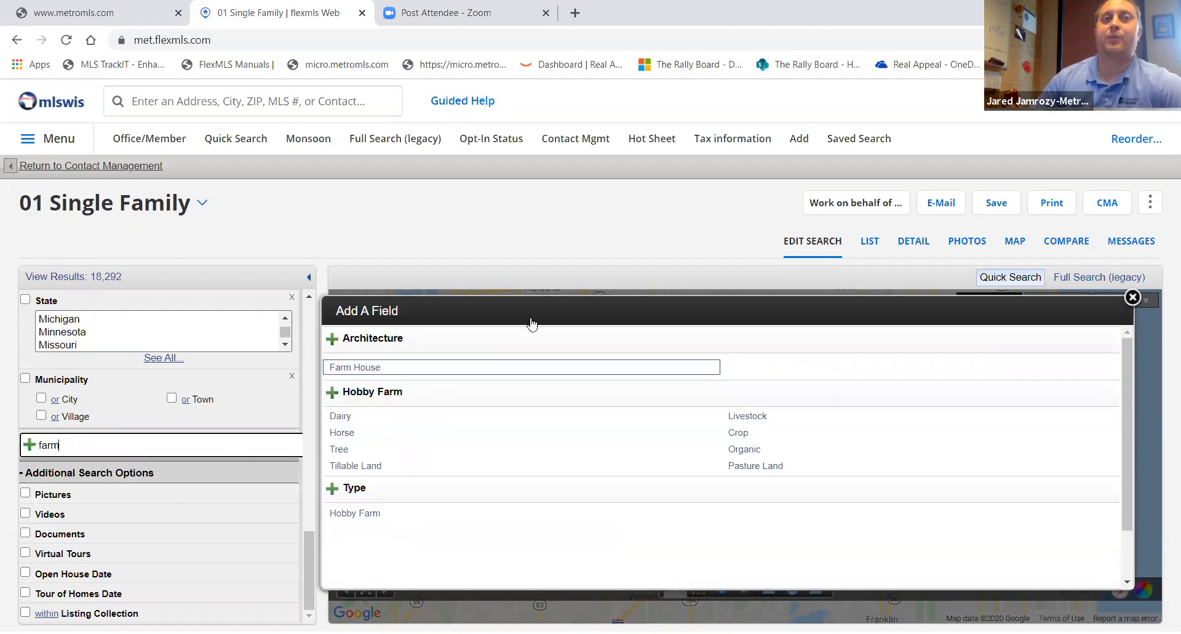
click(348, 520)
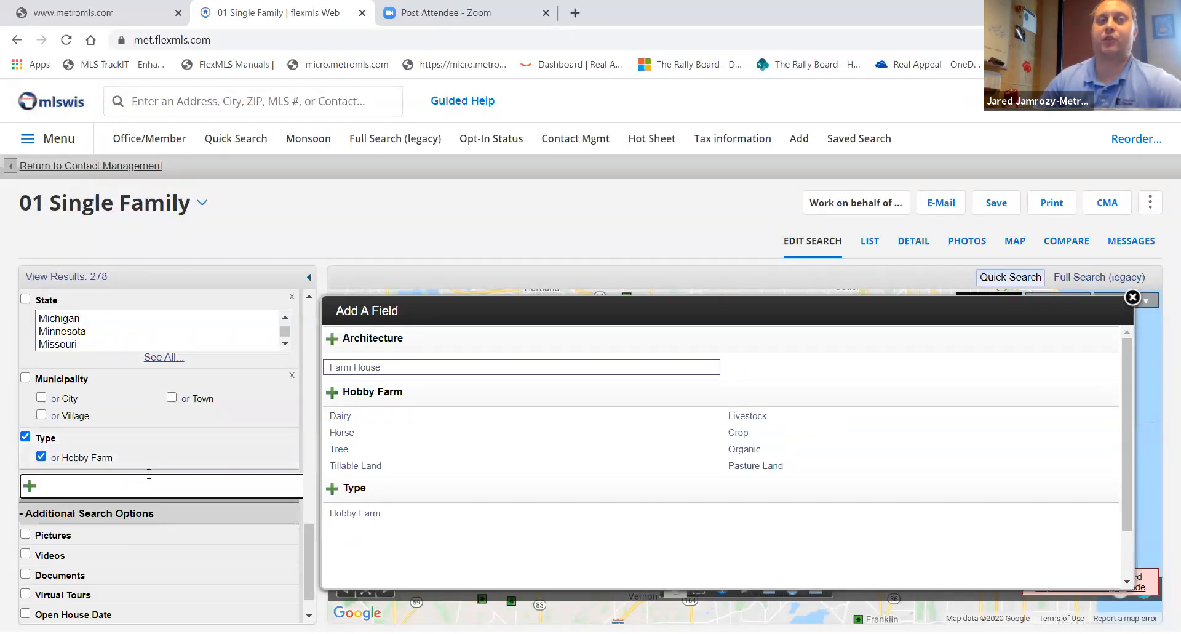
- Turn off the Type criterion and its Hobby Farm option
scroll(182, 448, up, 20)
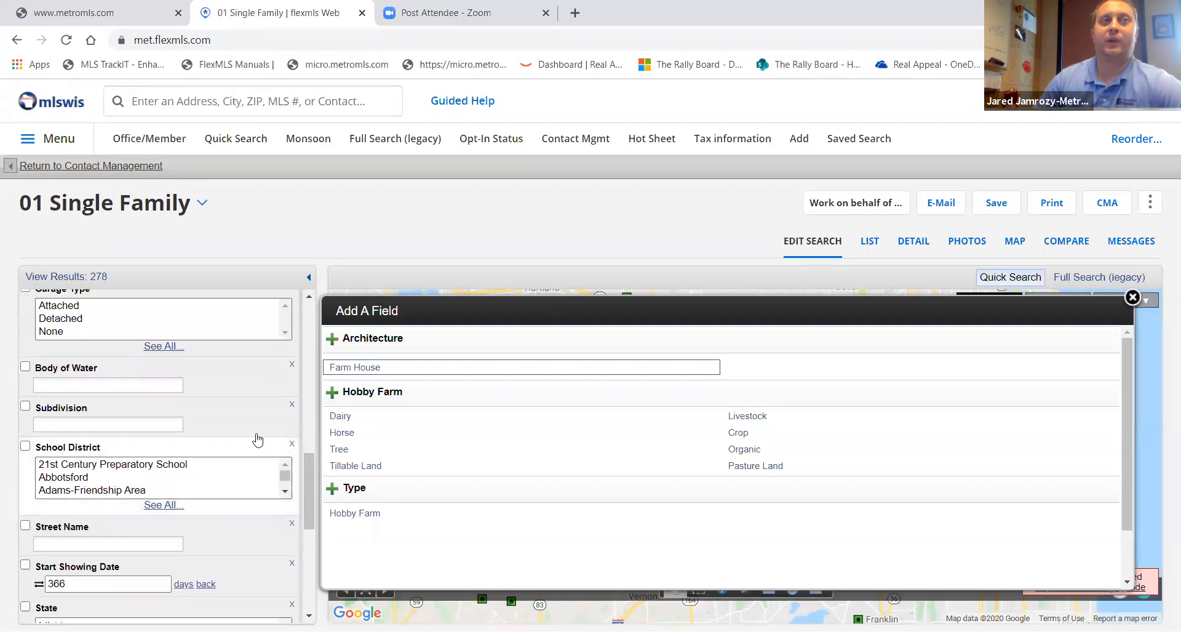
scroll(182, 369, down, 3)
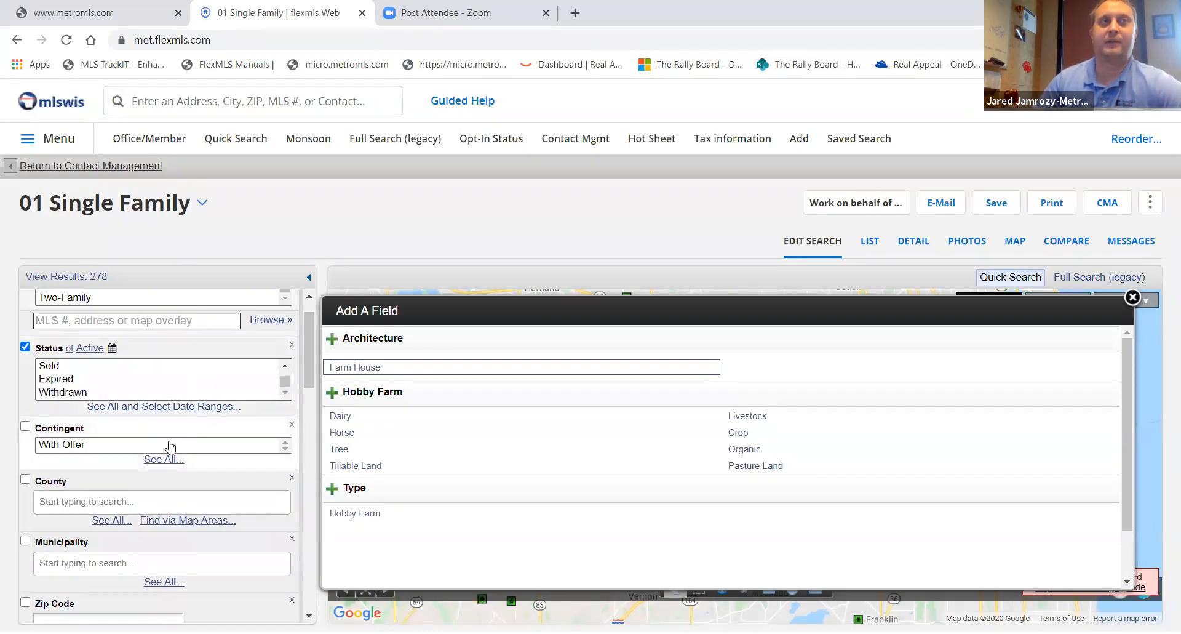
scroll(171, 448, down, 15)
scroll(204, 502, down, 3)
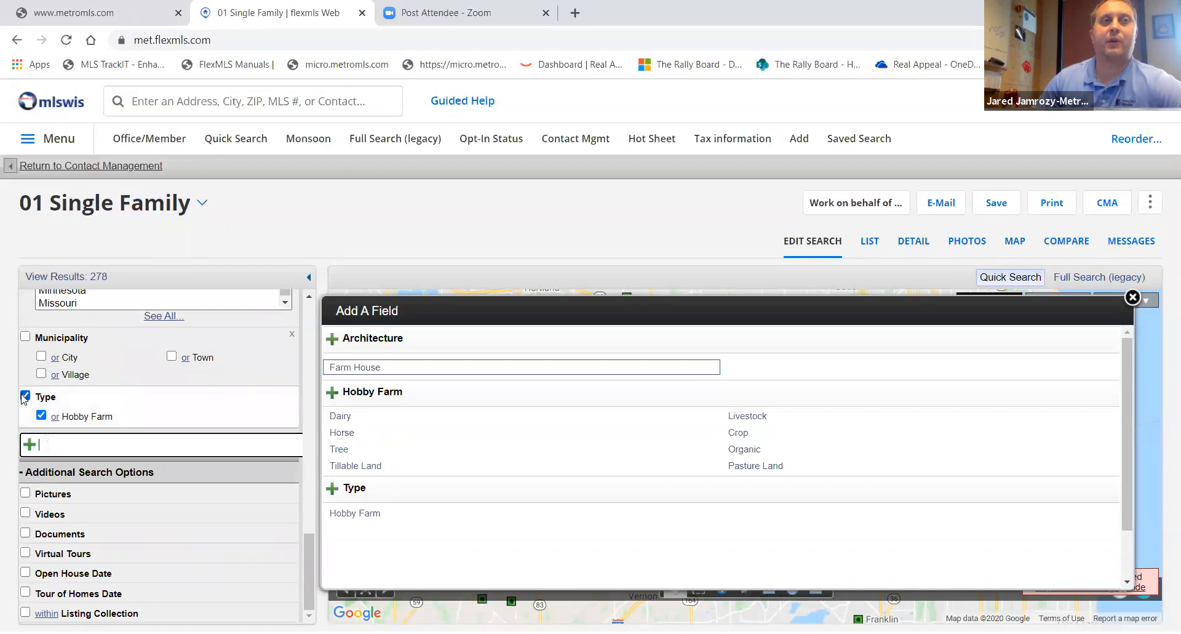
click(24, 397)
click(41, 415)
click(25, 396)
- Close the results popup and review the Property Type and Status criteria lists
scroll(169, 431, up, 5)
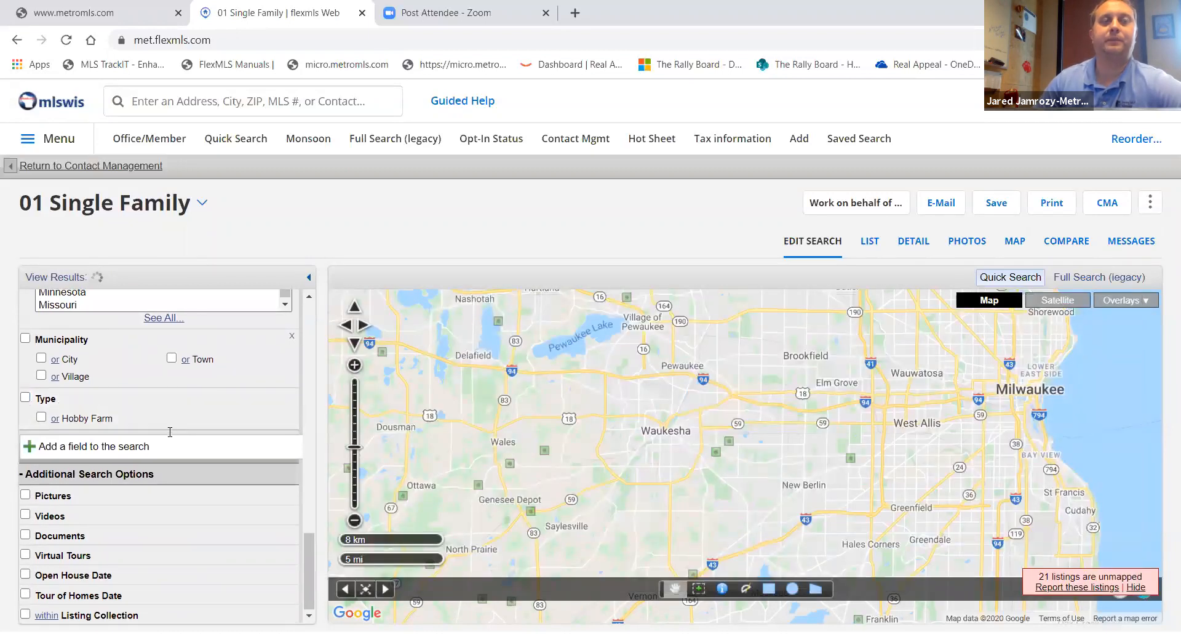
scroll(171, 438, up, 8)
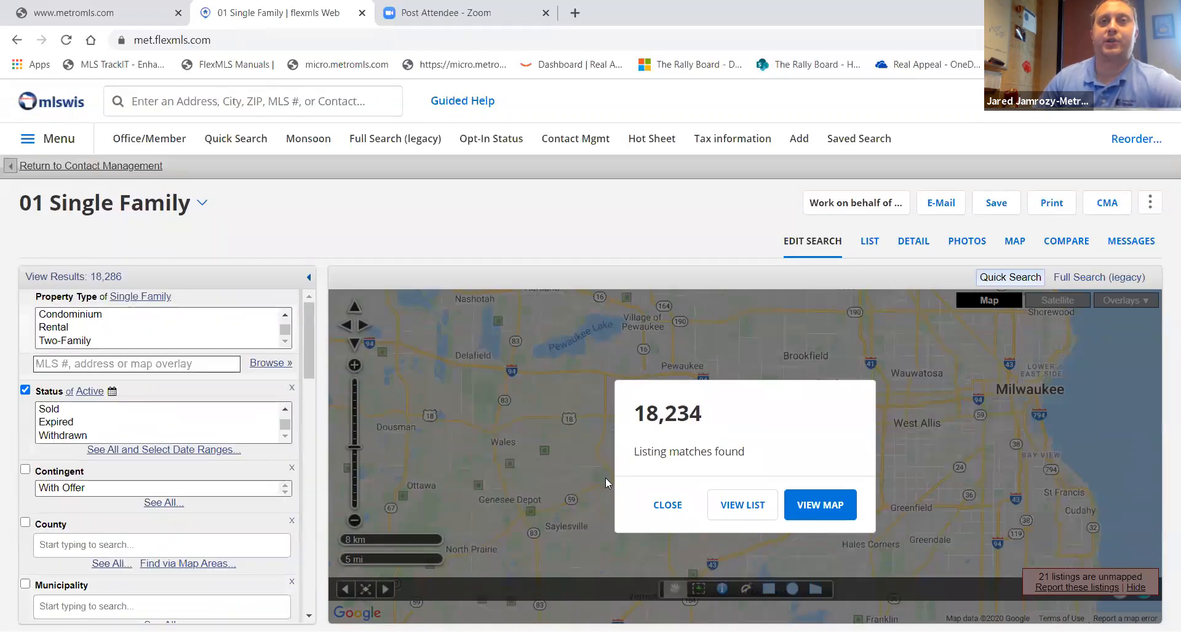
click(657, 508)
scroll(153, 330, up, 2)
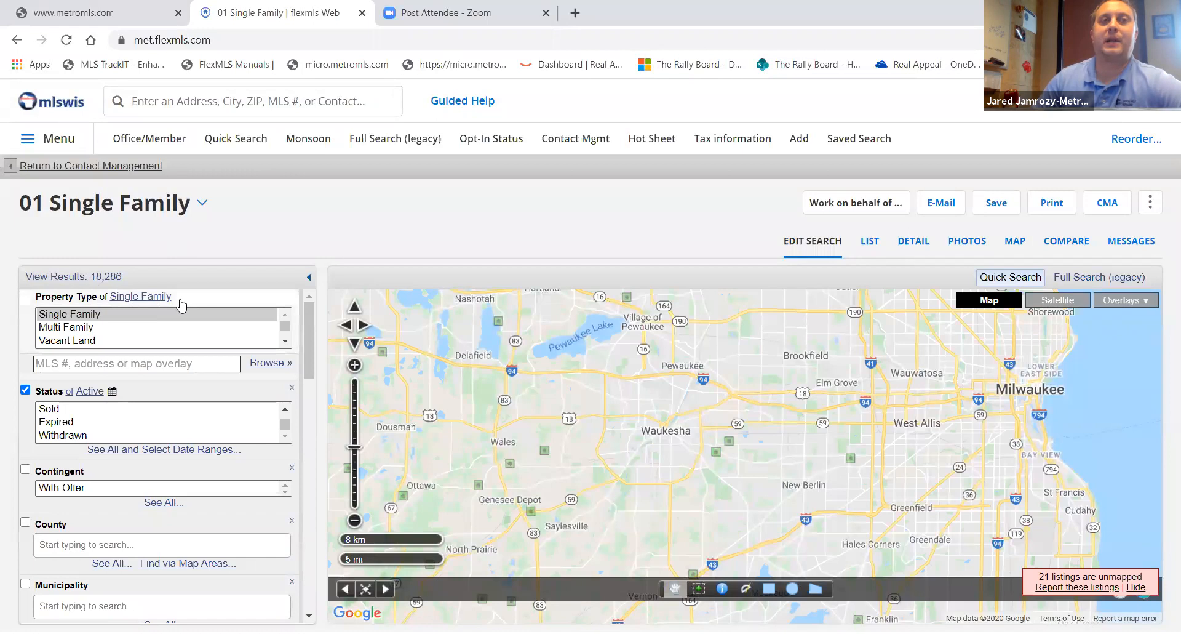
click(150, 363)
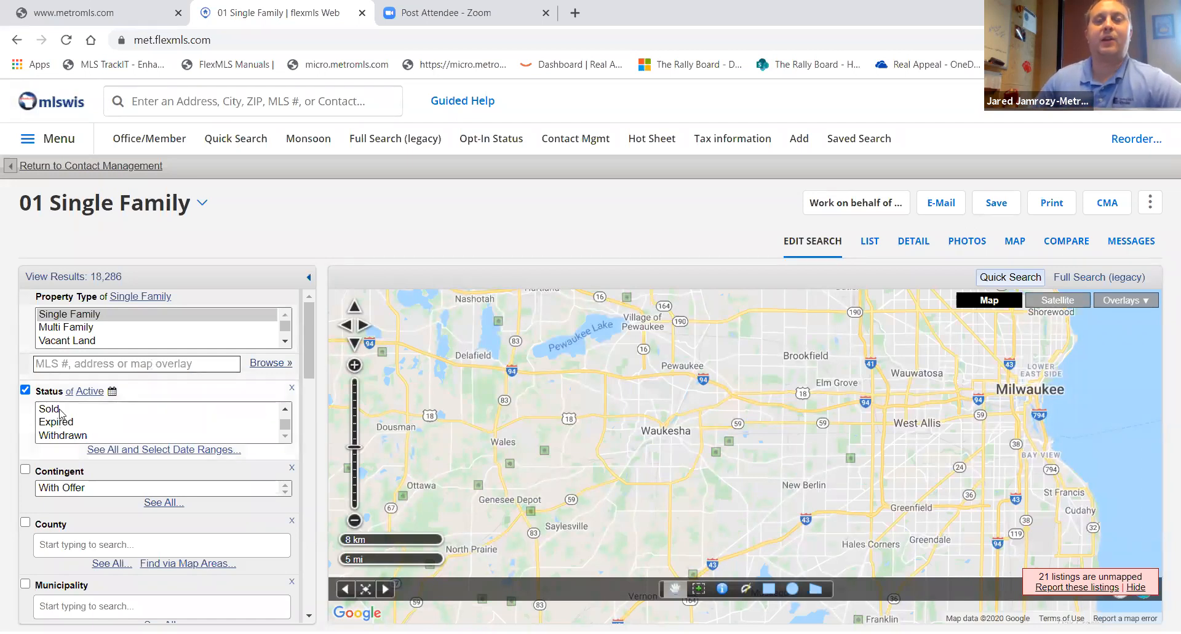
scroll(93, 426, up, 2)
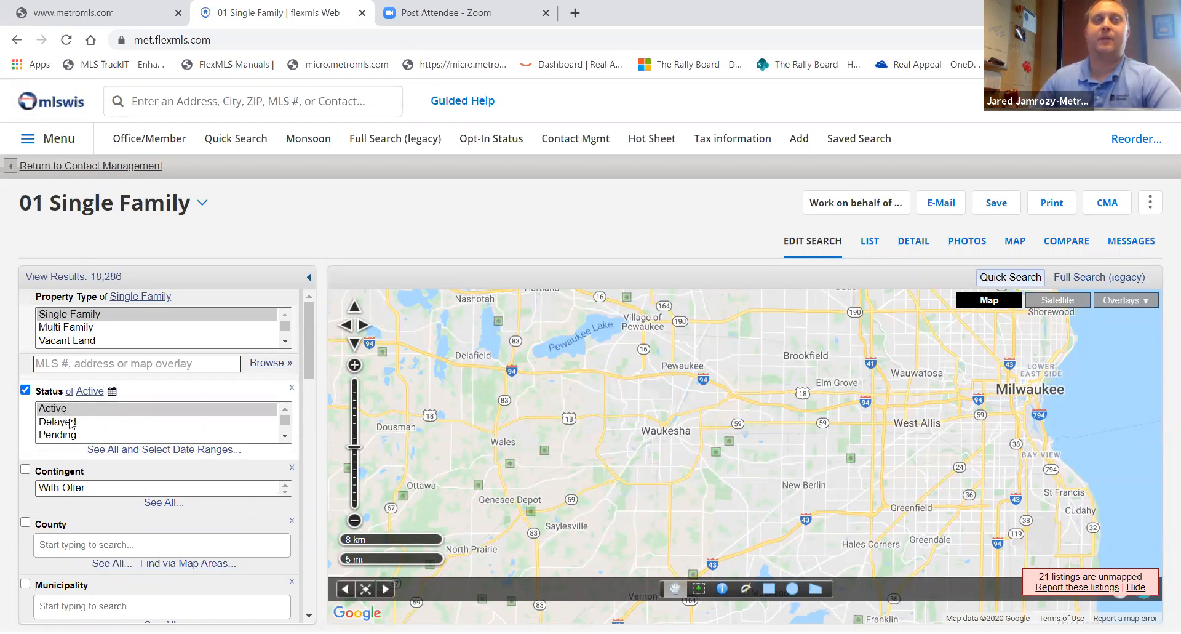
scroll(93, 427, down, 2)
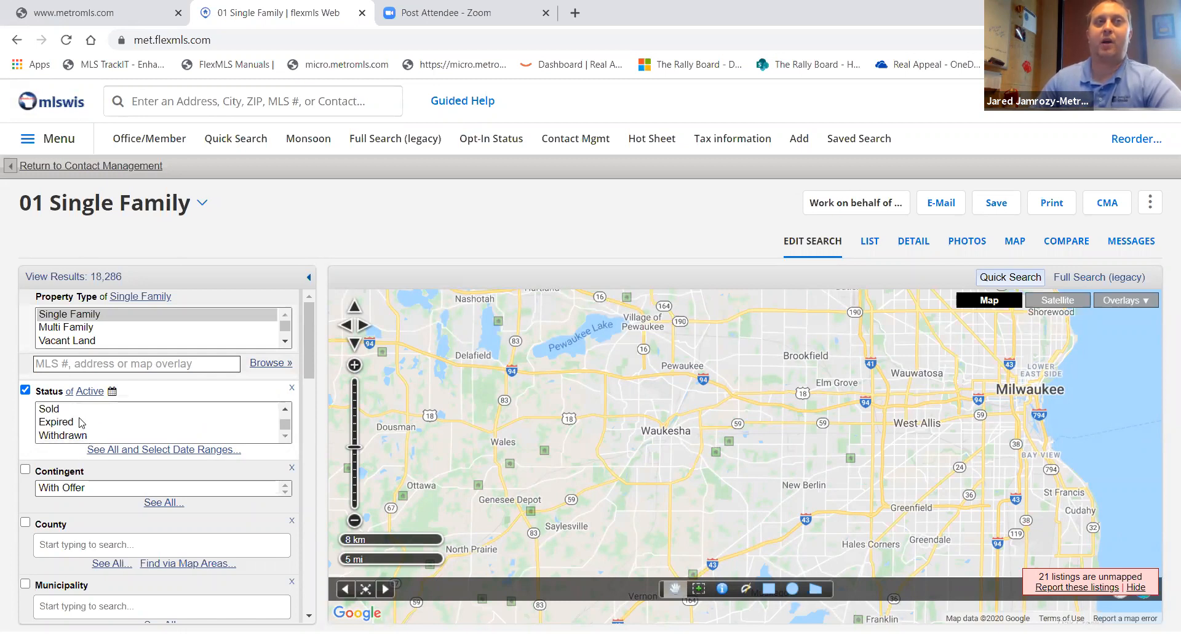
- Show the Status date ranges, set Expiration Date to 60 days back, then uncheck Expiration Date
click(114, 449)
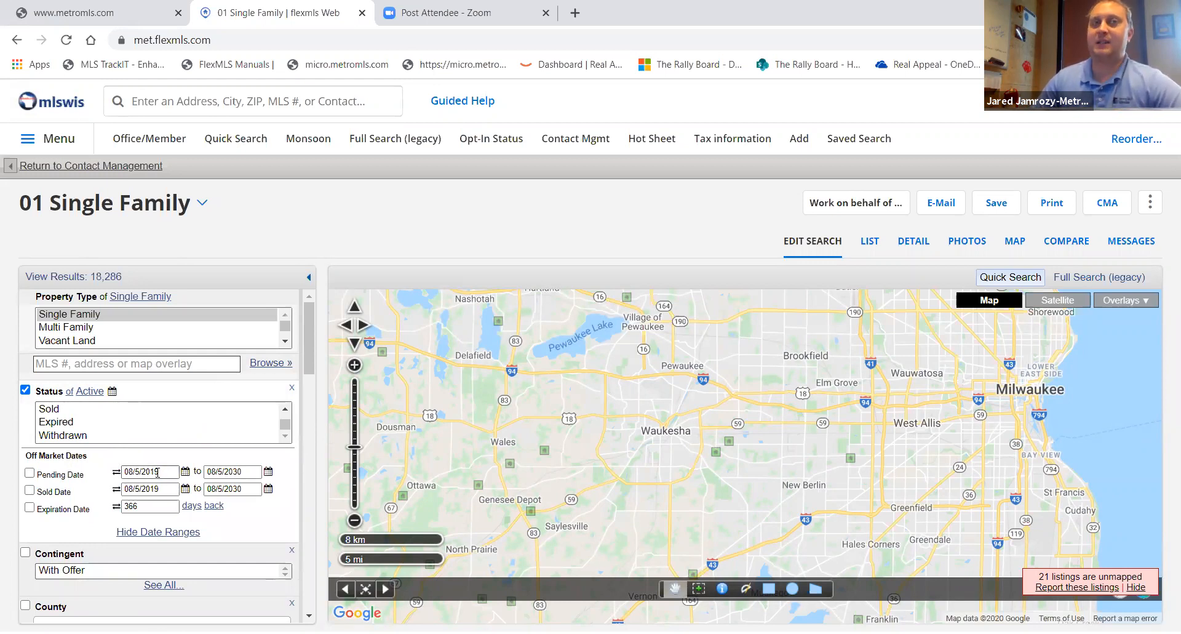
click(115, 508)
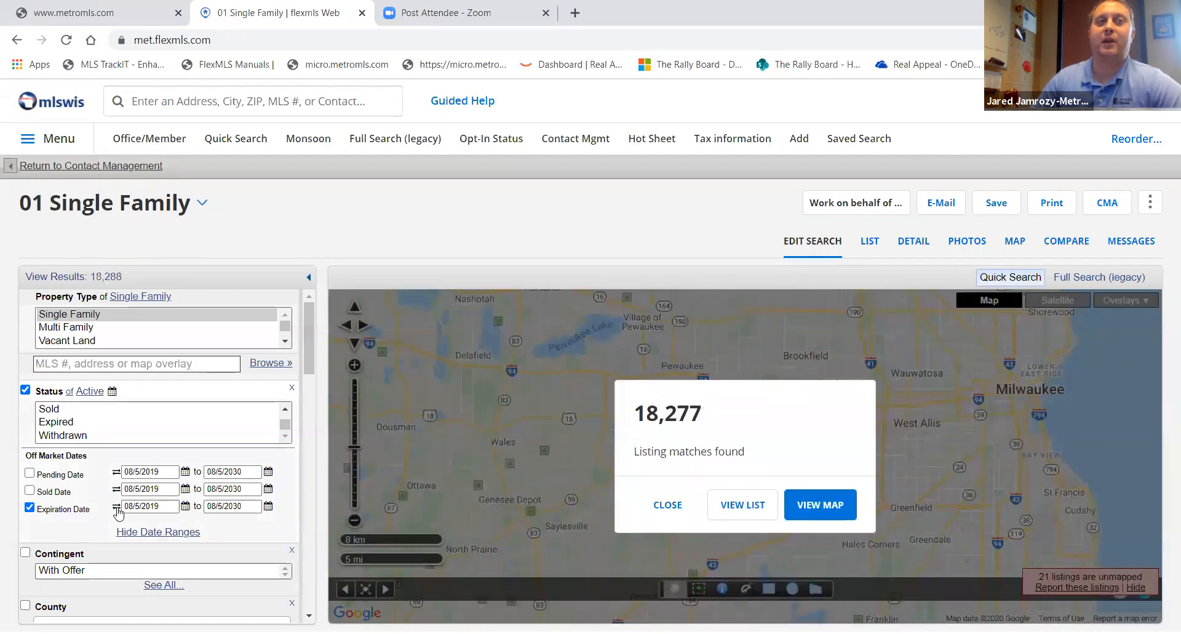
click(115, 507)
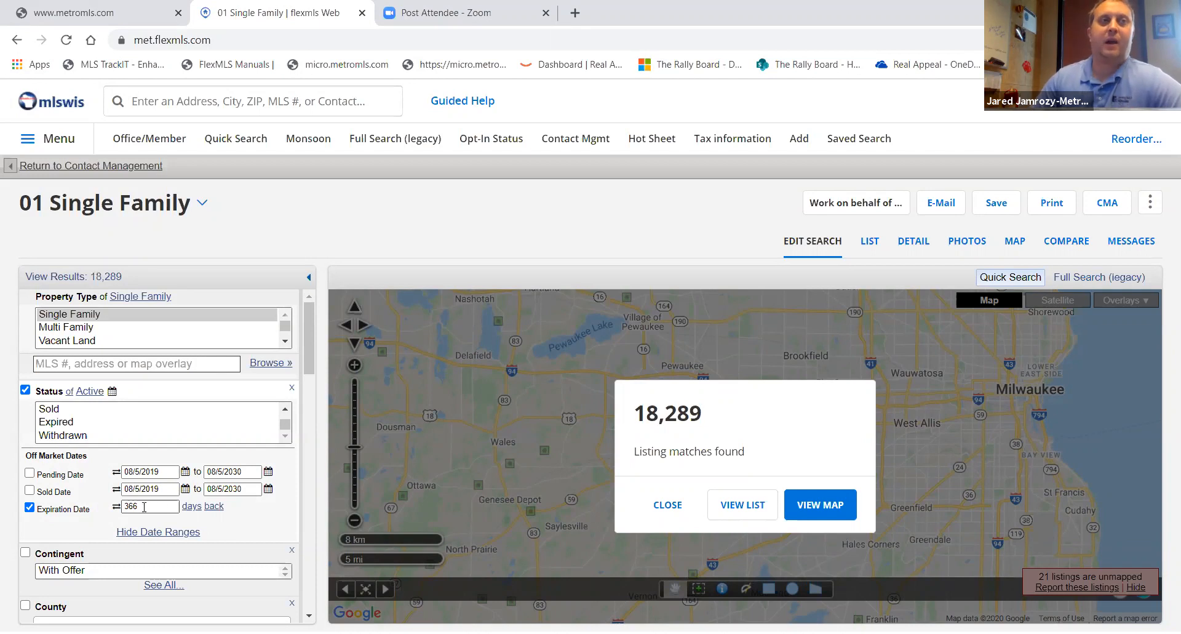
double_click(152, 505)
text(60)
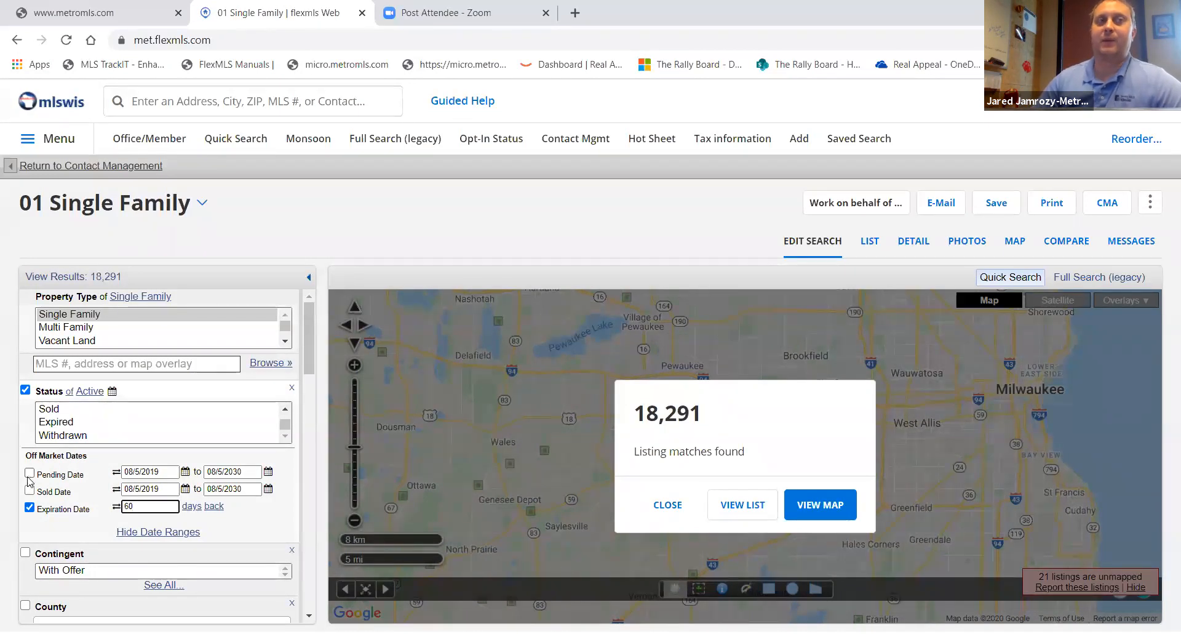
click(30, 507)
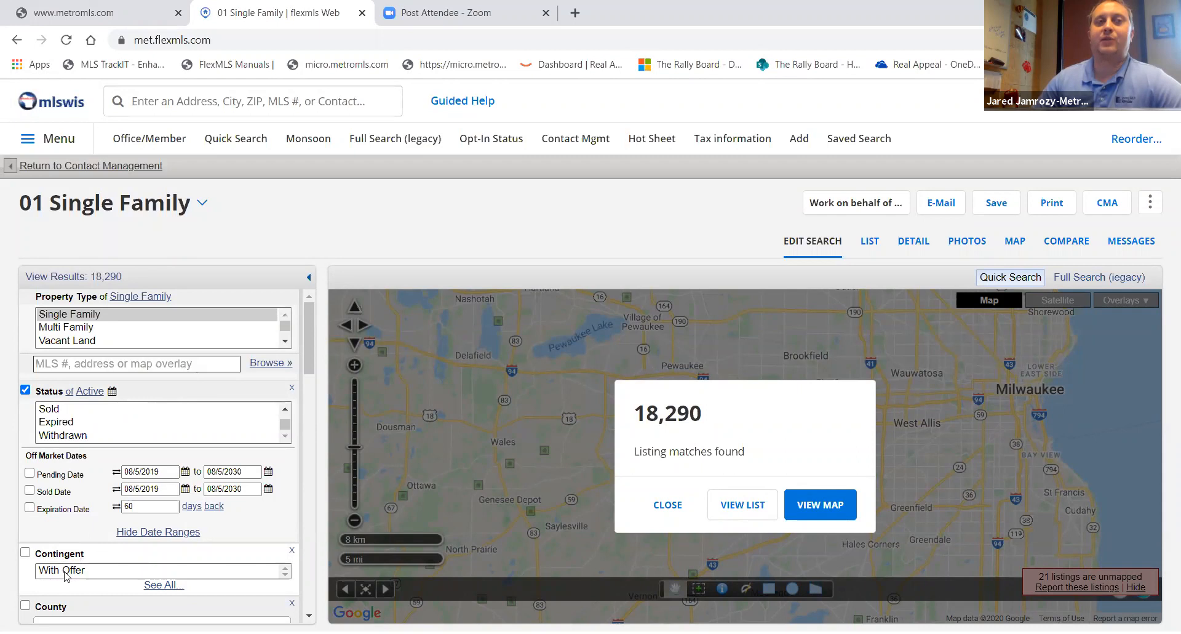
- Select With Offer under Contingent, switch it to exclude, then clear the Contingent criterion
click(73, 572)
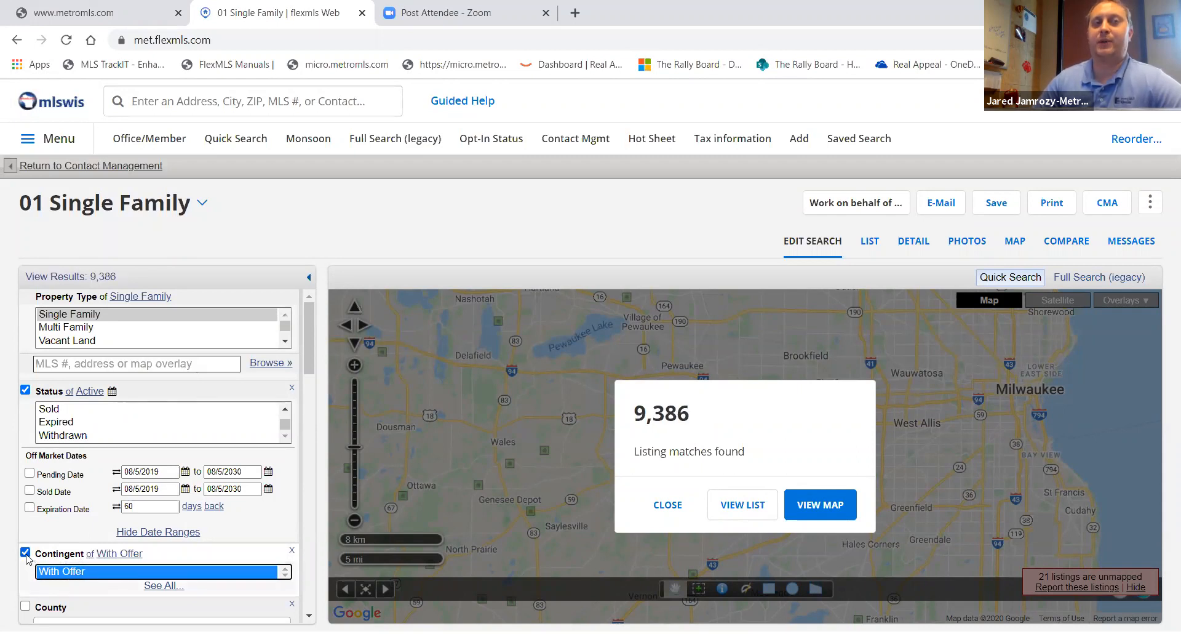
click(91, 554)
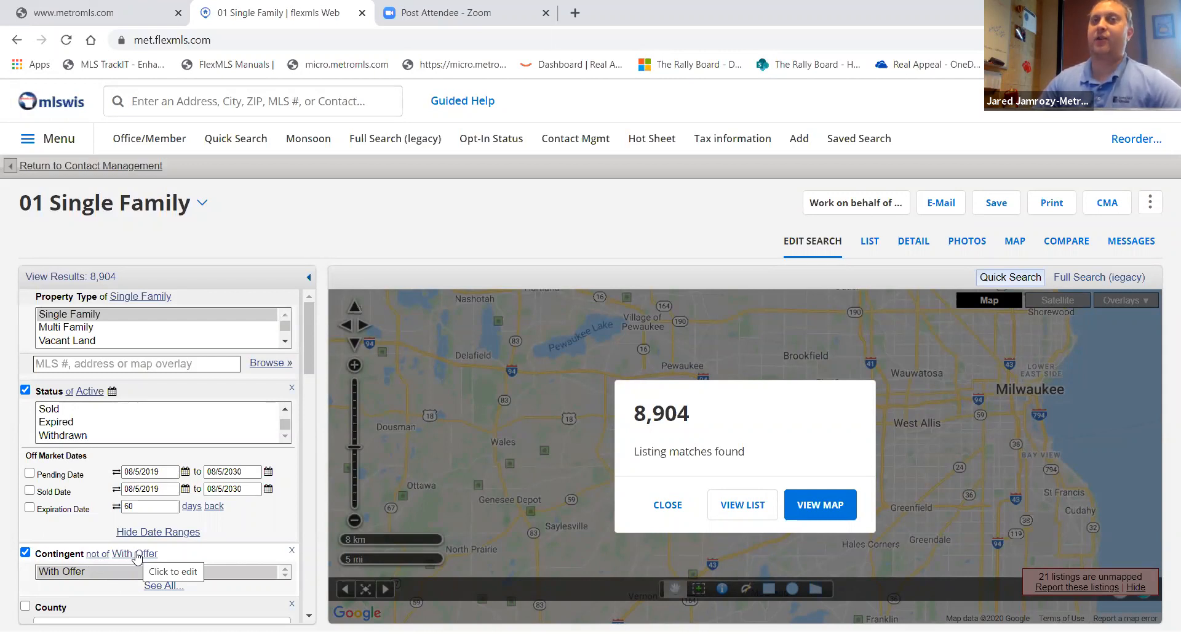
click(26, 554)
- Select Barron, Bayfield and Brown in the County criterion
scroll(142, 492, down, 3)
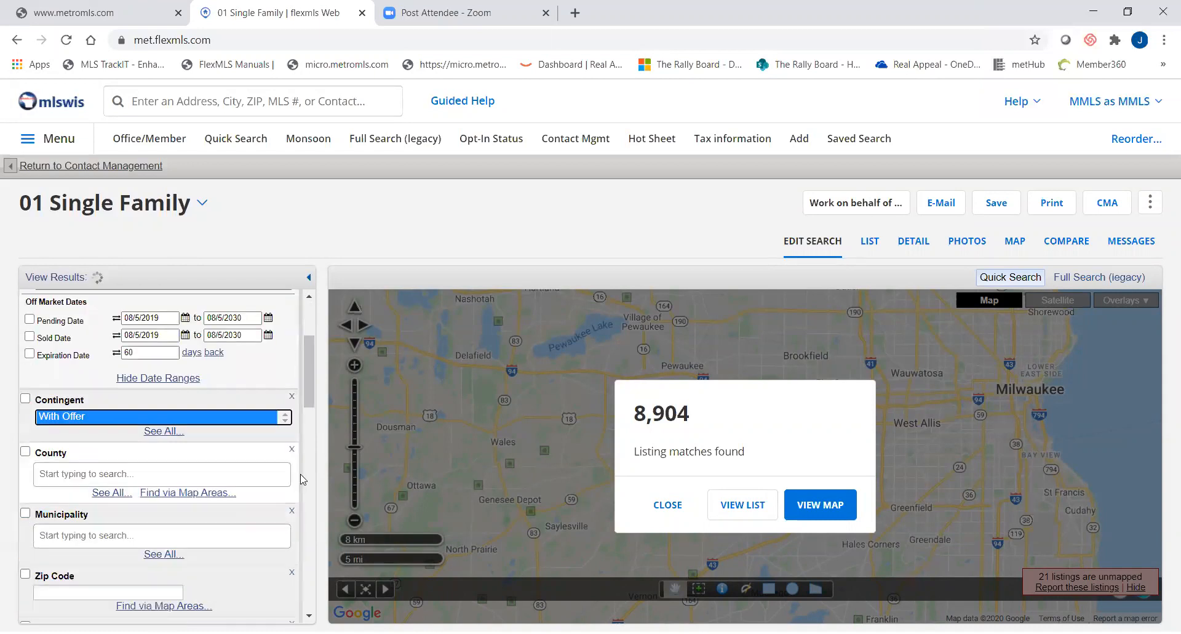
click(145, 475)
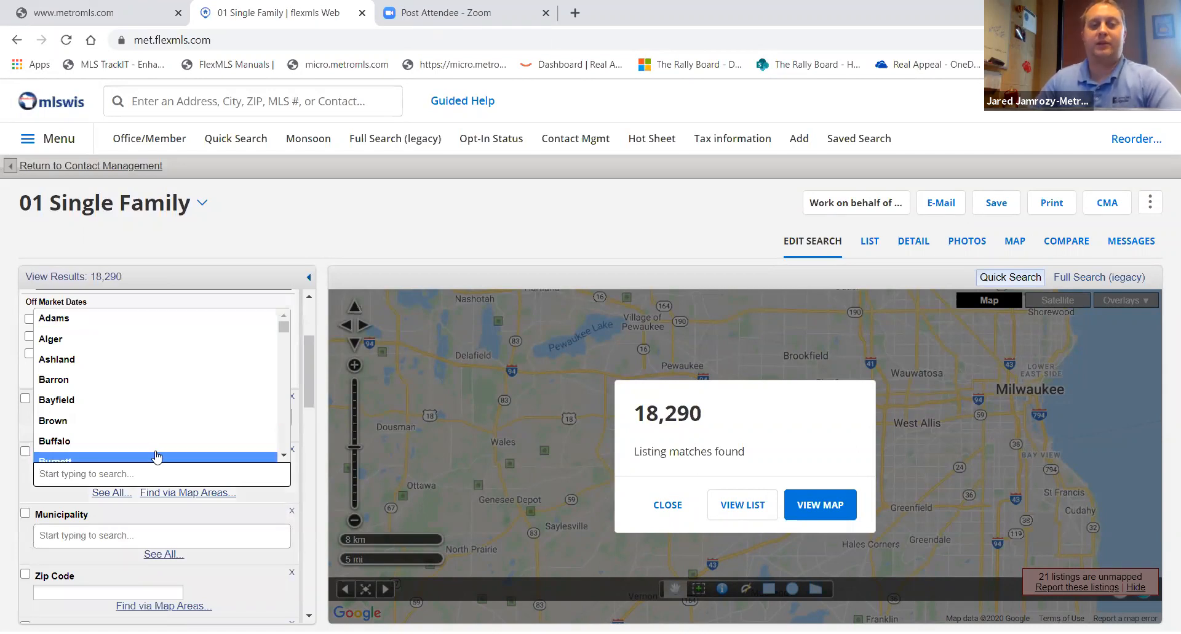
click(140, 427)
click(124, 397)
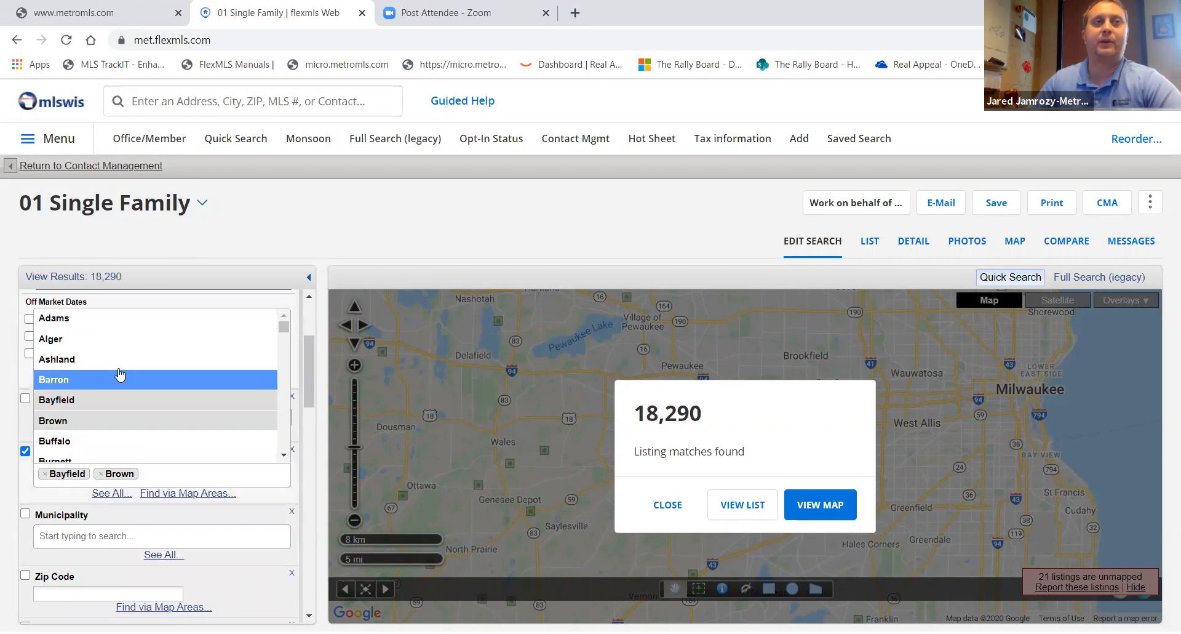
click(120, 377)
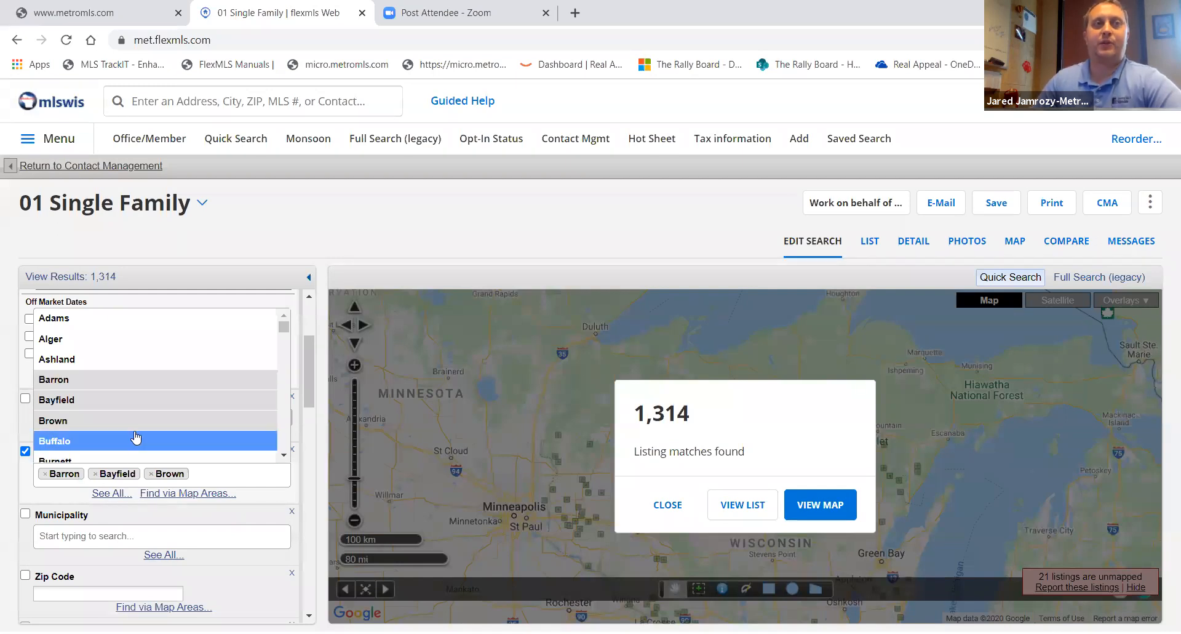
- Browse the municipality list offered for the selected counties
click(171, 534)
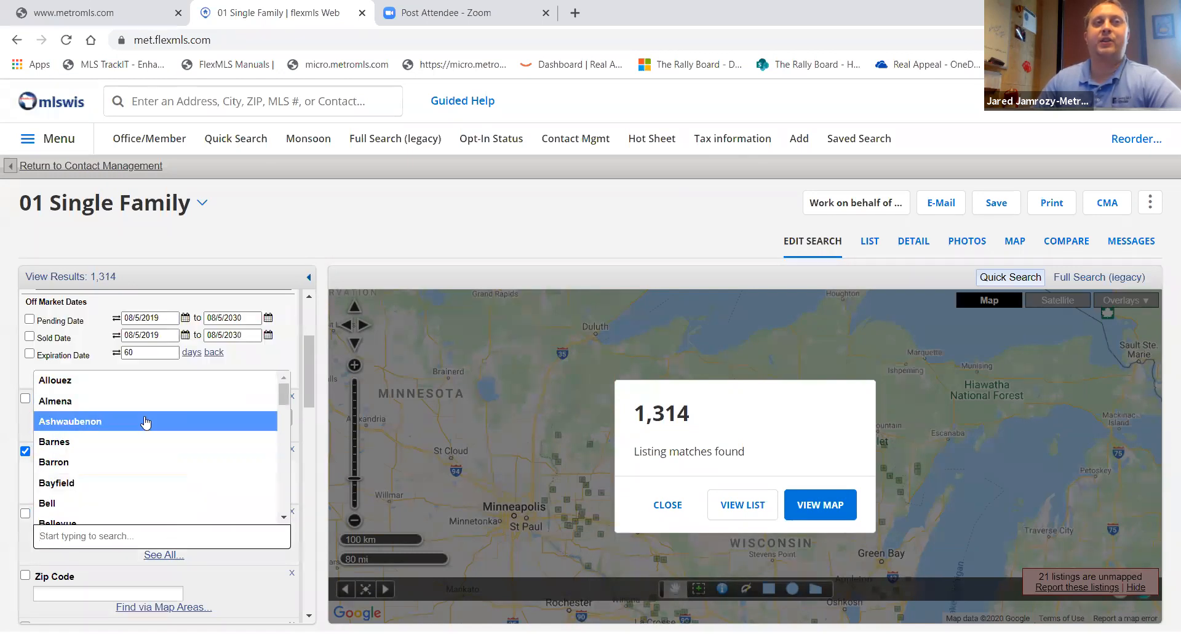
scroll(145, 422, down, 2)
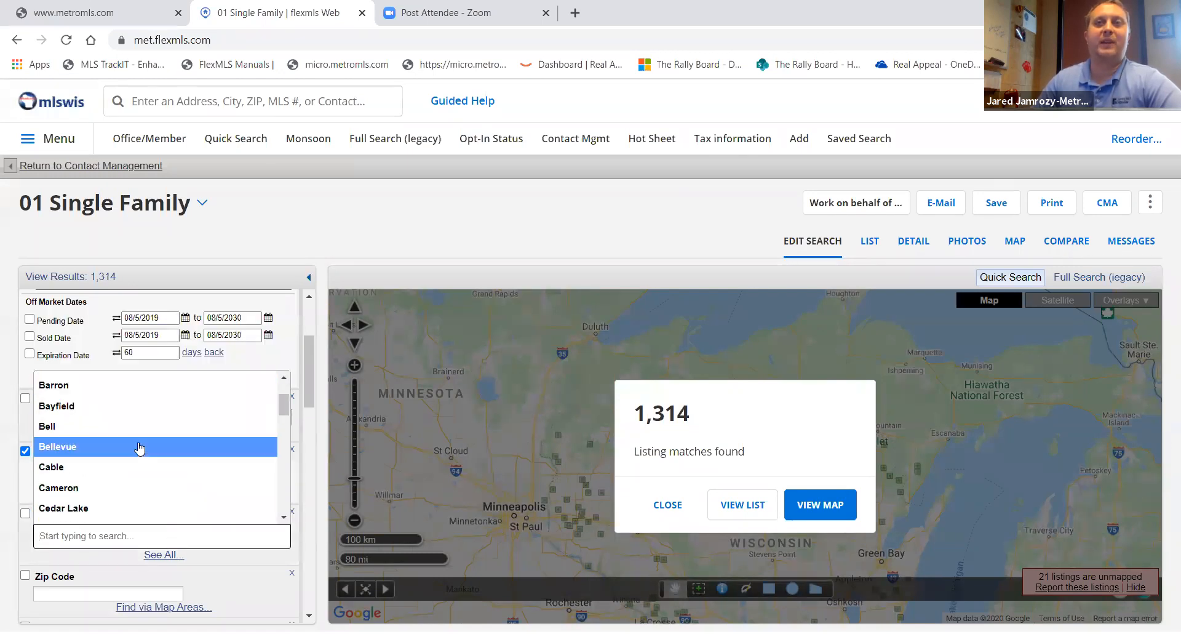
scroll(140, 449, down, 8)
scroll(136, 459, down, 5)
scroll(135, 461, up, 6)
scroll(135, 460, up, 5)
click(339, 232)
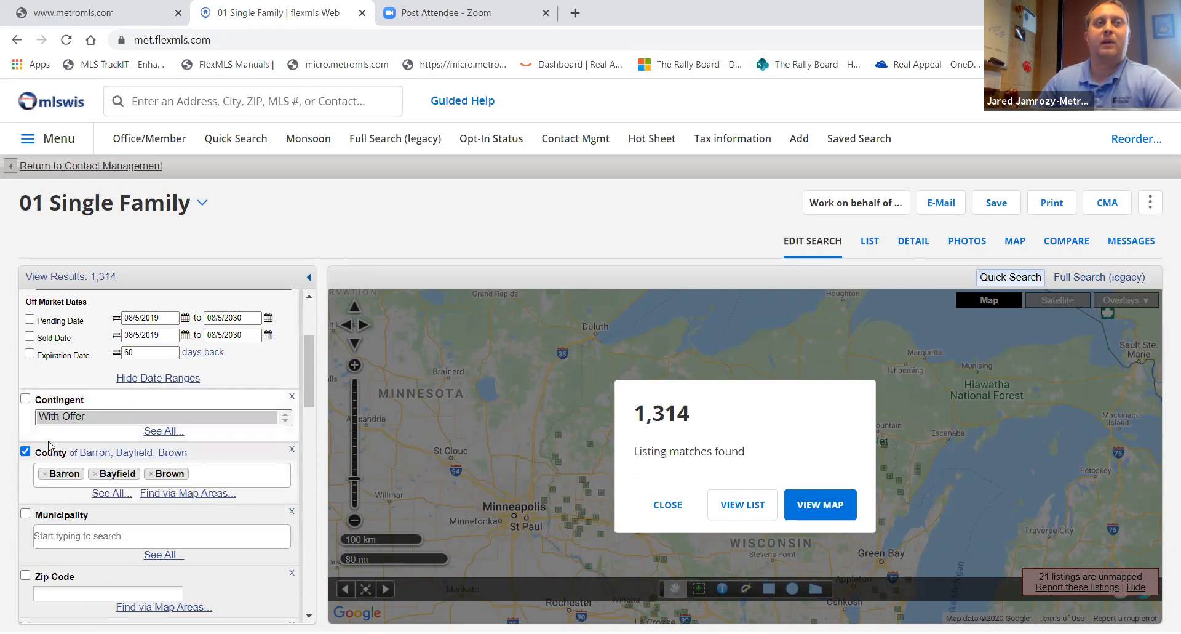
- Turn off the County criterion and search the municipality field for whitefish bay
click(25, 452)
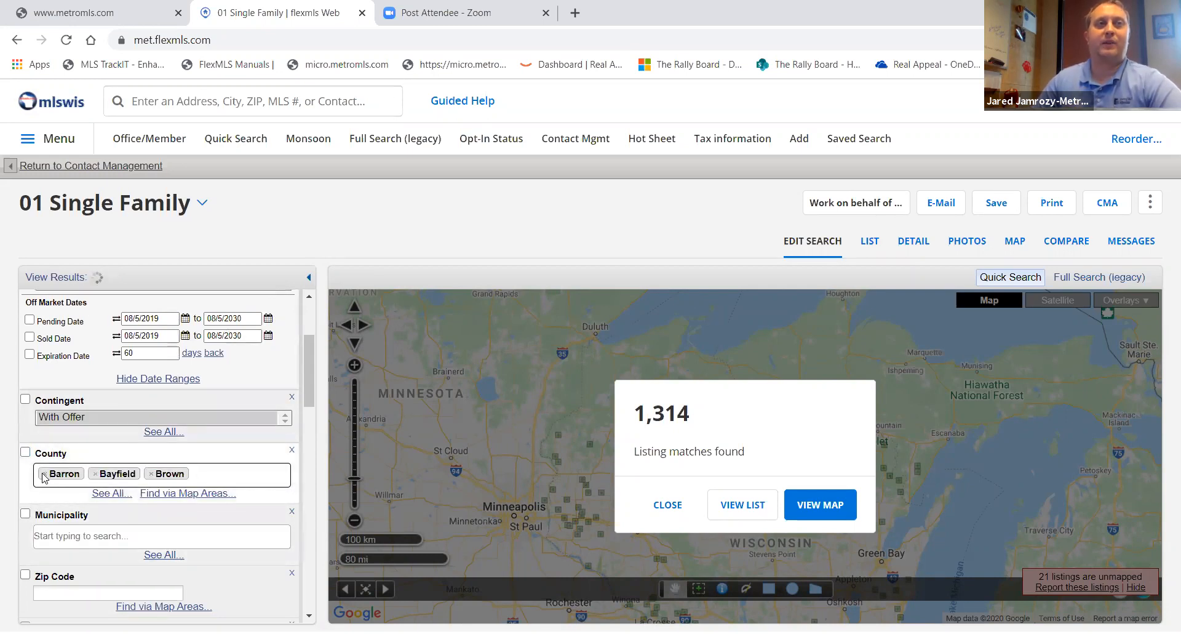
click(43, 478)
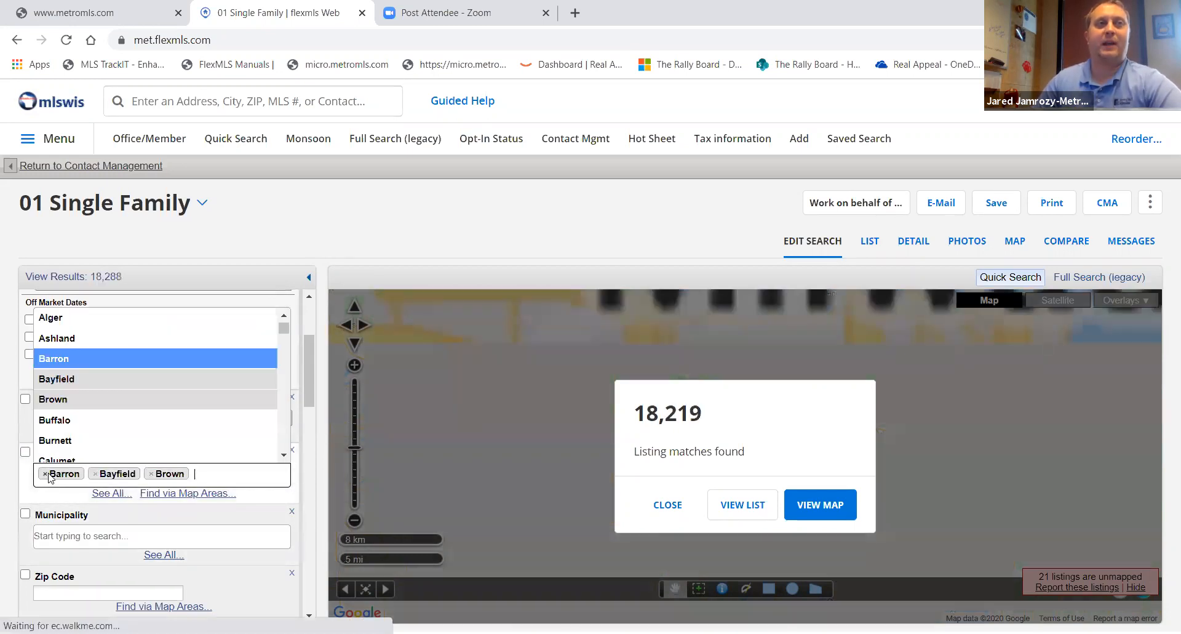
click(70, 540)
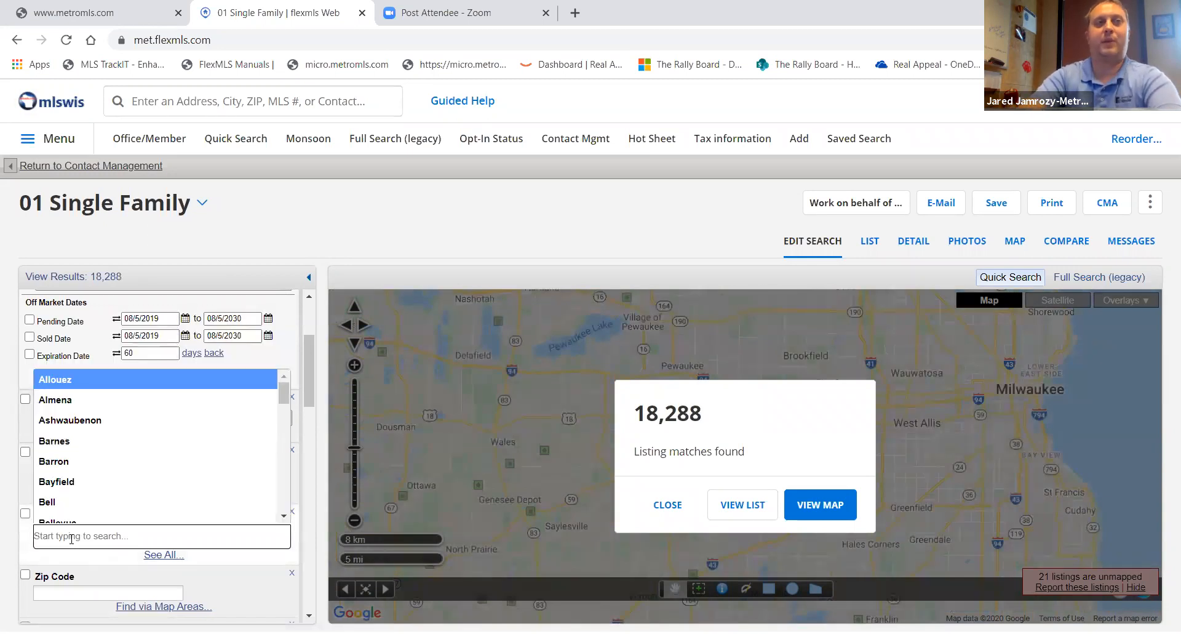
text(what)
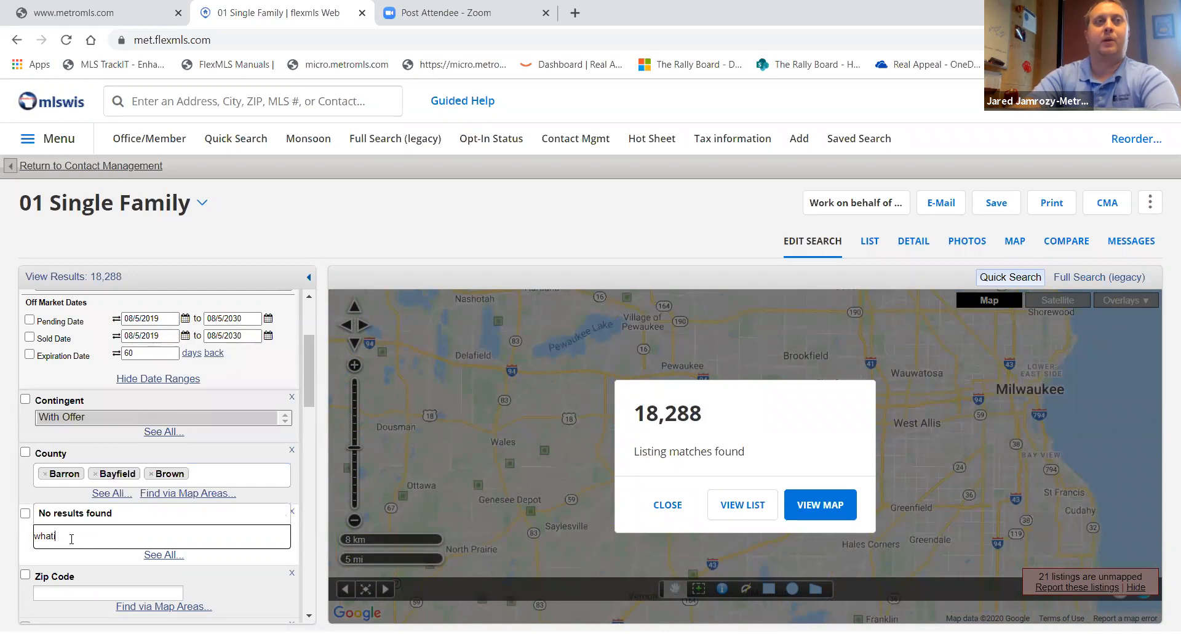
key(BackSpace)
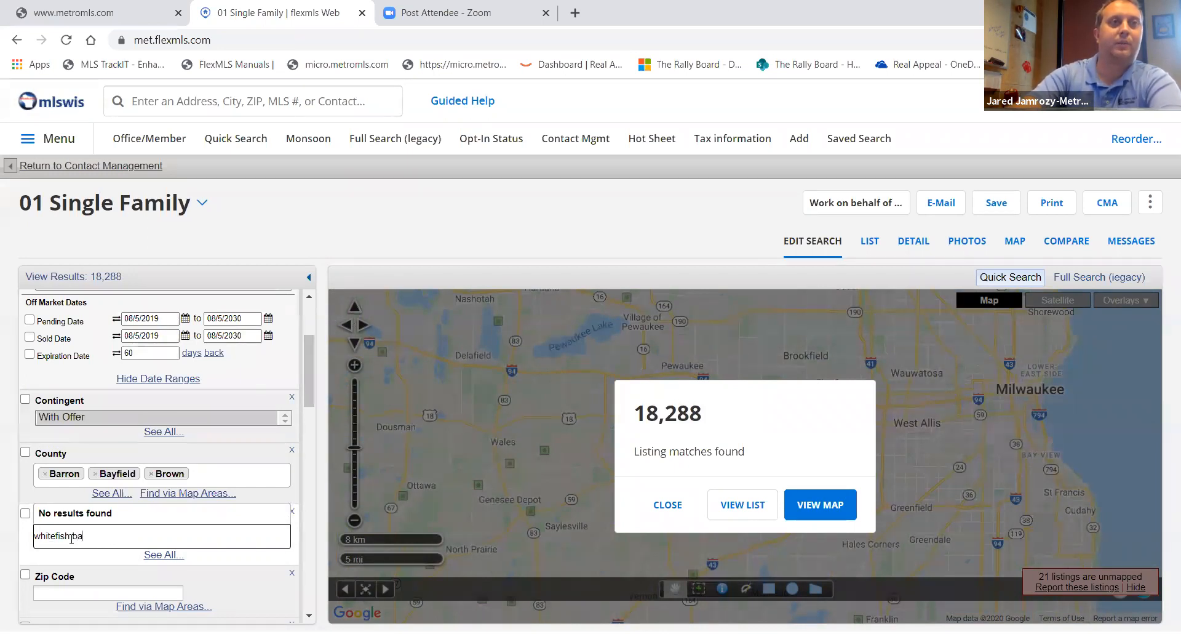
text(tefish bay)
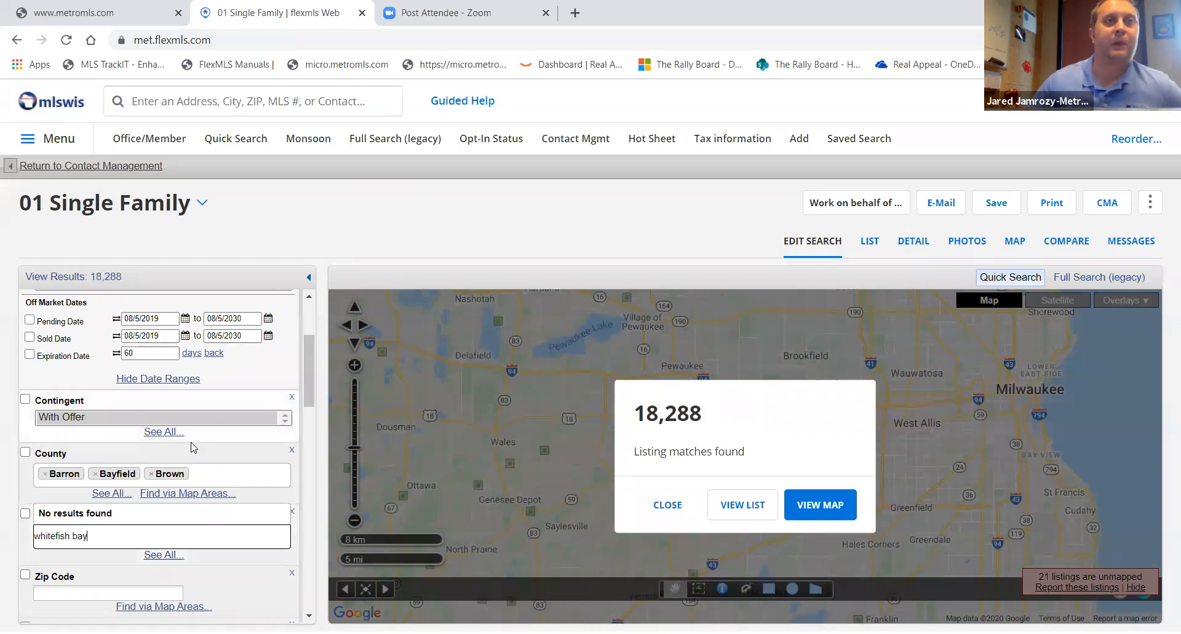
- Remove Barron, Bayfield and Brown from the County criterion and try searching municipalities for whi
click(45, 474)
click(45, 474)
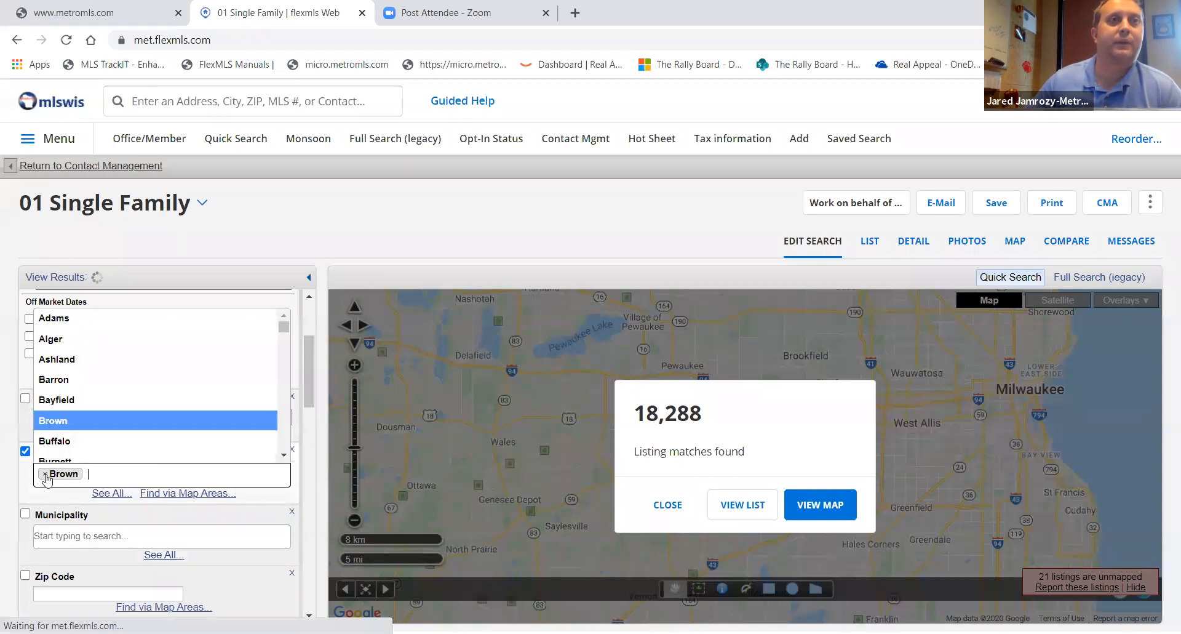
click(45, 474)
click(85, 542)
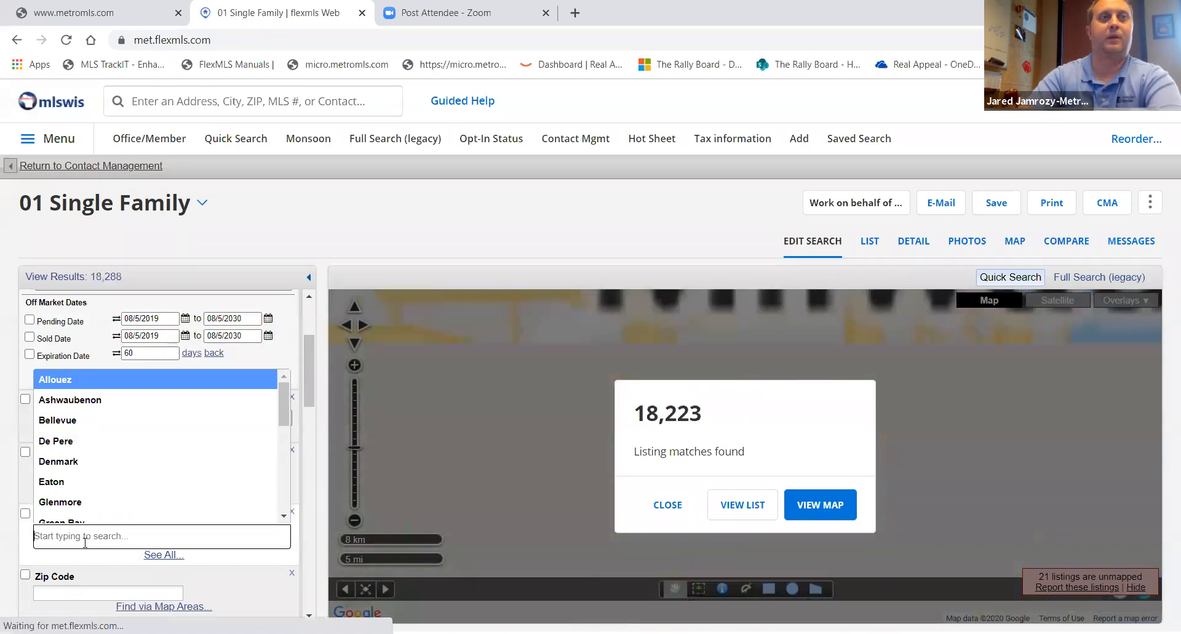
text(whi)
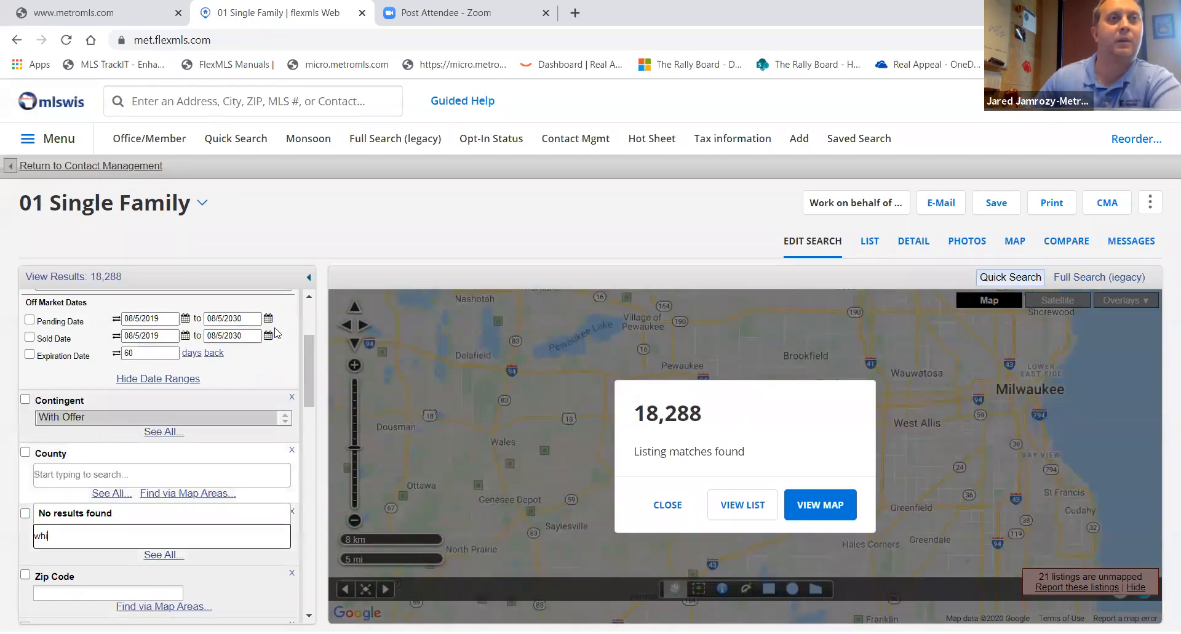
click(362, 225)
click(25, 514)
click(55, 535)
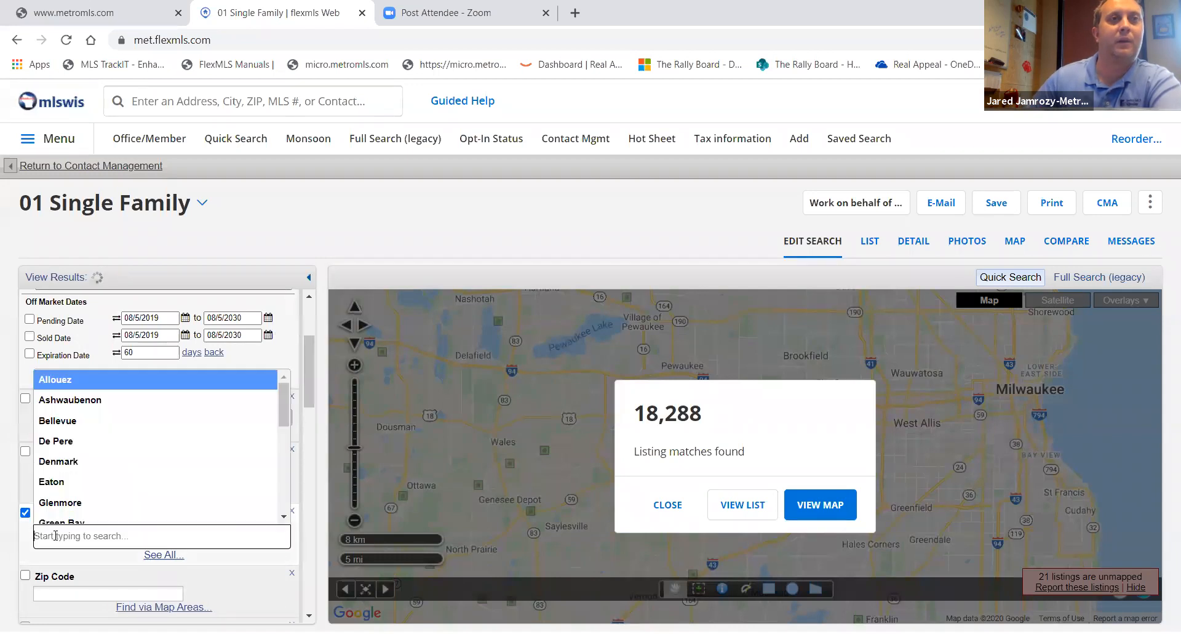
click(288, 206)
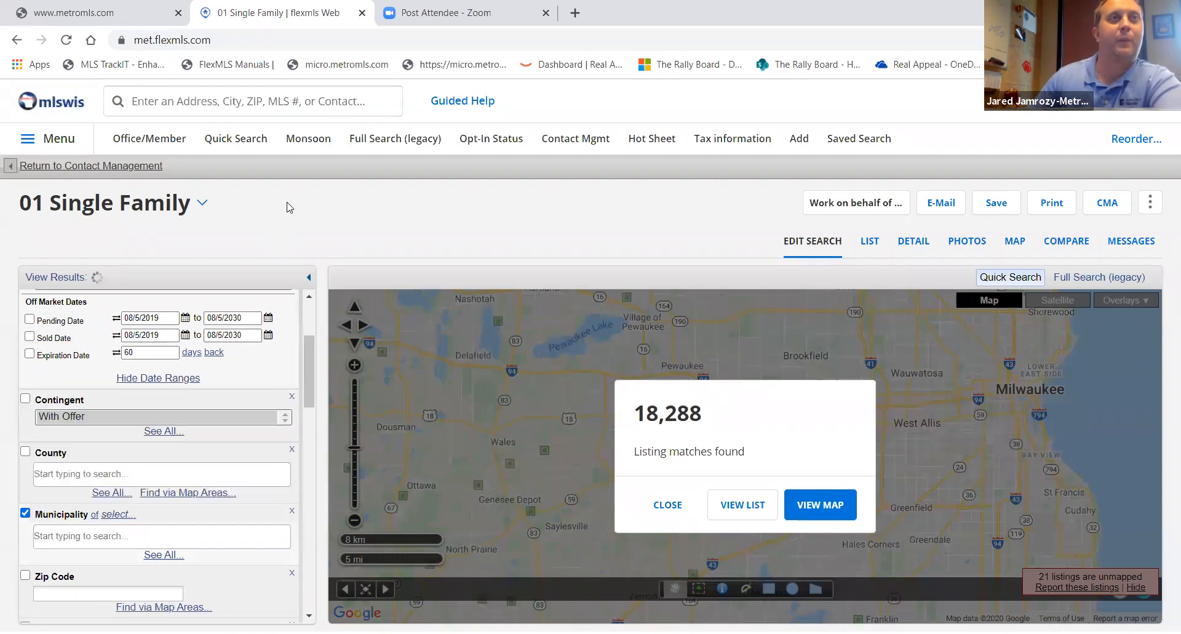
- Reopen Quick Search and select Whitefish Bay in the Municipality criterion
click(229, 142)
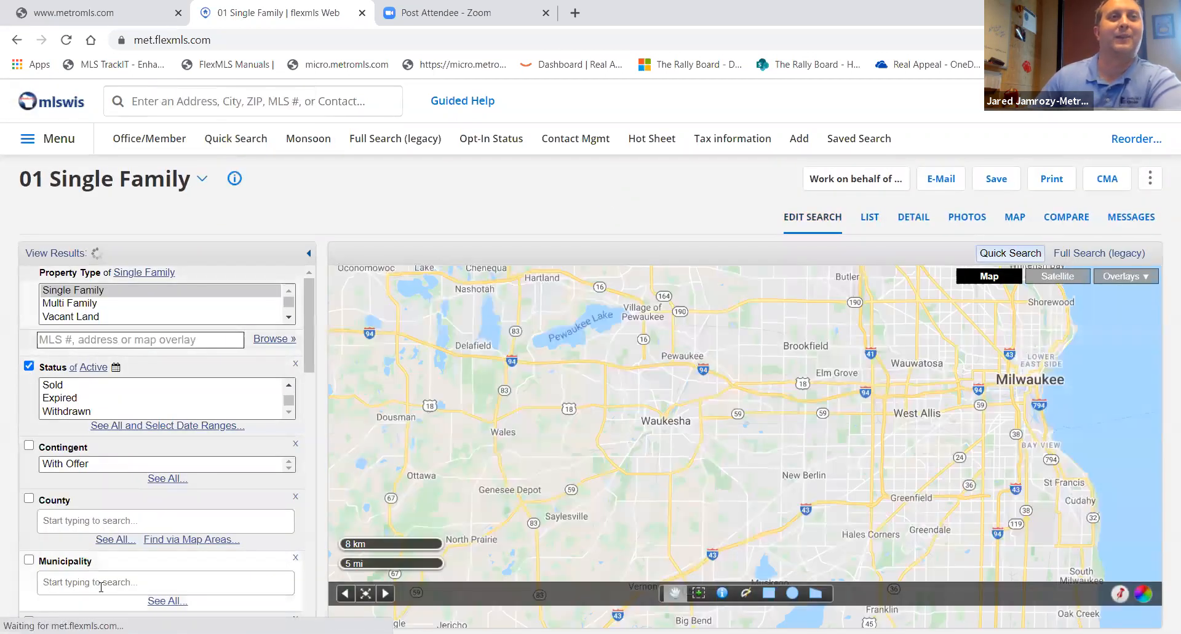
click(101, 587)
text(whi)
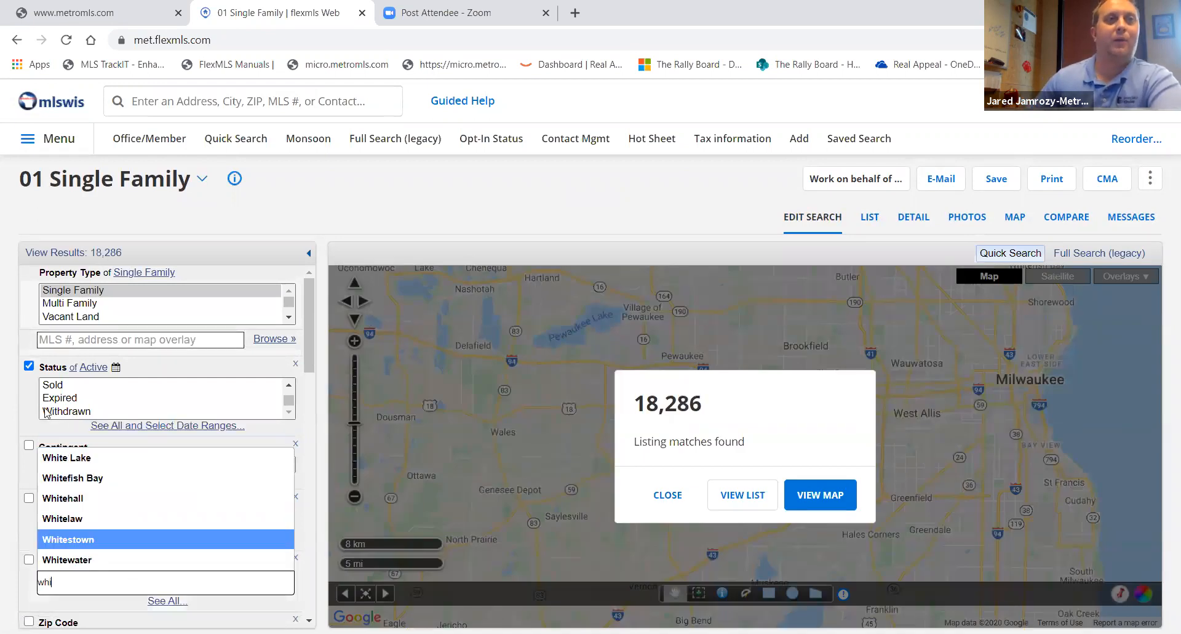
click(84, 484)
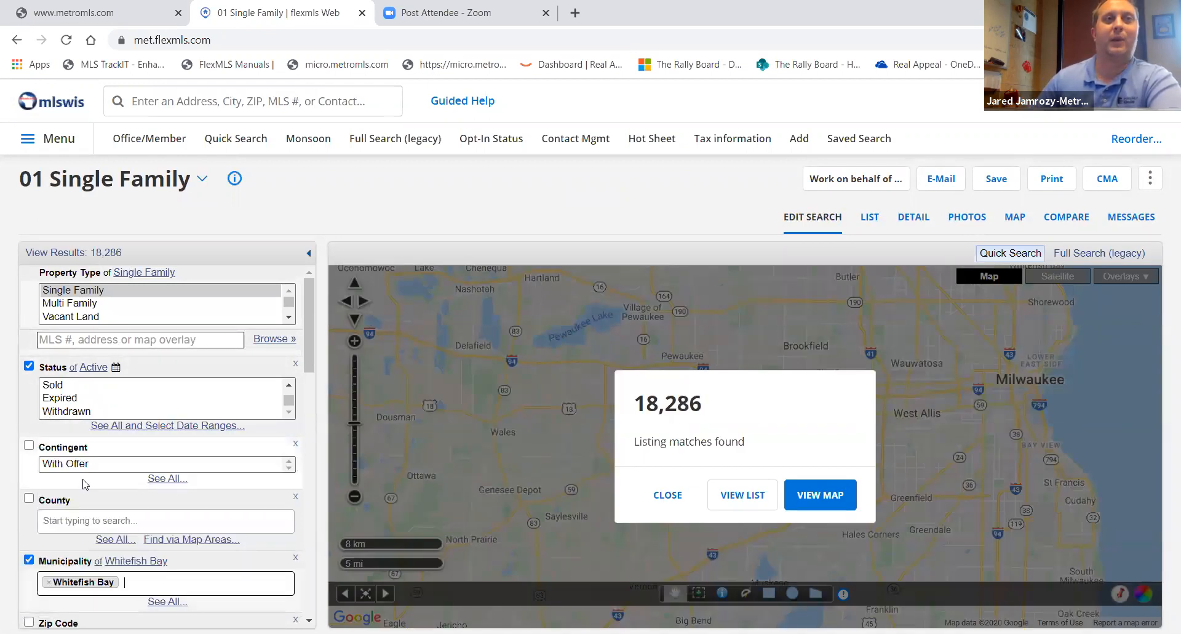
- Review the remaining search criteria fields and the resulting listings list, then return to the search criteria
scroll(227, 548, down, 1)
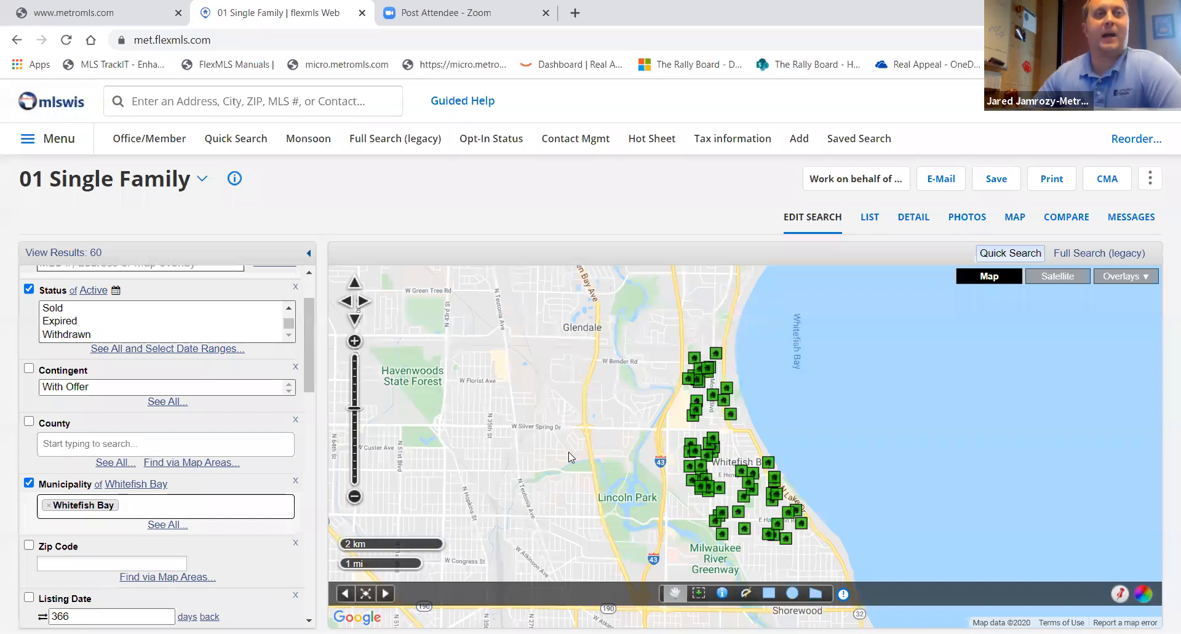
scroll(139, 557, down, 2)
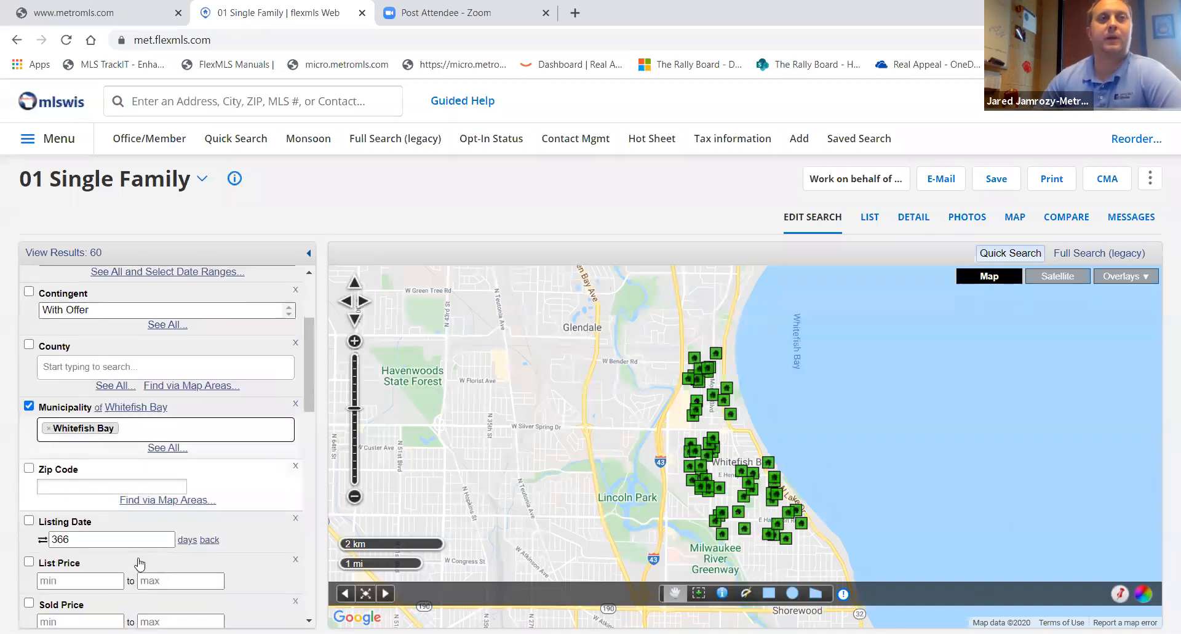
scroll(154, 550, down, 1)
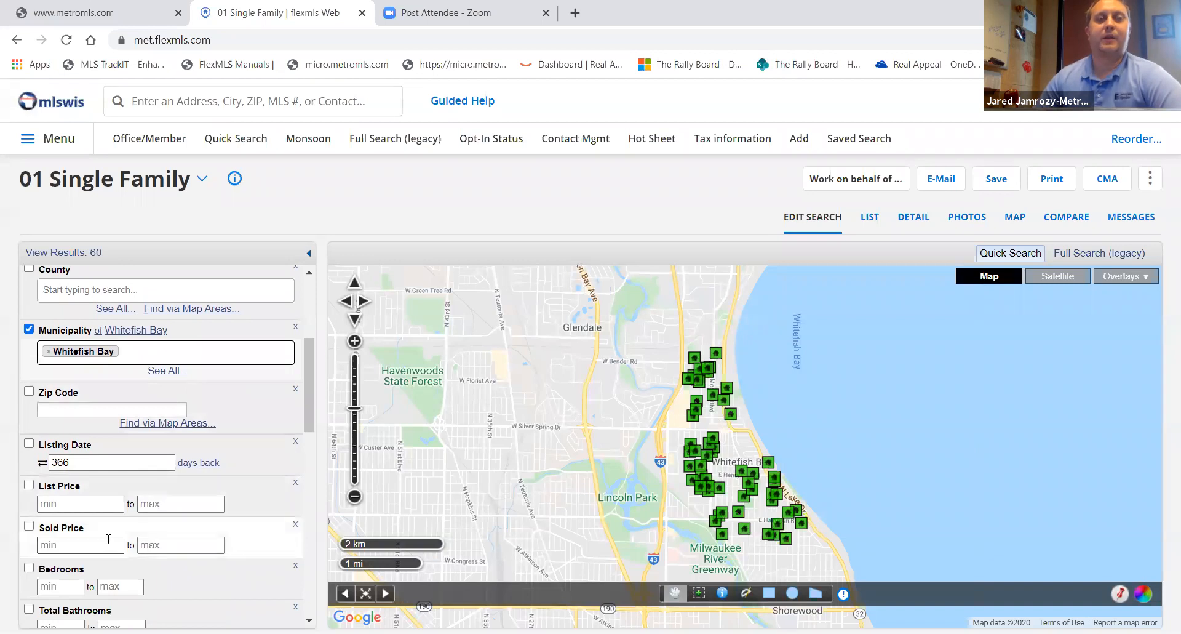
scroll(117, 537, down, 1)
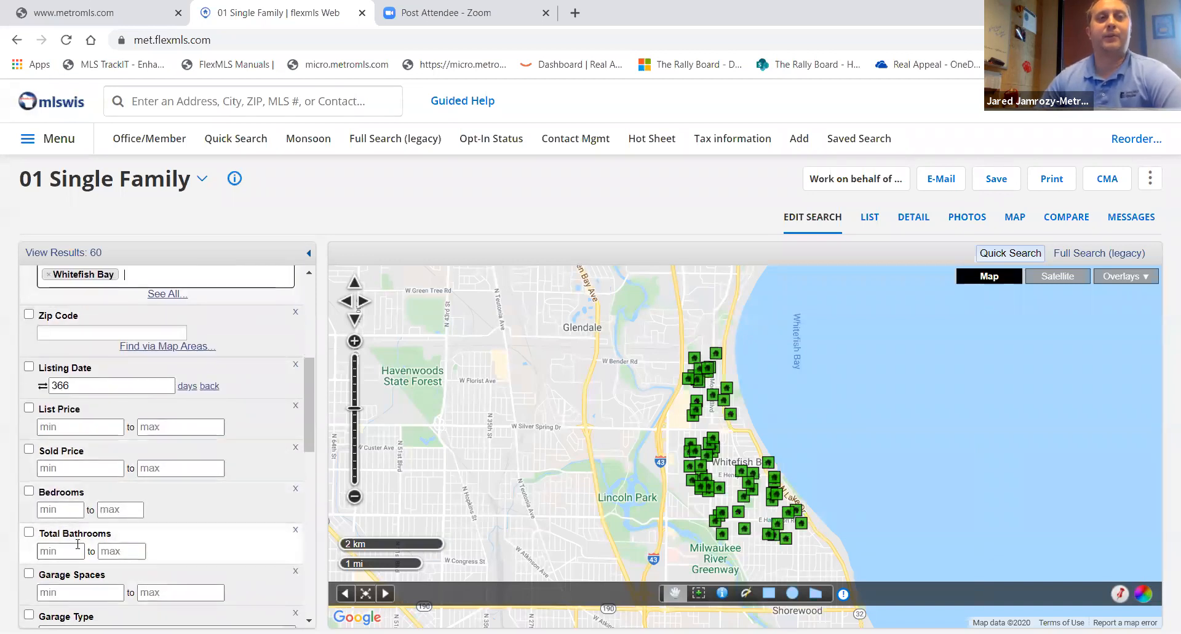
scroll(84, 555, down, 1)
scroll(100, 521, down, 2)
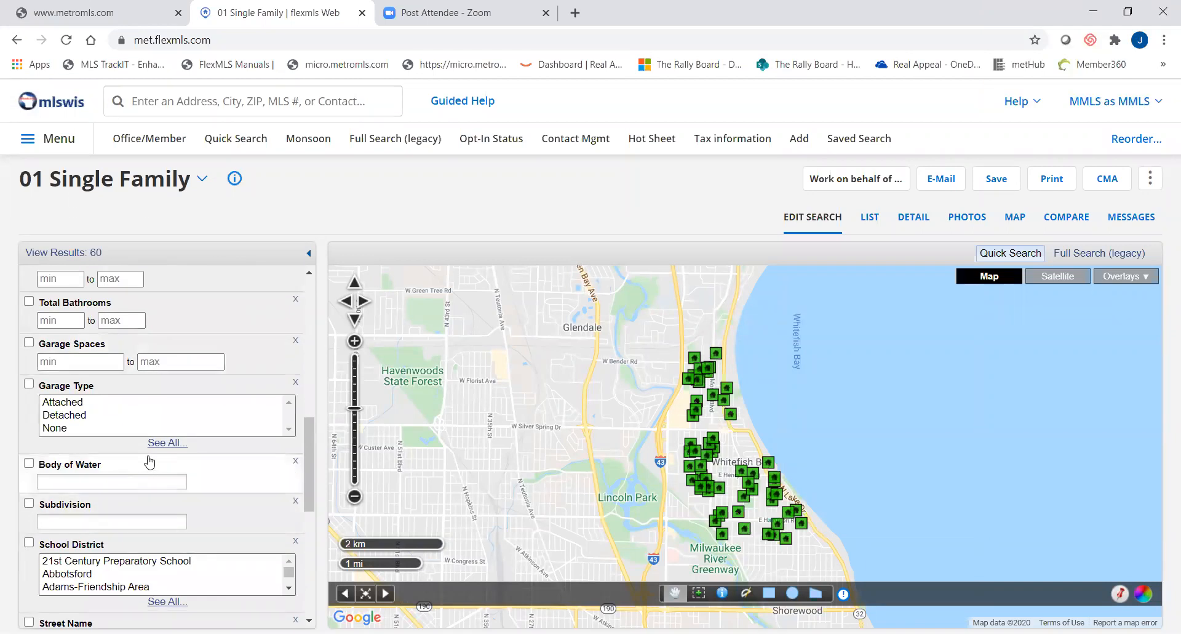
scroll(157, 471, down, 2)
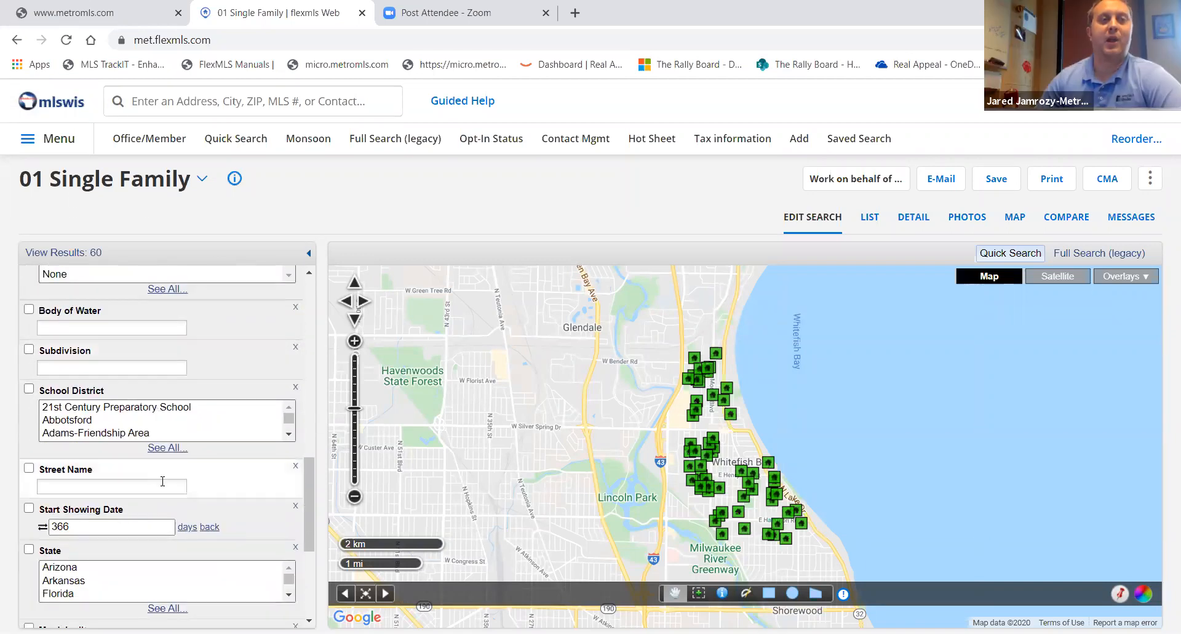
scroll(192, 493, down, 2)
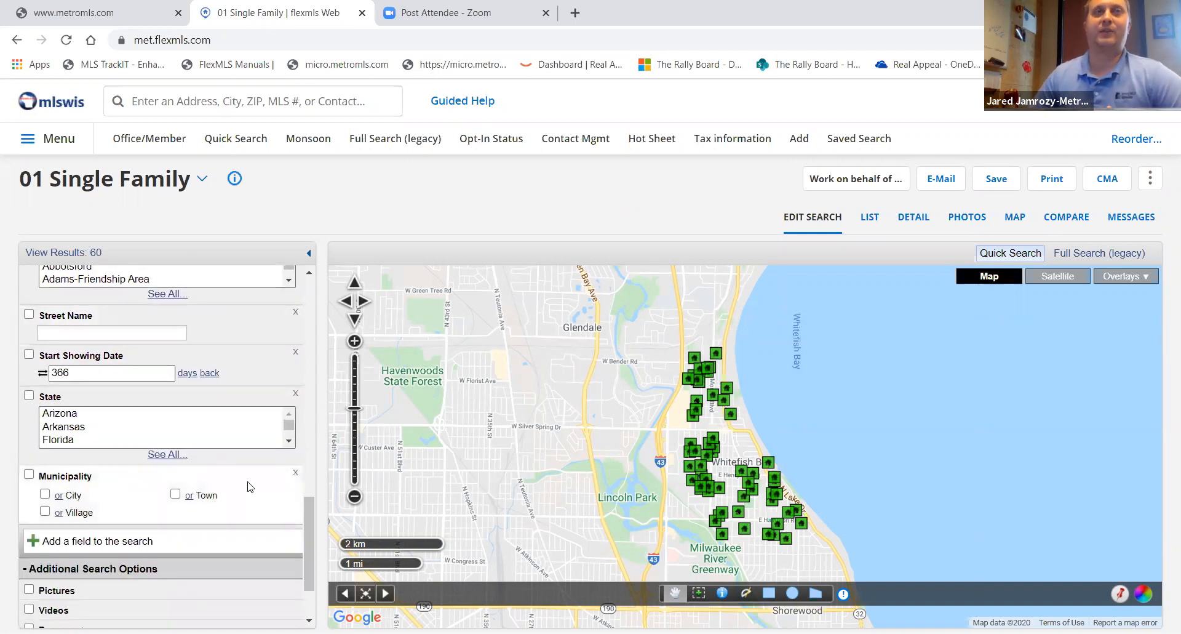
click(96, 254)
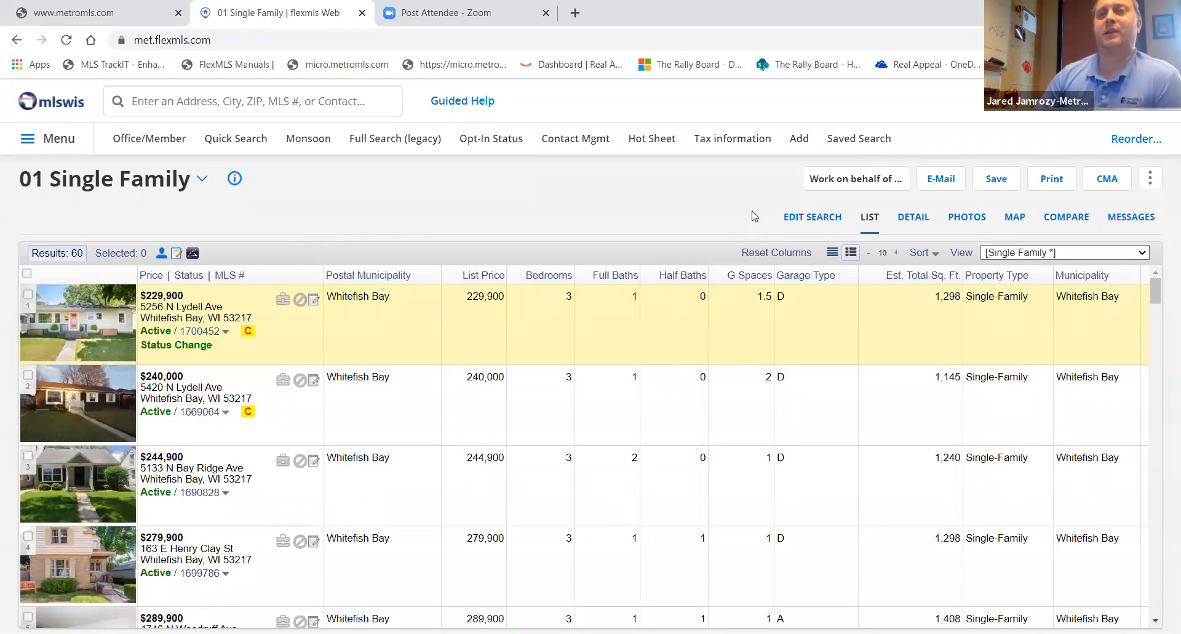
click(815, 227)
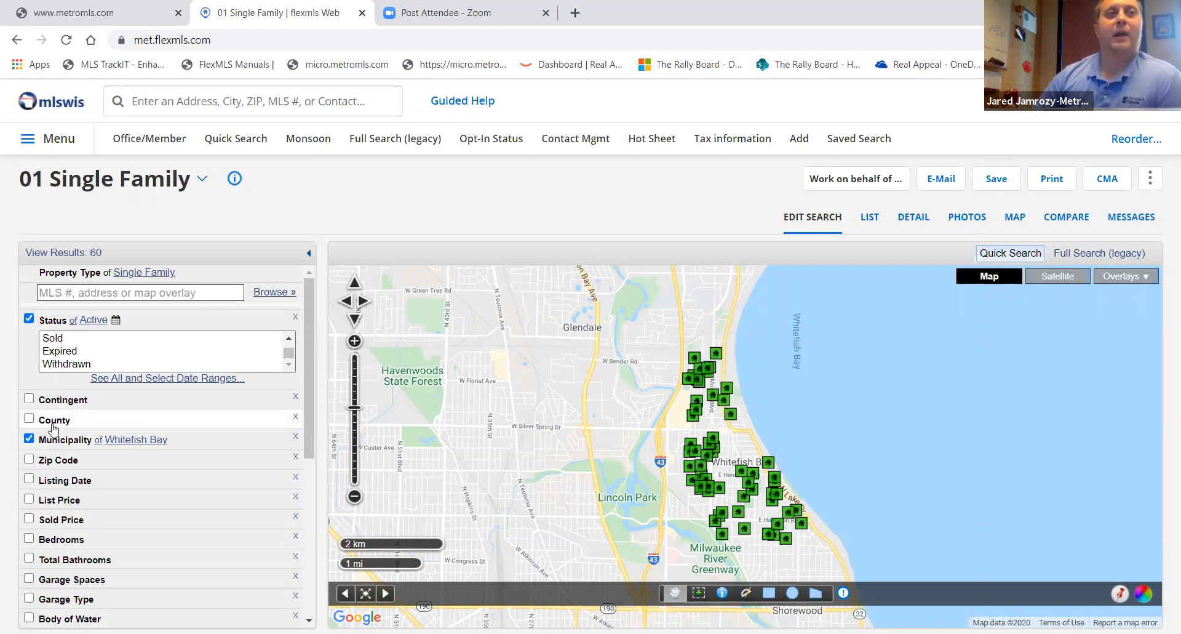
- Turn off the Municipality criterion and remove Whitefish Bay from it
click(29, 442)
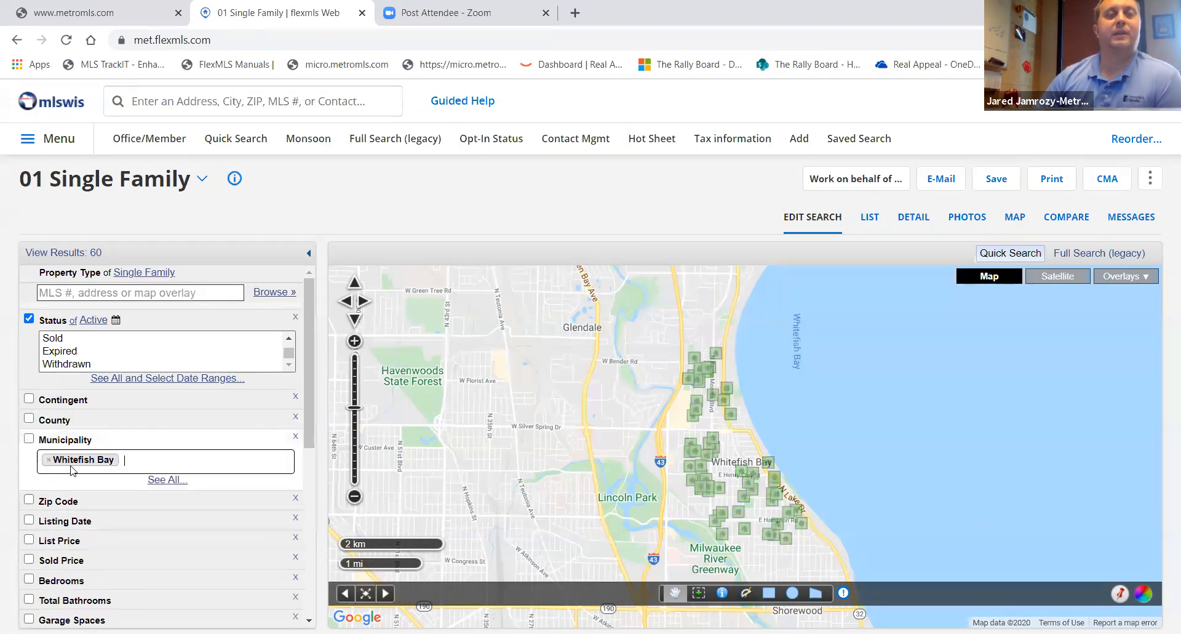
click(46, 461)
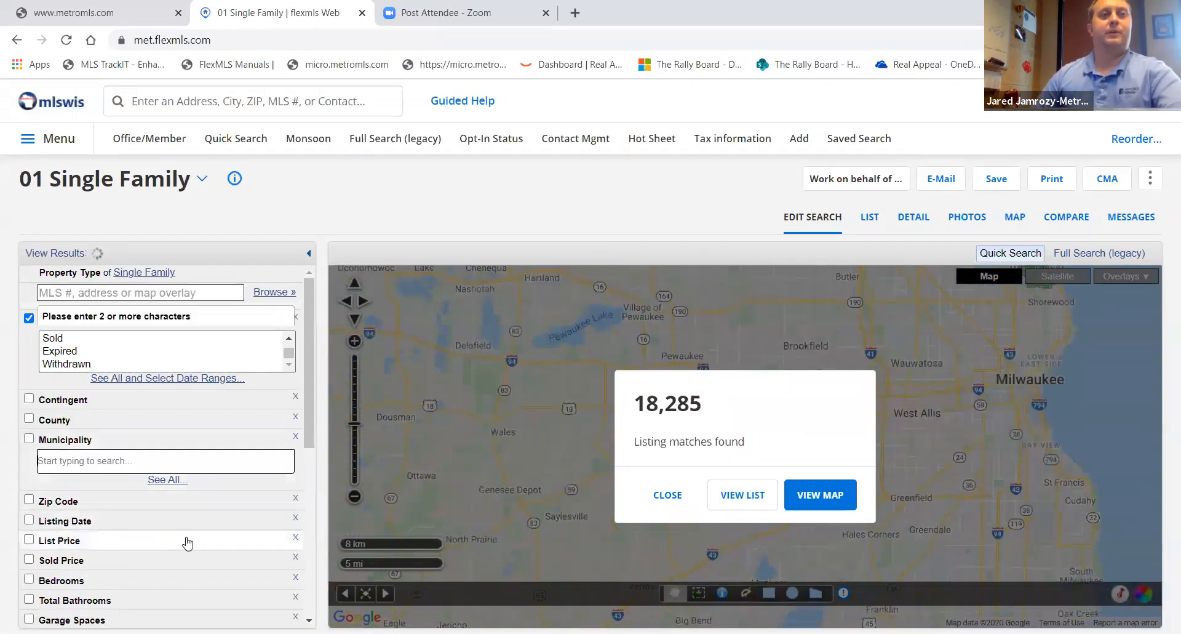
- Add the Postal Municipality field to the search by searching the field list for postal
scroll(297, 554, down, 10)
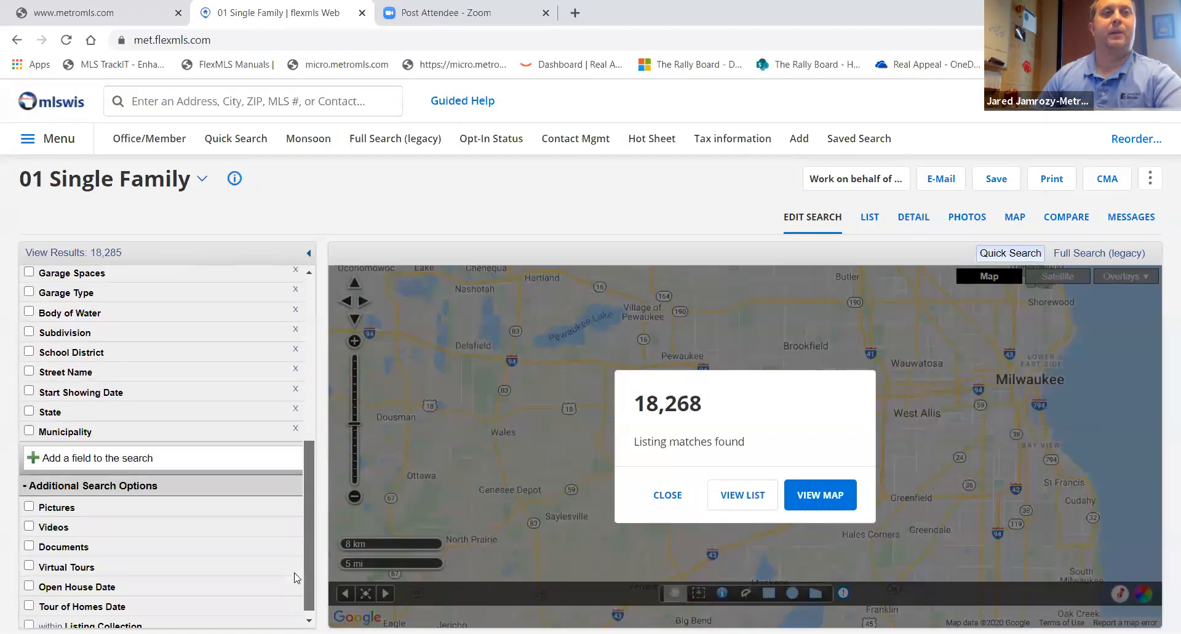
click(204, 452)
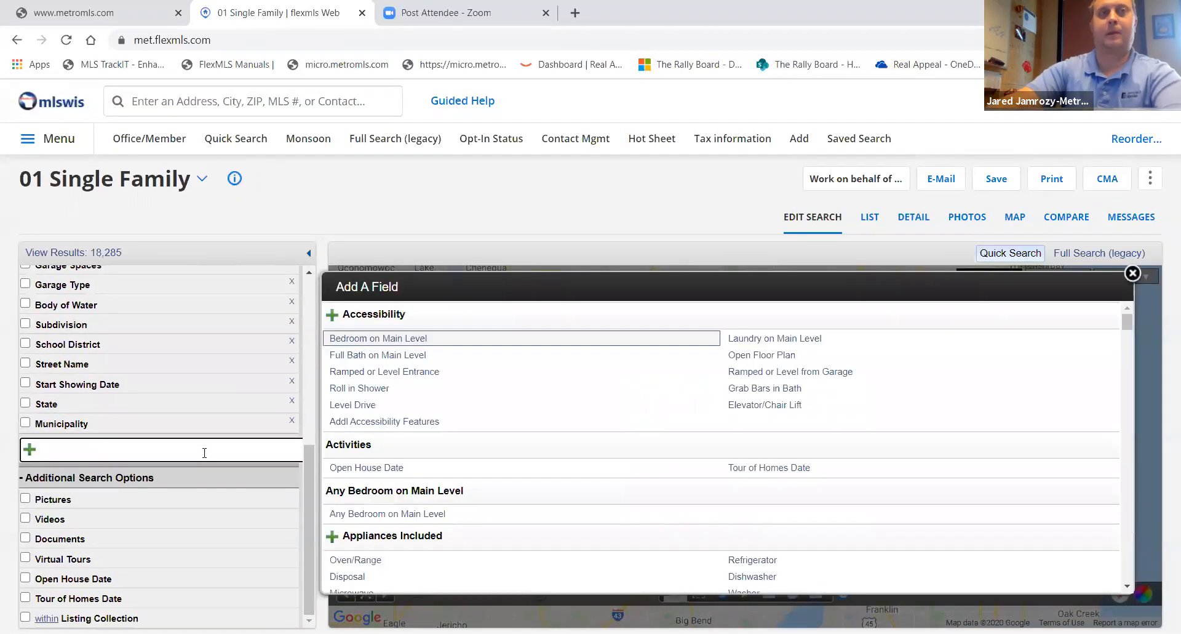
text(postal)
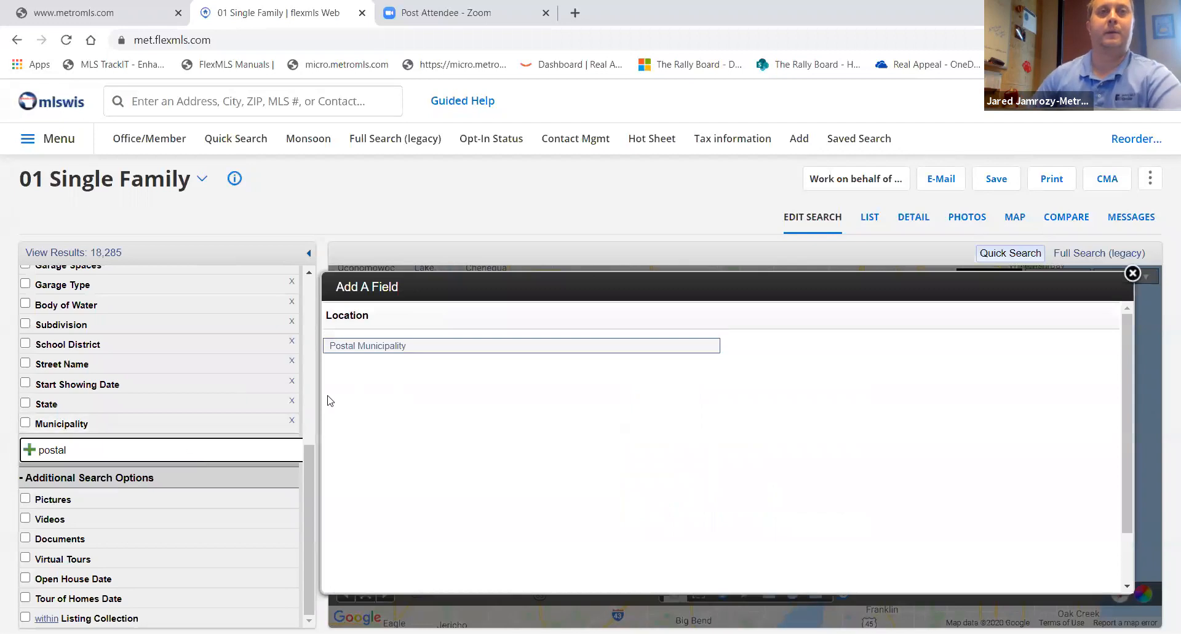
click(360, 346)
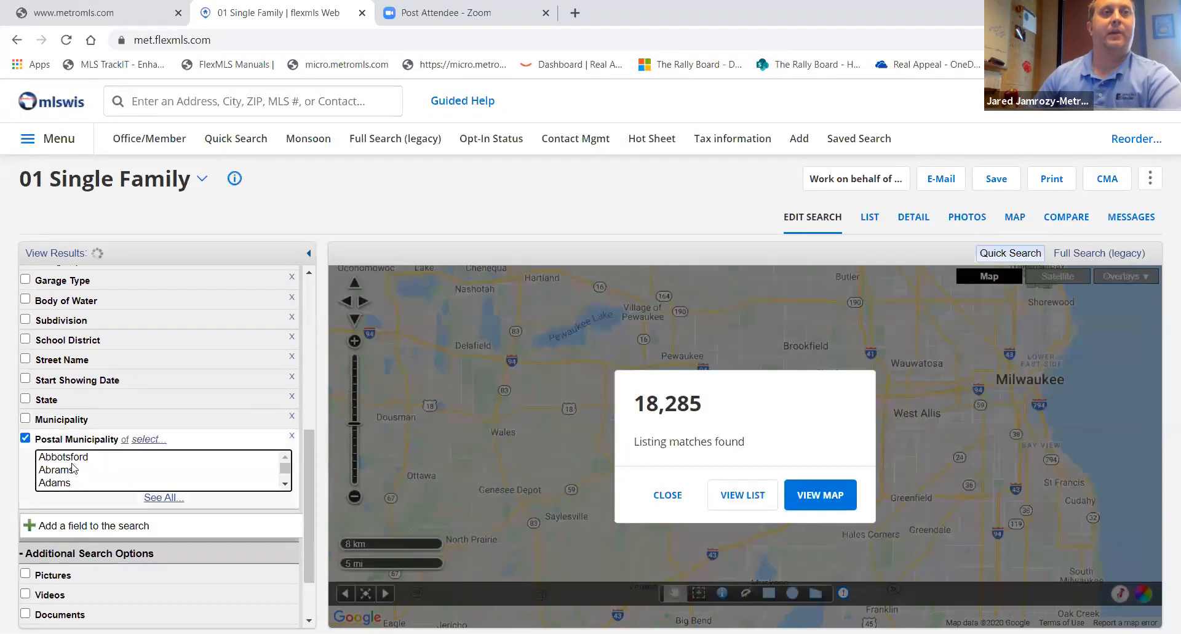
- Select Bay View in the Postal Municipality criterion, then turn that criterion off and close the match count
click(85, 471)
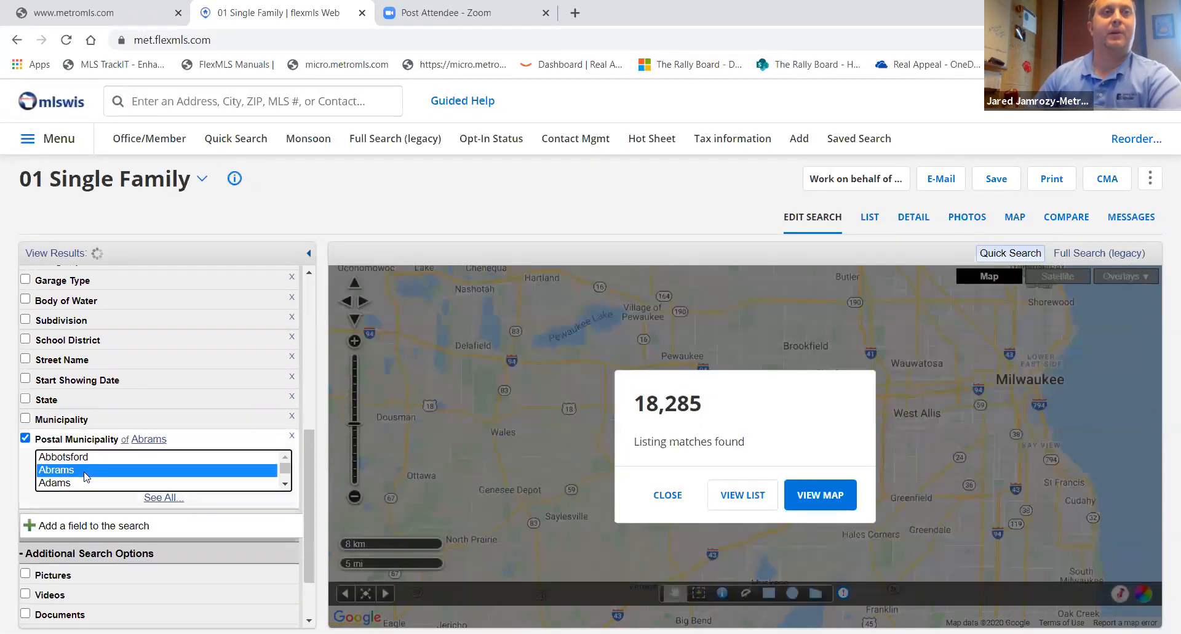
text(bay)
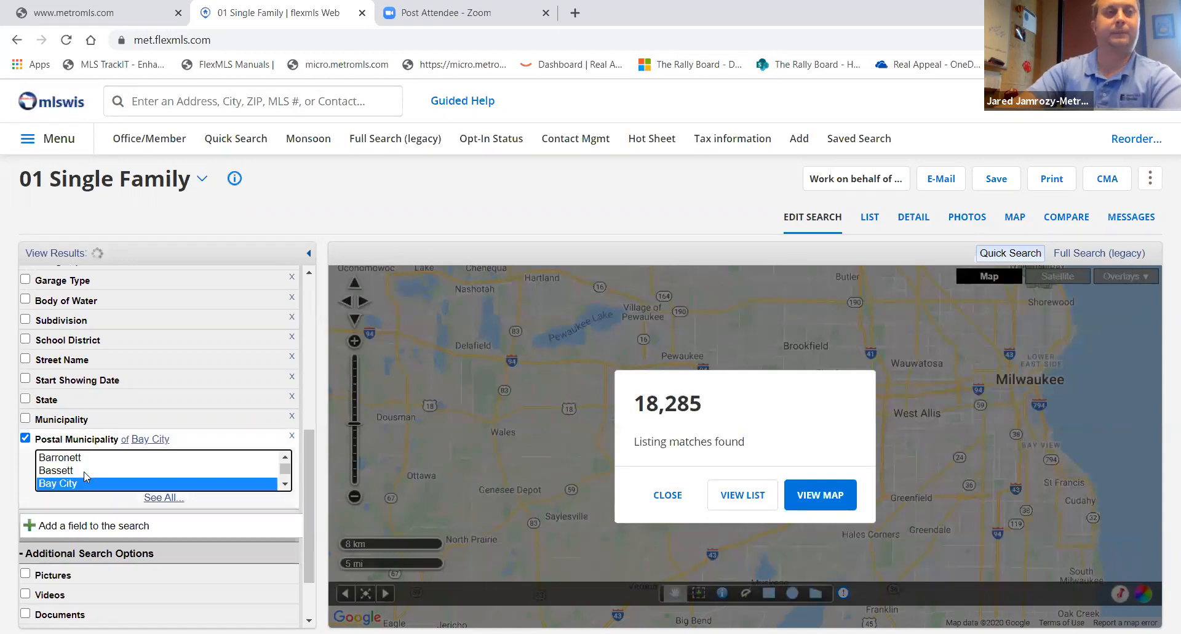
key(Down)
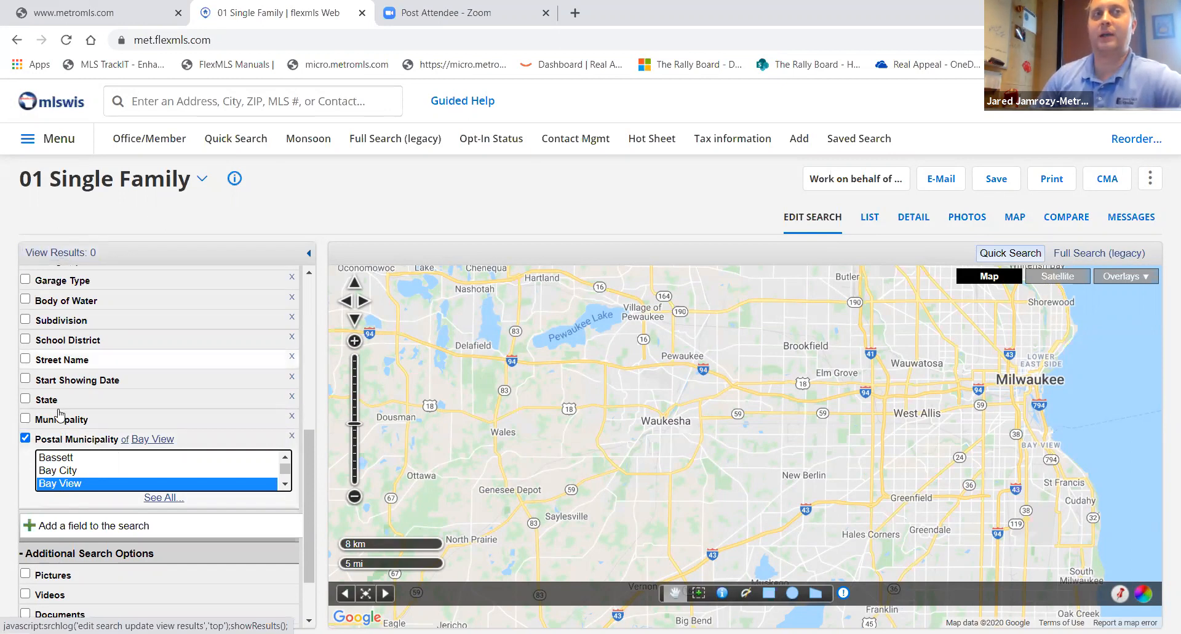
click(26, 439)
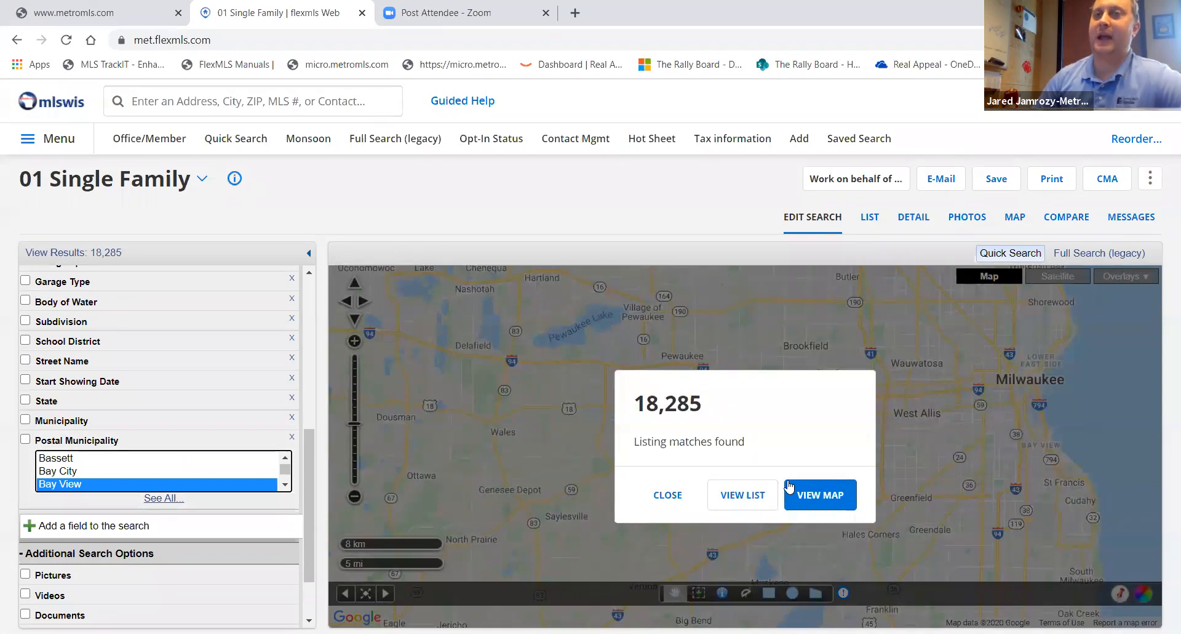
click(656, 500)
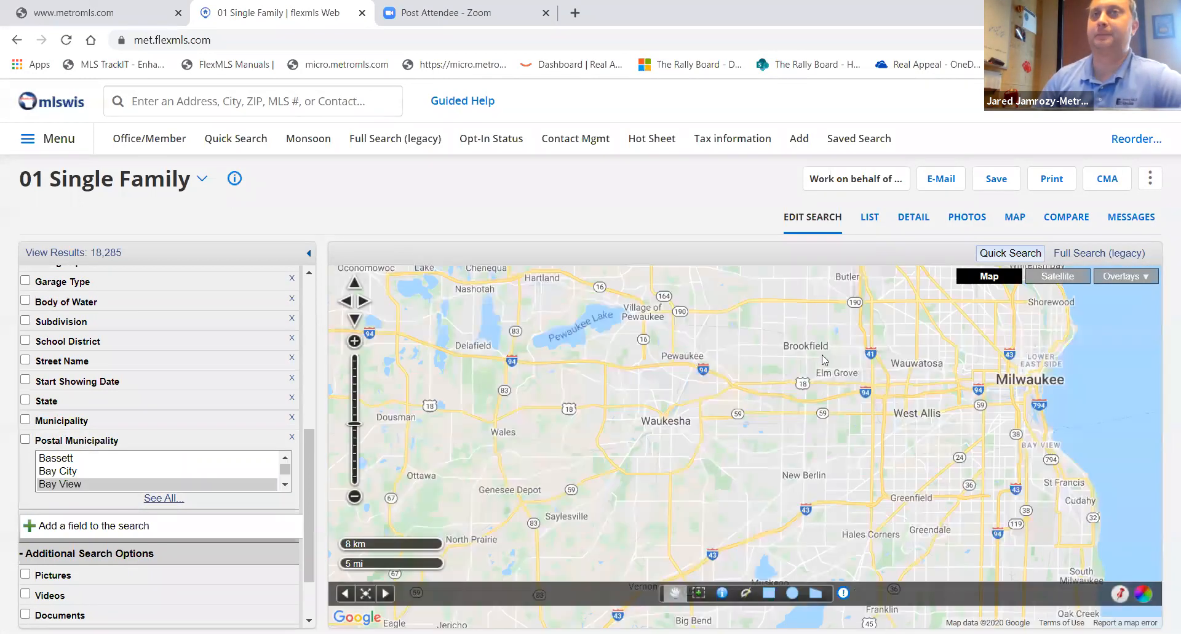
- Turn on the Neighborhoods Maponics map overlay and browse the neighborhood boundaries around Milwaukee
click(1129, 276)
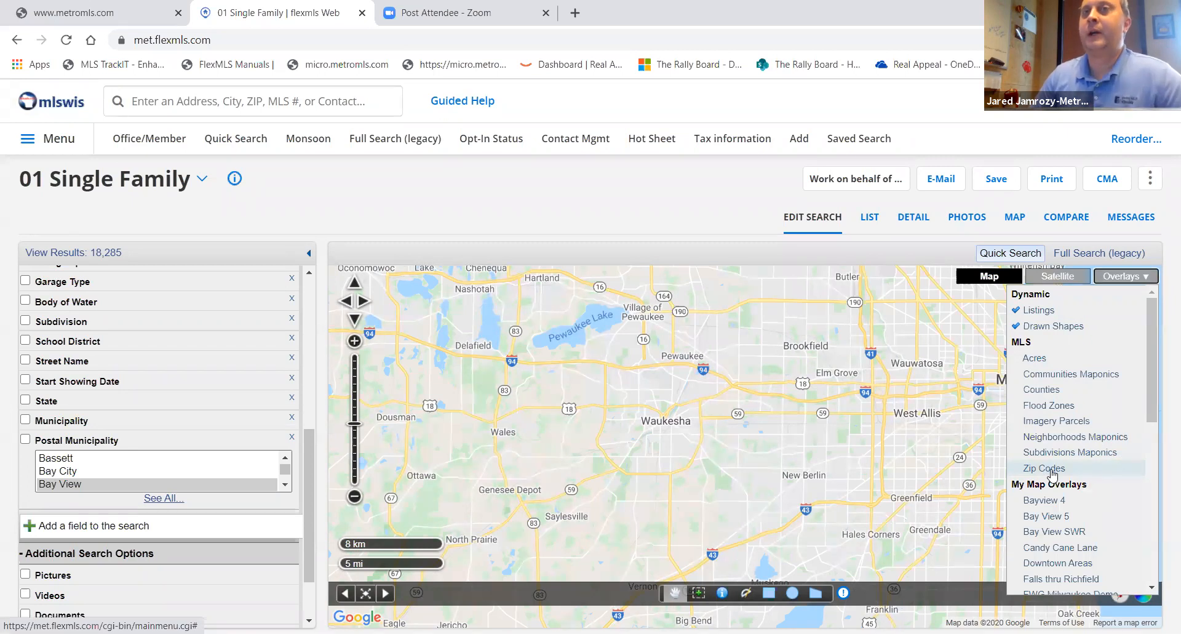
click(1052, 437)
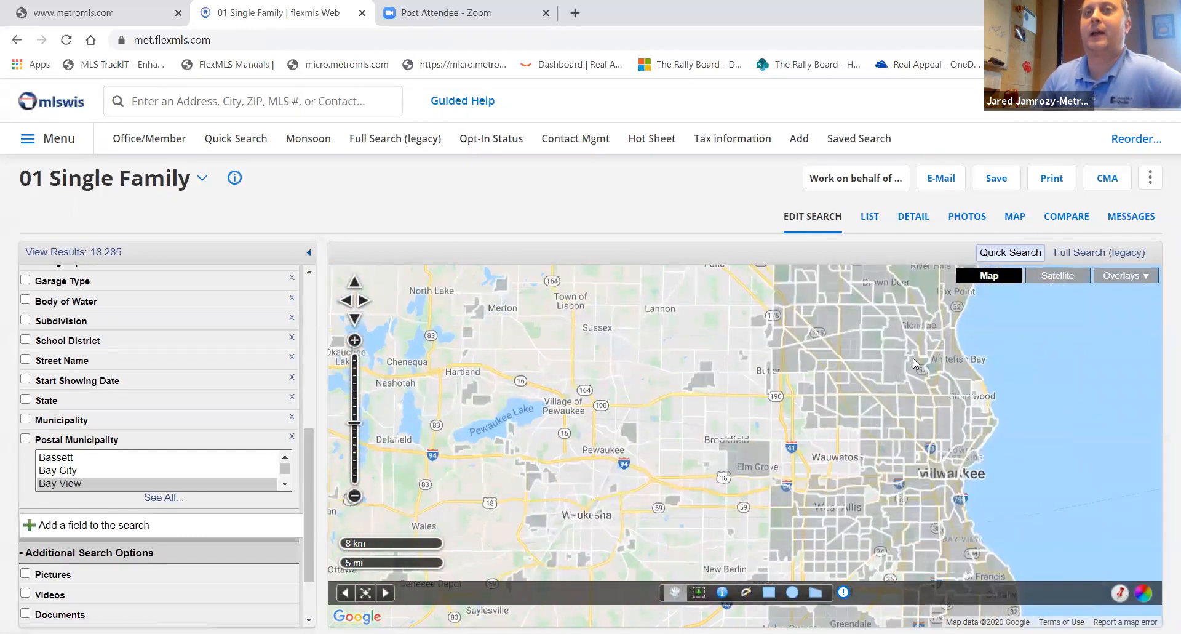
scroll(932, 429, up, 2)
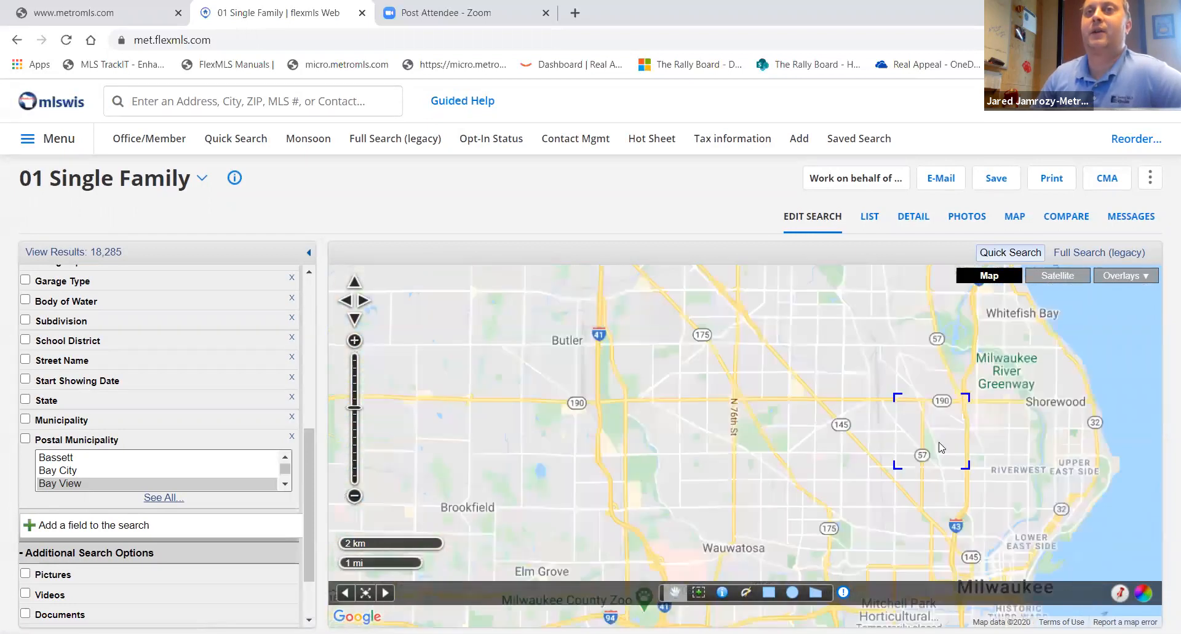
scroll(942, 448, up, 1)
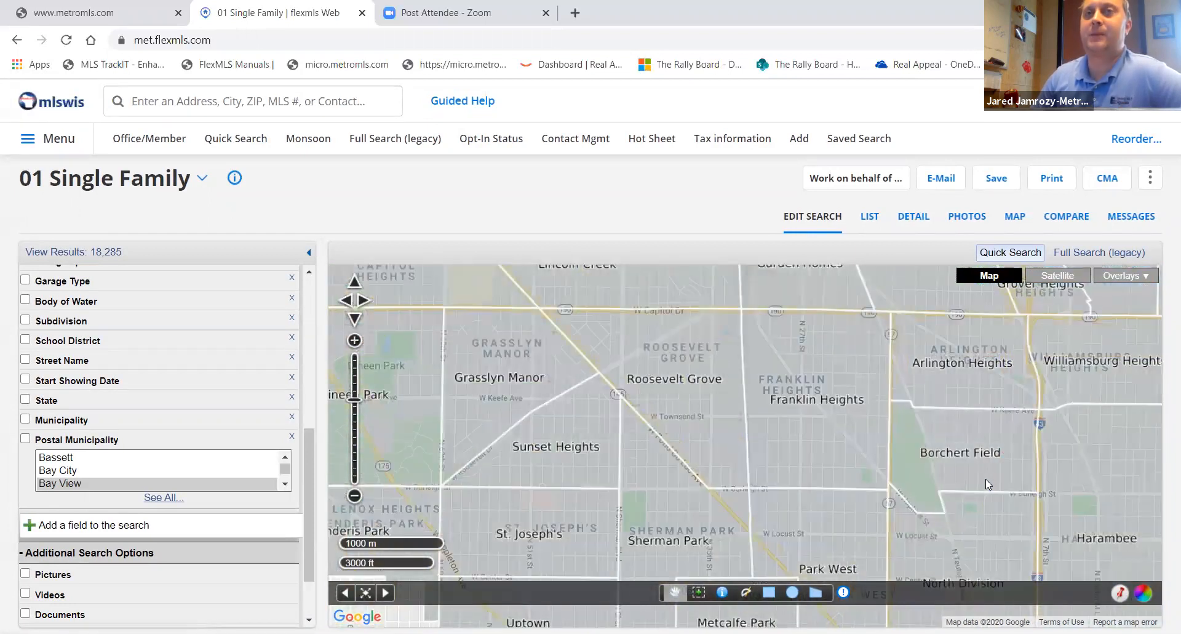
drag(986, 479, 857, 350)
drag(946, 468, 851, 405)
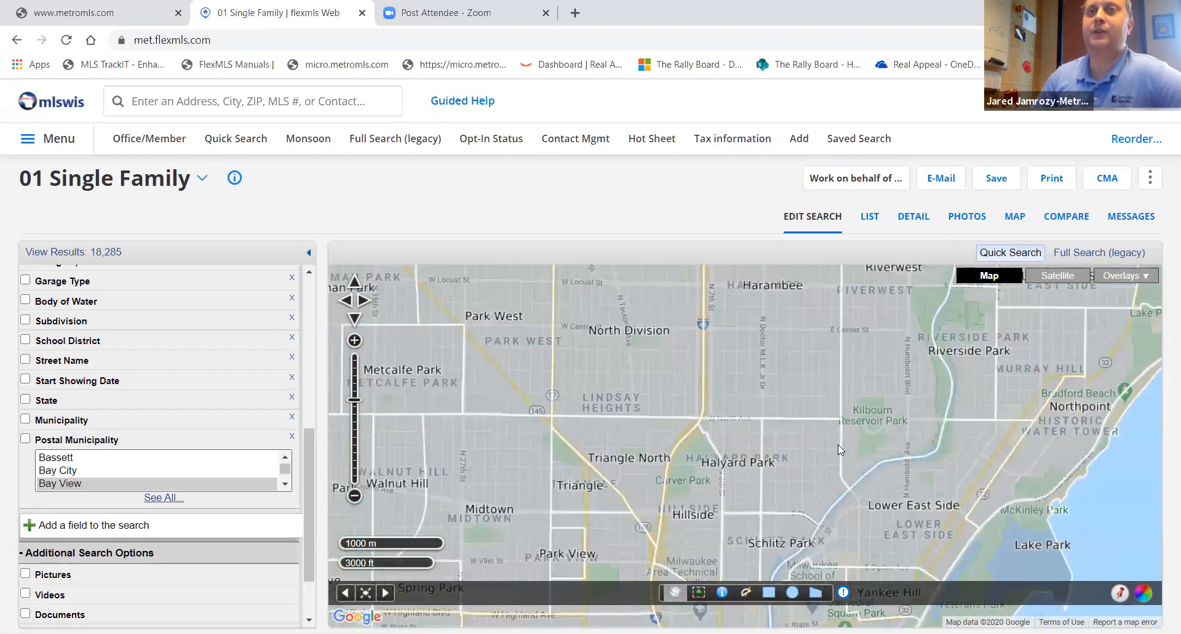
drag(822, 499, 645, 374)
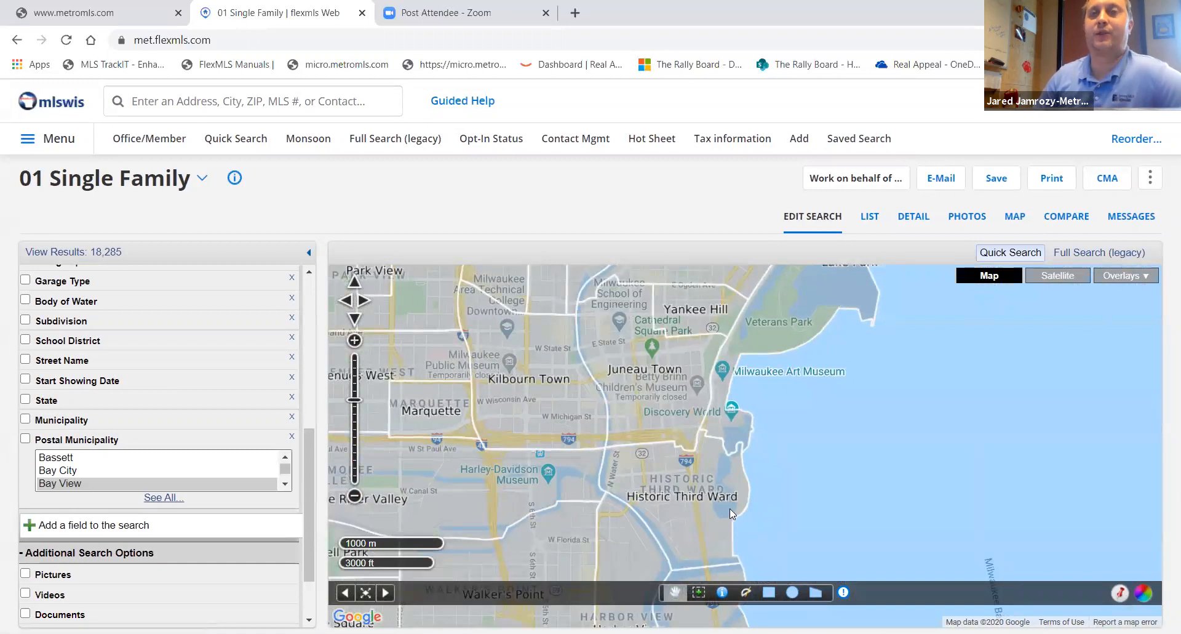
drag(751, 493, 785, 316)
drag(789, 516, 773, 358)
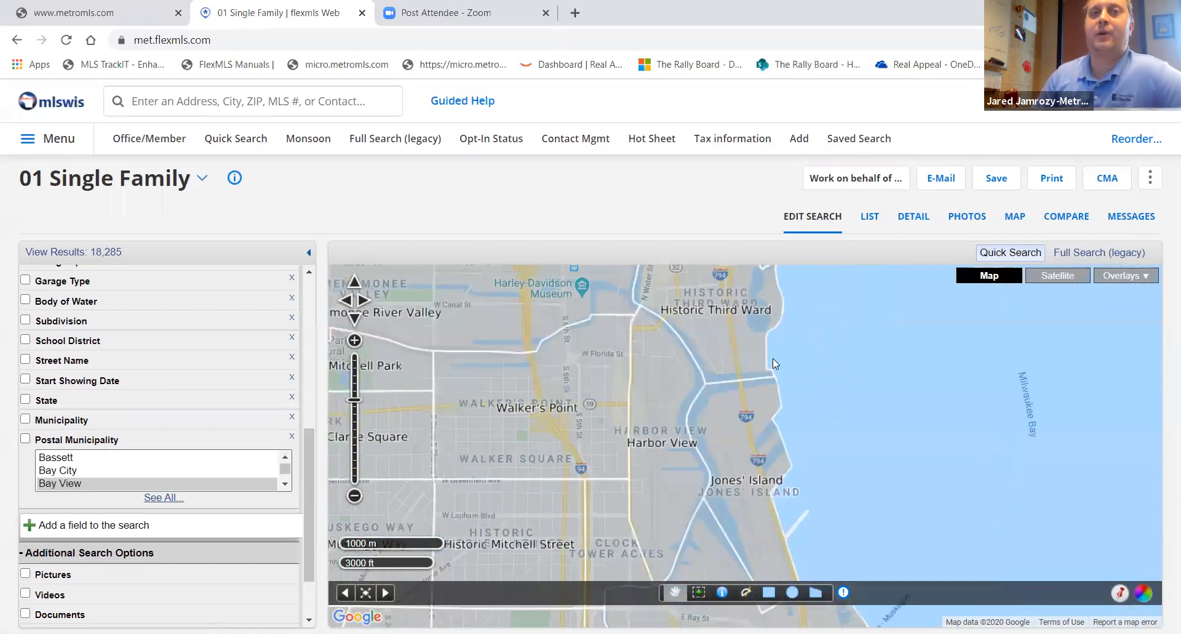
- Draw a search polygon around the Bay View neighborhood along the lakeshore
drag(815, 446, 791, 368)
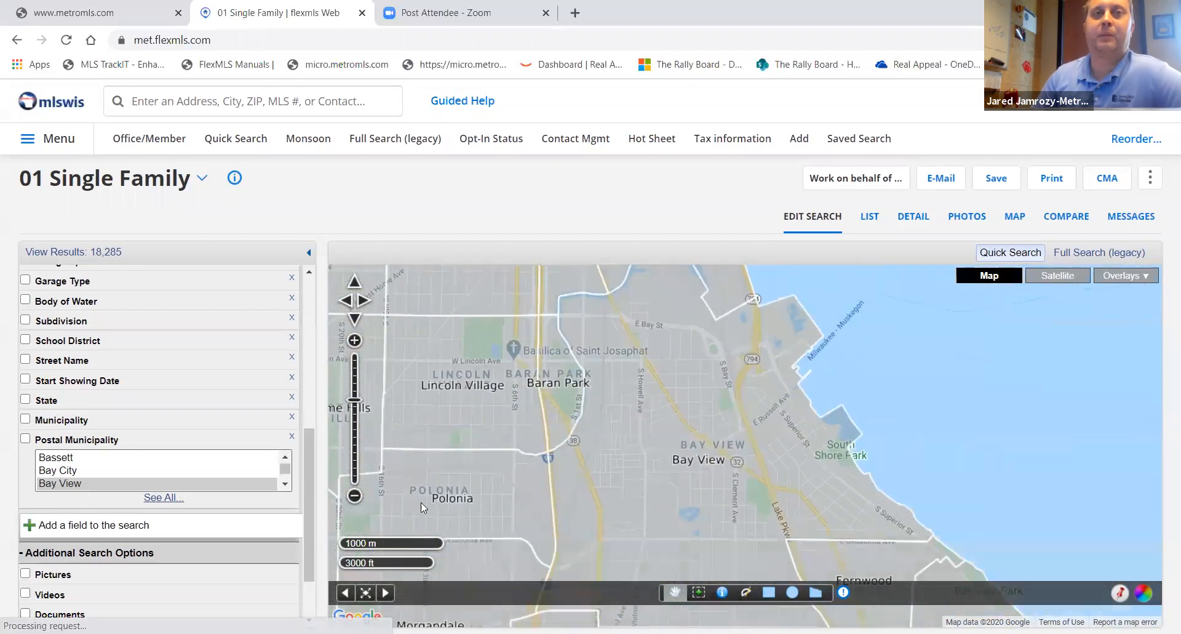
click(352, 498)
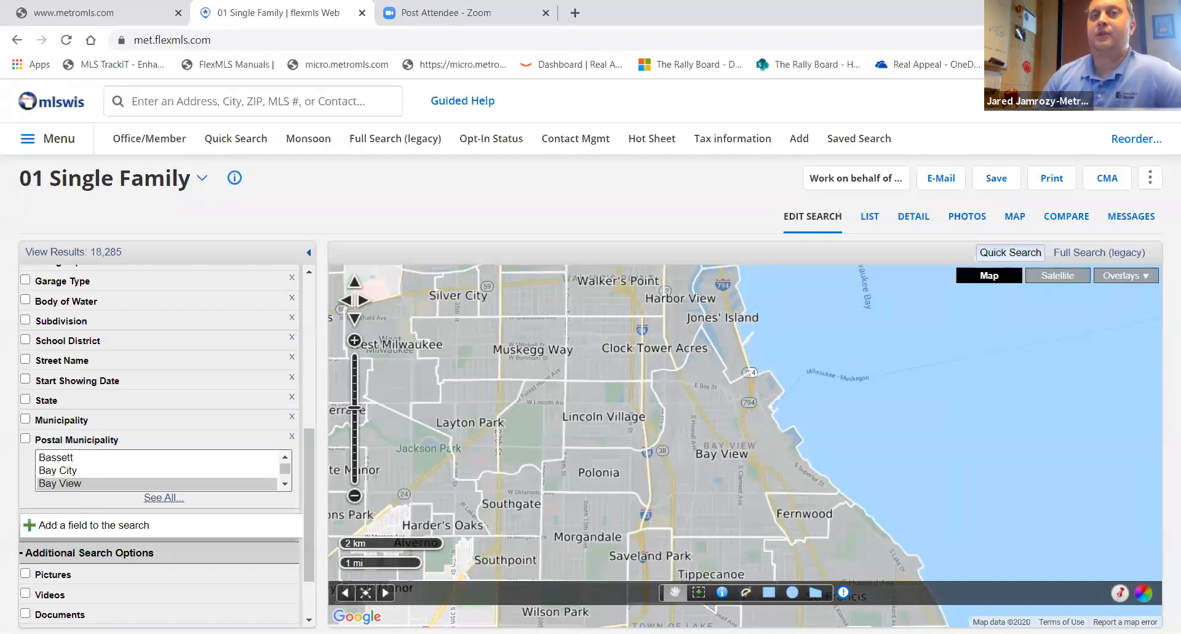
click(816, 594)
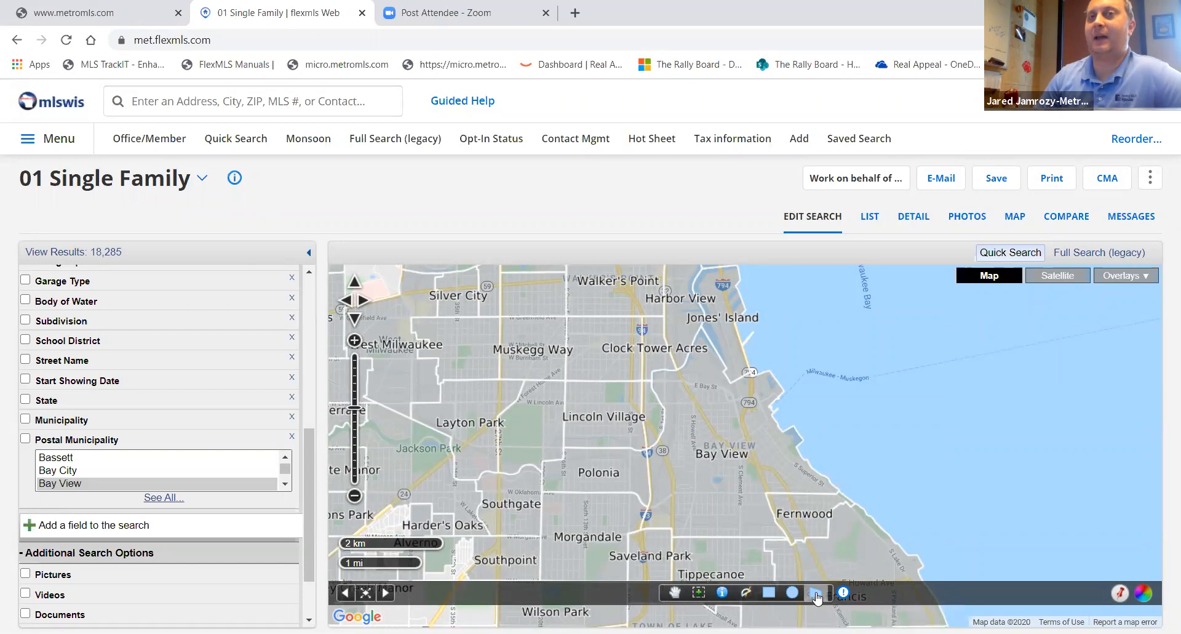
click(788, 535)
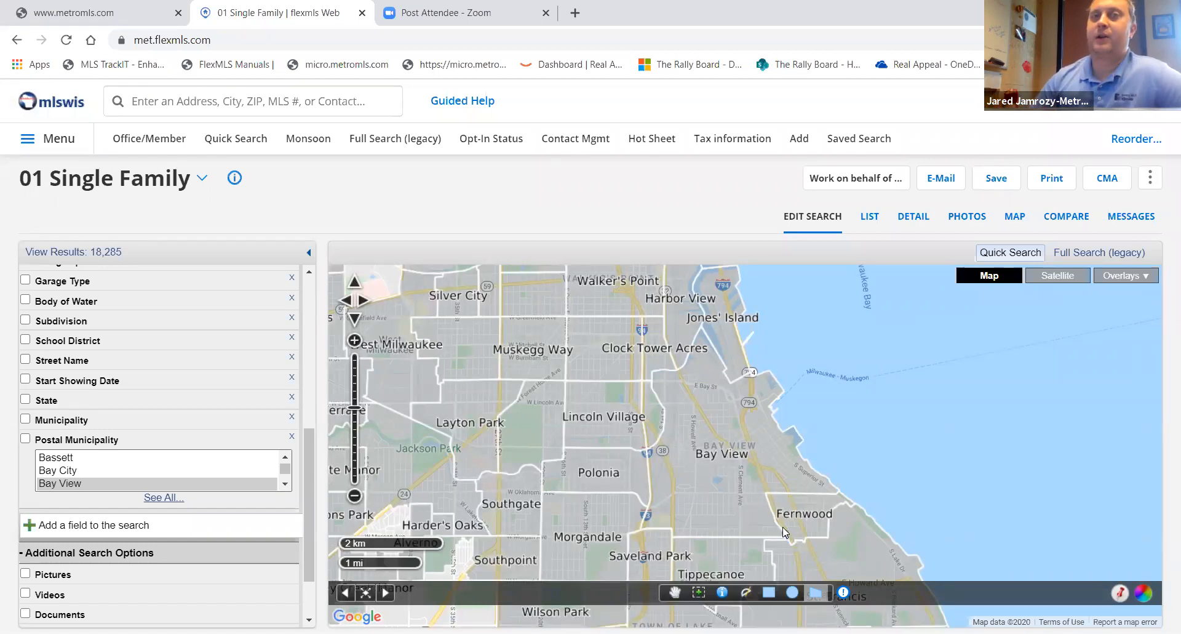
click(767, 493)
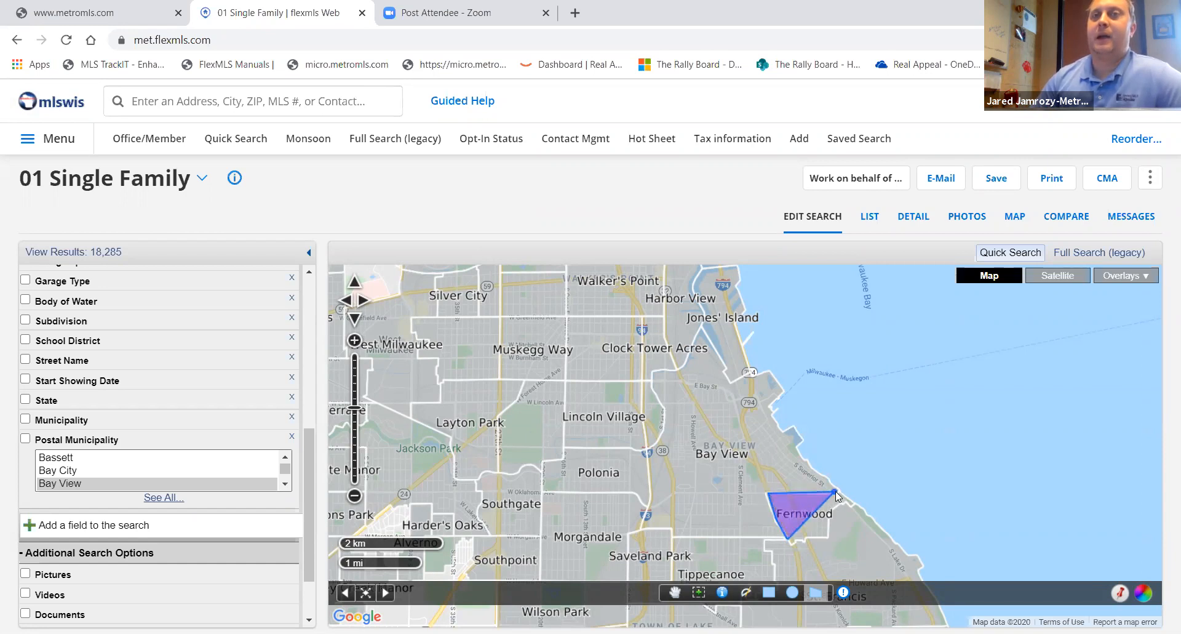
click(840, 492)
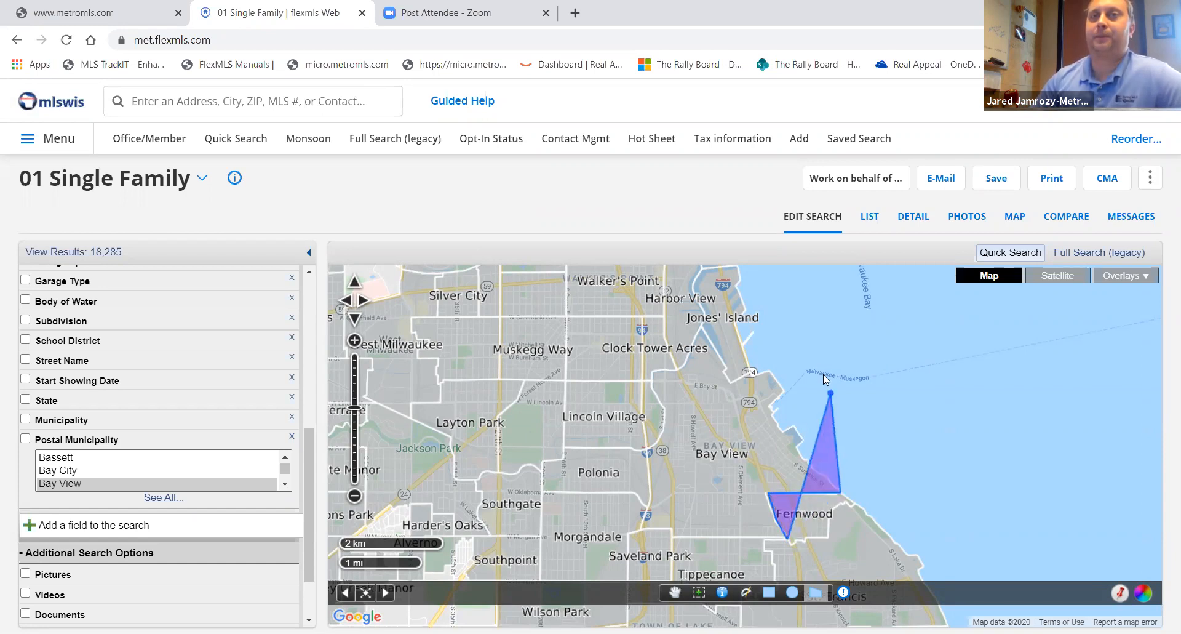
click(792, 348)
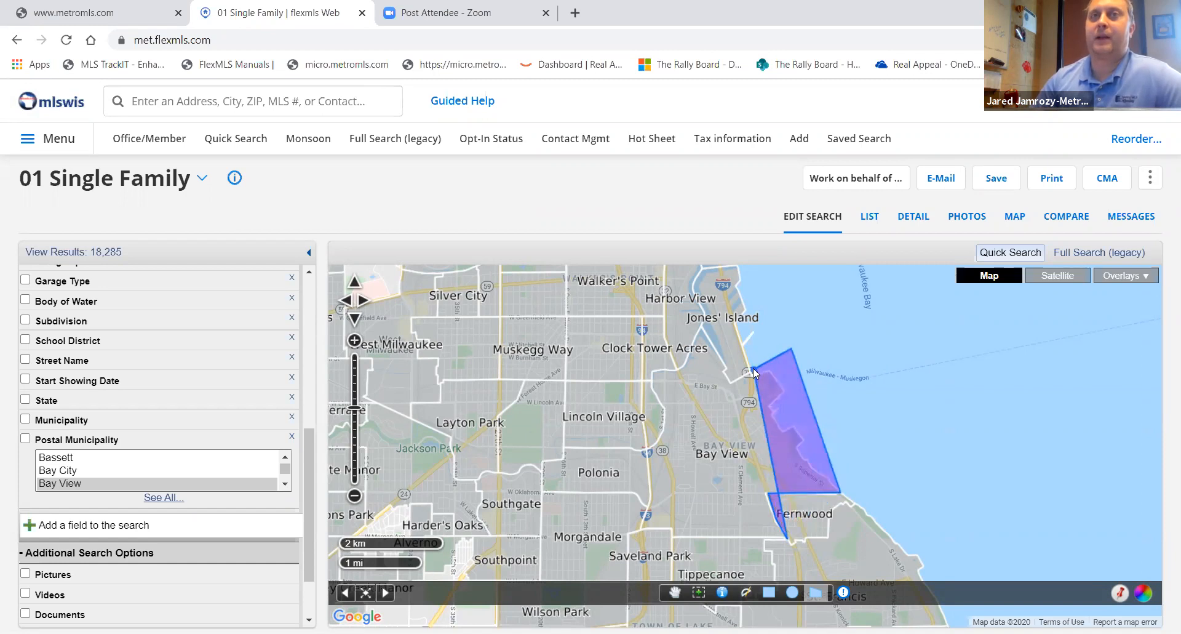
click(730, 380)
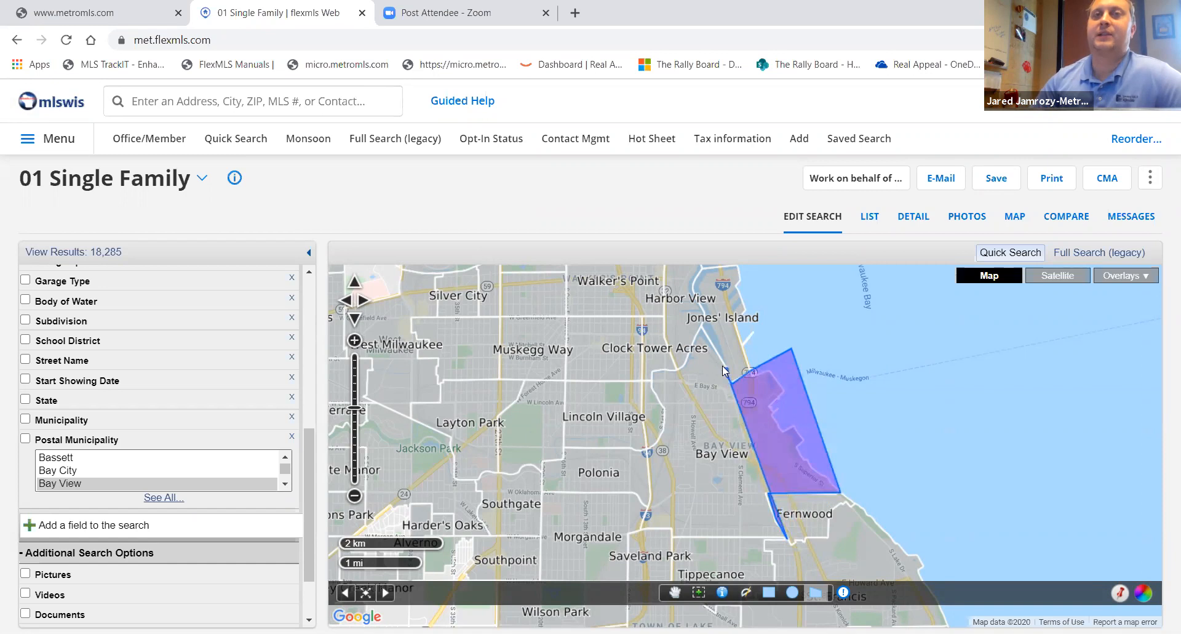
click(702, 327)
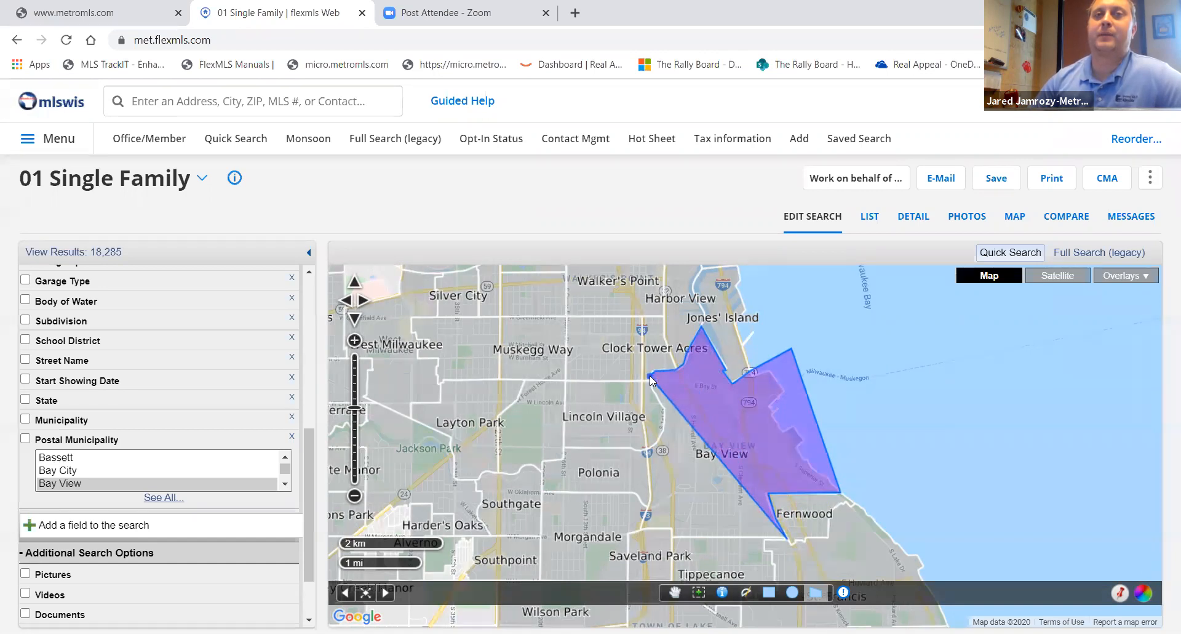
click(649, 376)
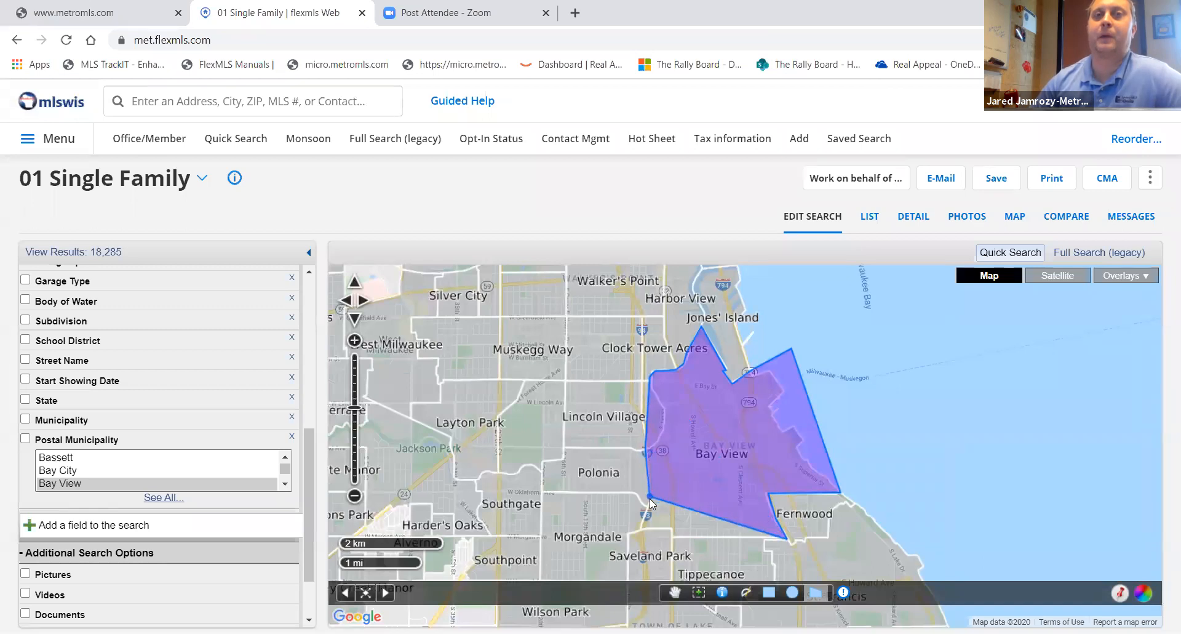
click(640, 530)
click(671, 527)
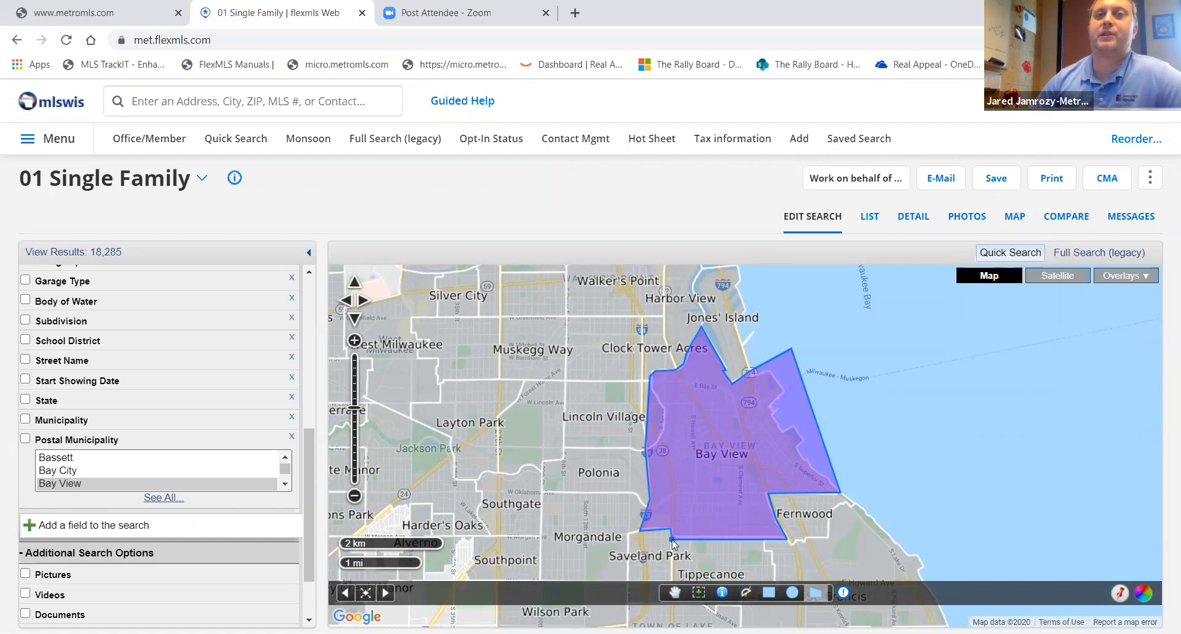
double_click(671, 539)
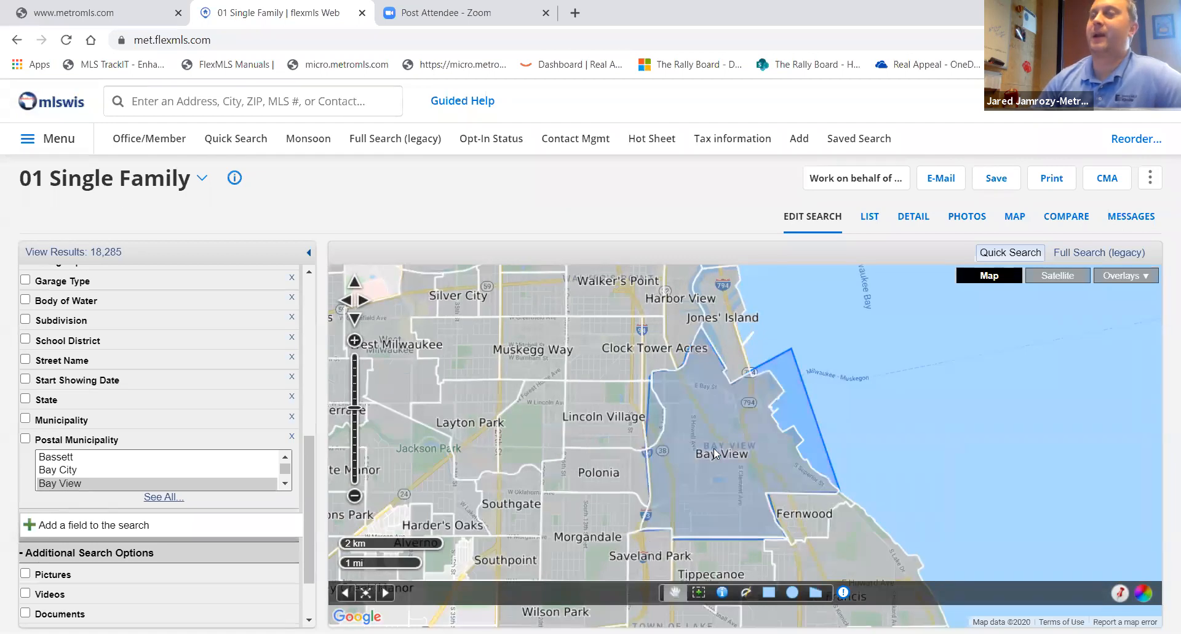
- Try to draw a second search polygon near Layton Park and dismiss the error
scroll(747, 483, up, 1)
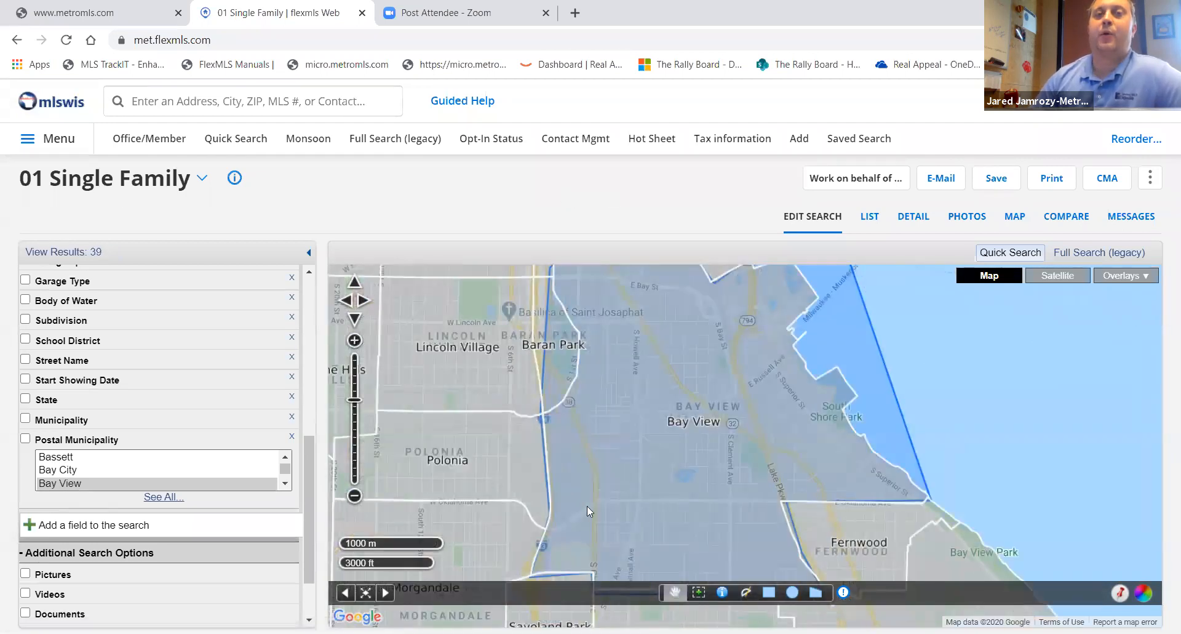
scroll(816, 601, down, 1)
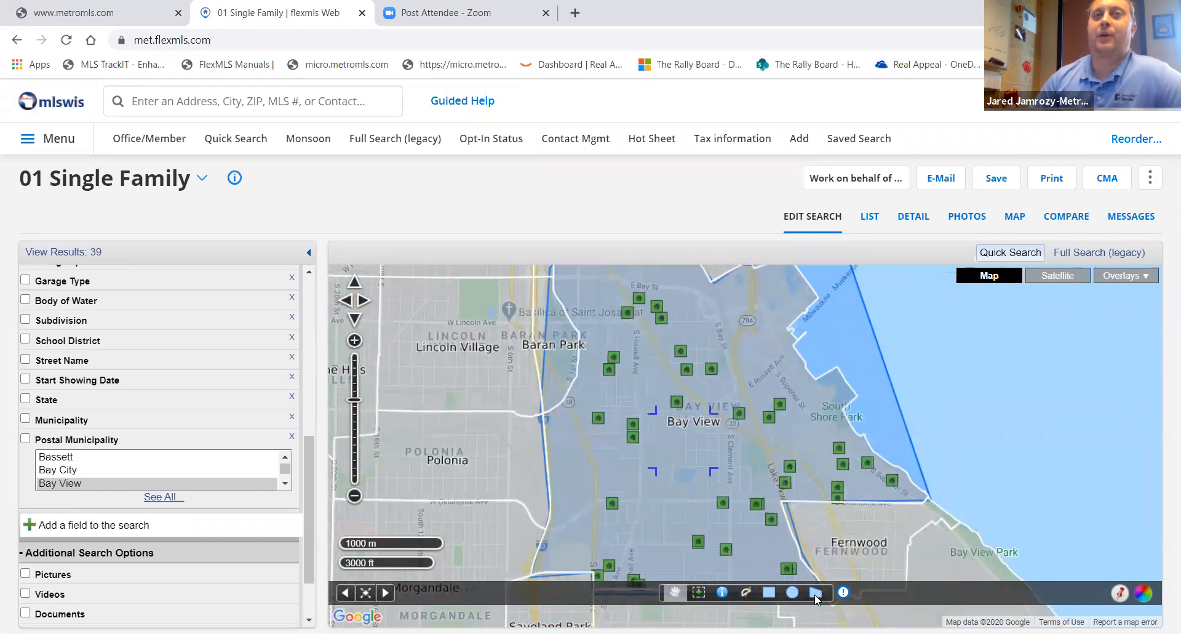
click(813, 594)
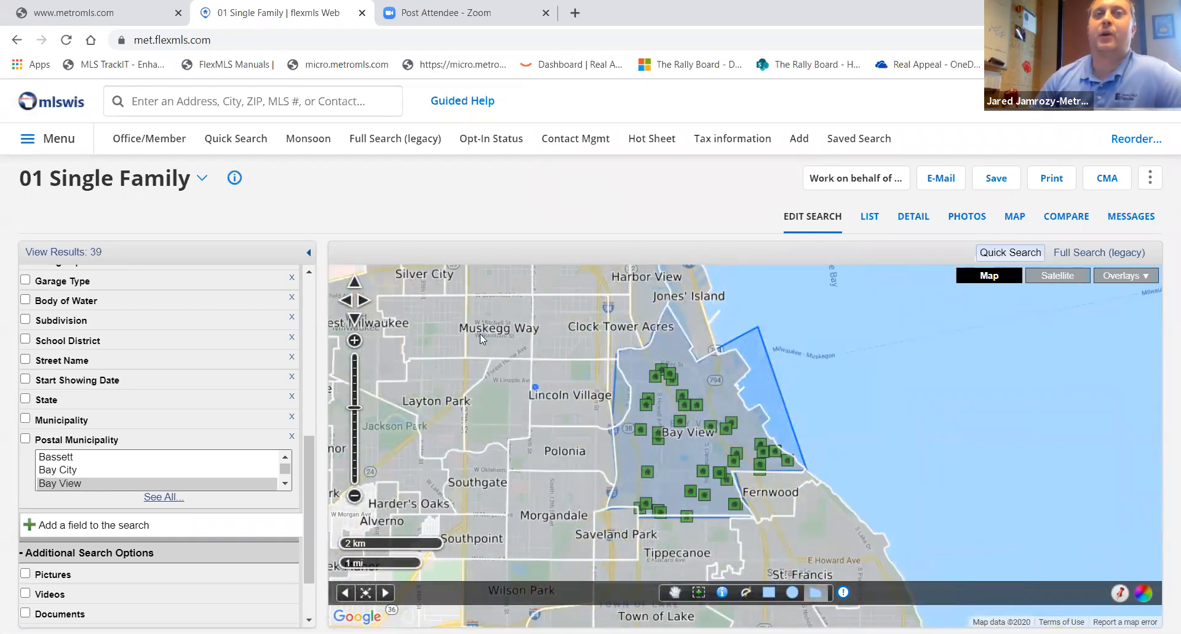
click(453, 387)
click(532, 345)
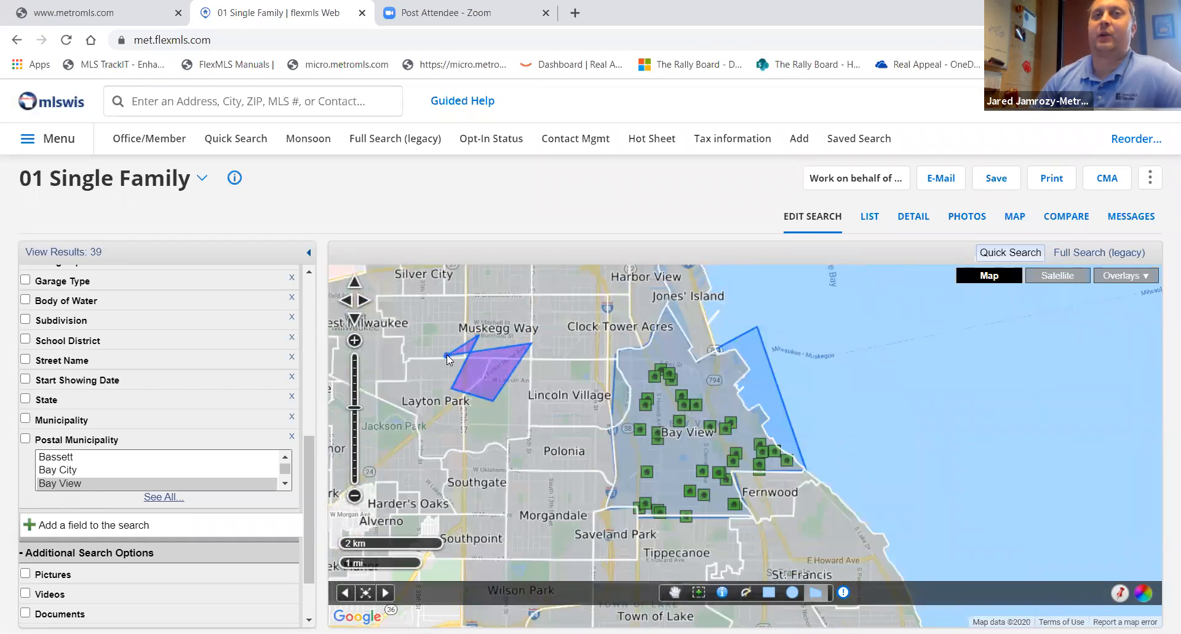
click(447, 354)
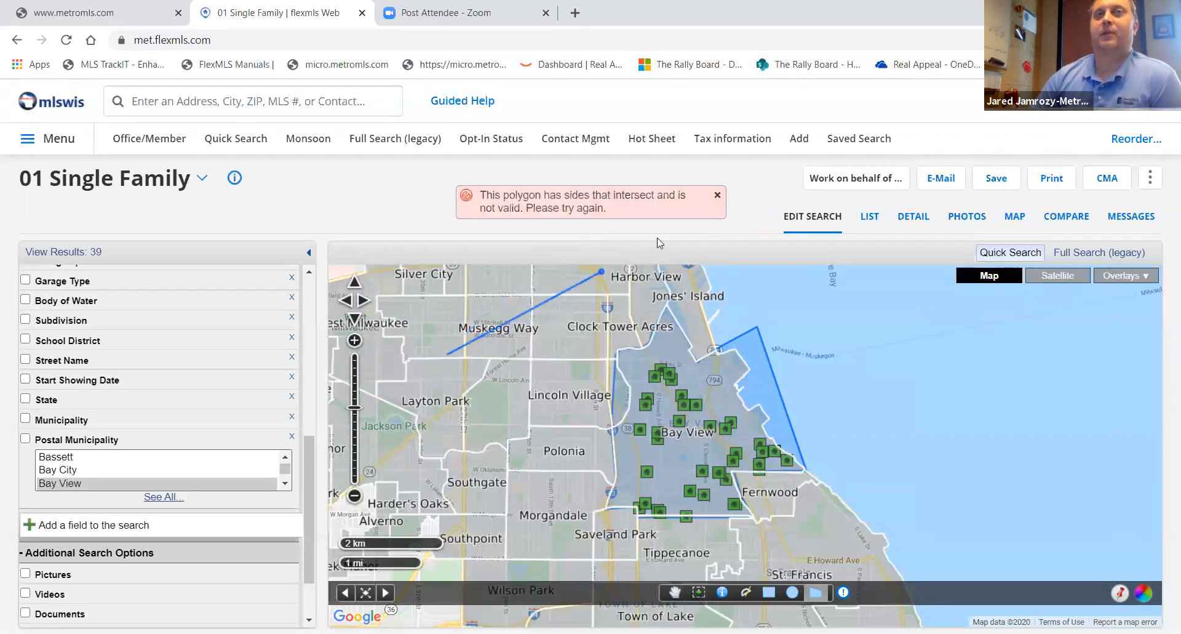
double_click(485, 470)
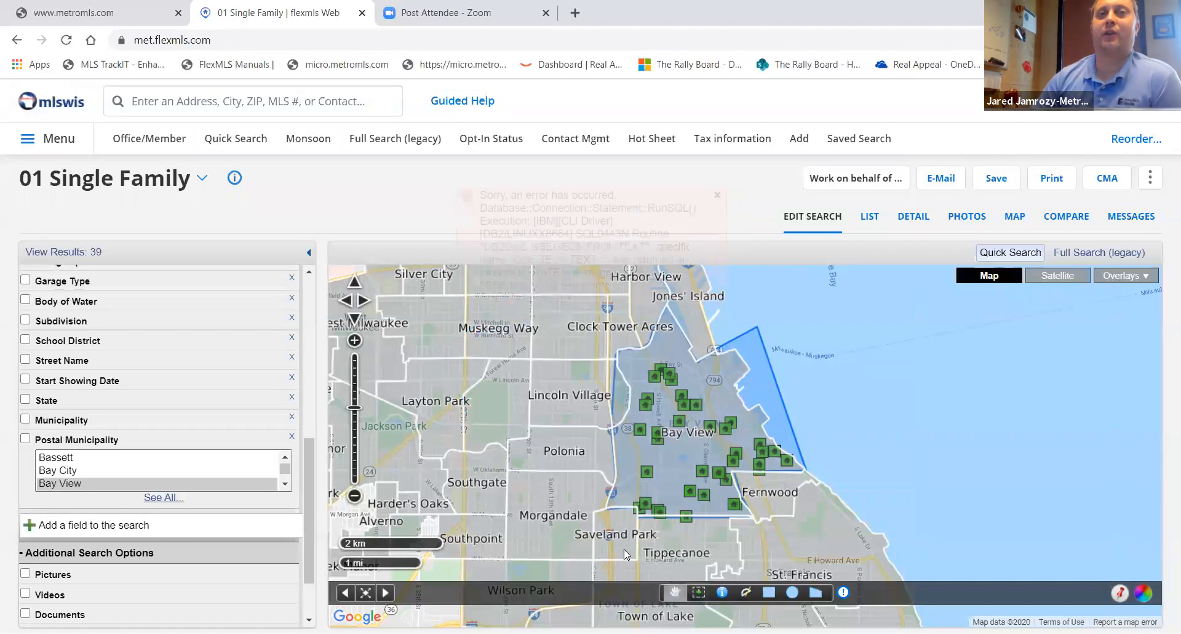
click(720, 196)
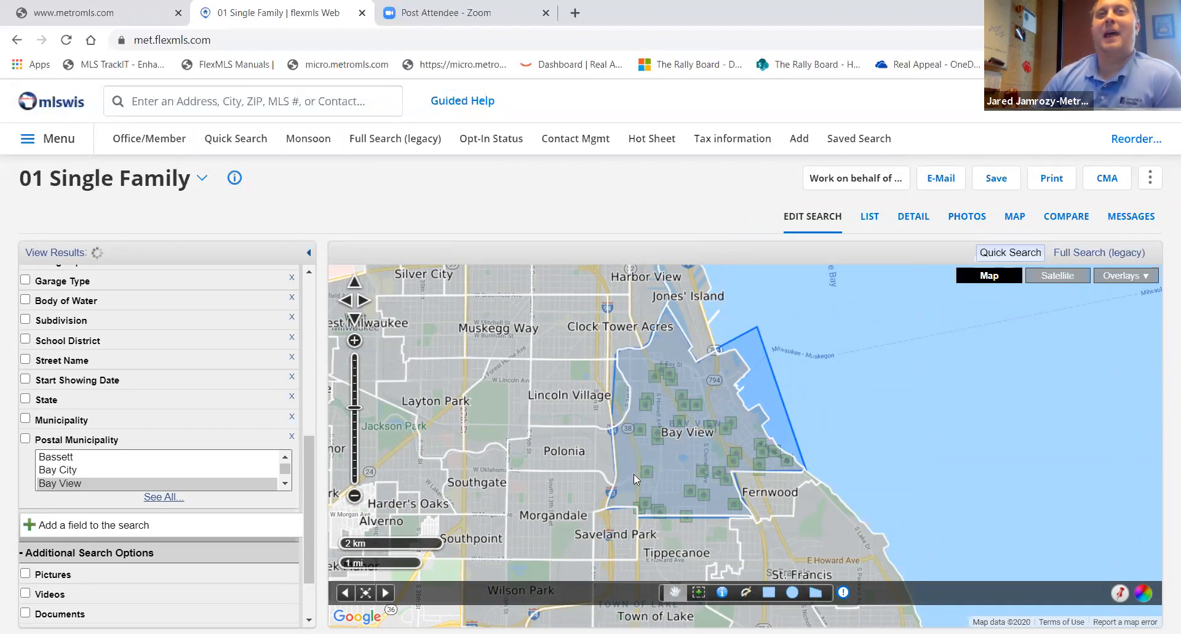
- Rename the search polygon to Bay View KW and set its color to yellow
scroll(160, 471, up, 10)
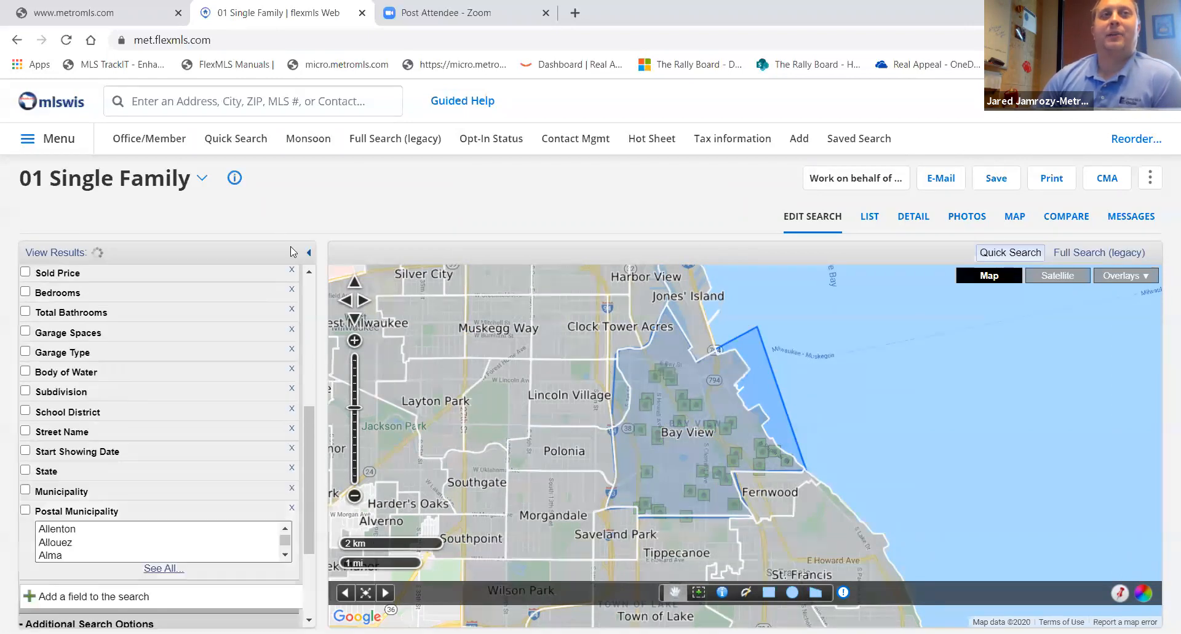
scroll(301, 328, up, 2)
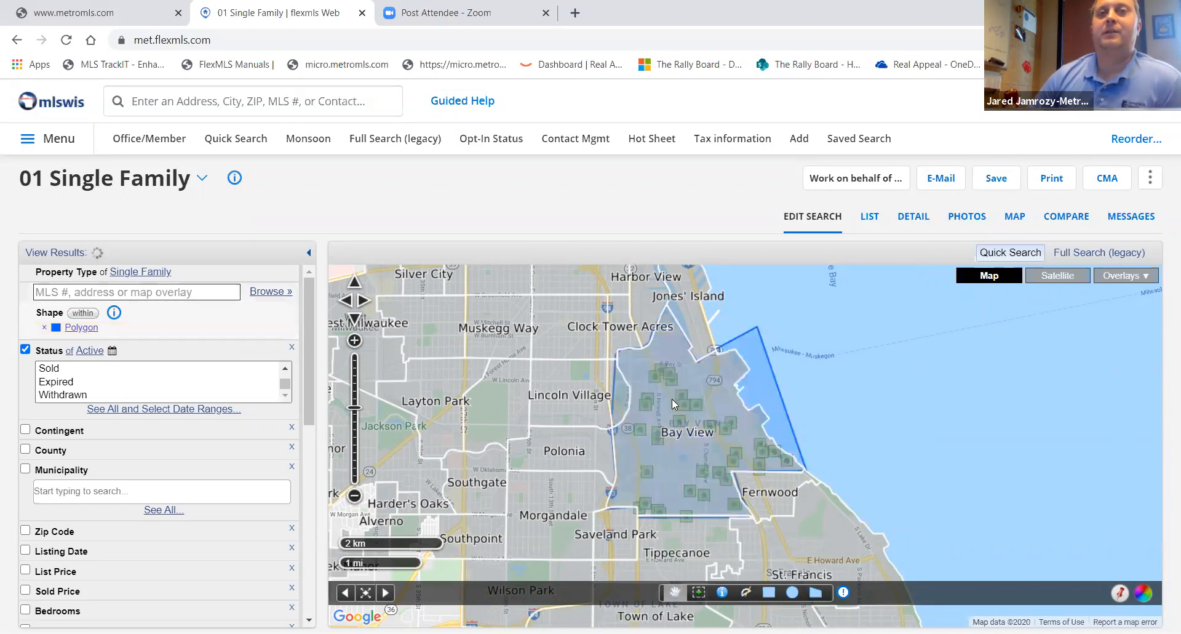
scroll(672, 398, up, 1)
click(635, 437)
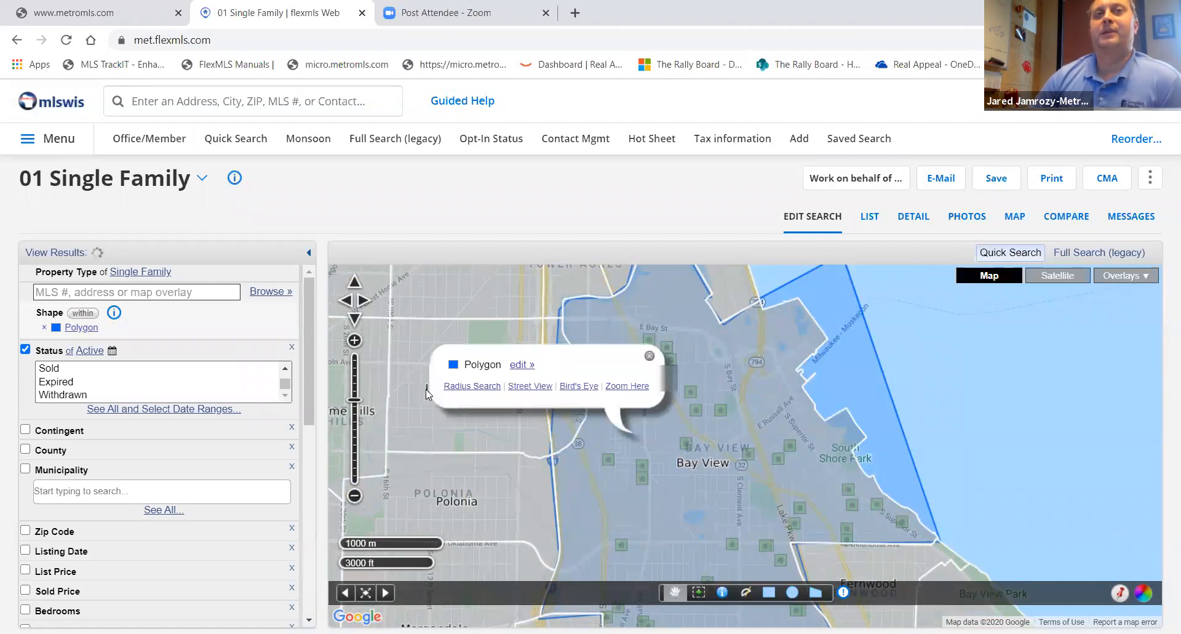
click(522, 364)
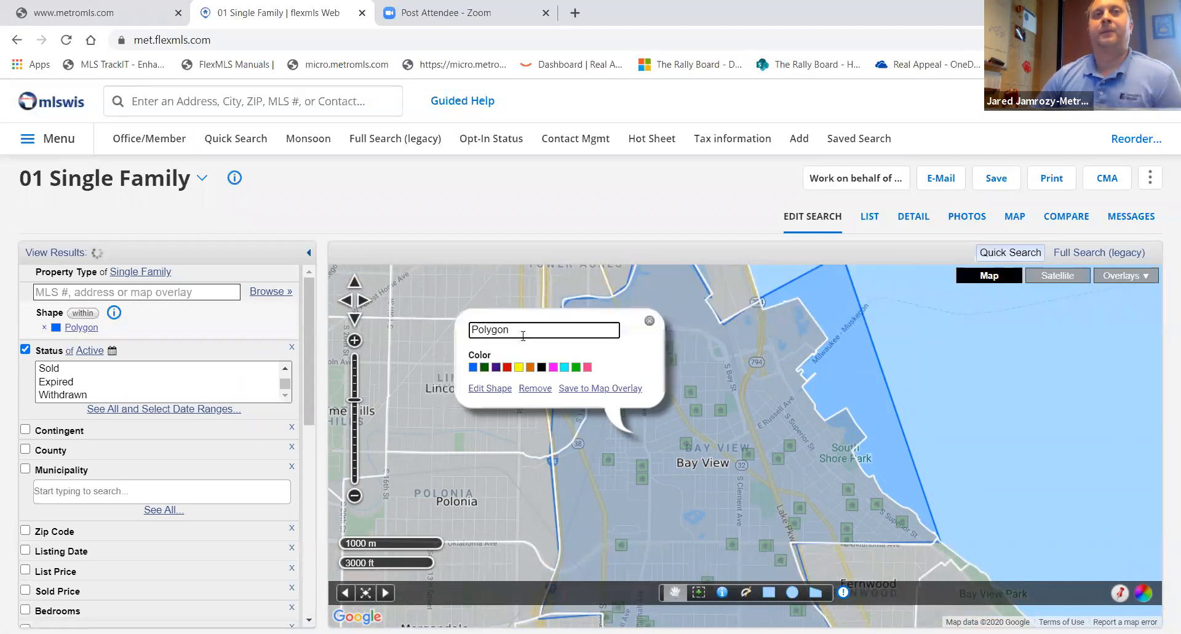
key(BackSpace)
key(BackSpace)
key(BackSpace)
key(BackSpace)
key(BackSpace)
key(BackSpace)
key(BackSpace)
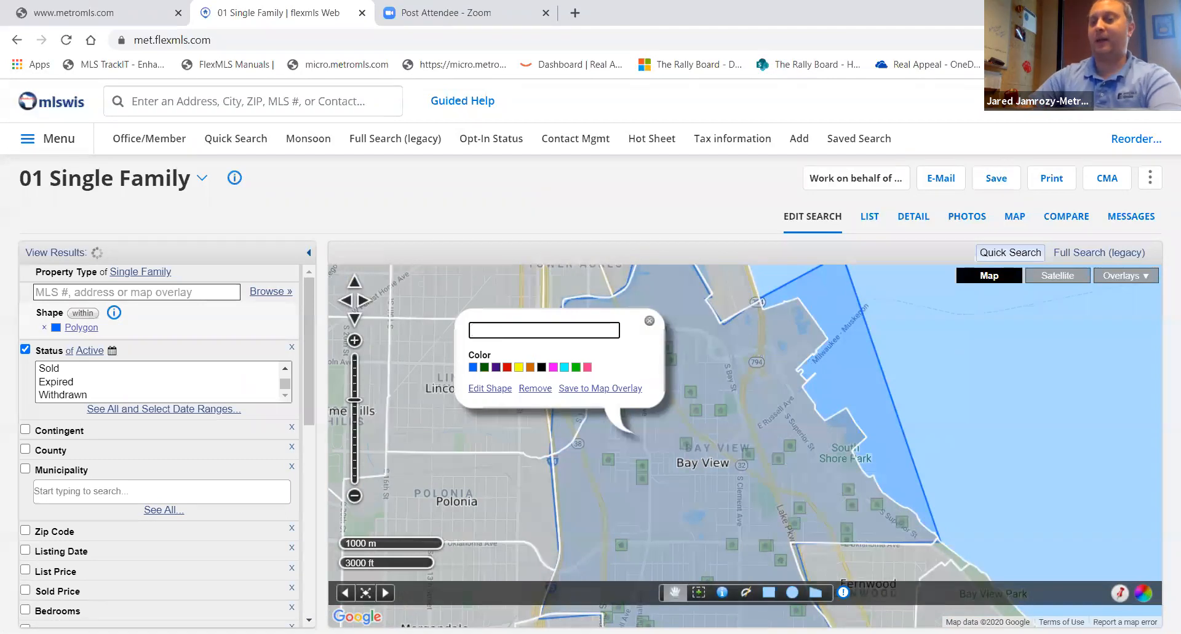
text(Bay View)
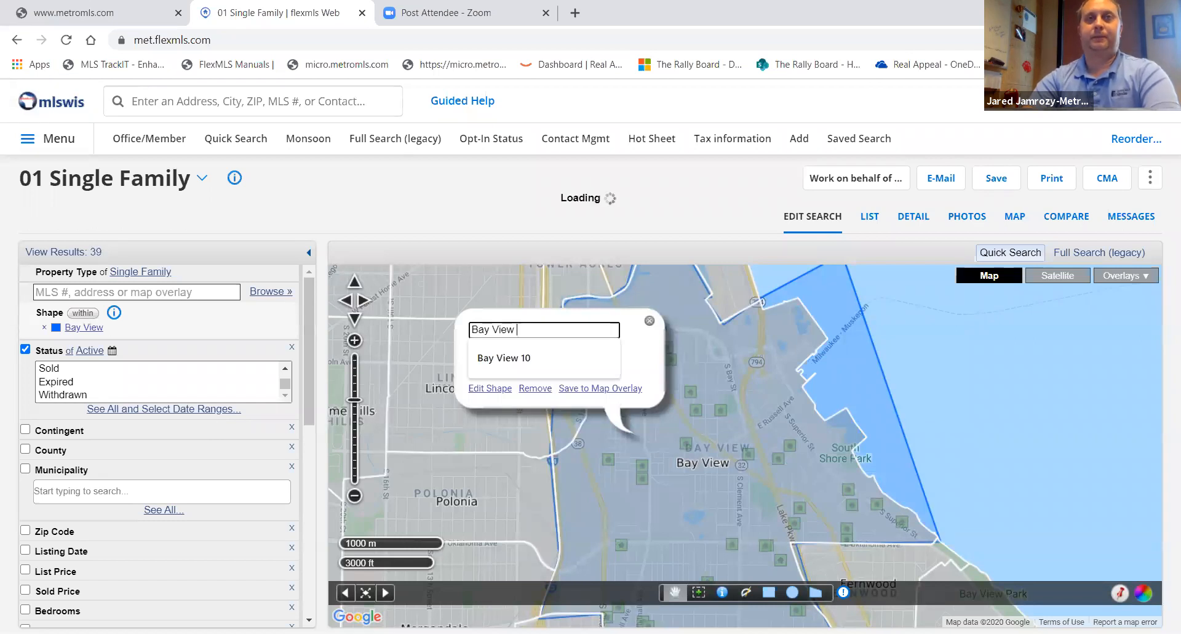
text( KW)
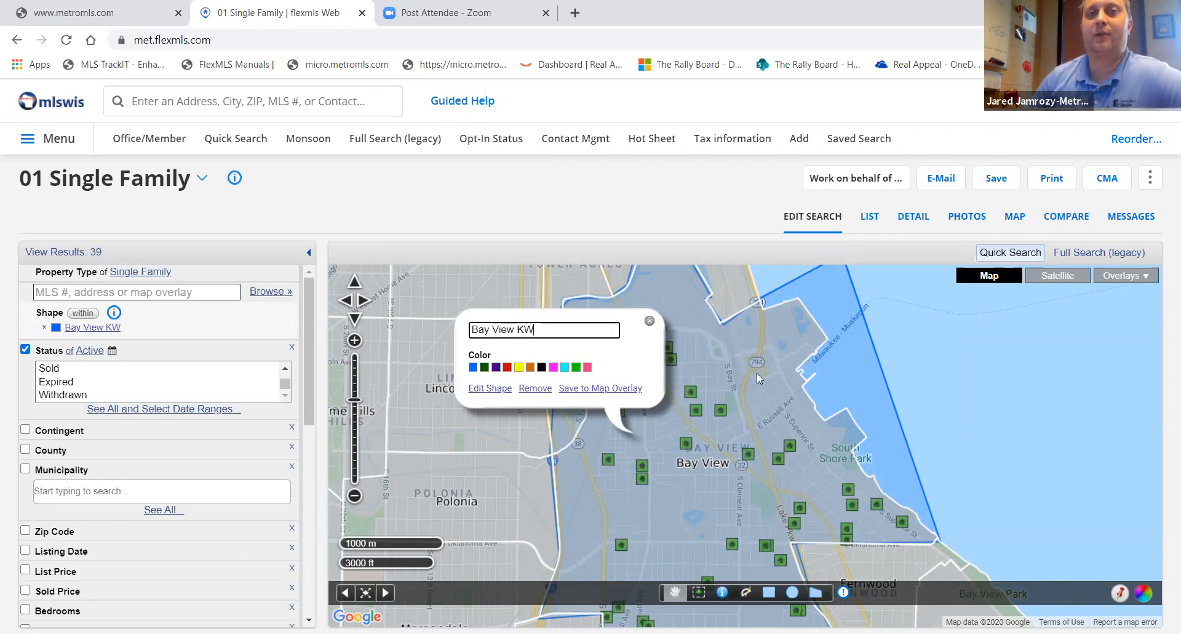
click(519, 367)
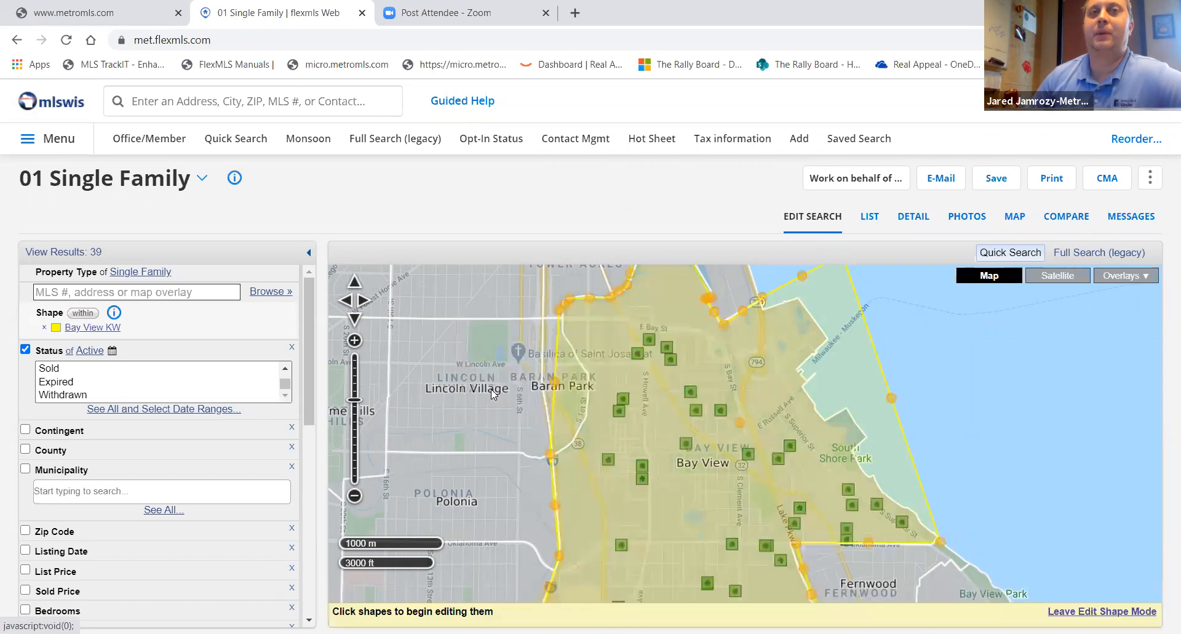
- Reshape the Bay View KW polygon by dragging its vertices along the neighborhood boundary, then leave edit shape mode
click(492, 392)
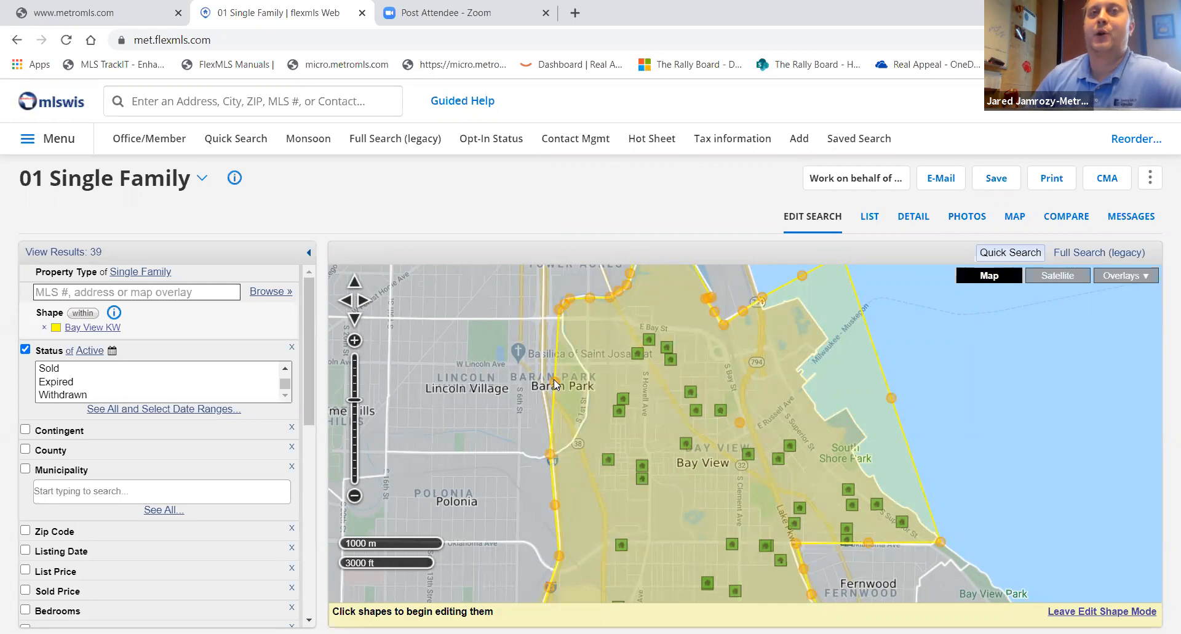
drag(554, 384, 575, 439)
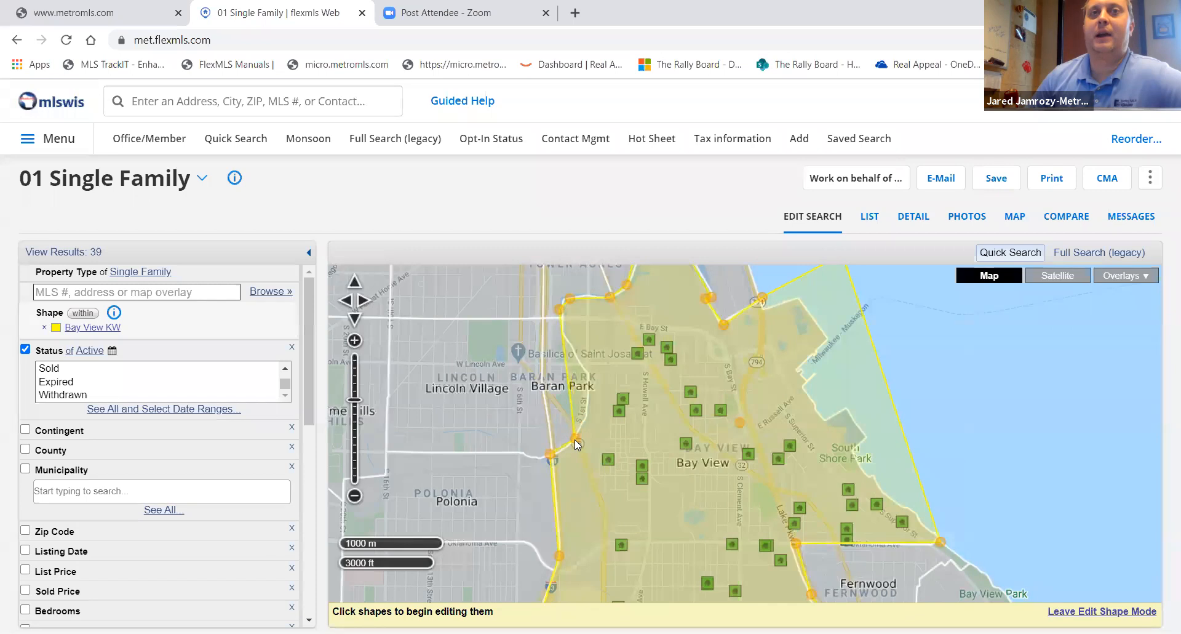
scroll(574, 439, up, 1)
drag(555, 310, 646, 390)
drag(618, 285, 650, 314)
scroll(559, 367, up, 2)
scroll(559, 367, down, 3)
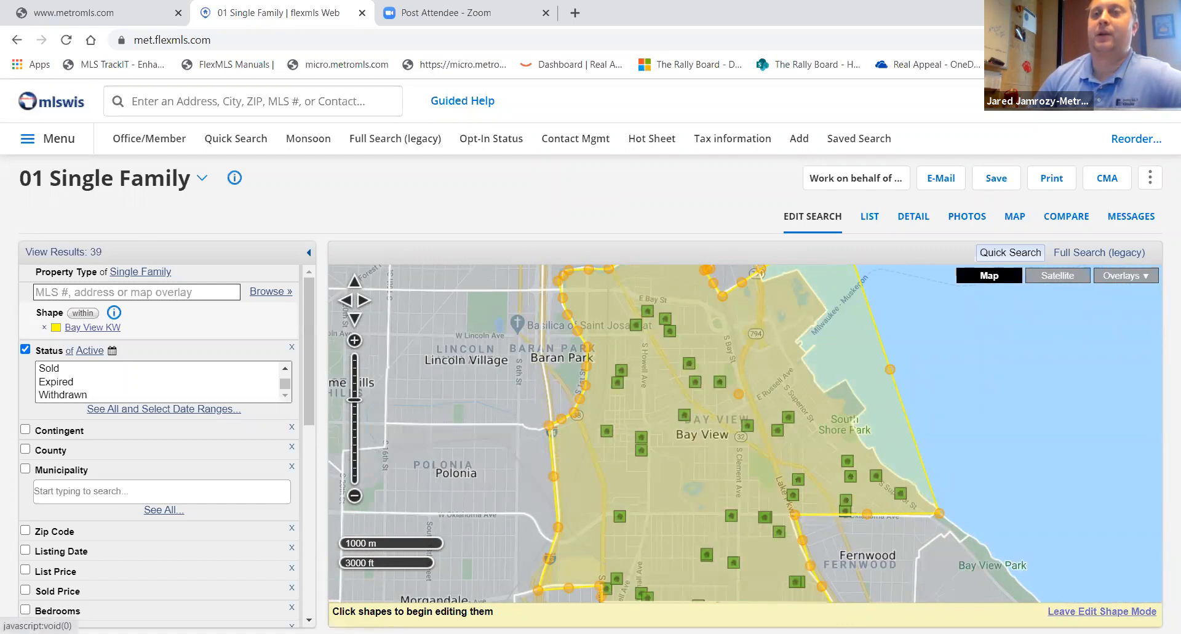
click(1102, 611)
- Draw a second search polygon around the Layton Park neighborhood
scroll(1022, 463, down, 1)
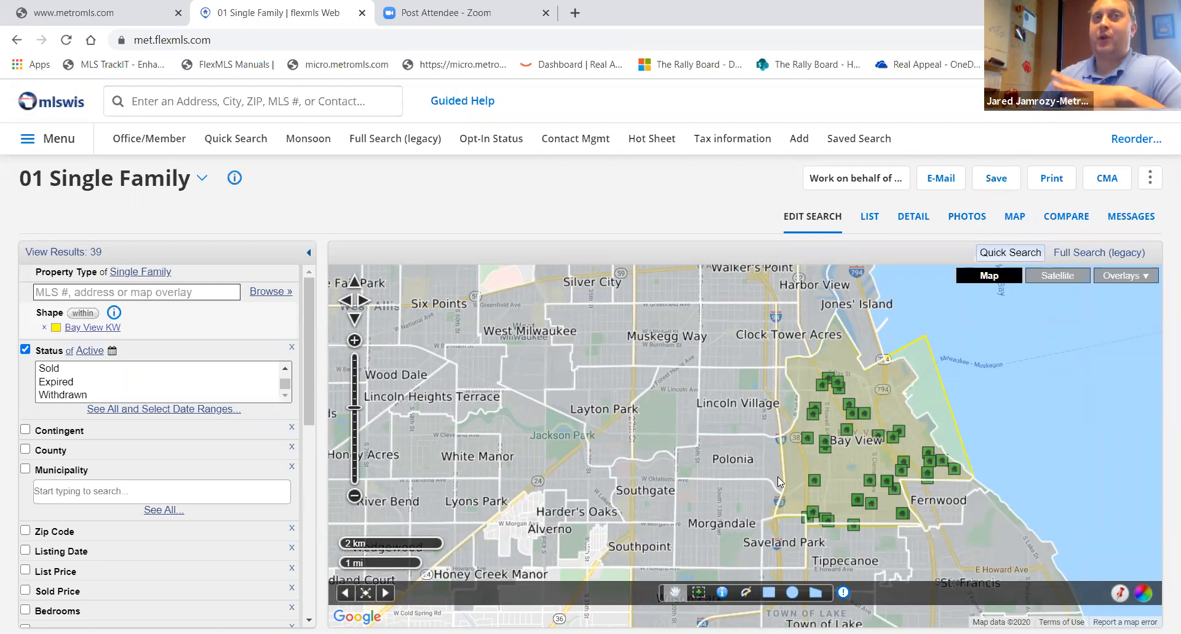
click(815, 593)
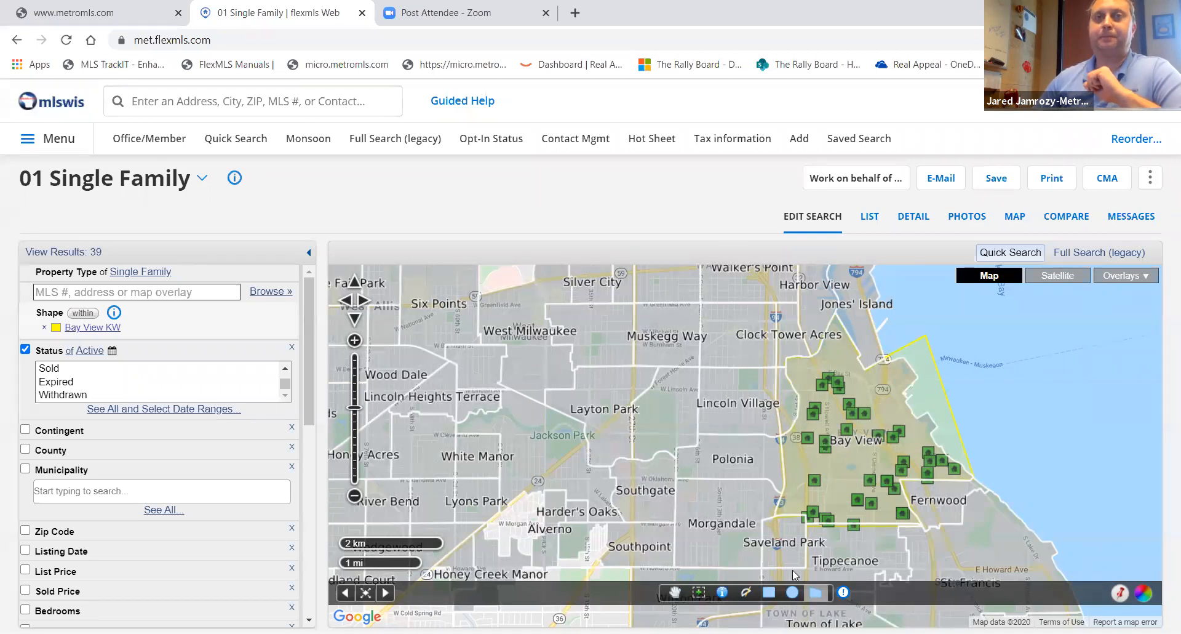
click(629, 460)
click(631, 400)
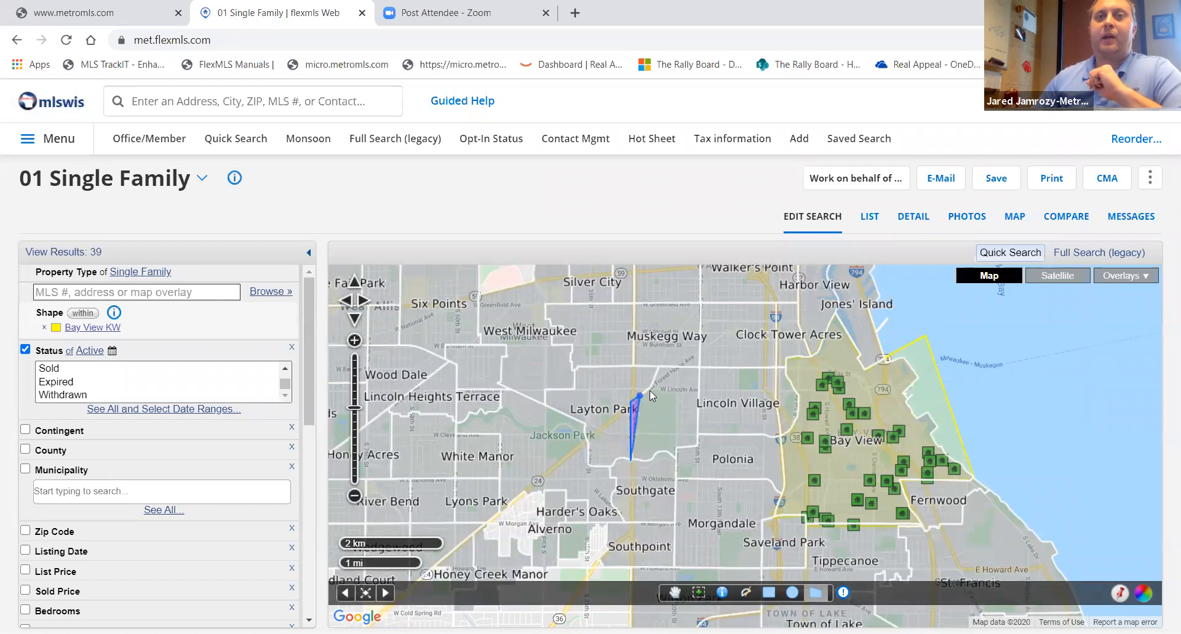
click(653, 387)
click(661, 367)
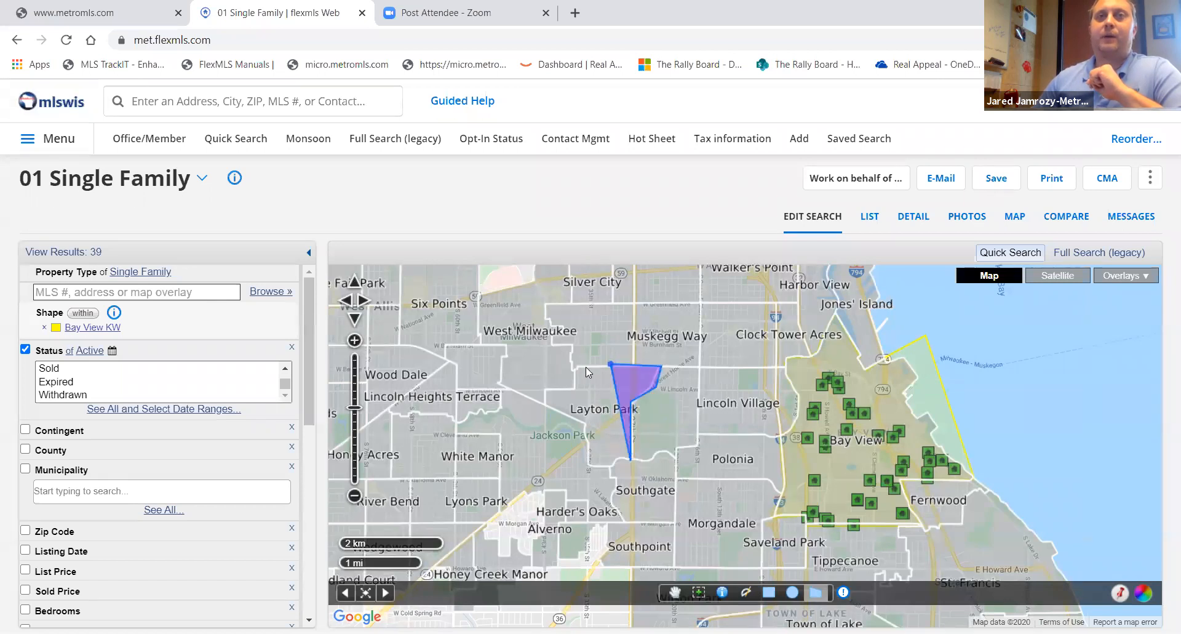
click(577, 367)
click(574, 389)
click(543, 390)
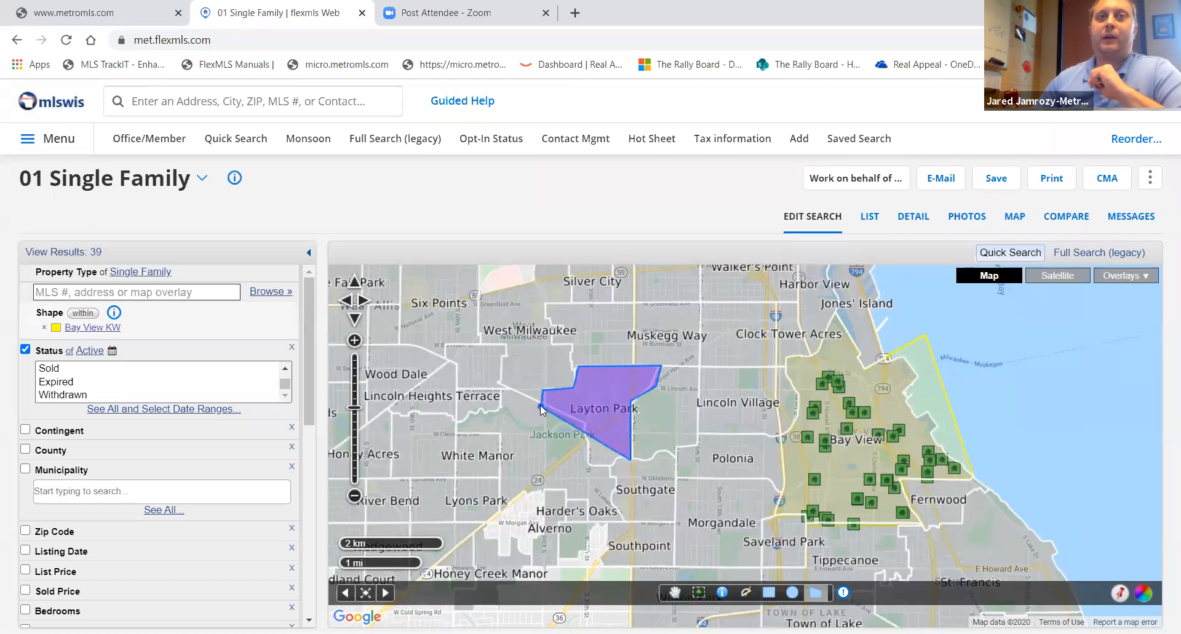
click(584, 419)
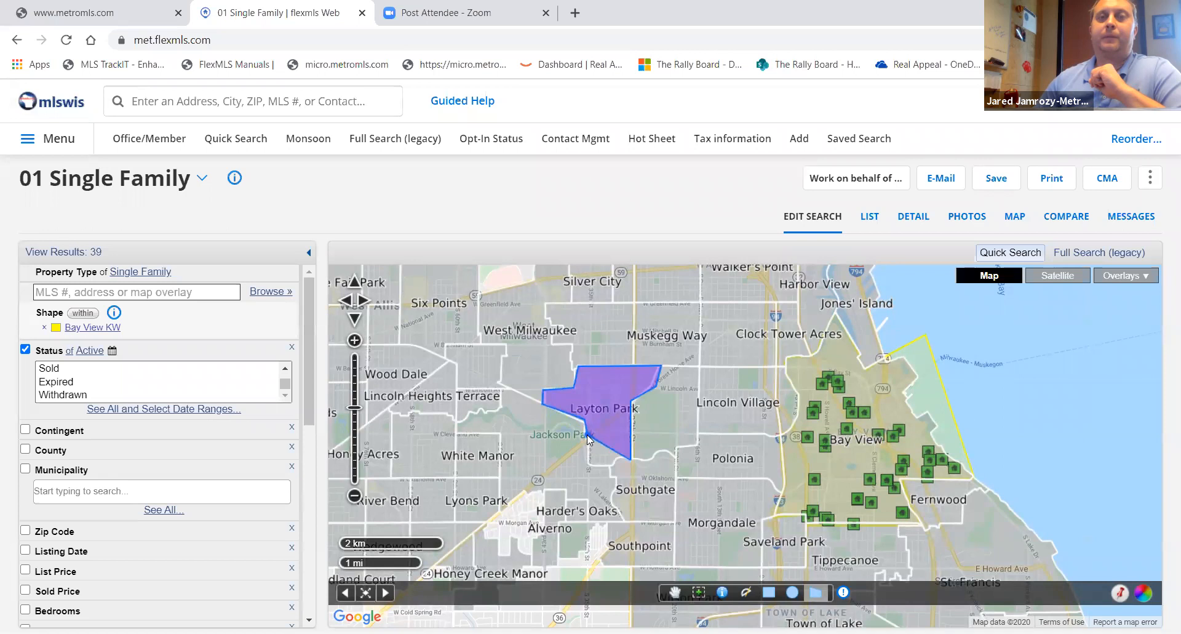
click(586, 466)
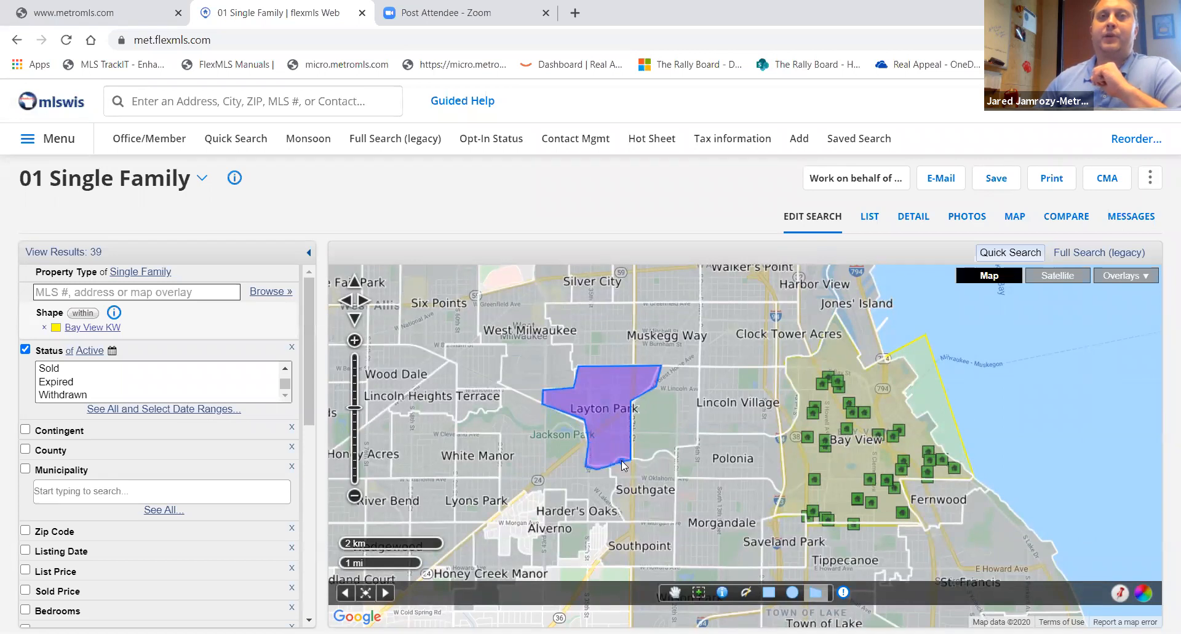
double_click(624, 465)
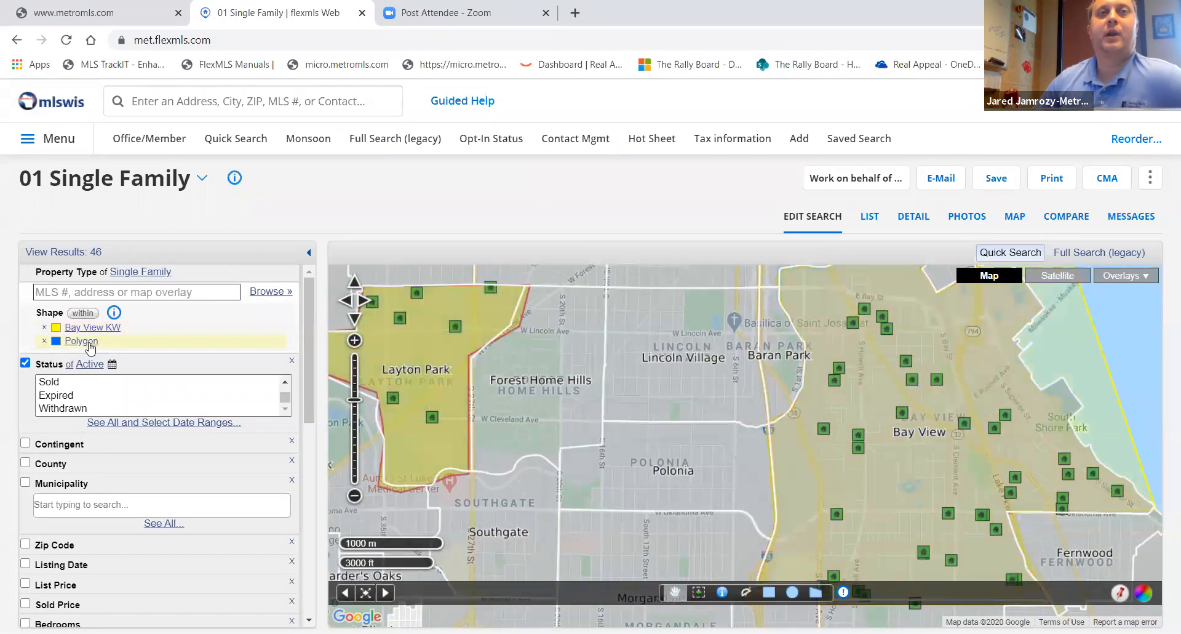
- Open the new polygon's edit popup and rename the polygon to Layton Park
click(433, 365)
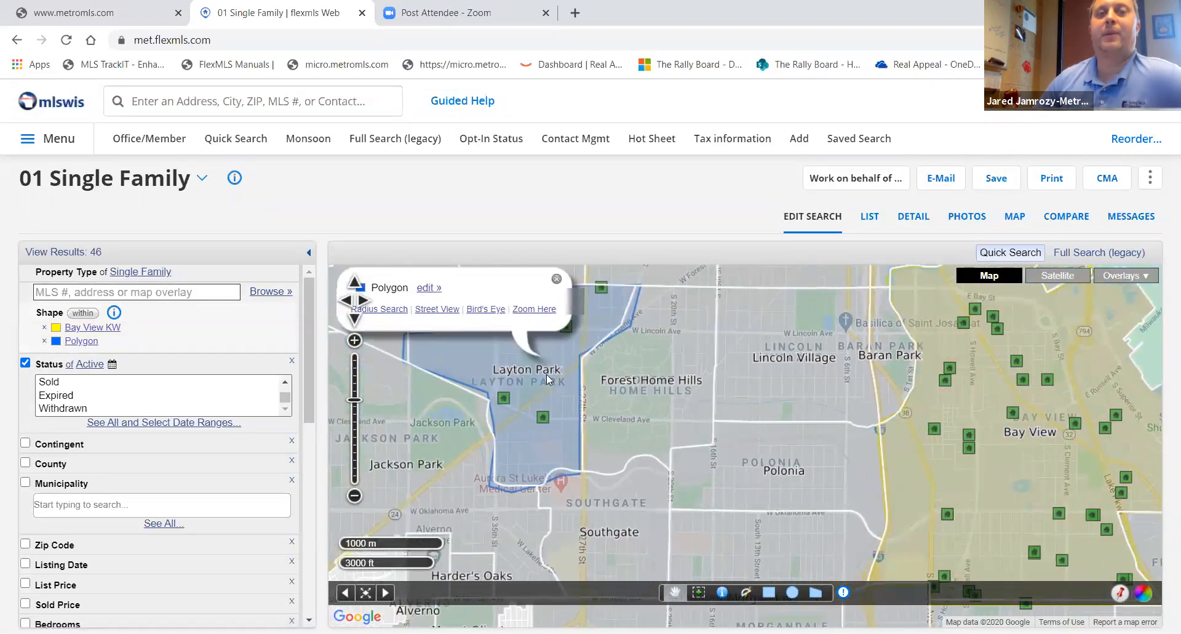
click(428, 287)
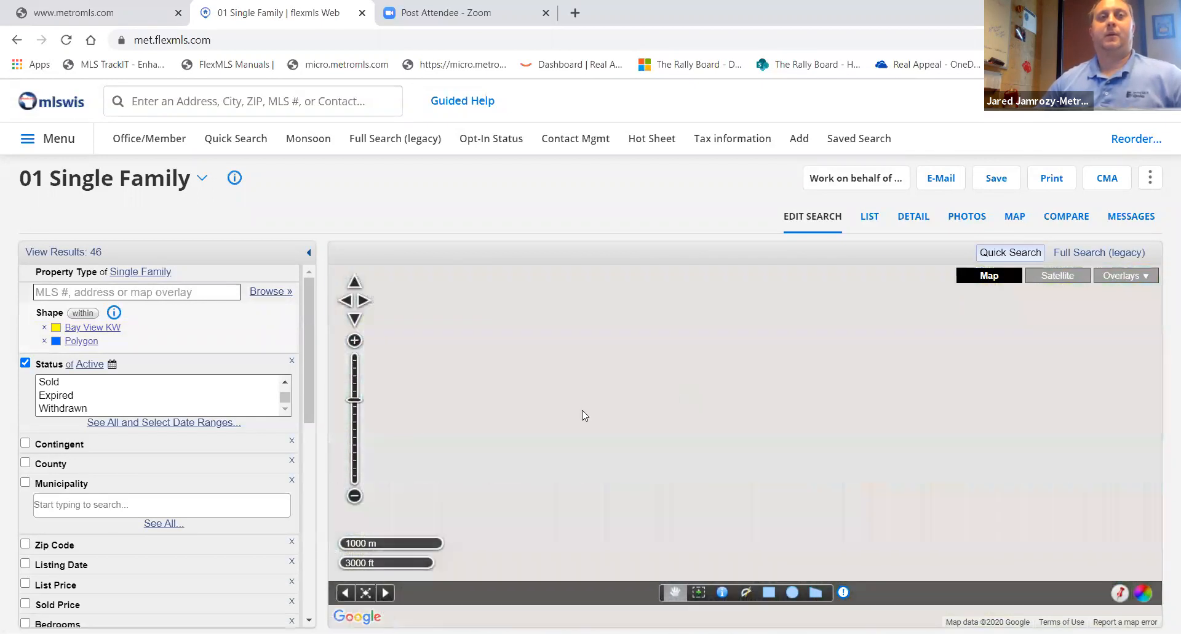
click(354, 496)
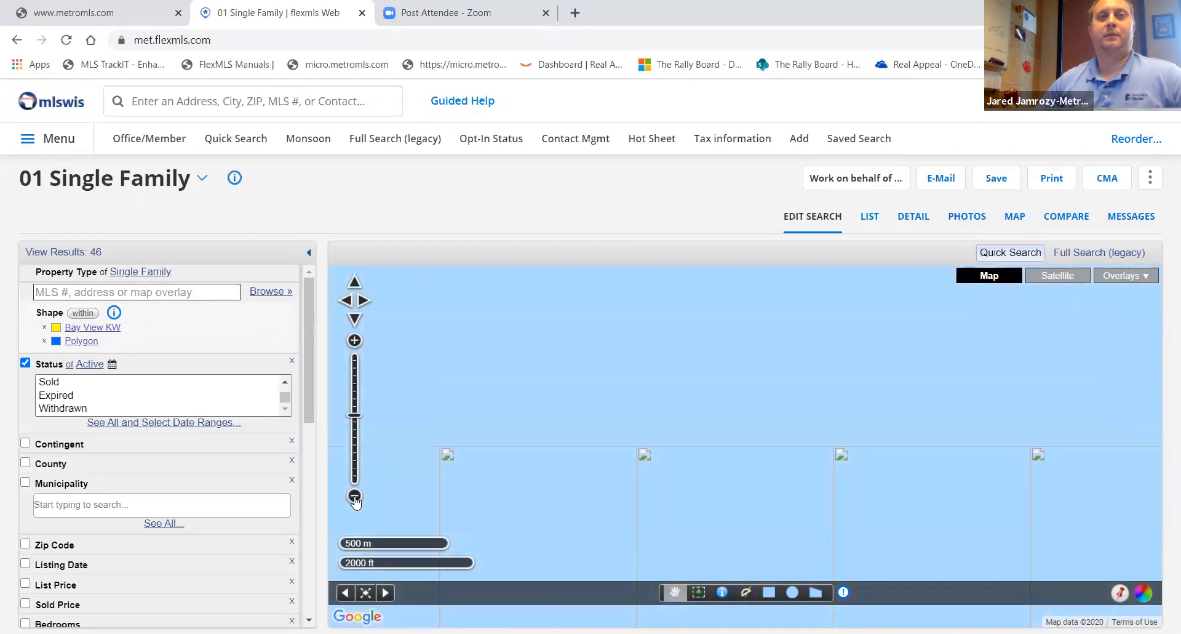
click(354, 497)
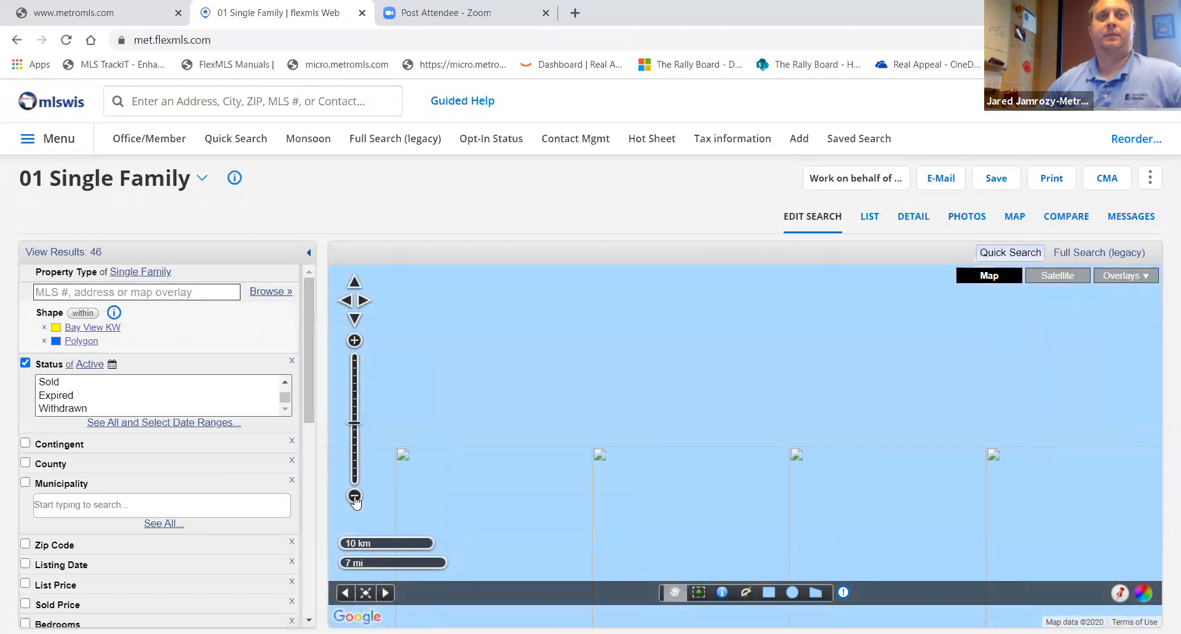
click(354, 497)
click(355, 497)
click(355, 497)
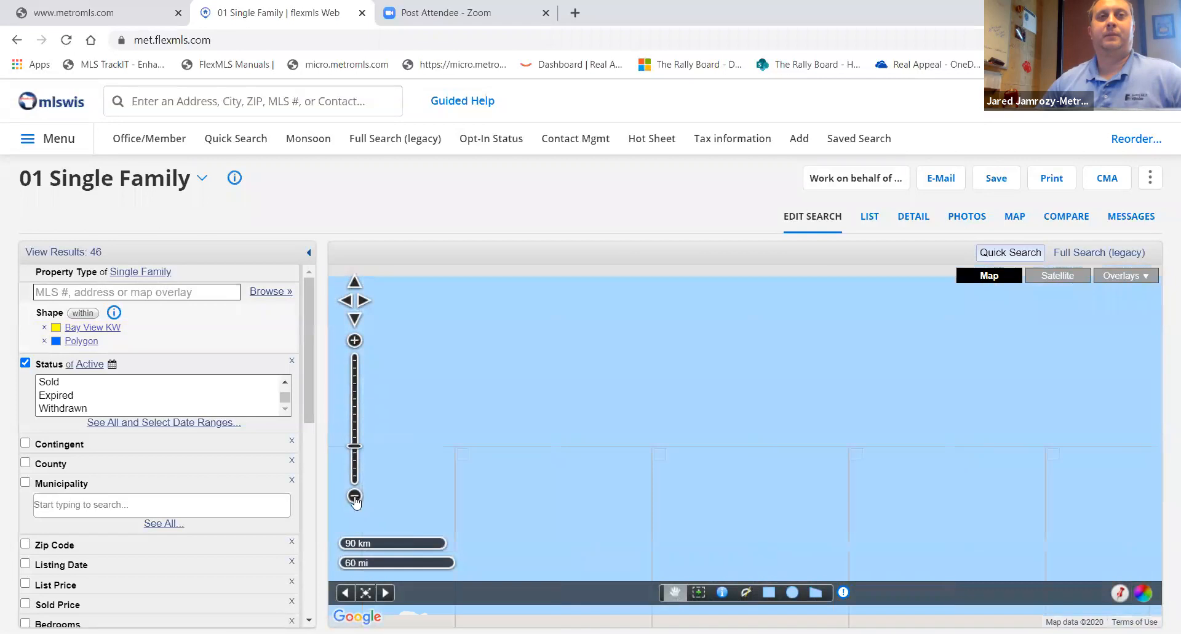
scroll(508, 404, down, 1)
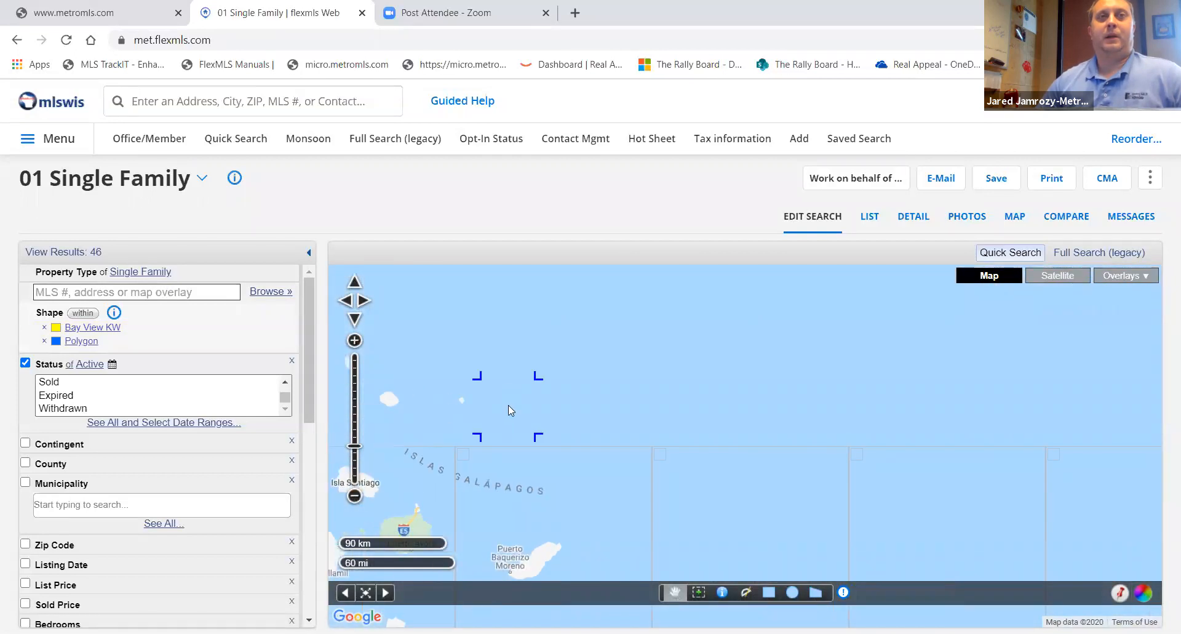
drag(741, 409, 575, 503)
drag(975, 363, 846, 419)
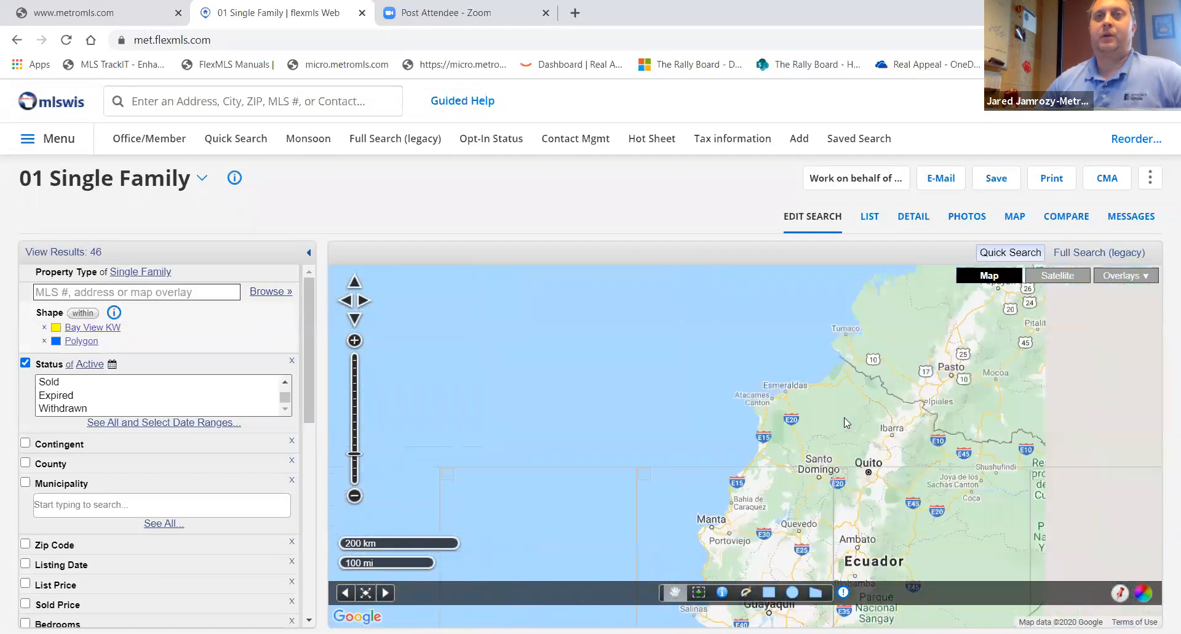
drag(908, 282, 763, 424)
drag(878, 293, 781, 359)
drag(923, 289, 715, 443)
drag(702, 288, 653, 440)
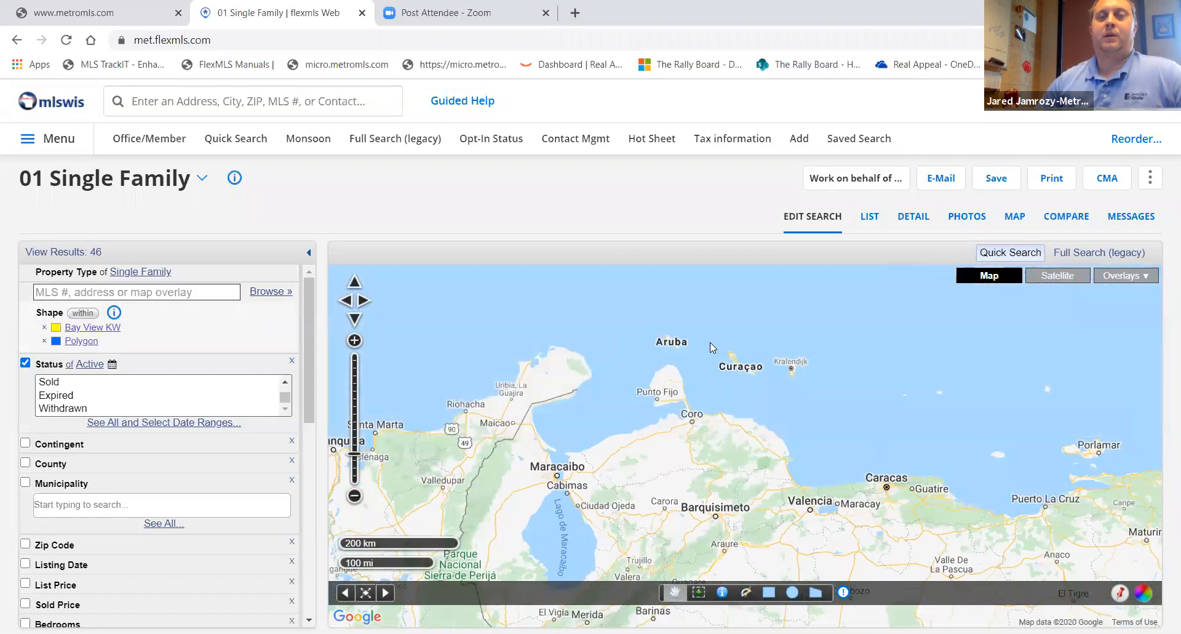
click(355, 496)
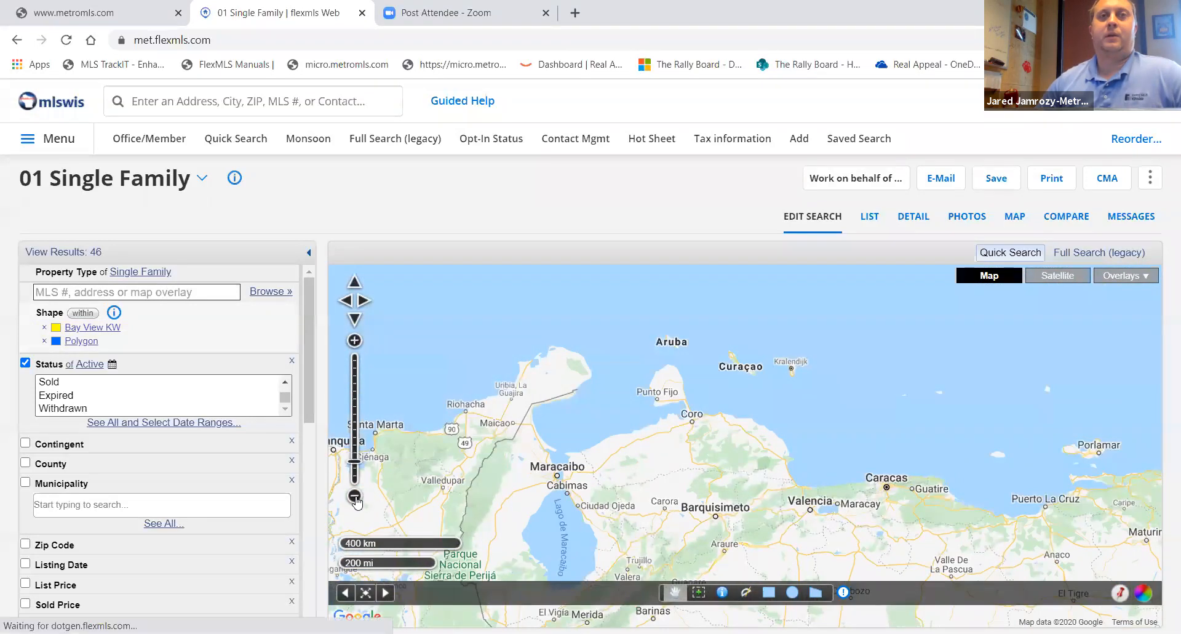
drag(578, 289, 622, 485)
drag(641, 348, 627, 440)
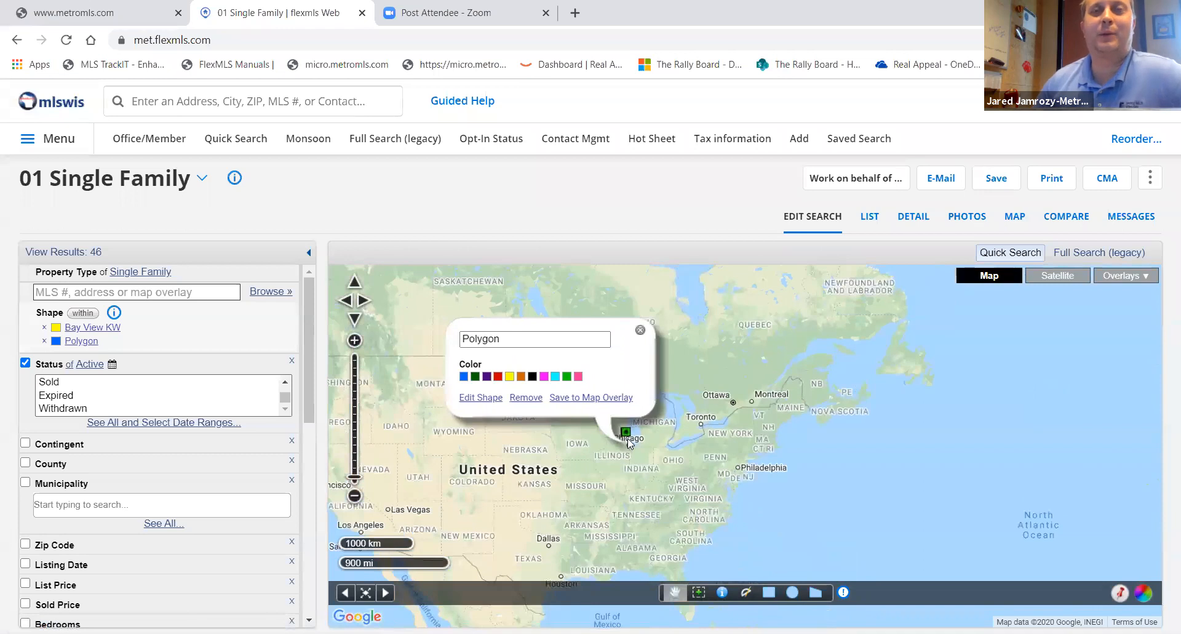
click(461, 332)
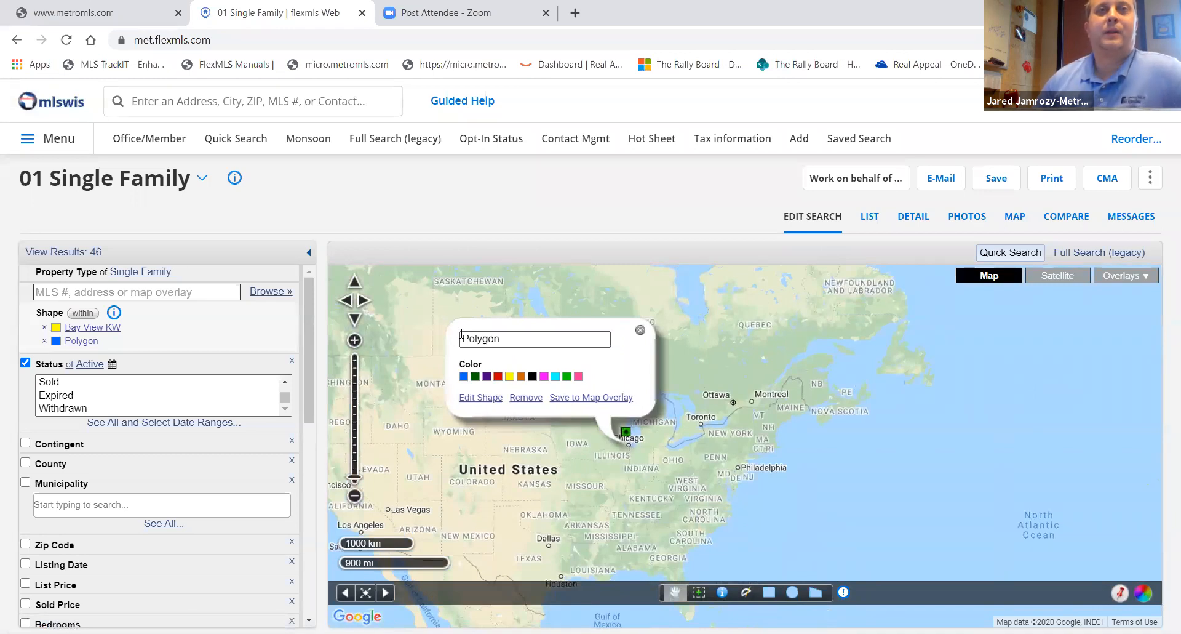
click(462, 334)
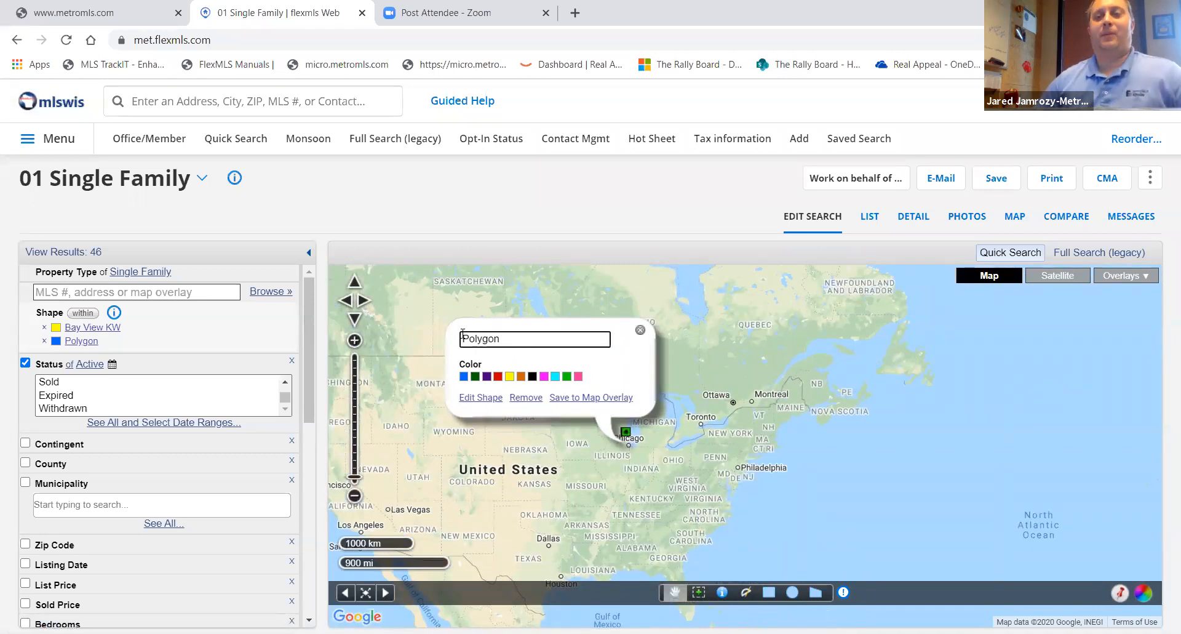
key(Delete)
key(Delete)
key(Delete)
key(Delete)
key(Delete)
key(Delete)
key(Delete)
text(Layton Park)
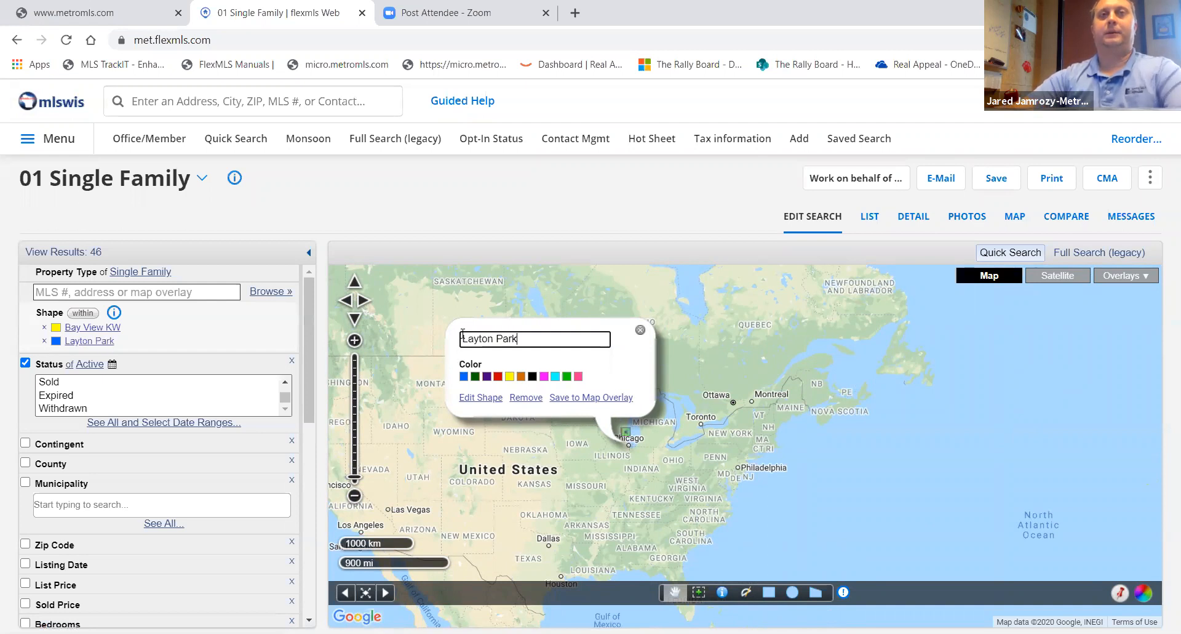
- Save the Layton Park and Bay View KW polygons to the existing Milwaukee Area Neighborhoods map overlay
click(577, 398)
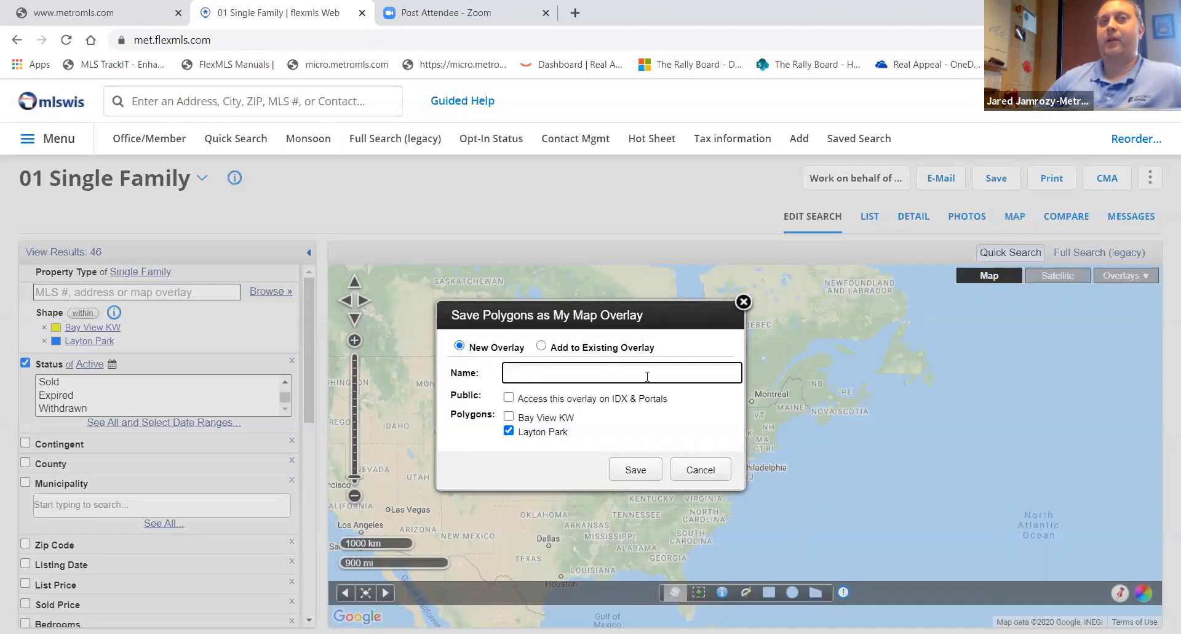
click(541, 347)
scroll(548, 401, down, 3)
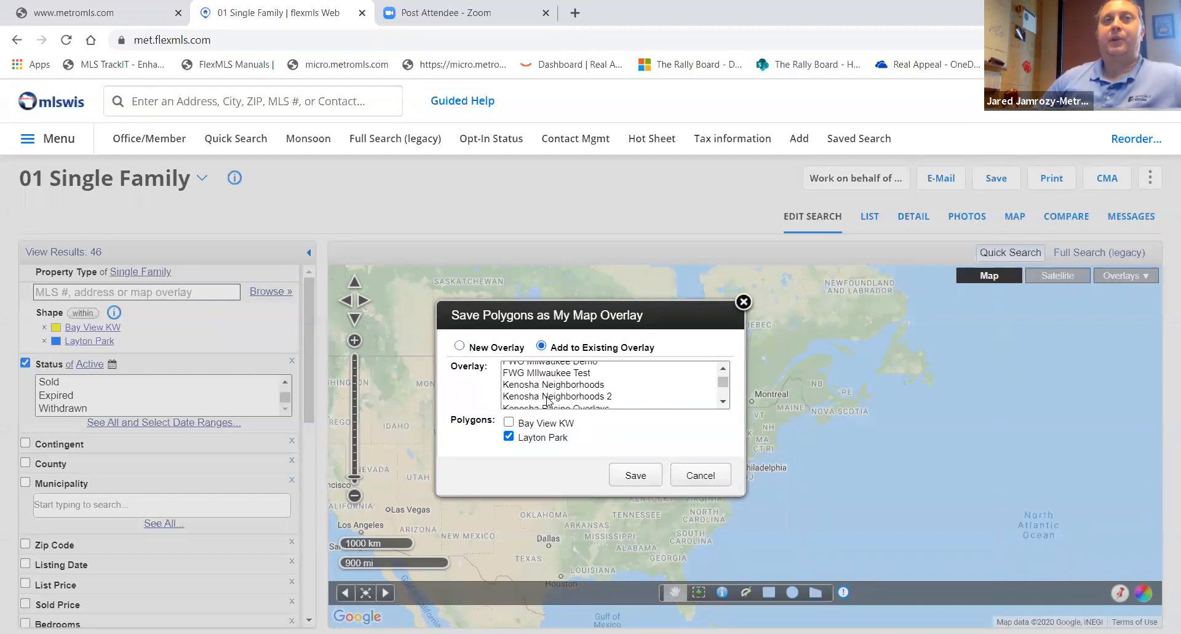
click(722, 402)
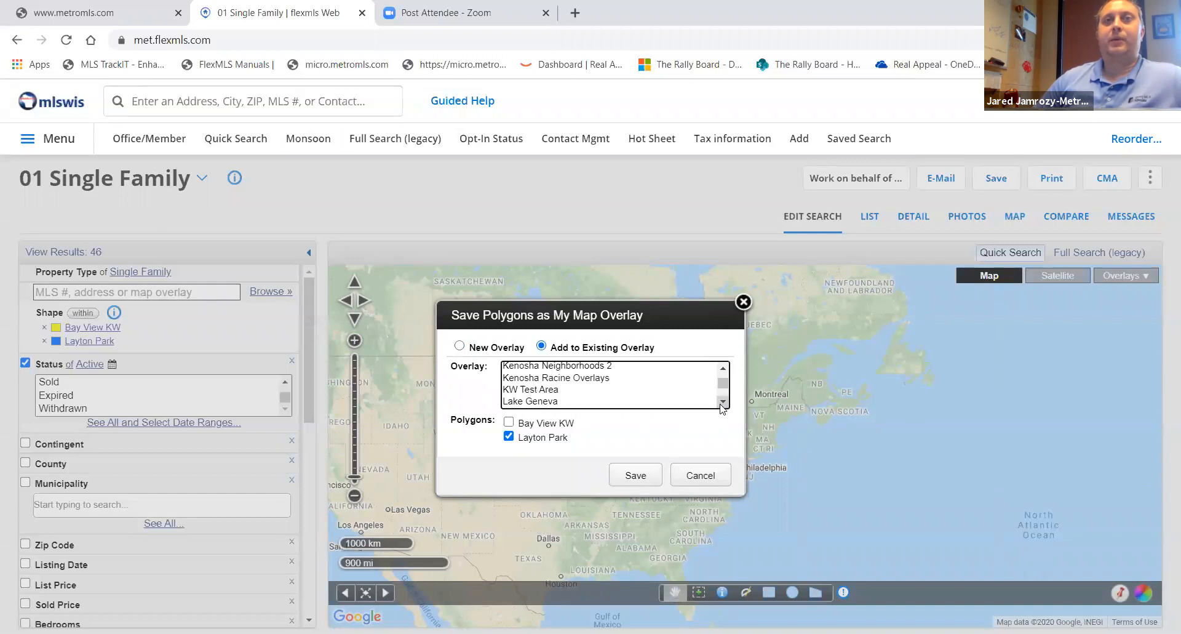
click(722, 402)
click(723, 402)
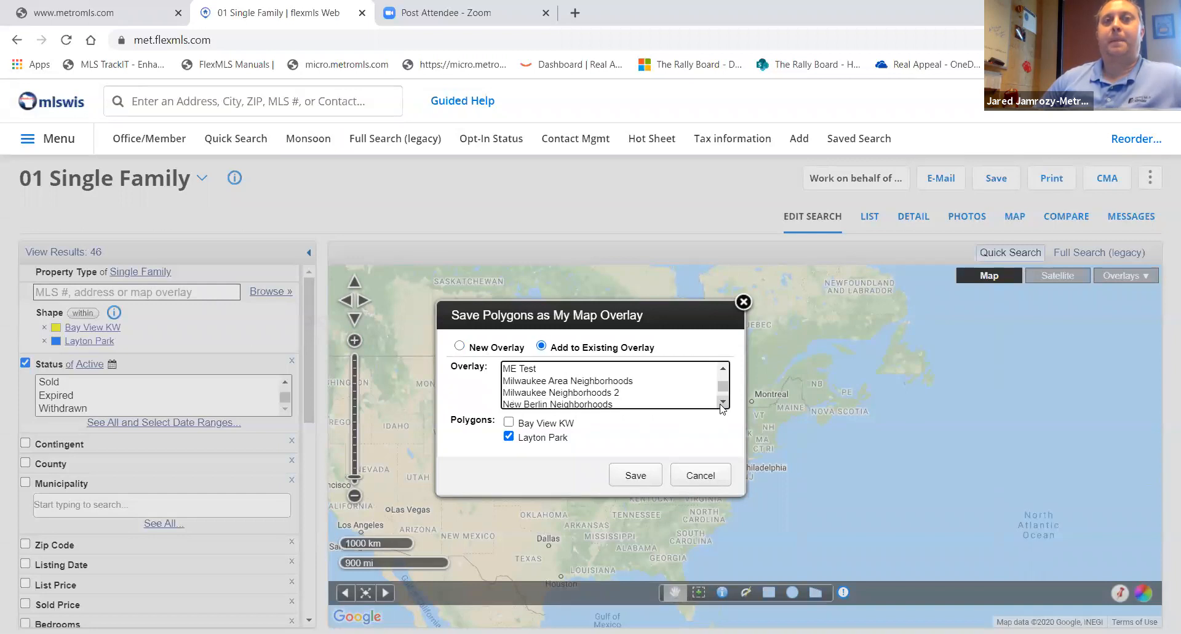
click(580, 381)
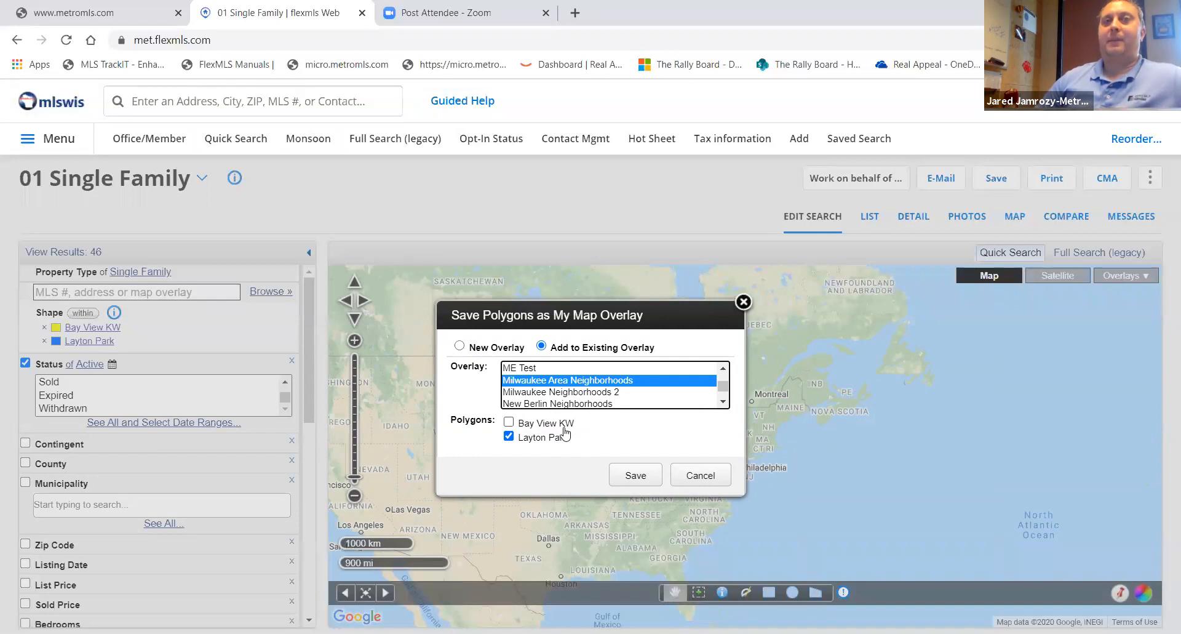
click(511, 423)
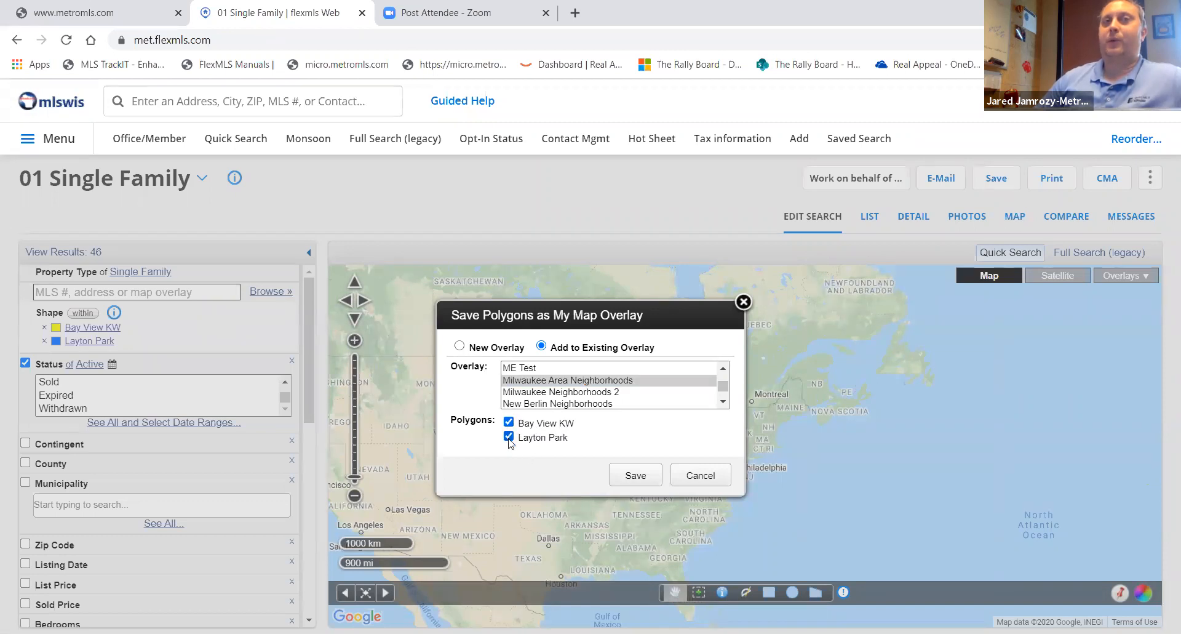
click(632, 478)
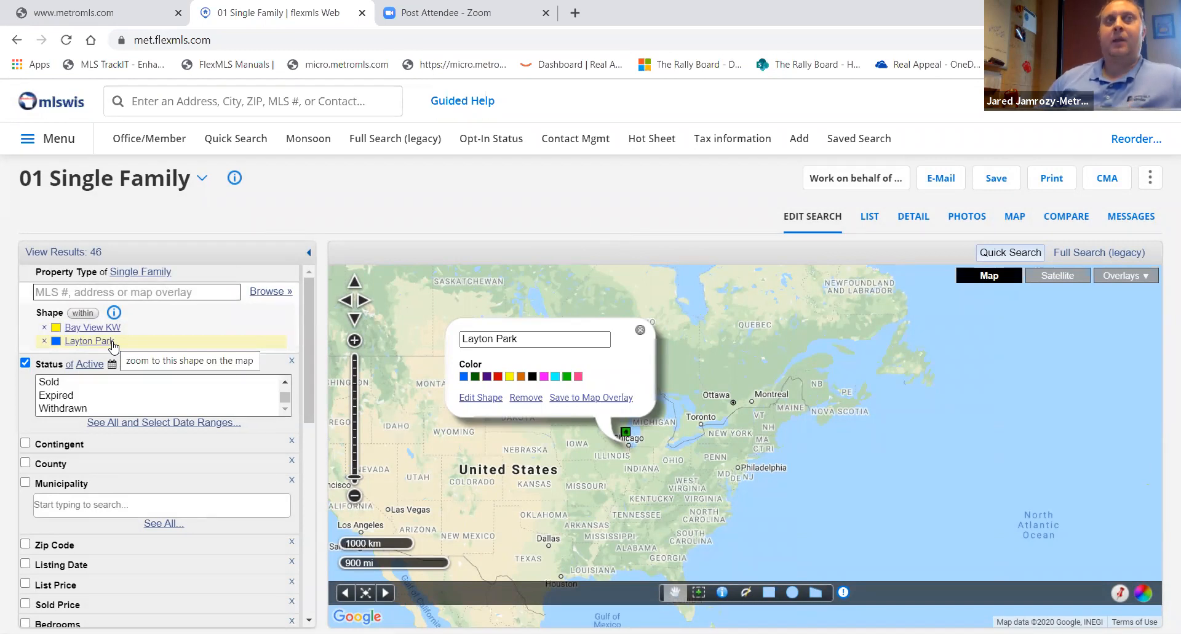
- Start a new Quick Search for single-family listings
click(251, 145)
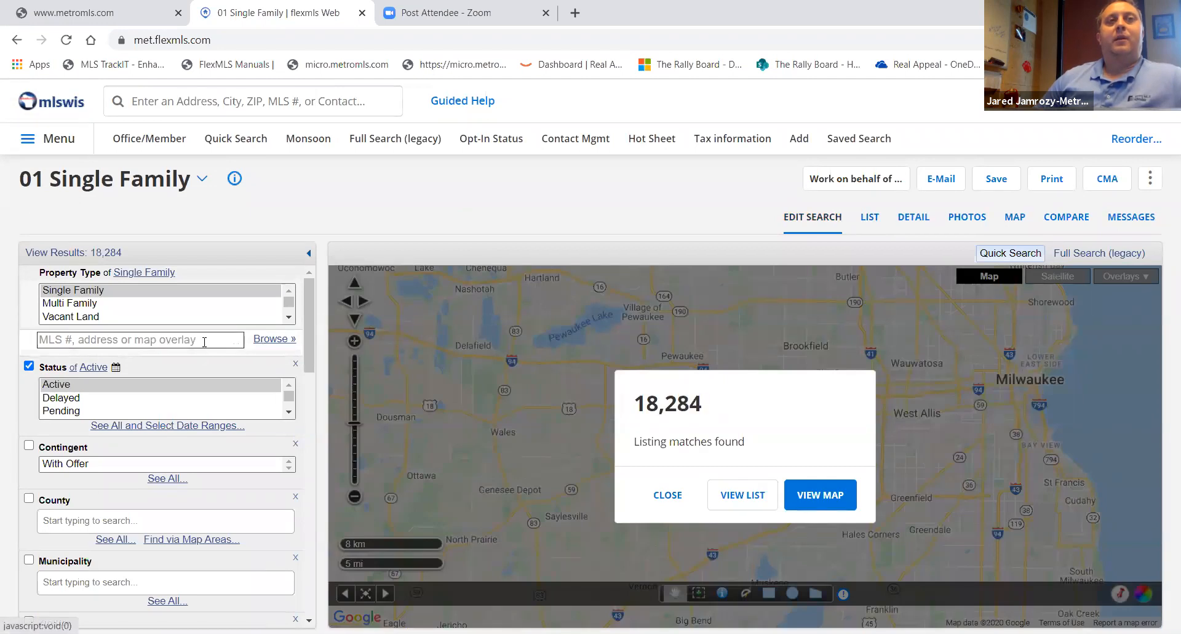
click(204, 342)
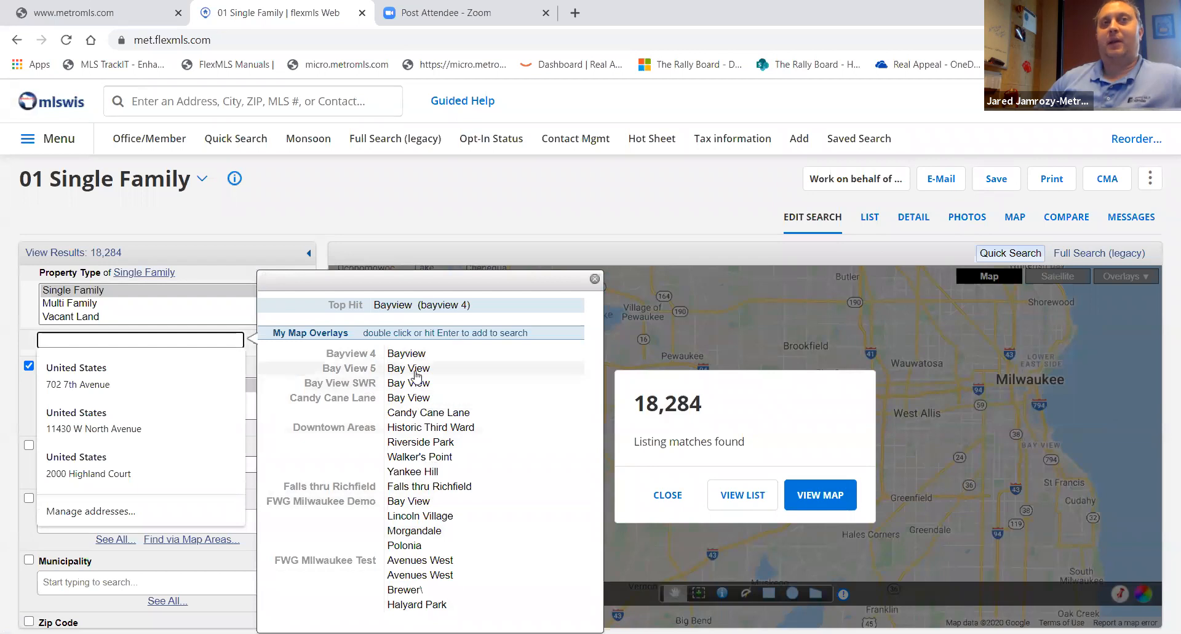
click(594, 278)
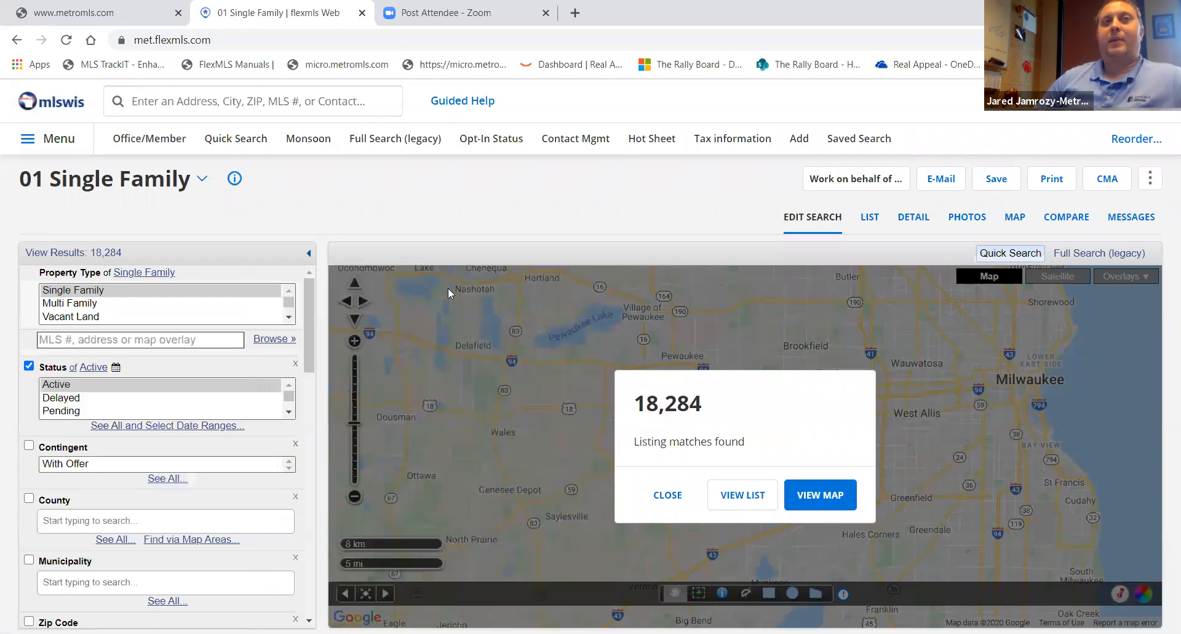
- Add the Bay View KW, Brewer\ and Brynwood shapes from the Milwaukee Area Neighborhoods map overlay to the search
click(276, 339)
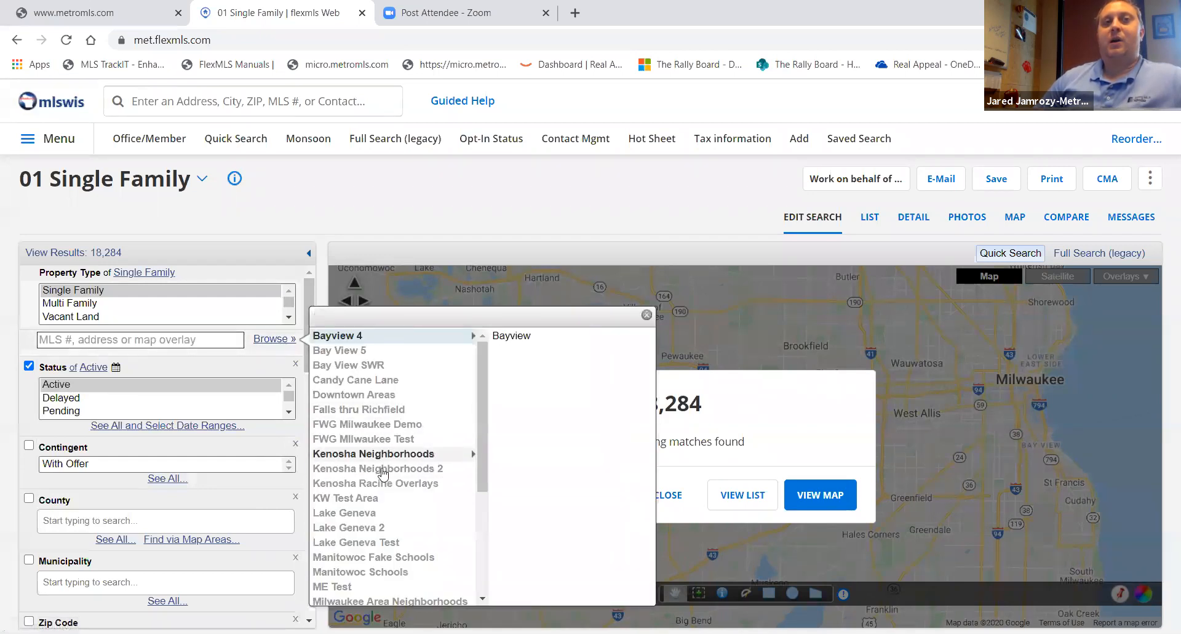
scroll(383, 523, down, 1)
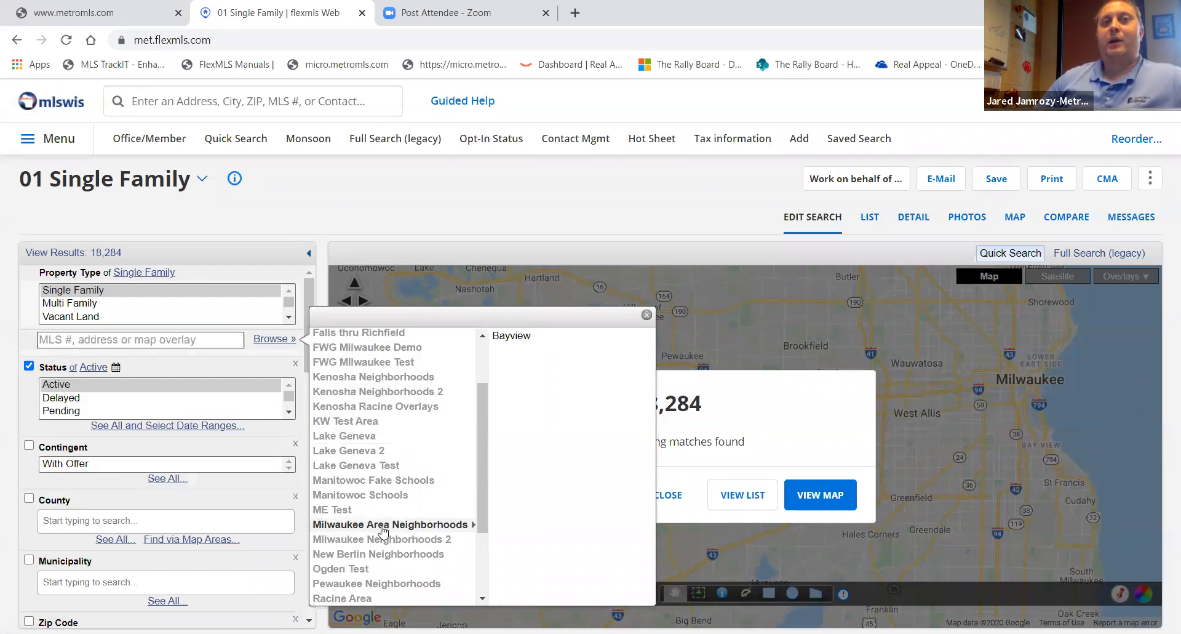
click(383, 524)
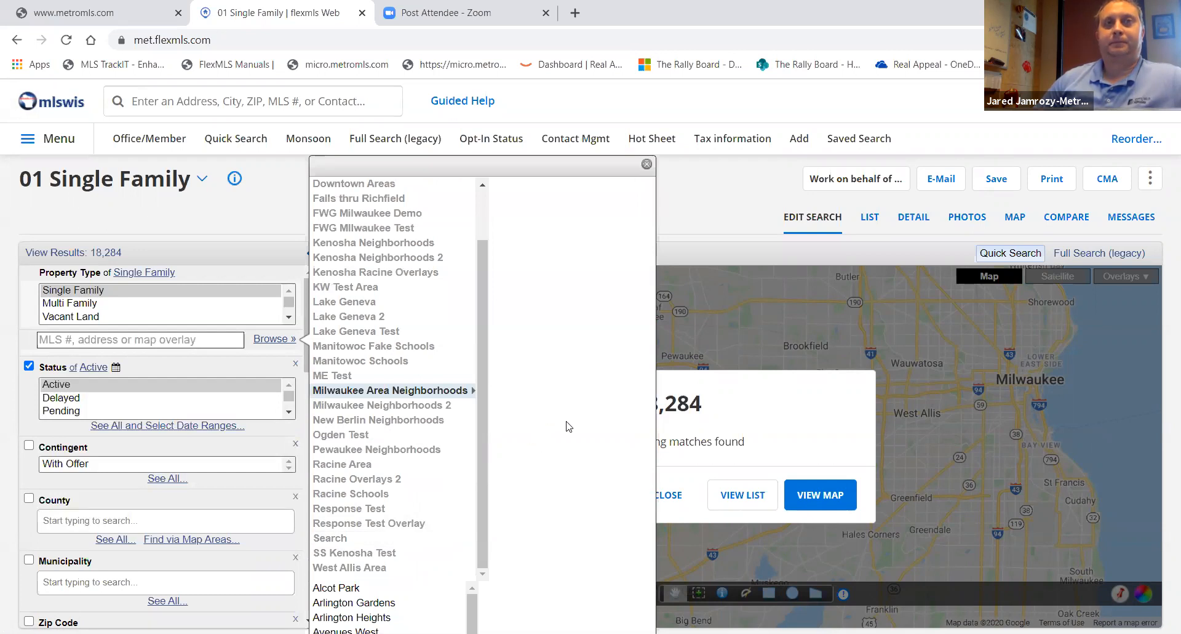
scroll(368, 600, down, 4)
scroll(379, 604, up, 3)
scroll(345, 587, up, 2)
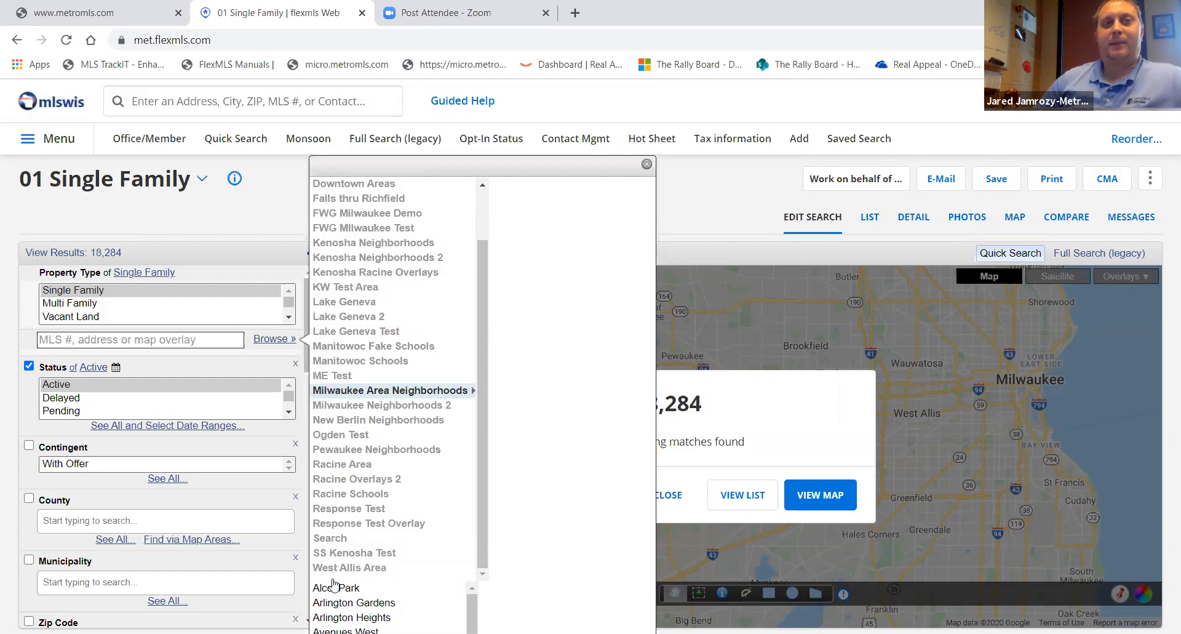
scroll(337, 591, down, 3)
click(351, 612)
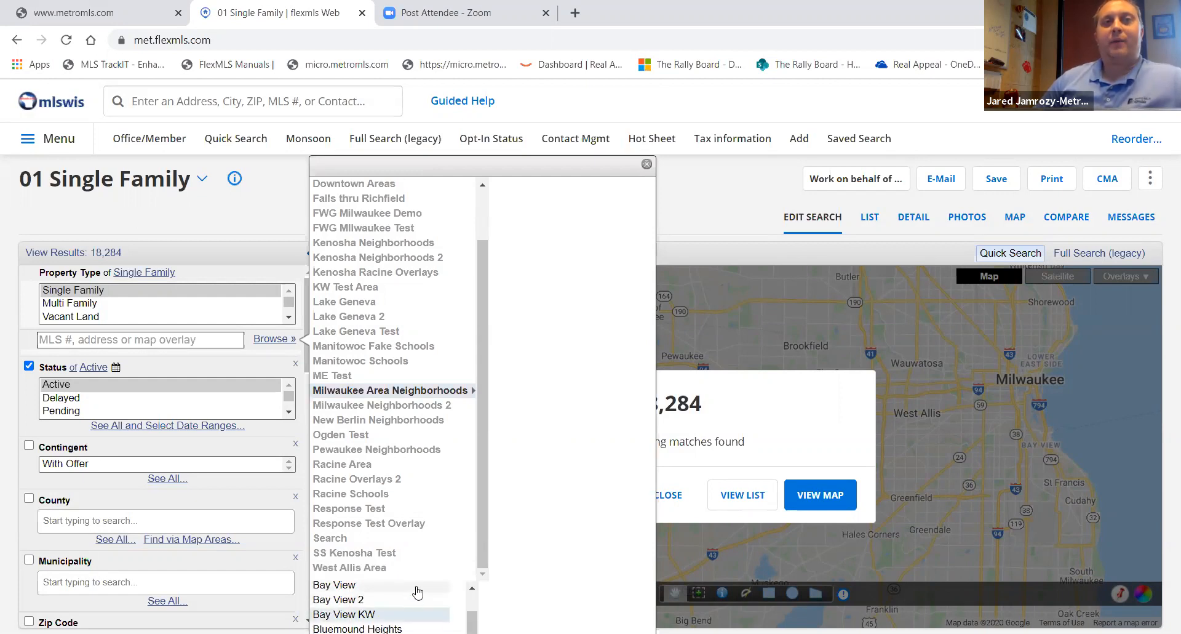
scroll(417, 592, down, 2)
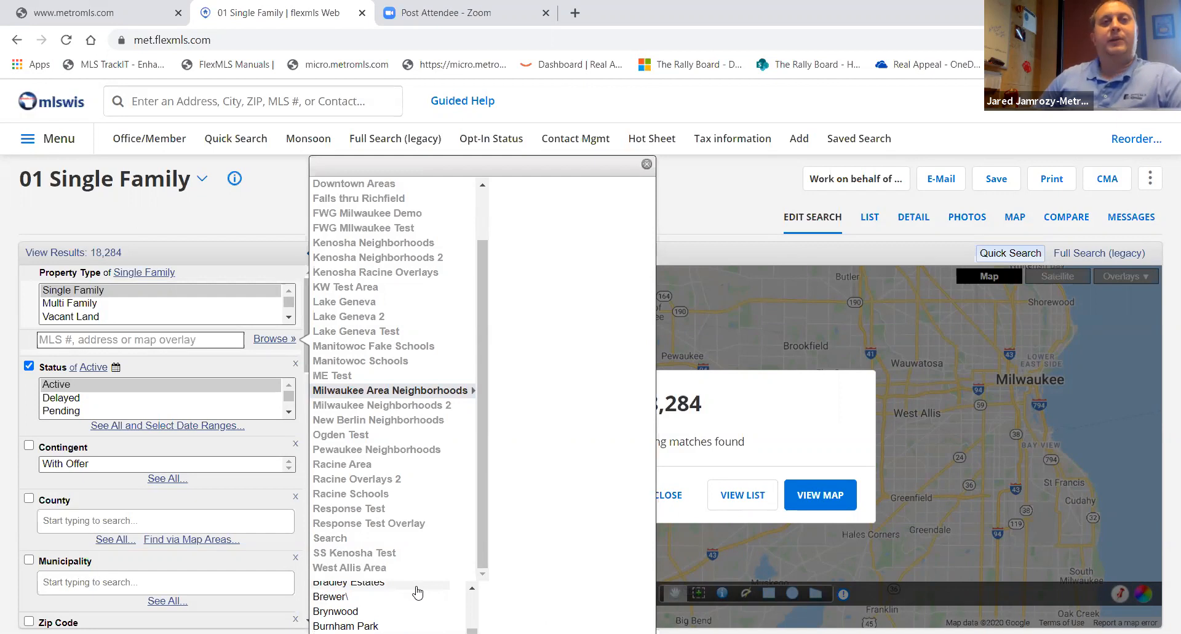
click(368, 611)
ctrl+click(326, 594)
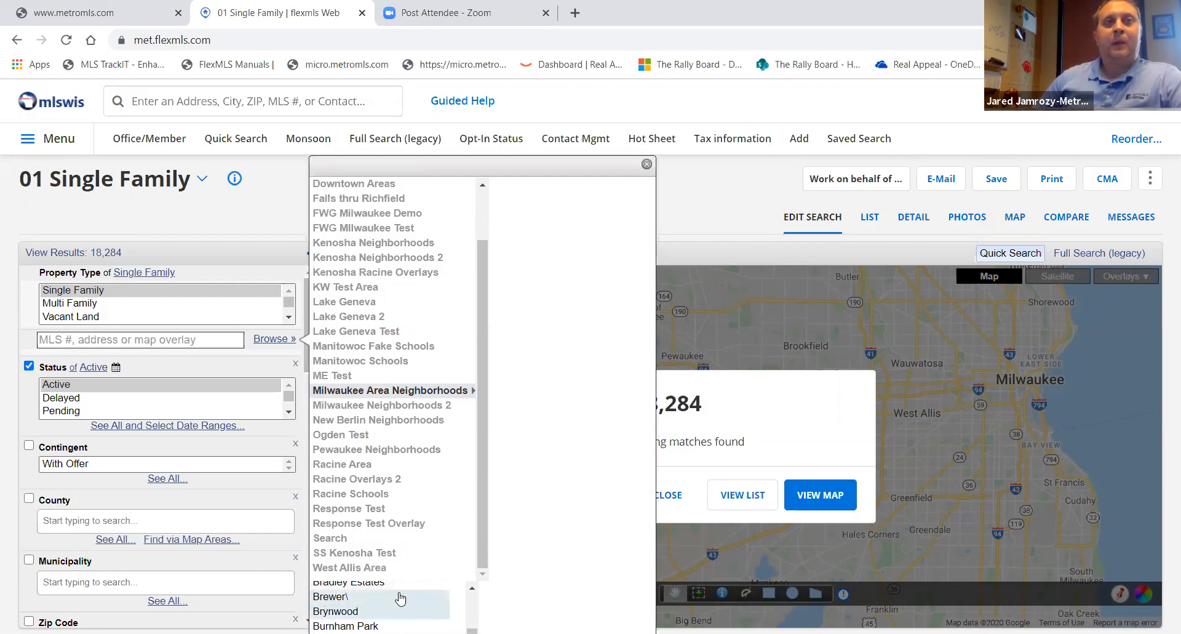
click(412, 557)
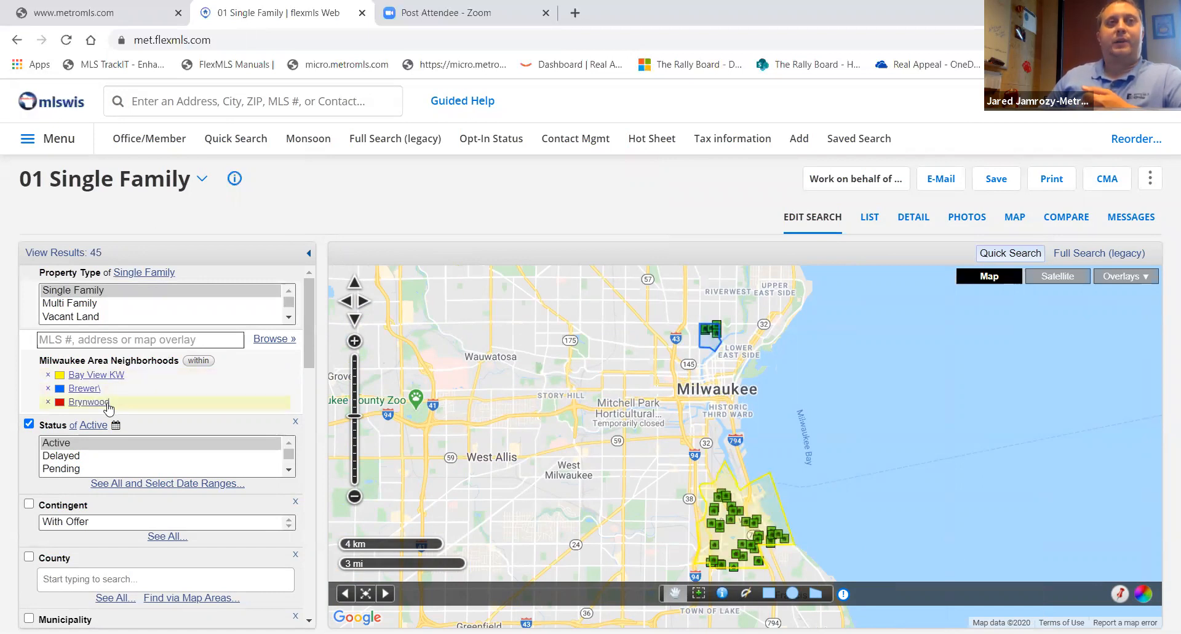
- Save the search as a new saved search named Keller Test
scroll(606, 467, down, 1)
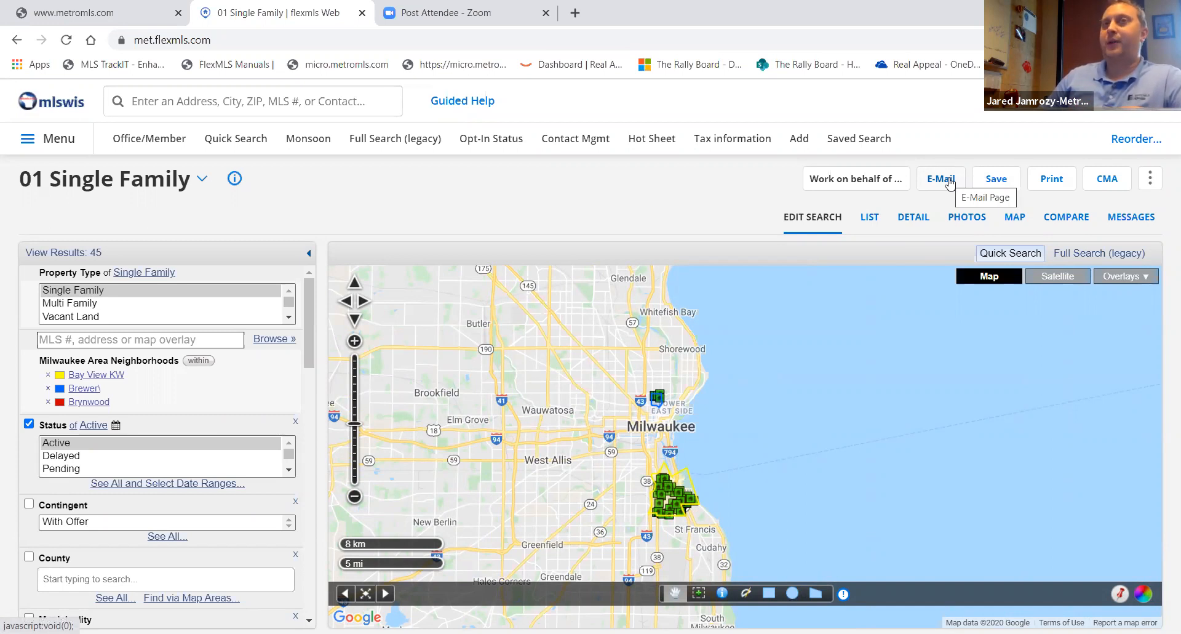
click(996, 179)
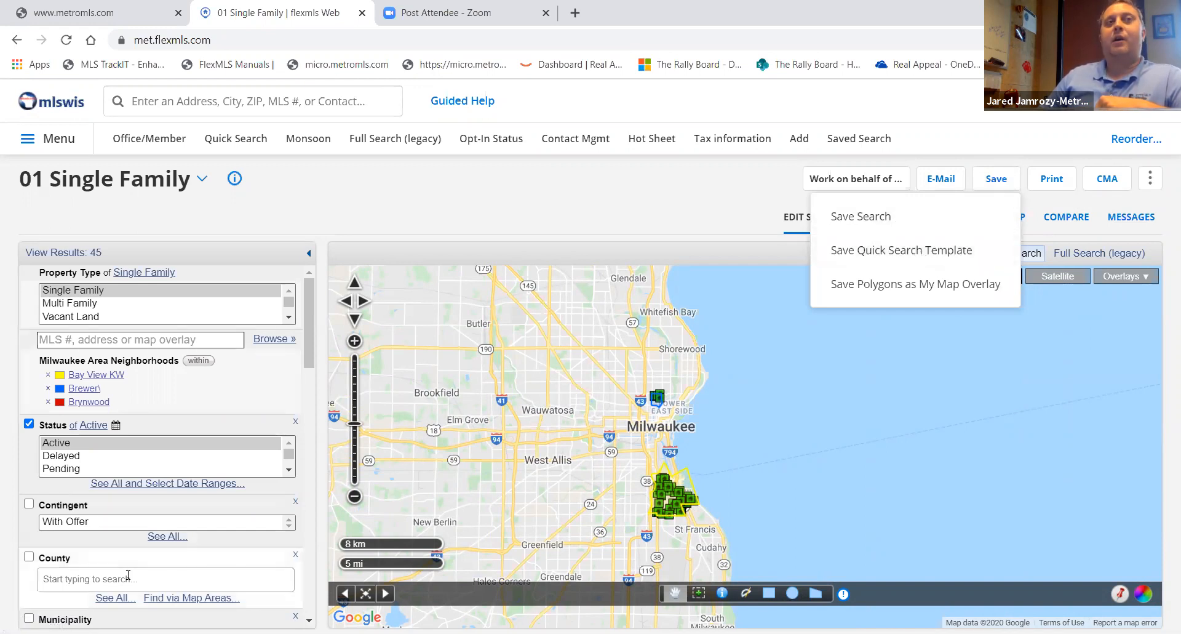
scroll(162, 575, down, 5)
scroll(163, 575, down, 8)
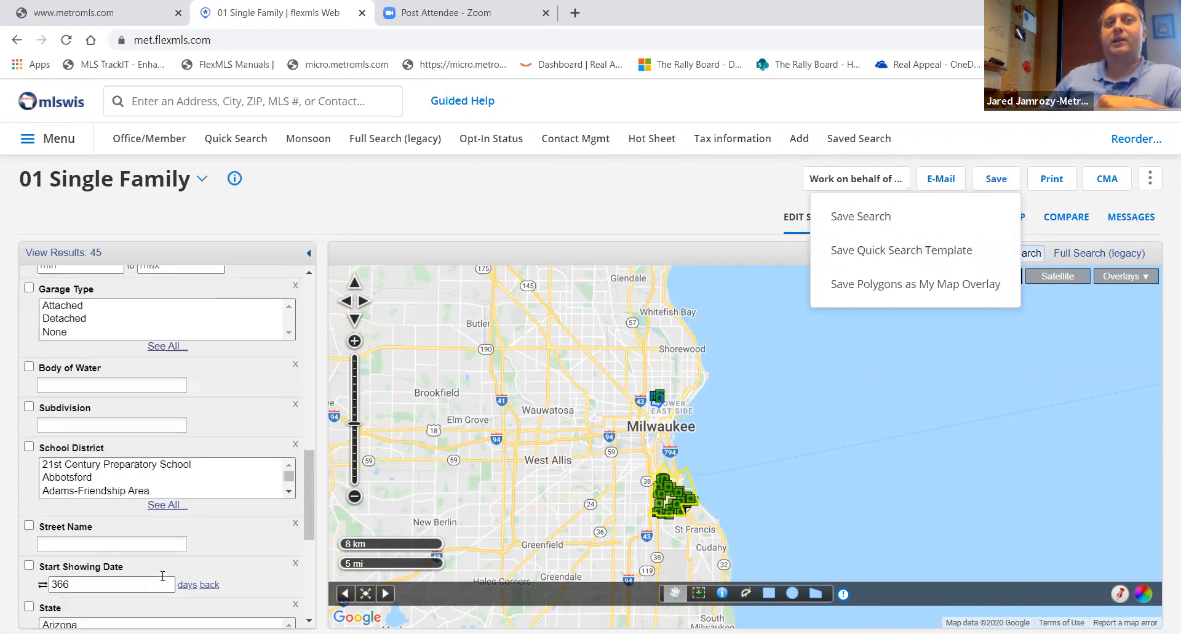
scroll(227, 601, down, 3)
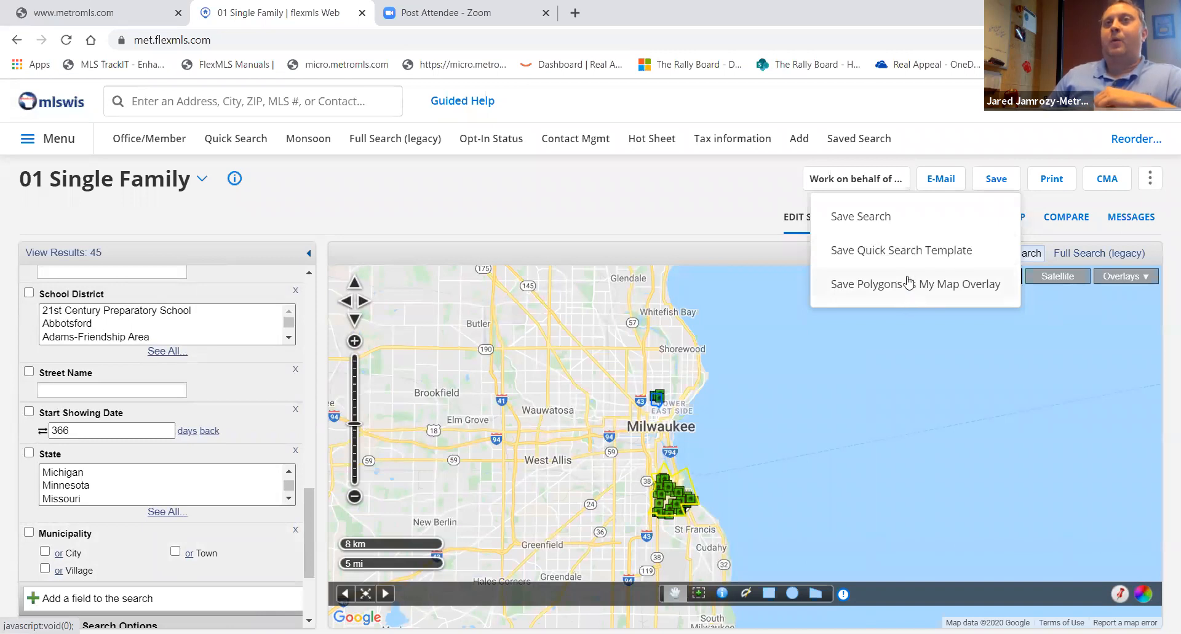
click(872, 219)
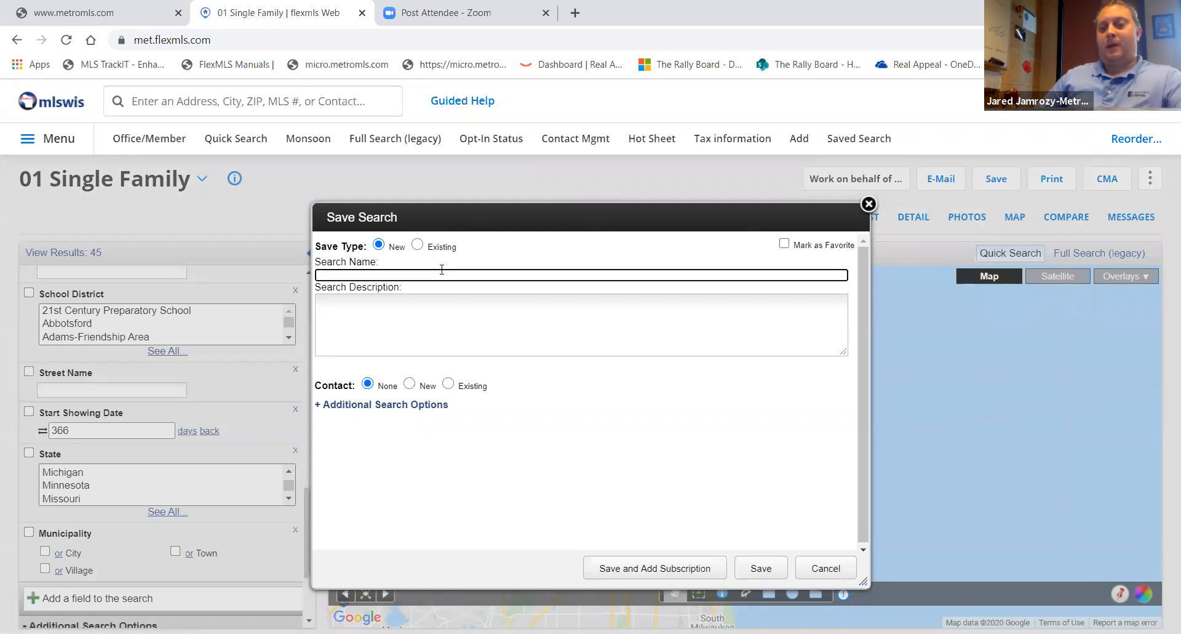
text(Keller Test)
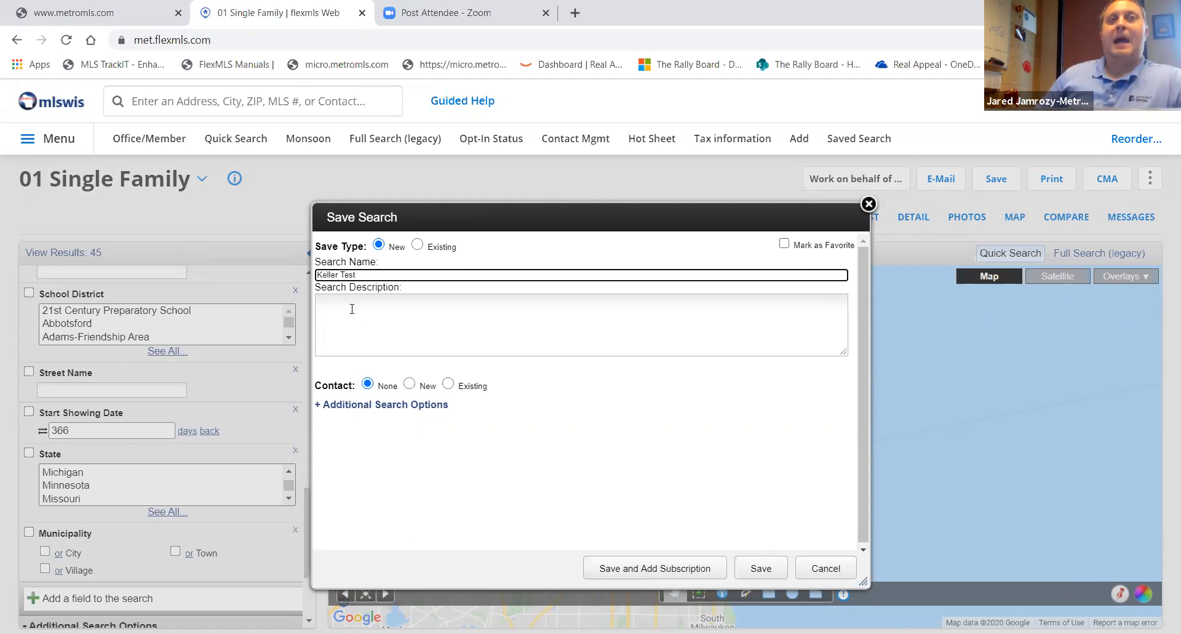
- Link the saved search to an existing contact chosen from the contact list
click(391, 310)
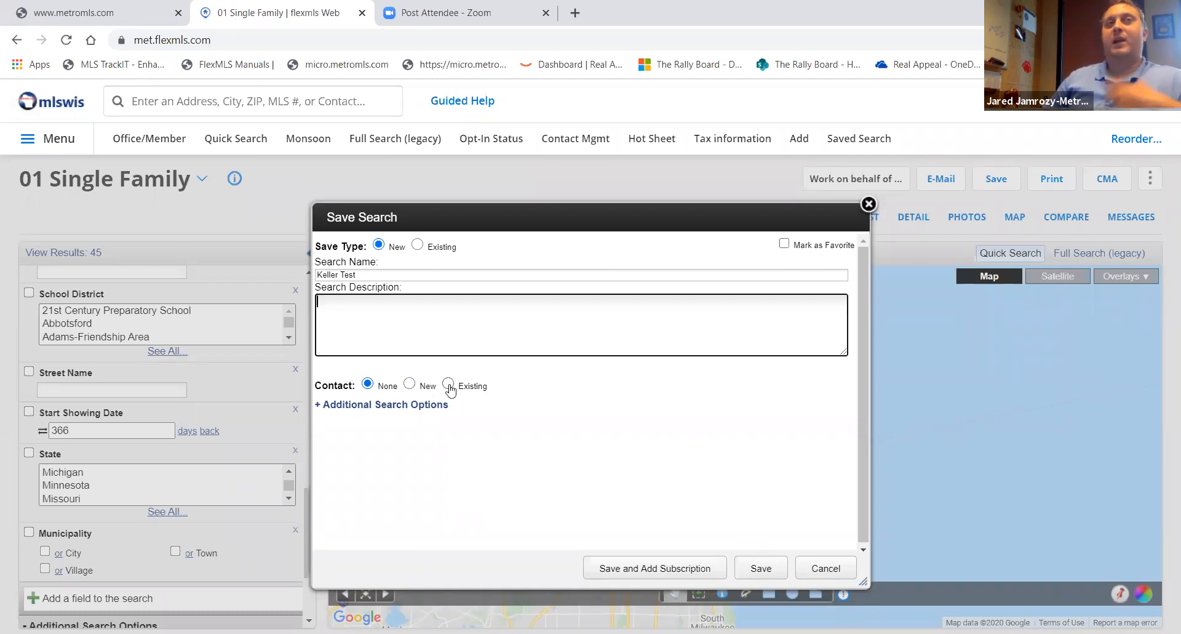
click(409, 386)
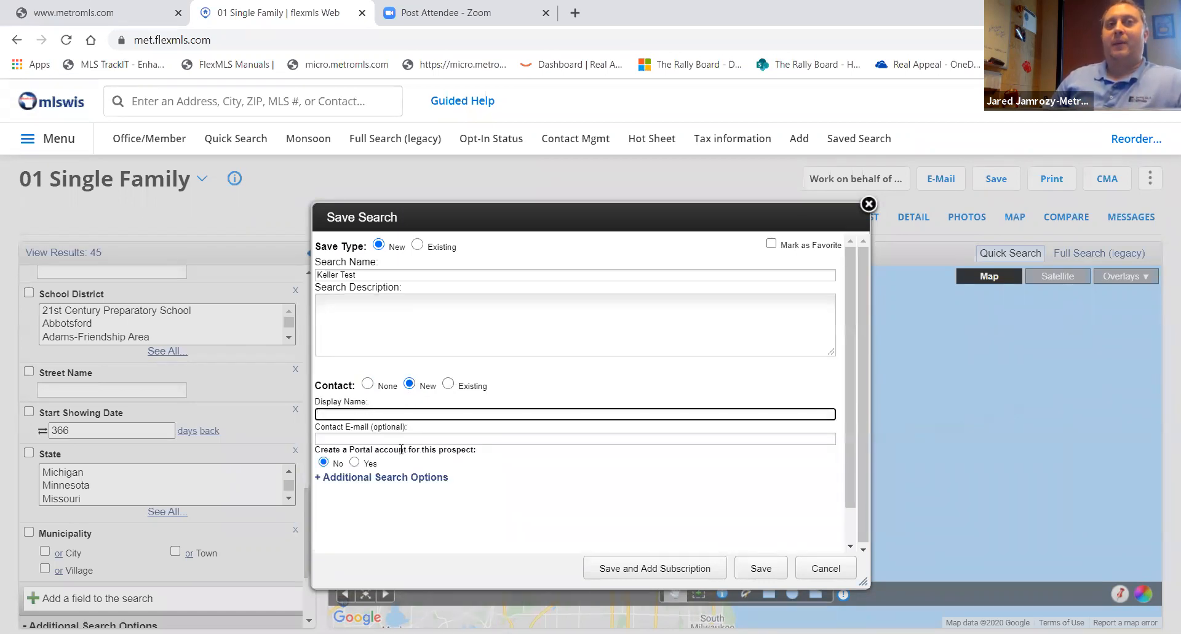
click(448, 385)
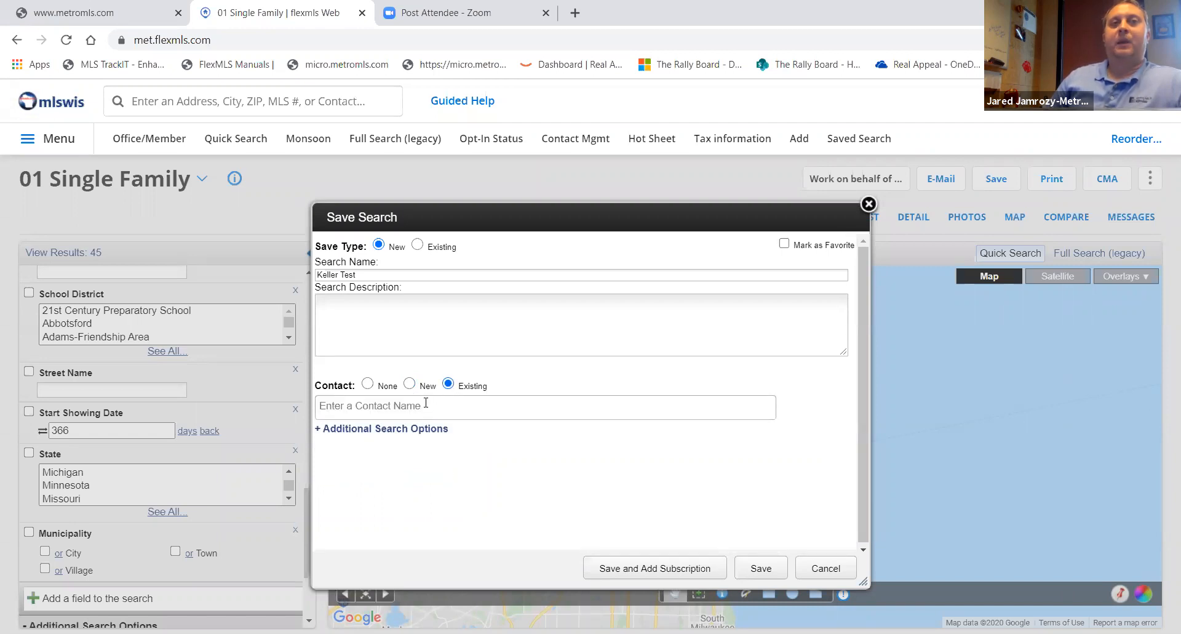
click(426, 405)
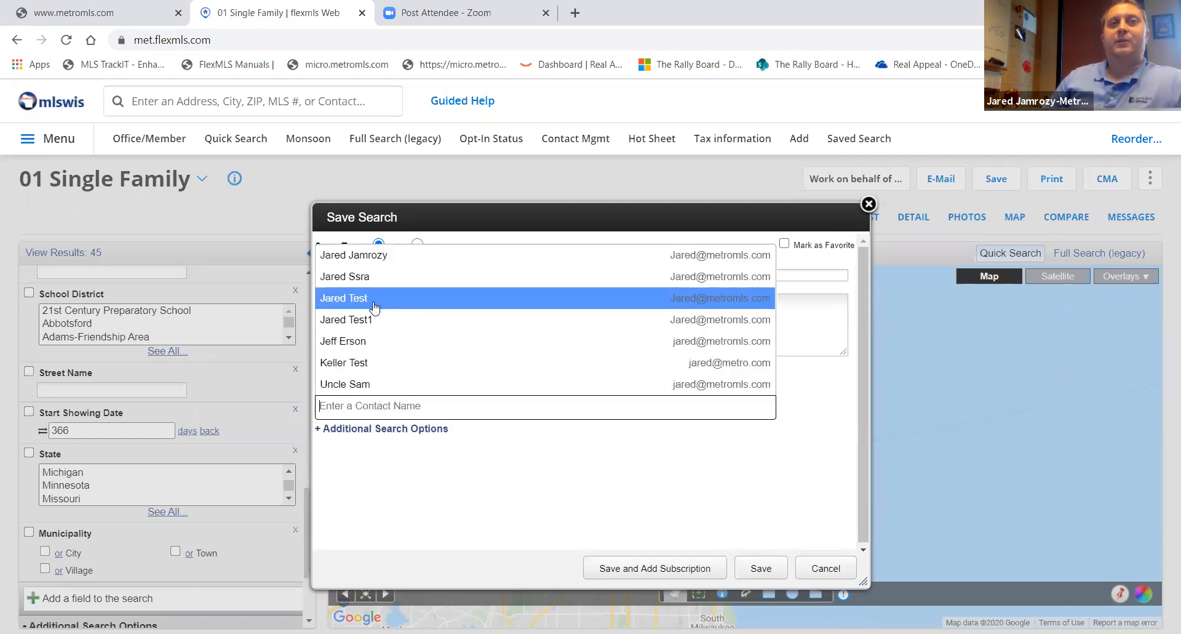
click(361, 364)
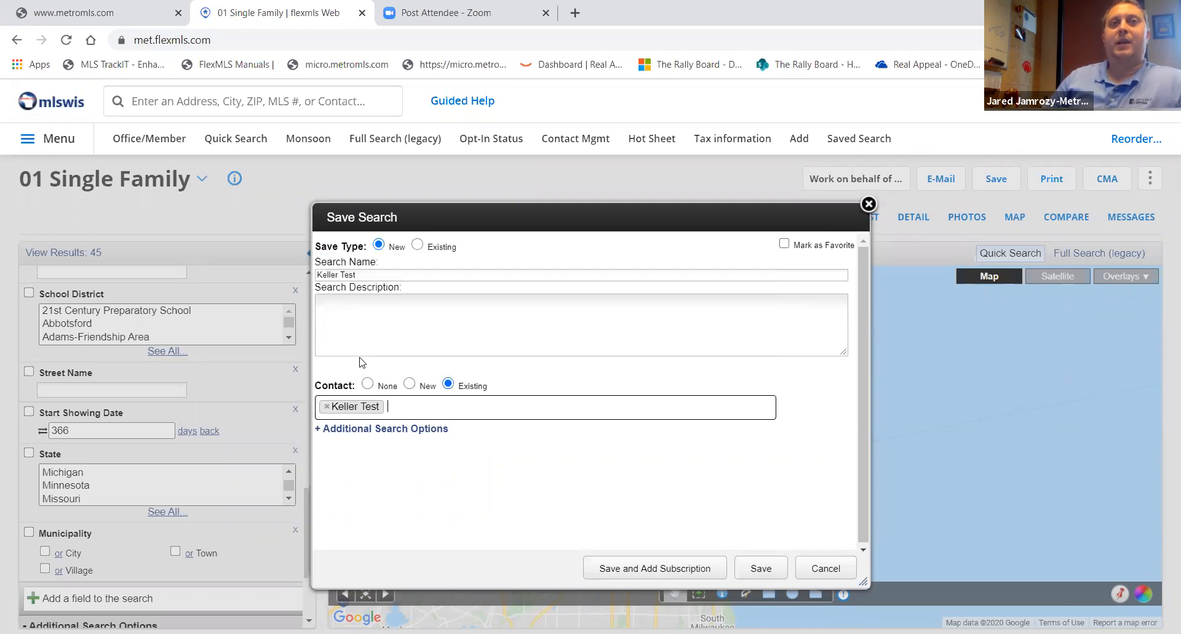
- Expand the additional search options and save the search with a subscription
click(399, 429)
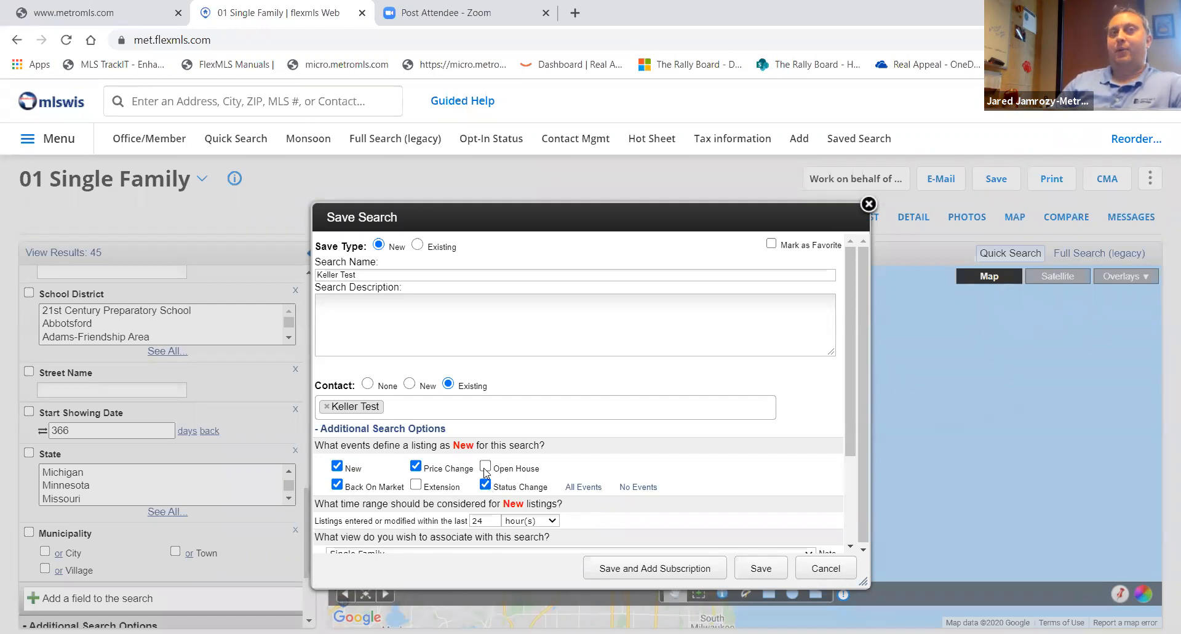
scroll(486, 473, down, 2)
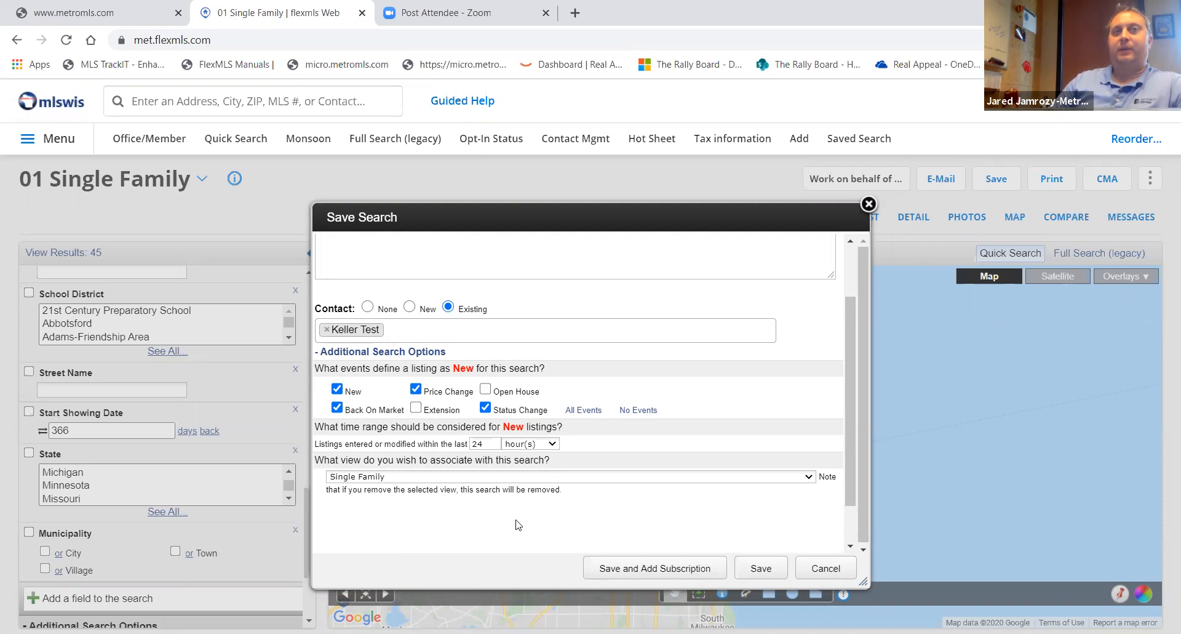
click(661, 572)
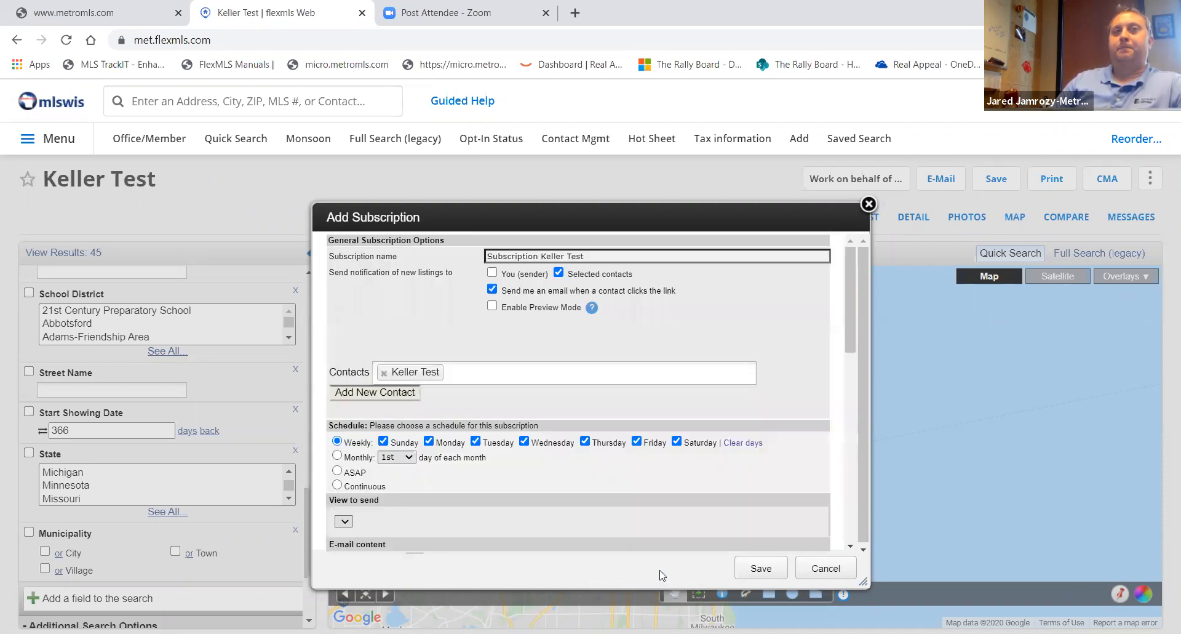
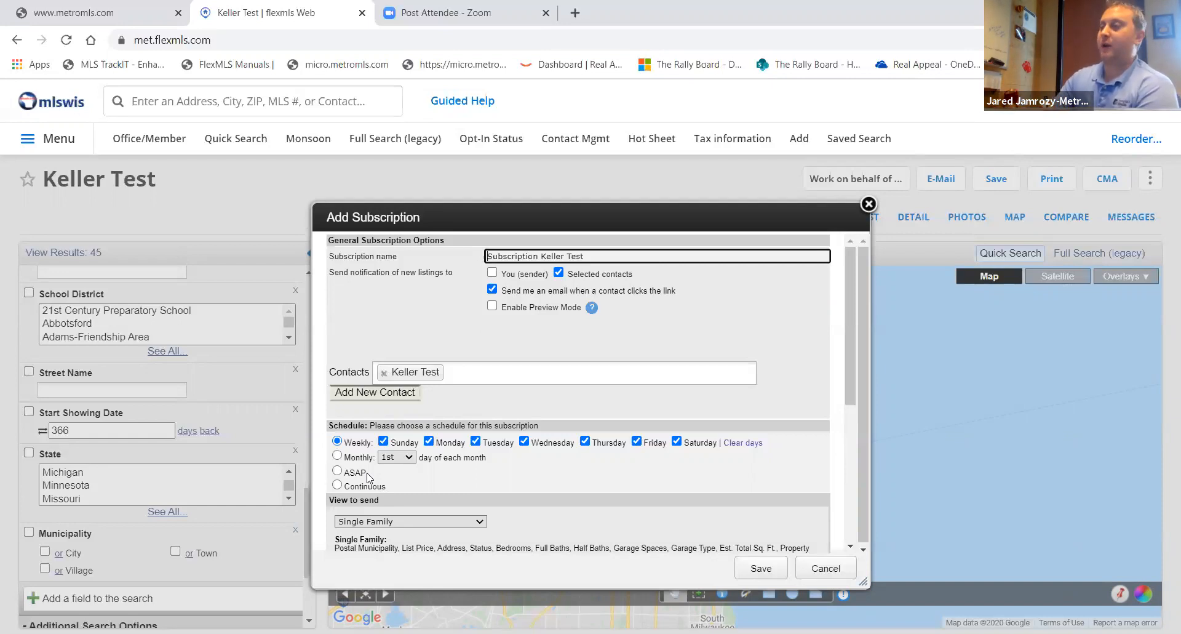
- Set the subscription schedule to Continuous and save the subscription
click(338, 485)
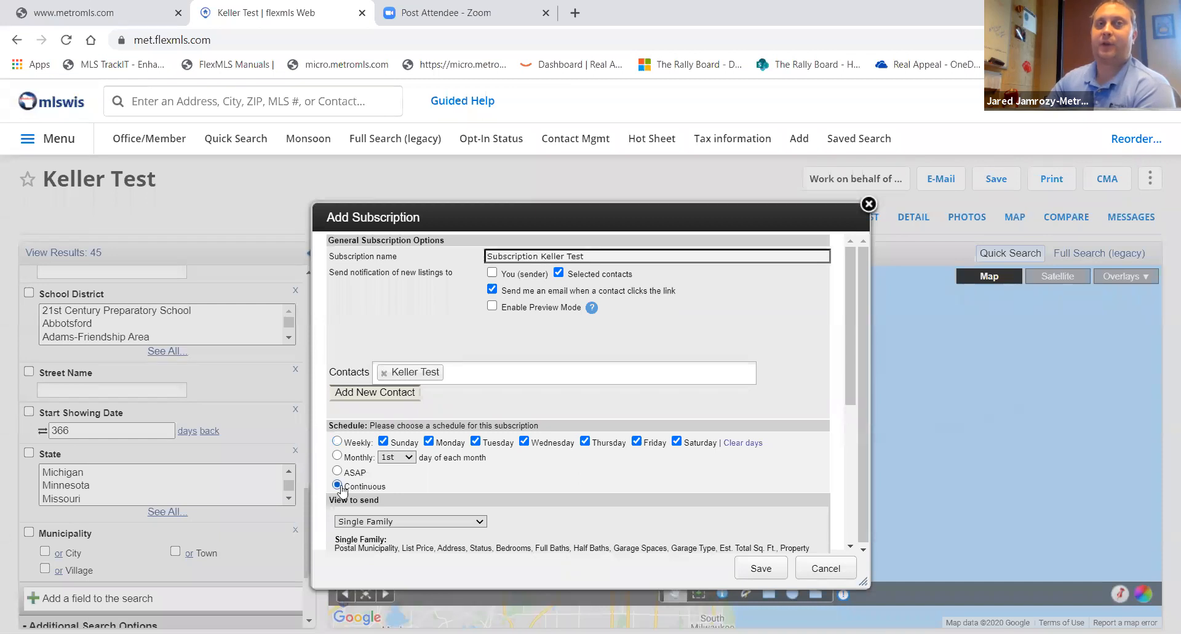
scroll(518, 488, down, 4)
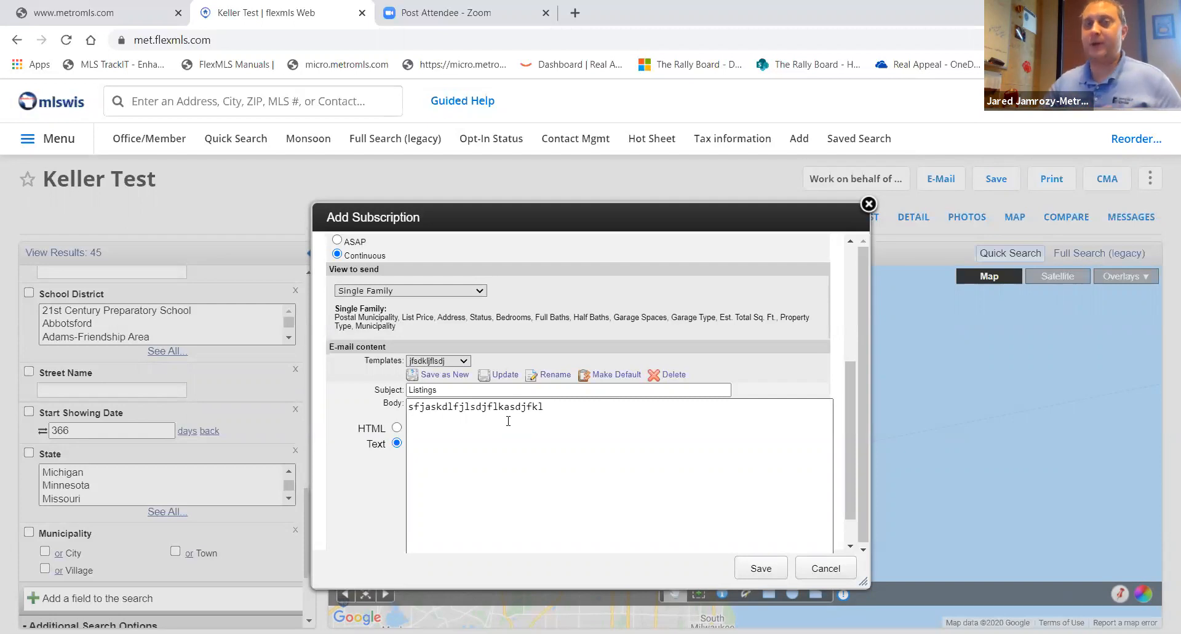
scroll(773, 491, down, 1)
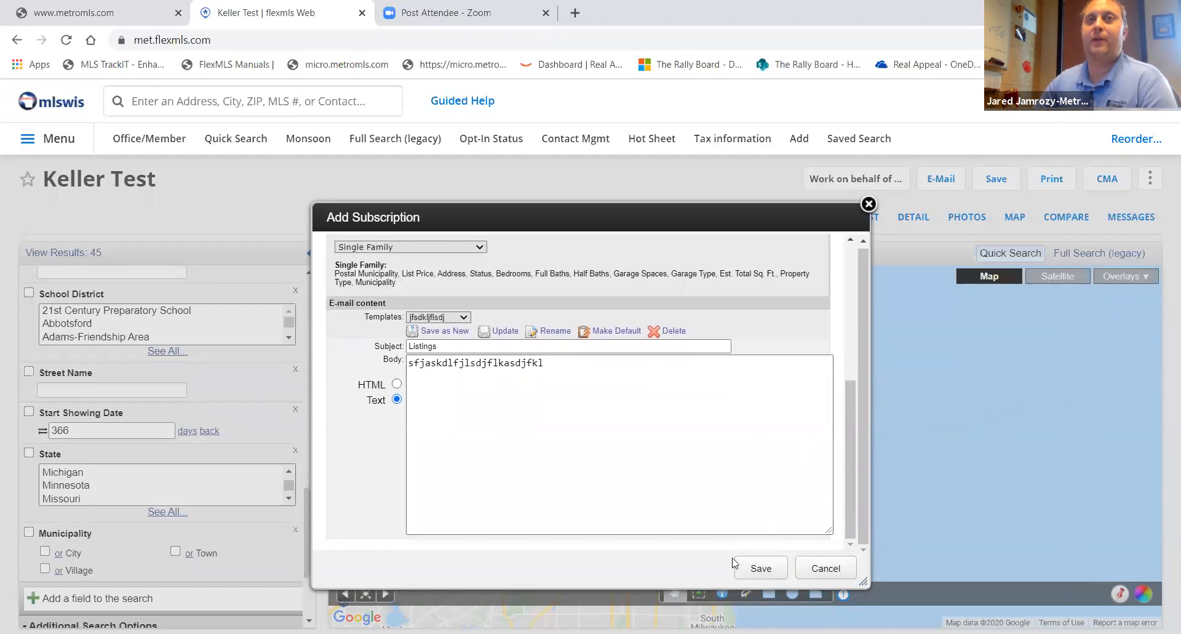
click(762, 568)
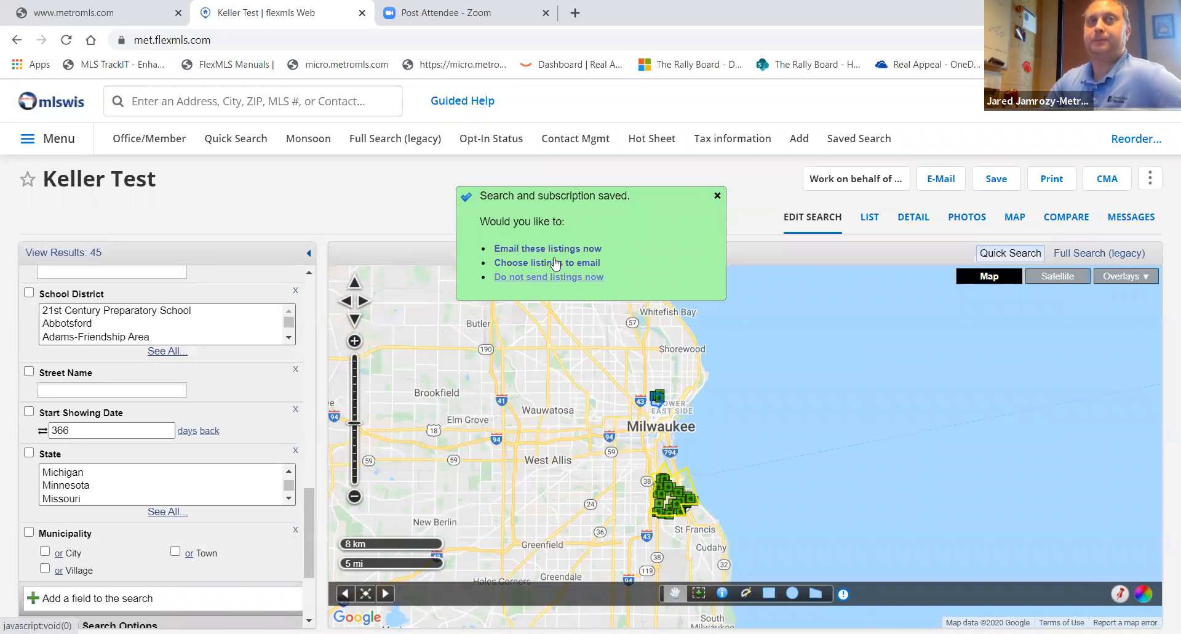
- Email all 45 result listings through the local e-mail application and return to the search results
click(554, 251)
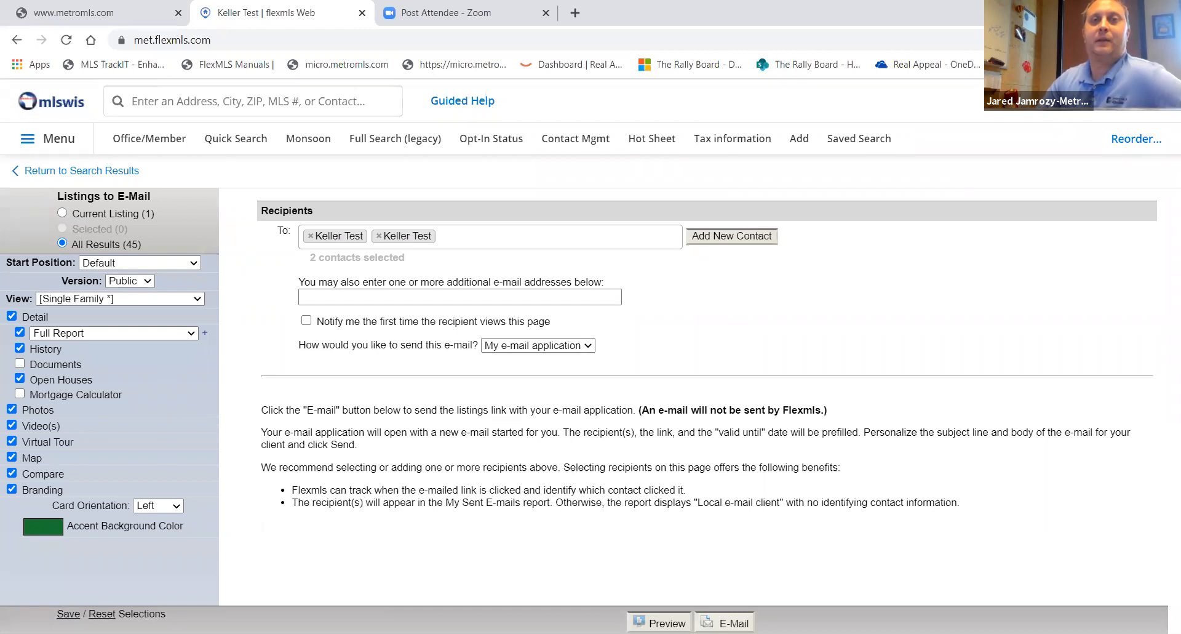
click(725, 622)
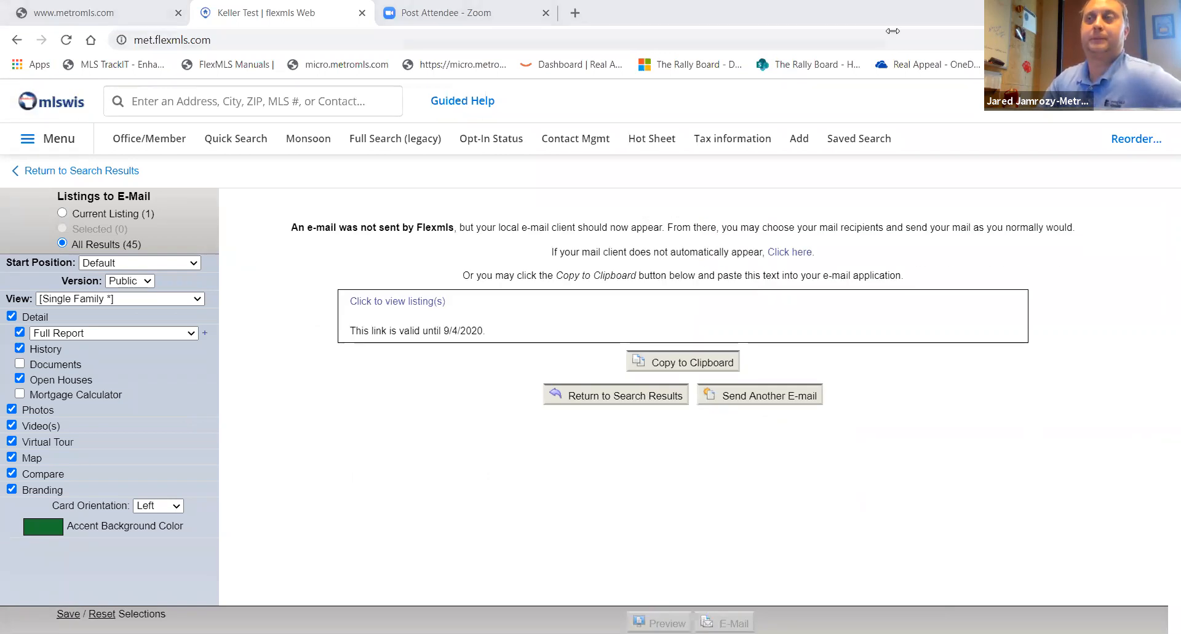
click(658, 399)
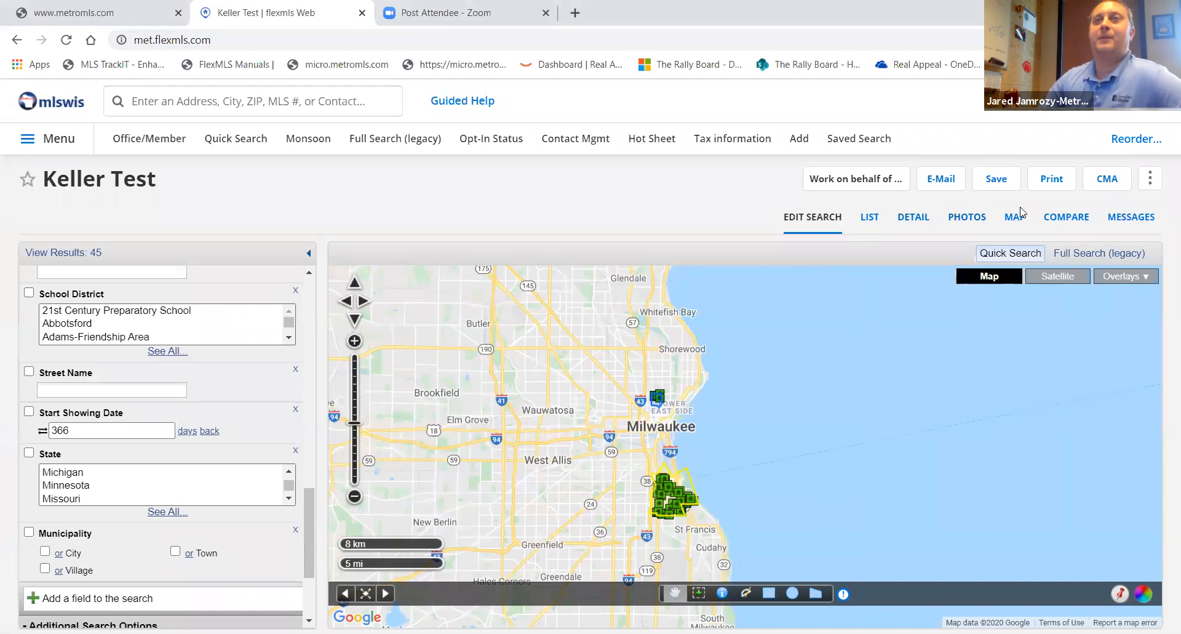
- Show the results as a list and switch the list view to Grafton Test
click(876, 223)
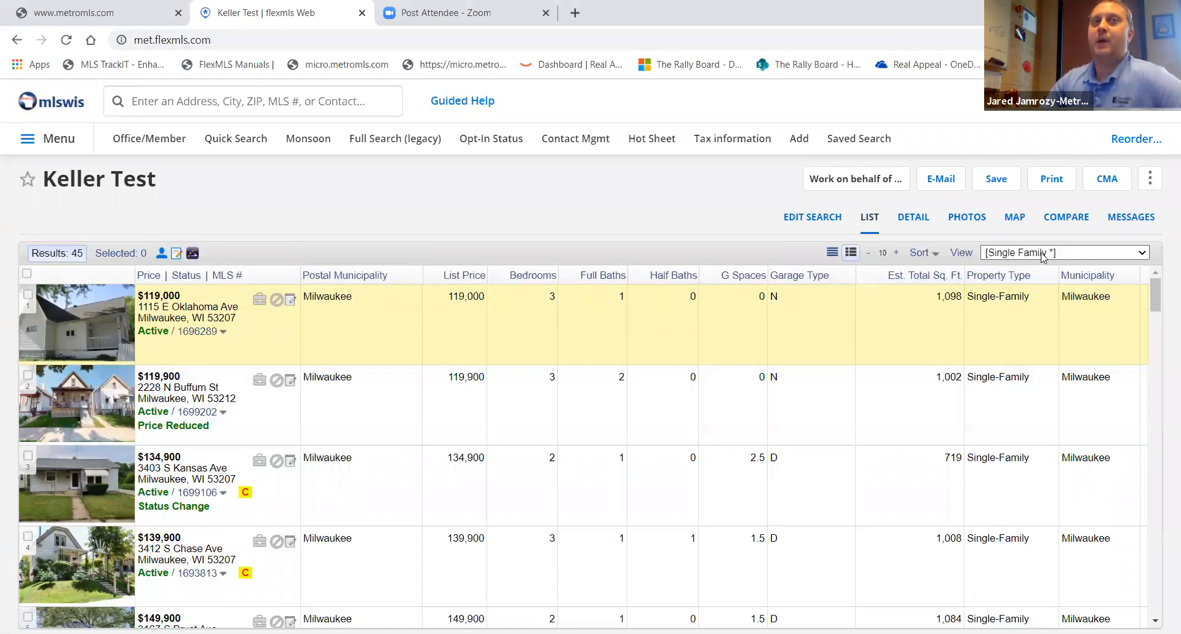
click(1044, 253)
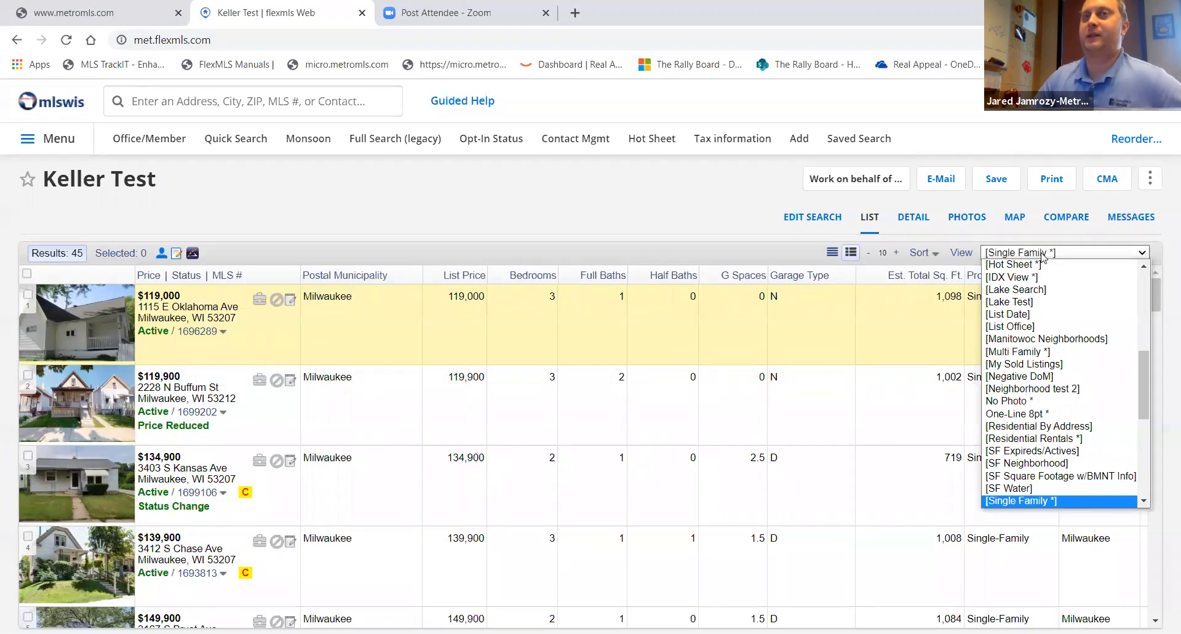
scroll(1070, 302, up, 1)
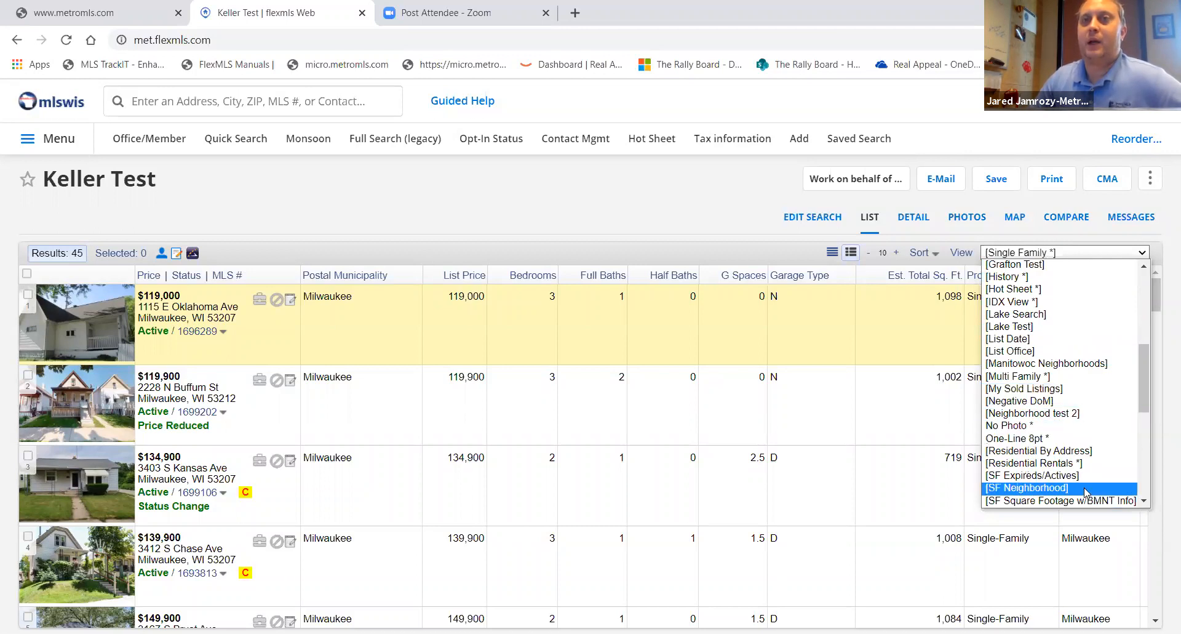
scroll(1085, 492, down, 5)
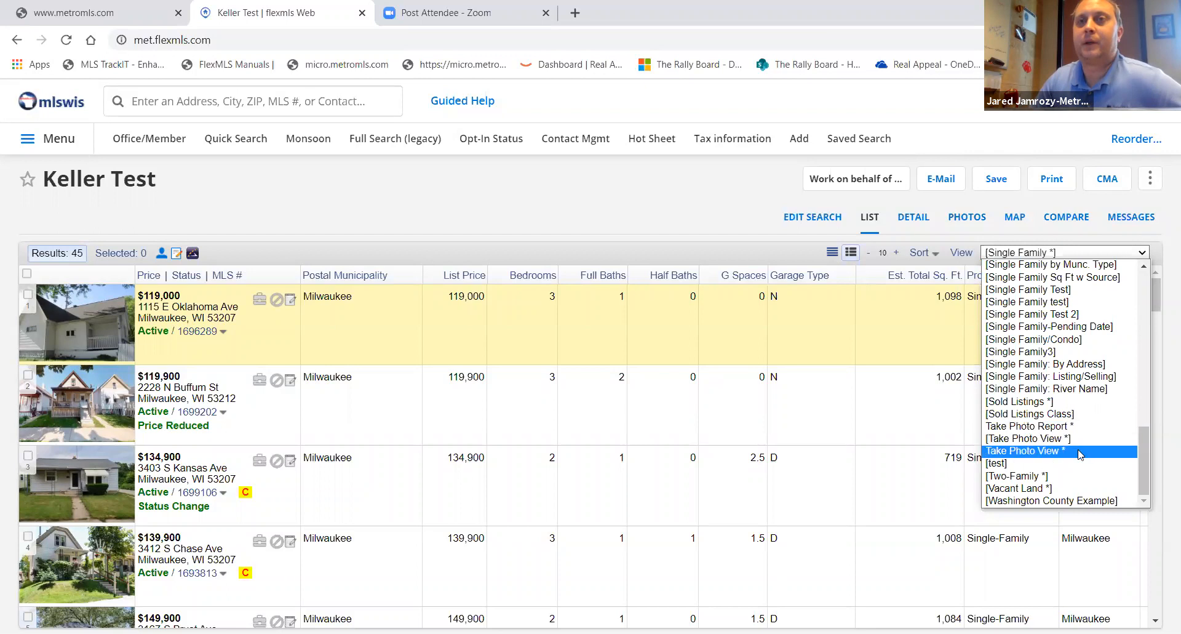
scroll(1053, 383, up, 10)
scroll(1054, 383, down, 5)
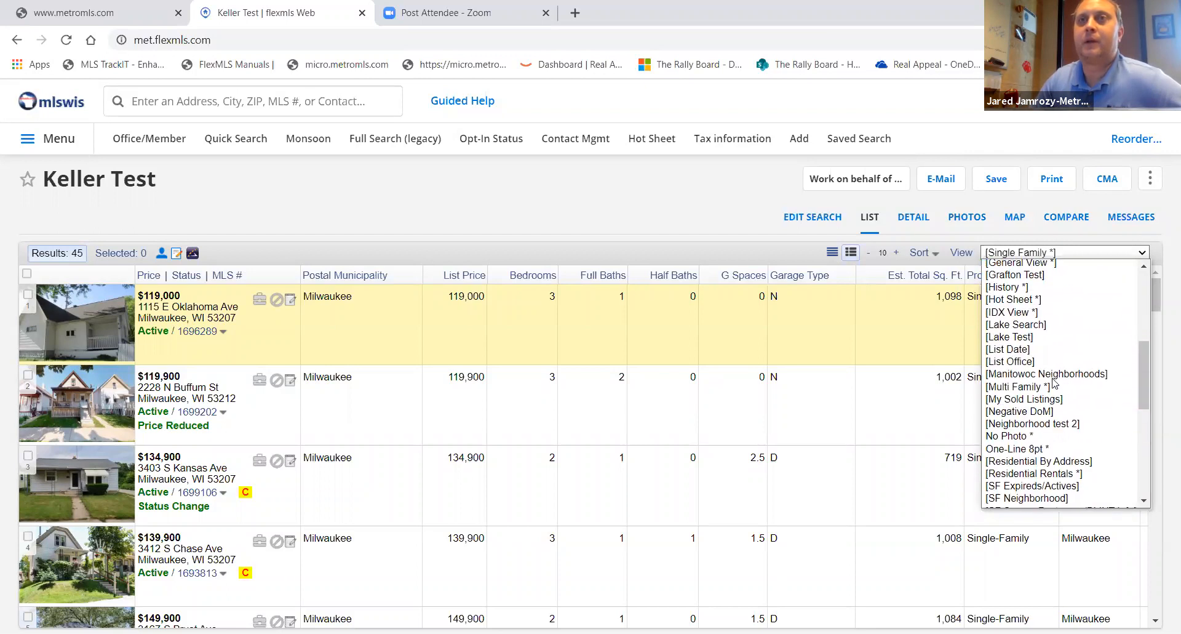
scroll(1048, 357, up, 4)
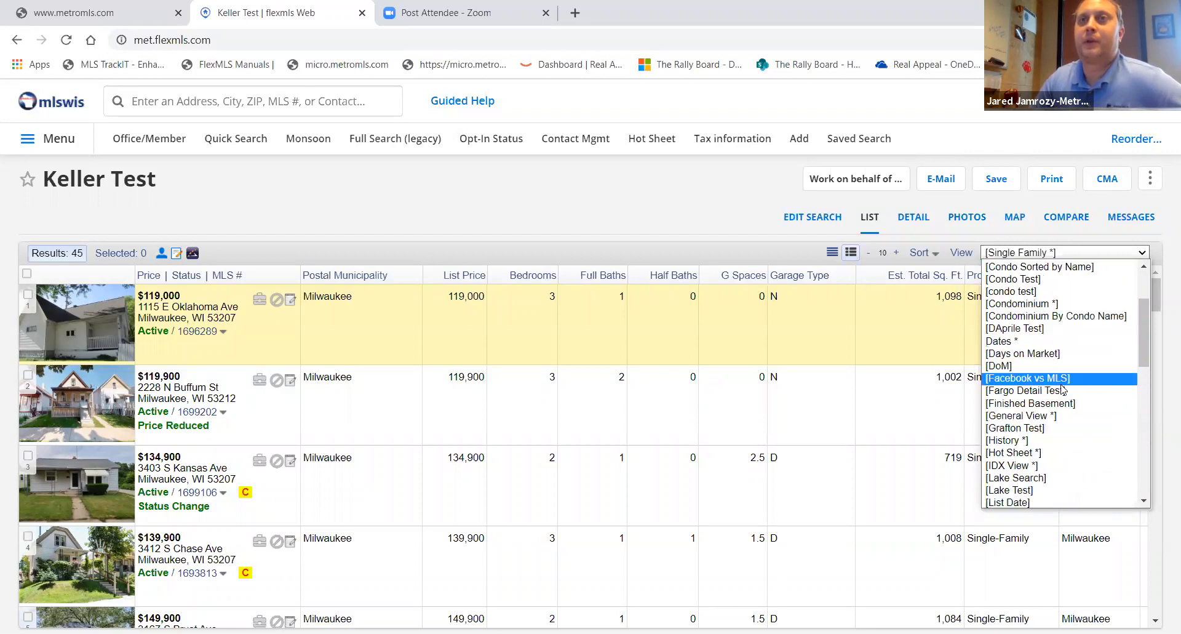
click(1040, 429)
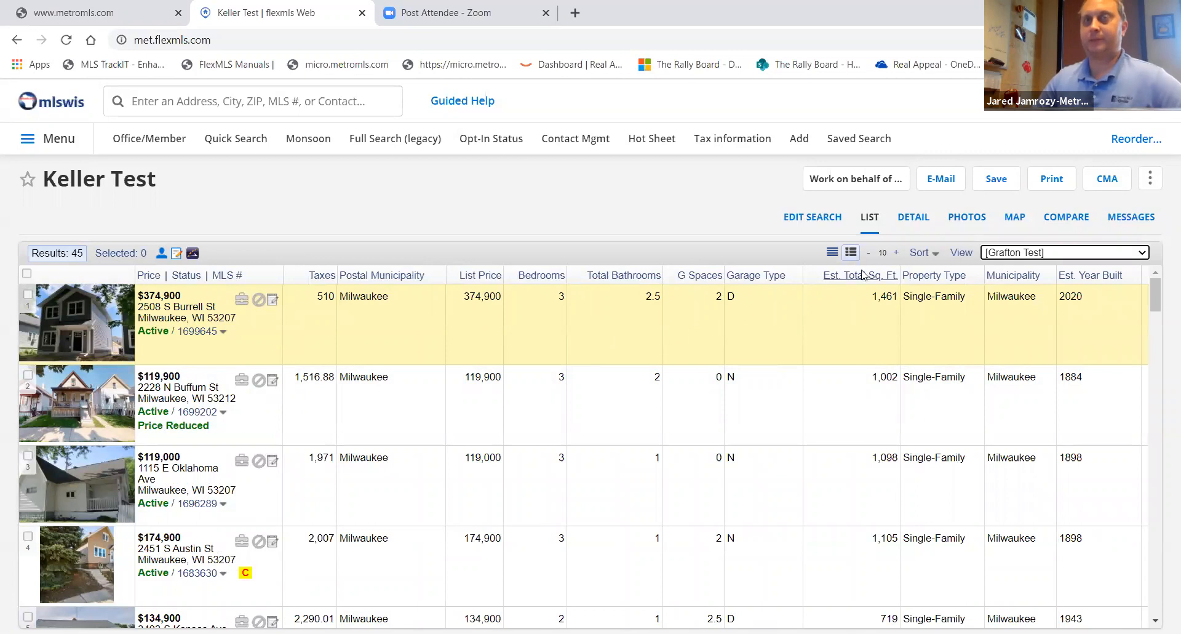
- Review the first listing's detail report and its photos
click(913, 220)
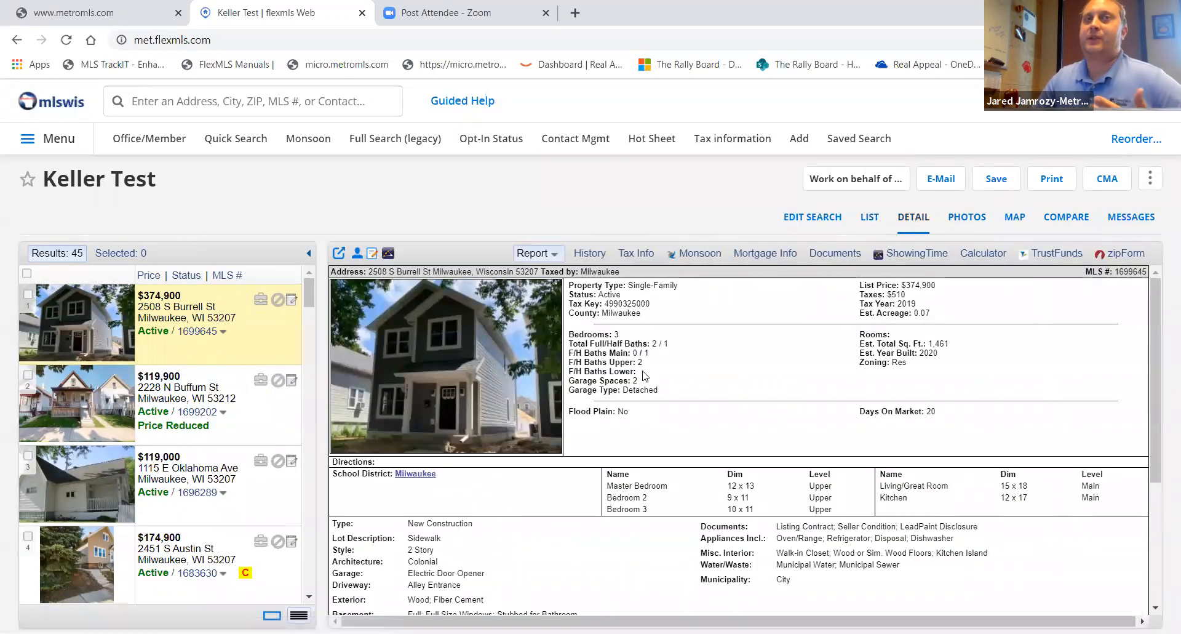
scroll(644, 376, down, 2)
scroll(645, 375, down, 3)
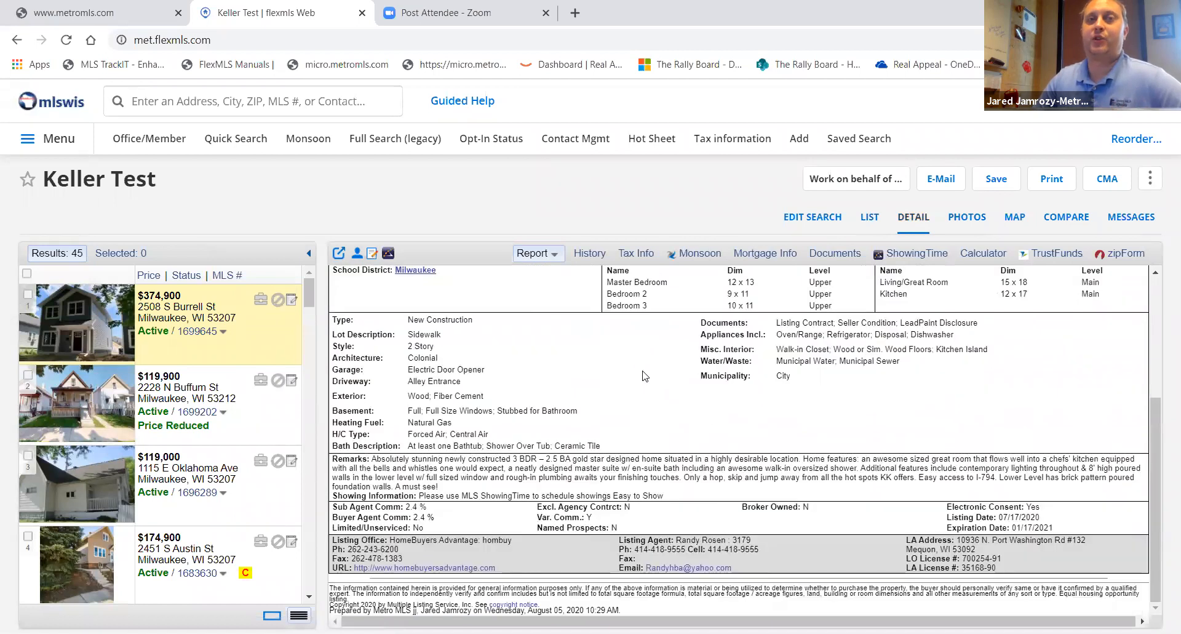
scroll(645, 376, up, 3)
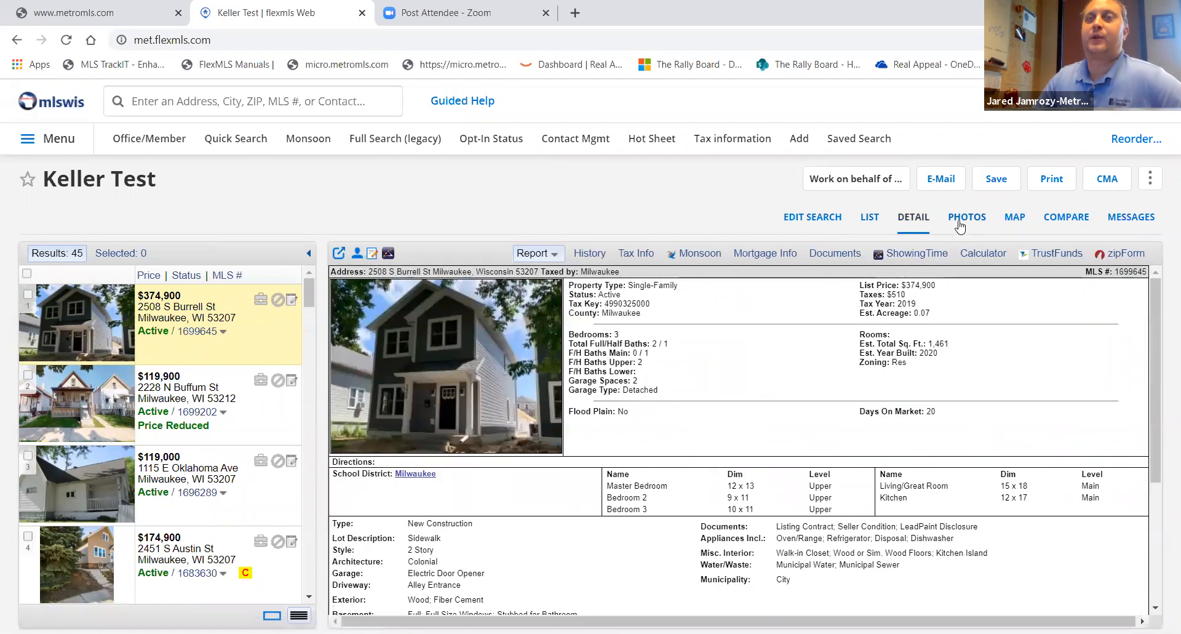
click(959, 223)
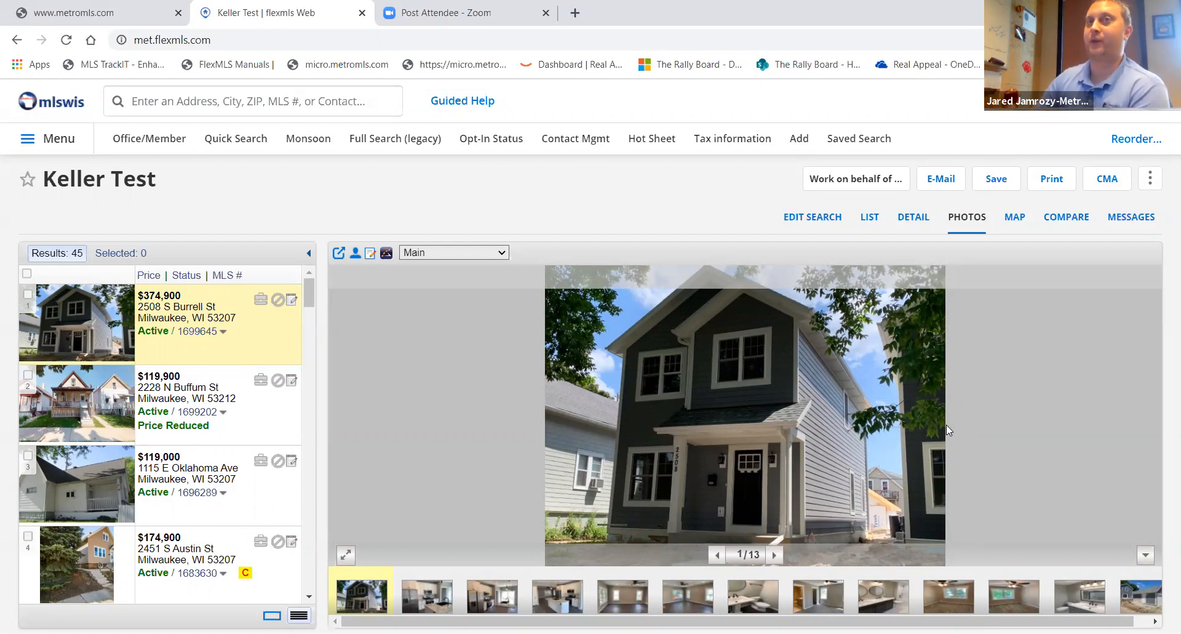
- Show the results on the map in satellite mode, zoomed into the Bay View area near S California St
click(1014, 220)
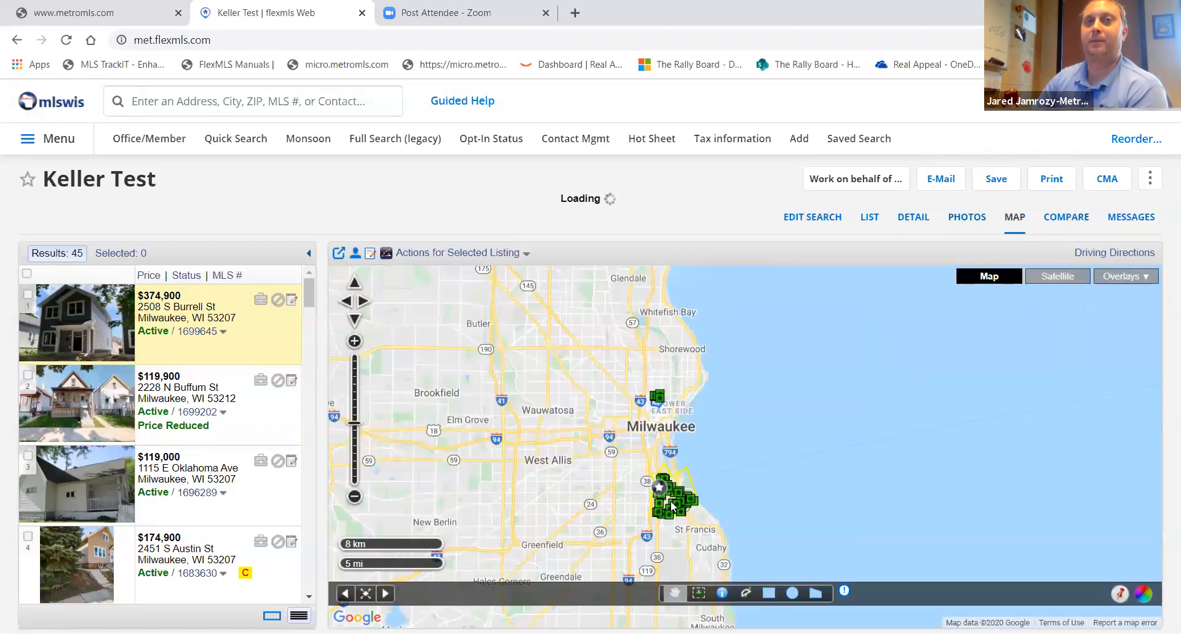
scroll(674, 504, up, 2)
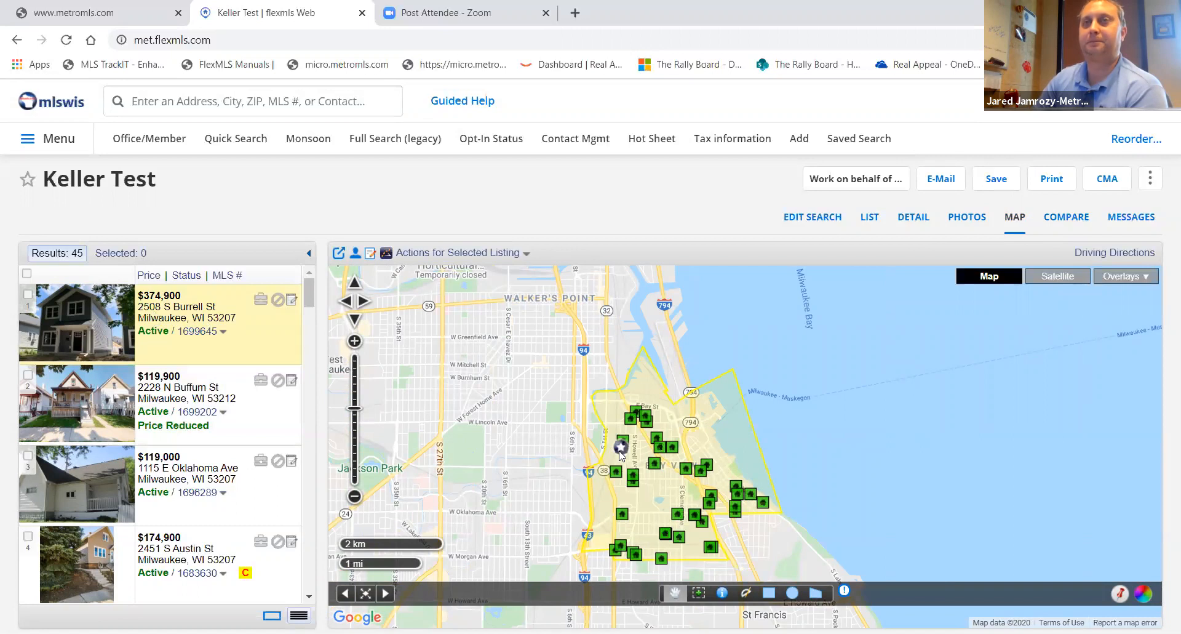
click(1055, 280)
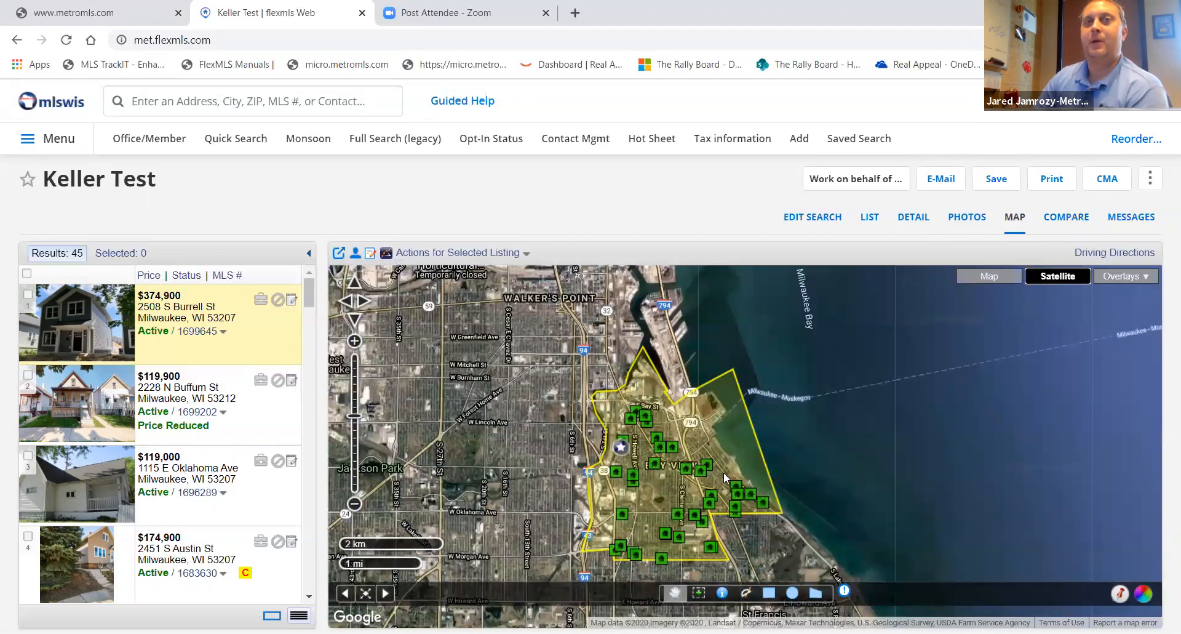
scroll(668, 470, up, 3)
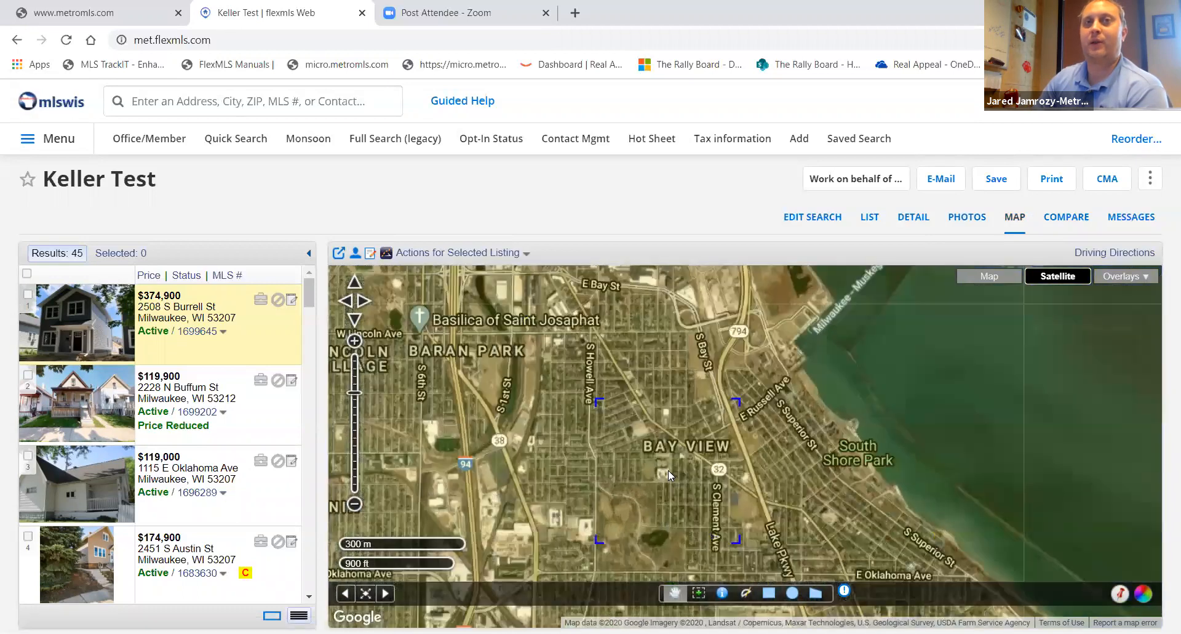
scroll(832, 497, up, 2)
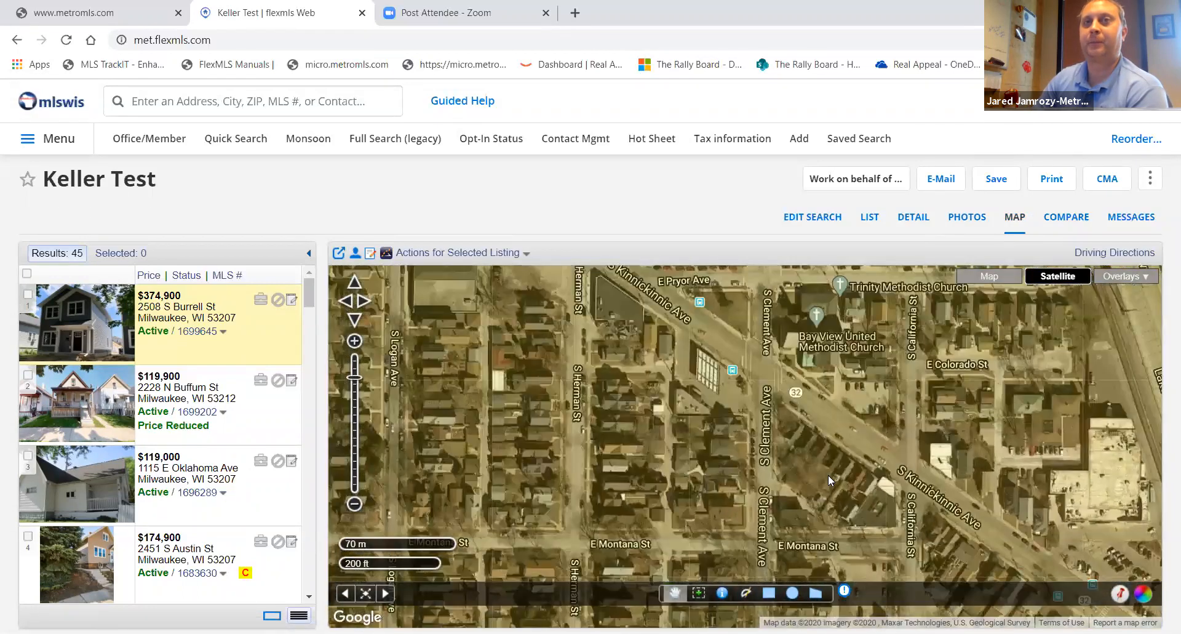
drag(816, 415, 758, 485)
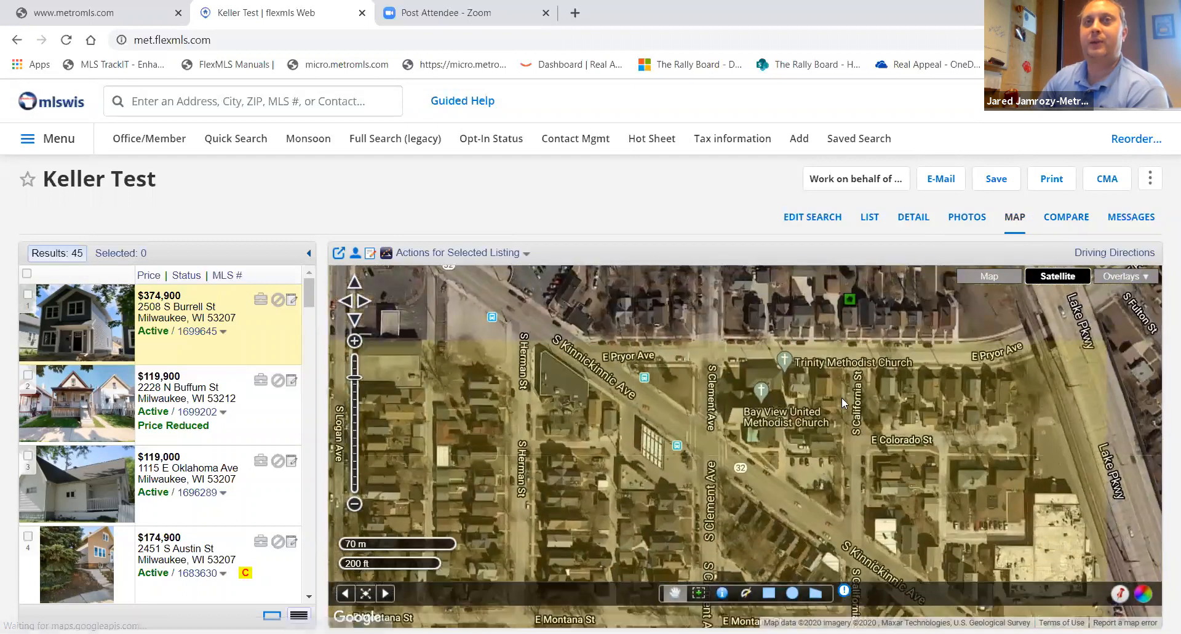
scroll(883, 379, up, 3)
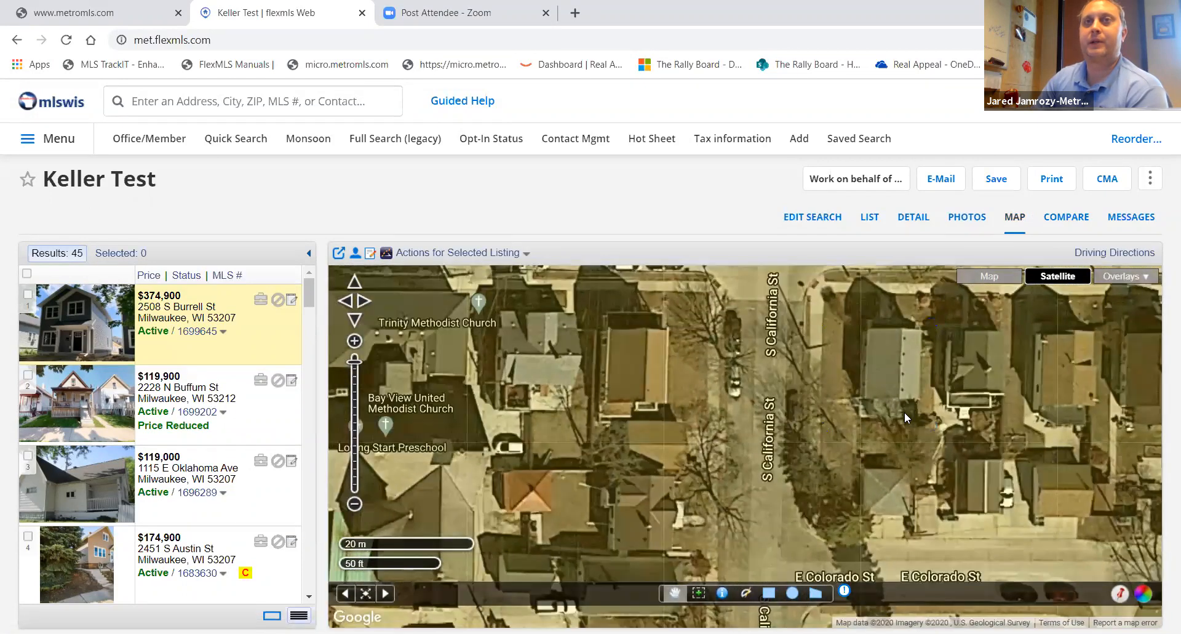
drag(898, 387, 837, 448)
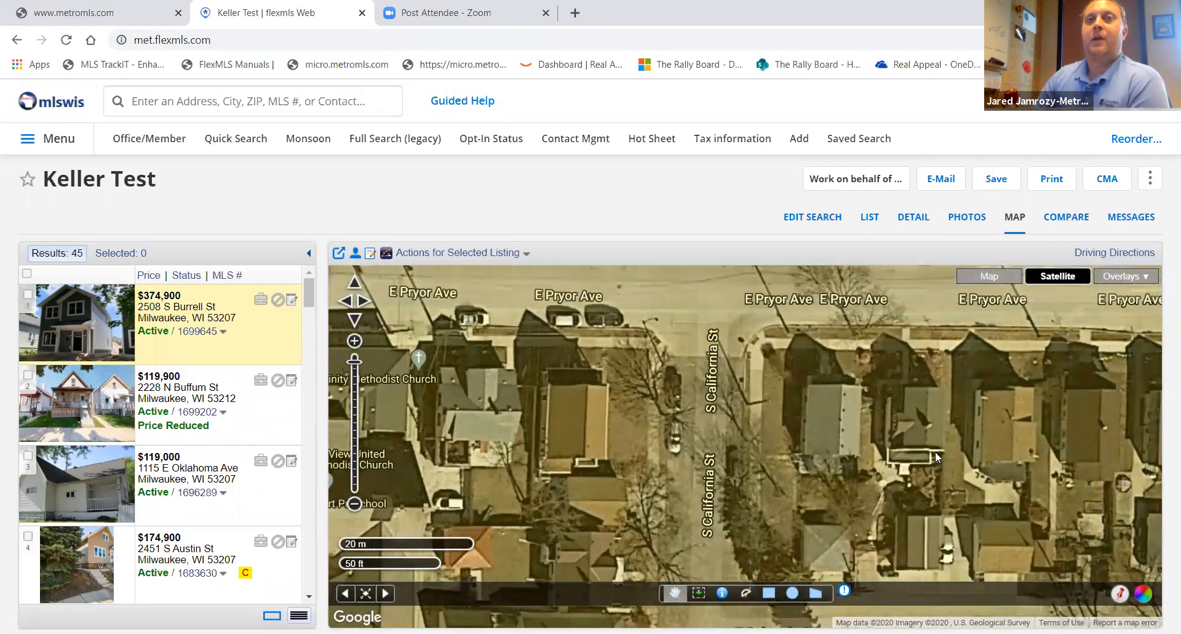
- Use the parcel information tool to inspect a parcel beside S California St, then close its popup
click(724, 595)
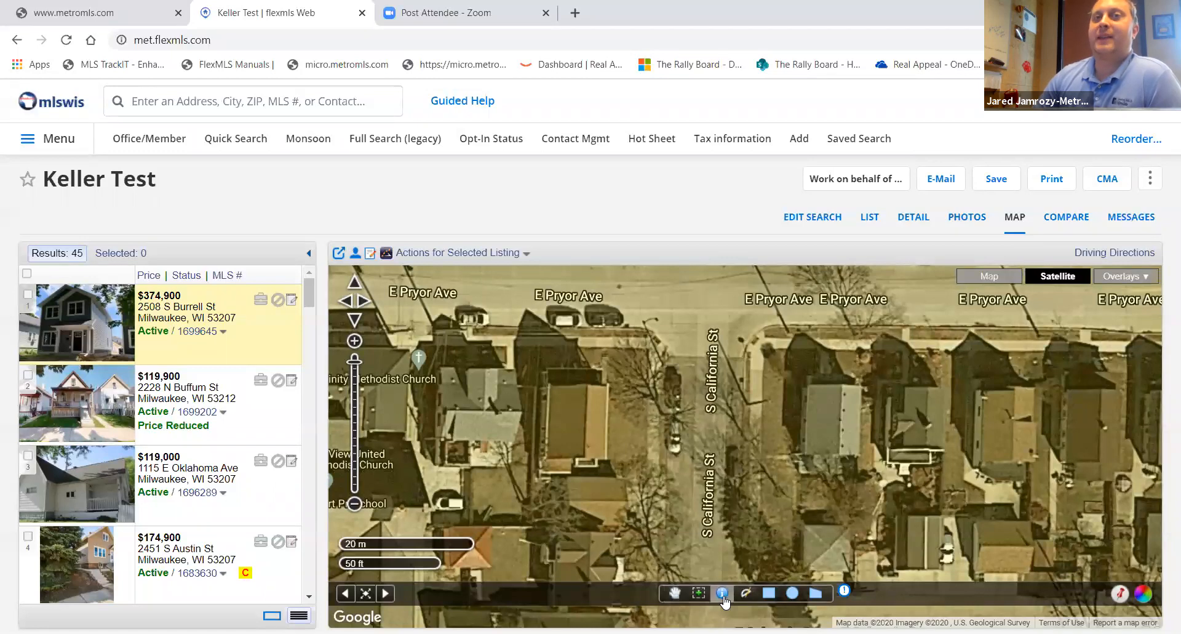
click(816, 417)
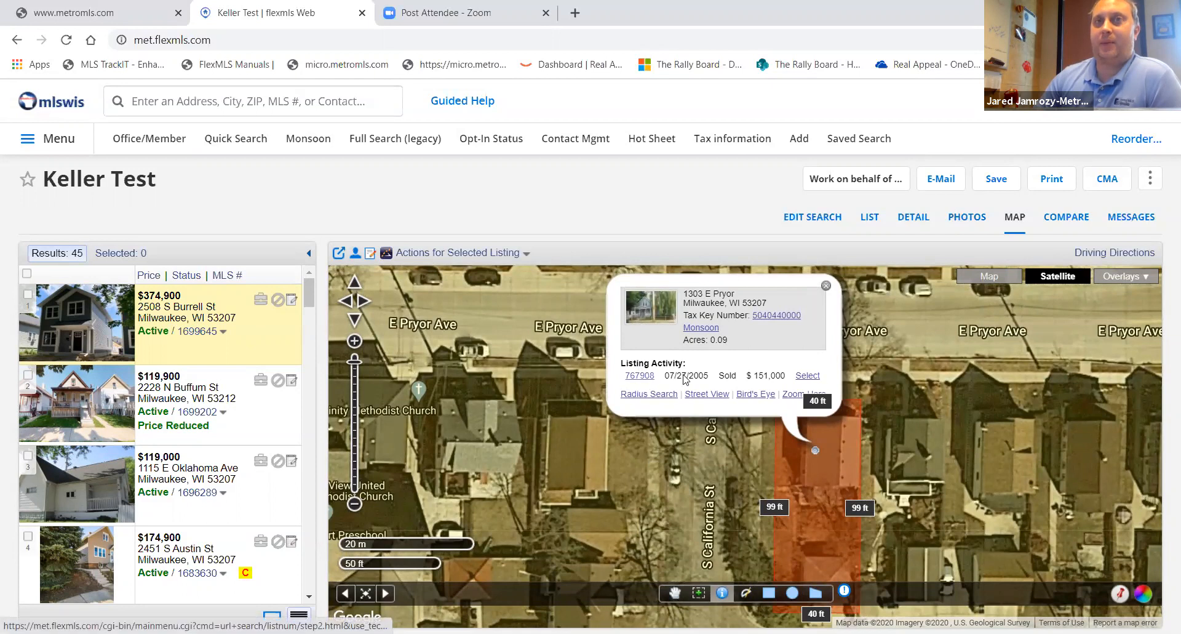
click(826, 285)
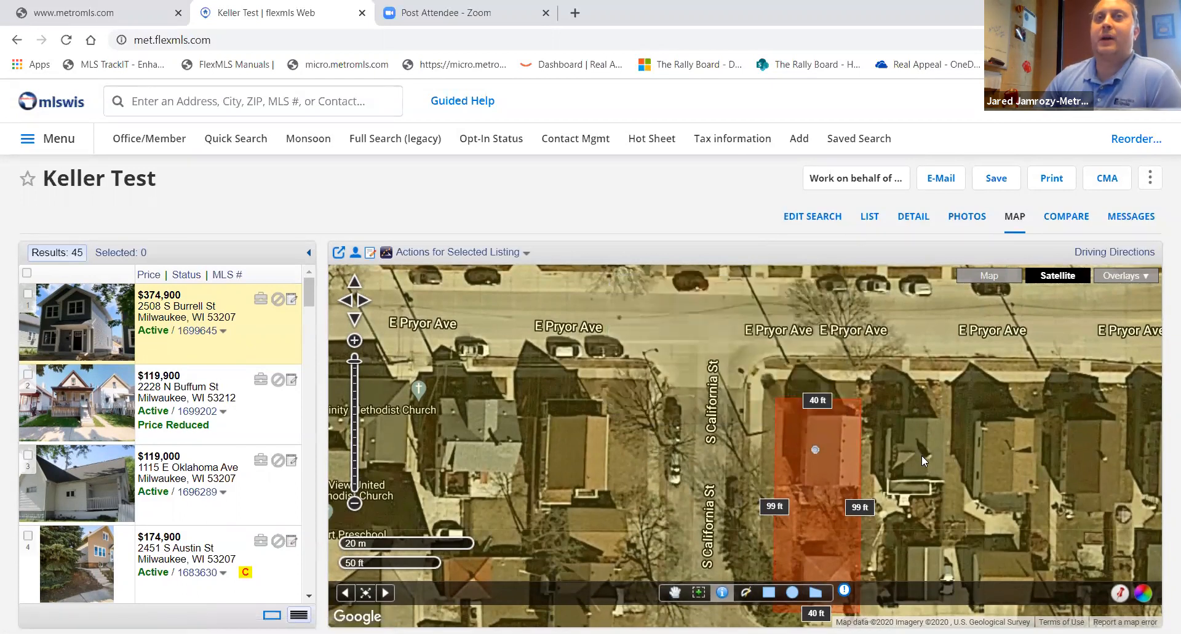
scroll(922, 455, down, 1)
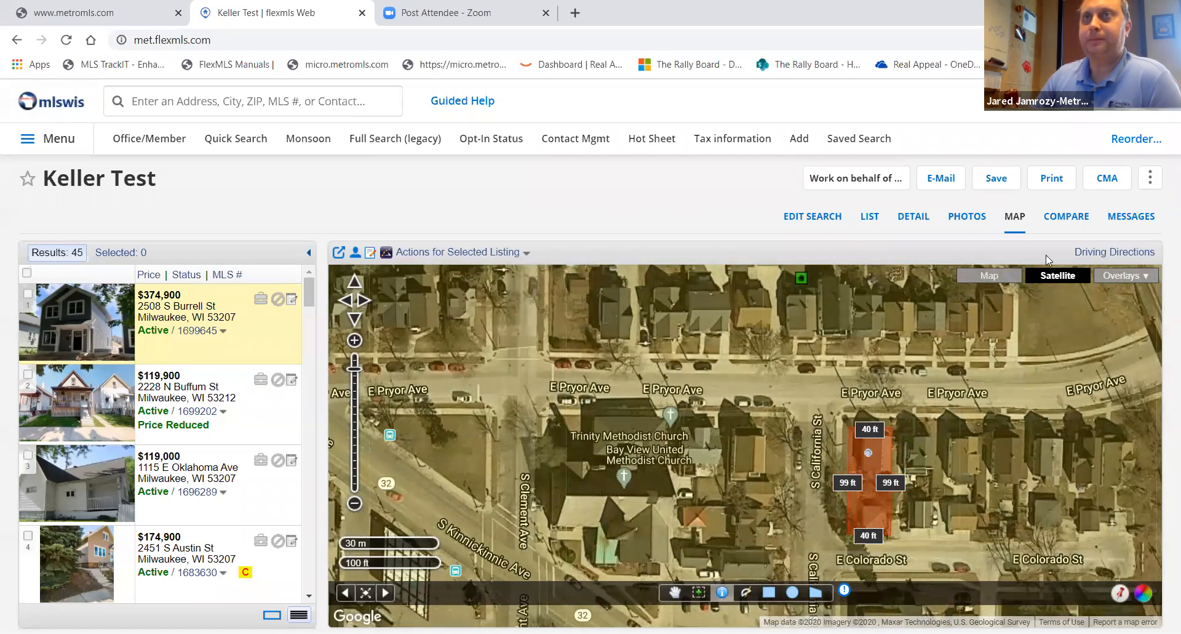
- Open the comparison statistics for the search and review the save options
click(1064, 219)
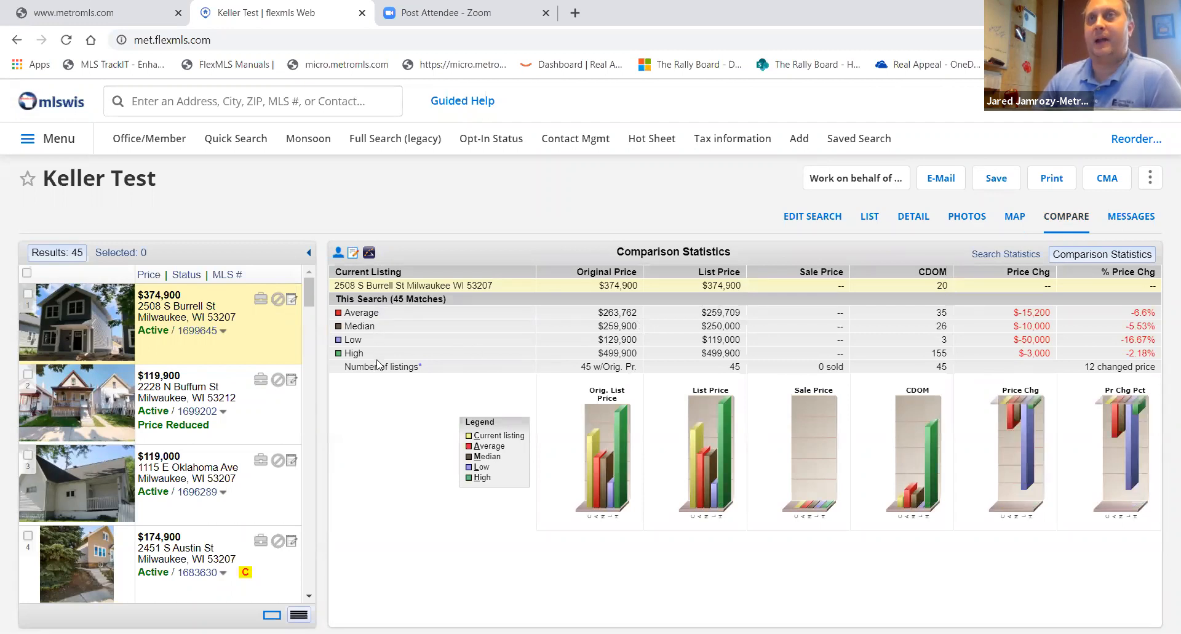
click(997, 181)
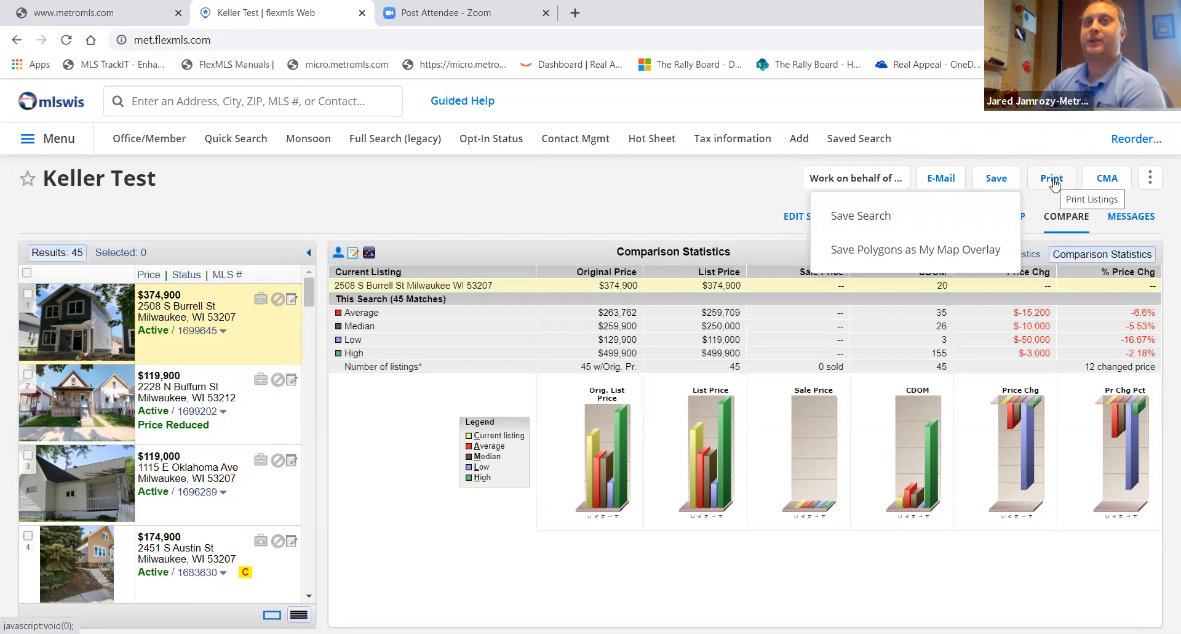
- Open the CMA menu, glance at the Wiredata PropertyLink tab, and return to flexmls
click(1108, 179)
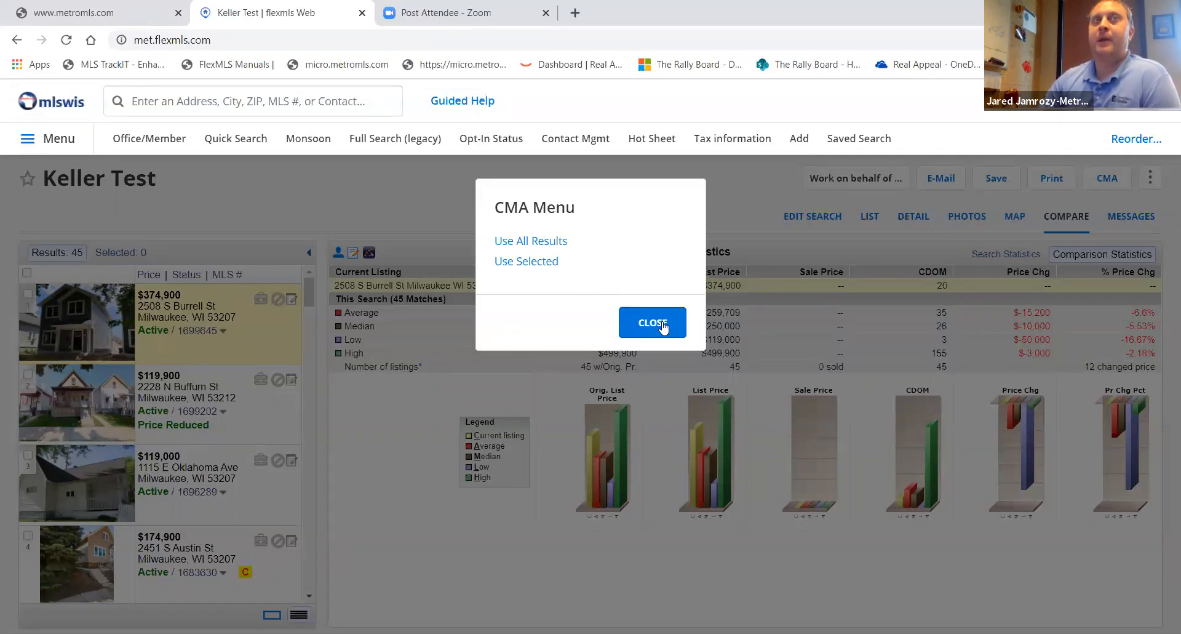
click(736, 139)
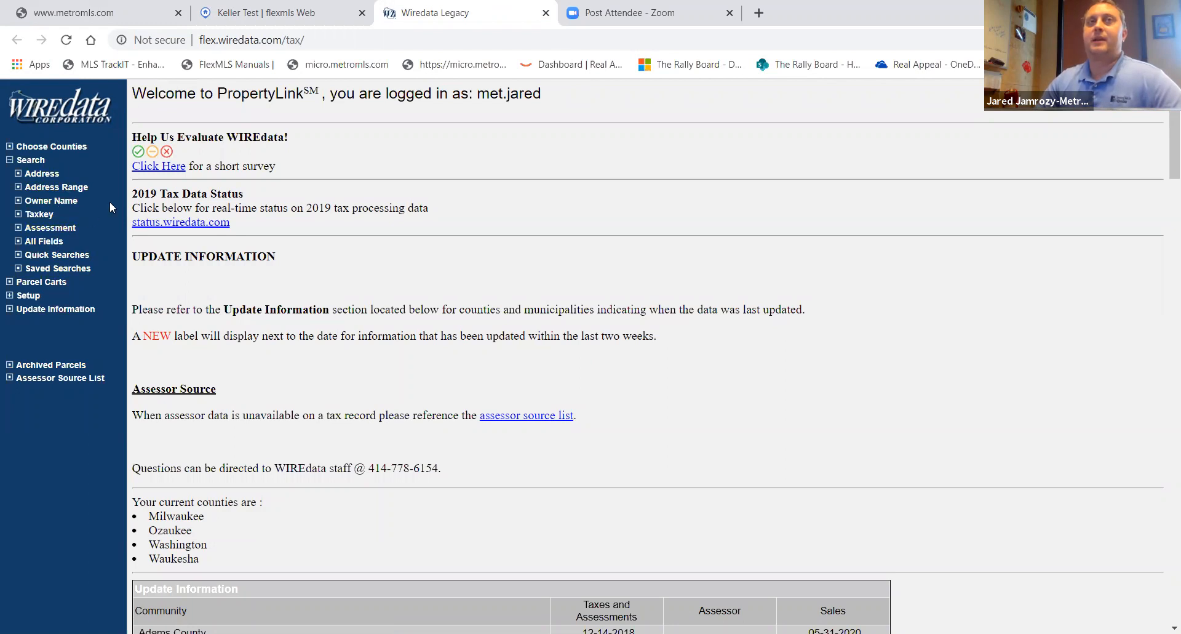
click(327, 23)
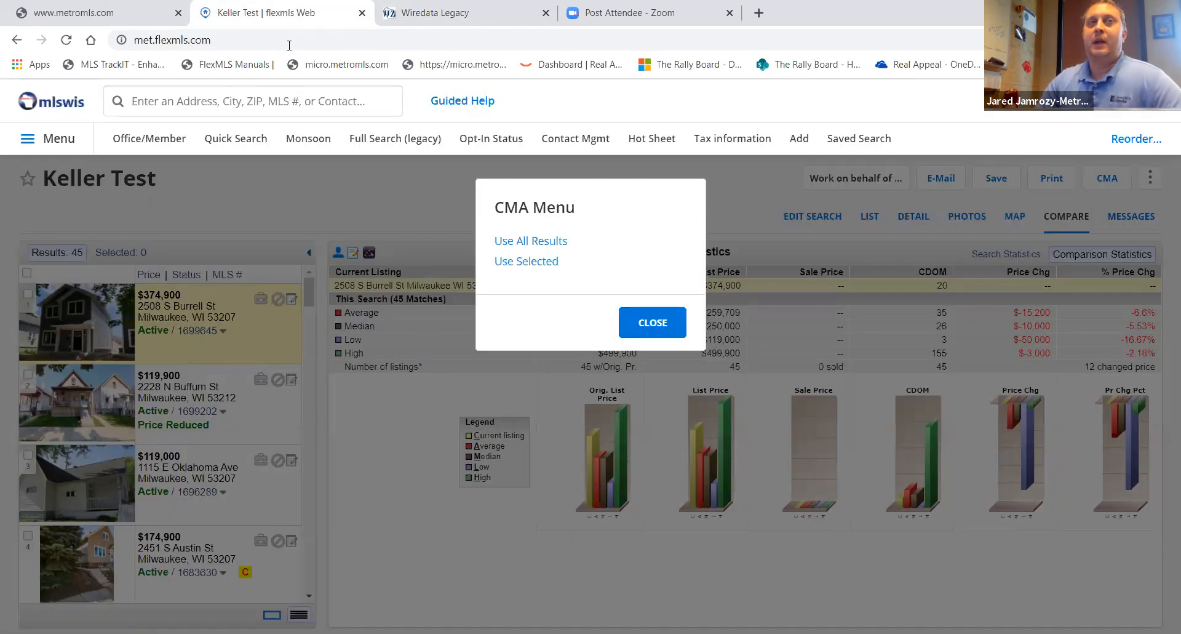
- Open Monsoon from the flexmls menu and search its records for a recently used property address
click(307, 143)
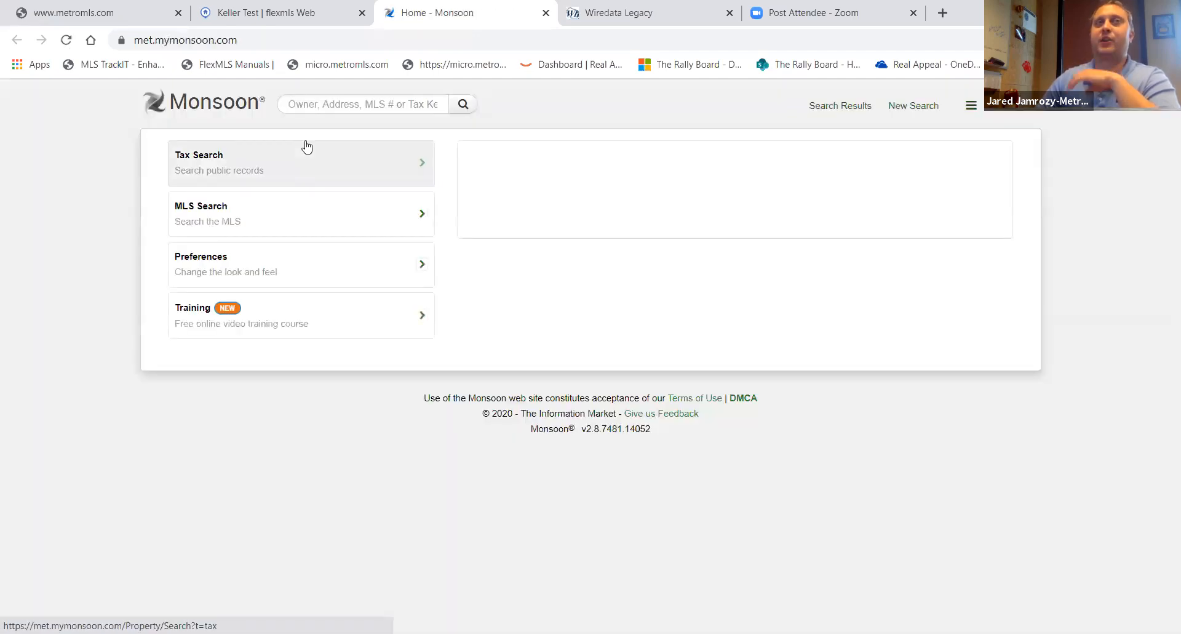
click(326, 103)
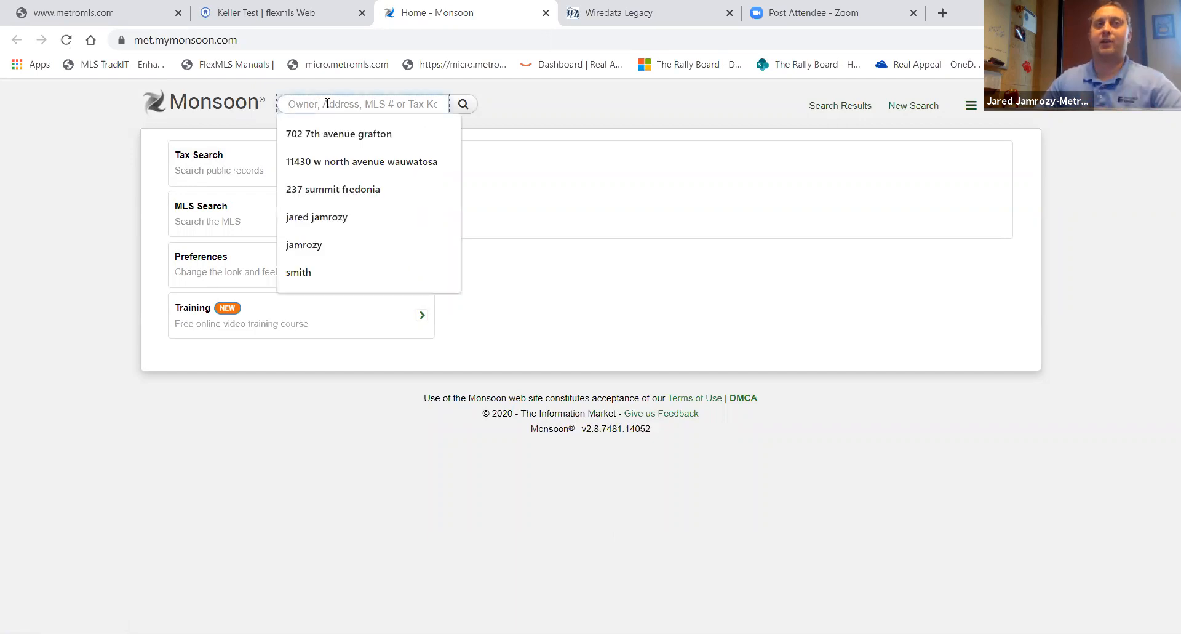
click(334, 134)
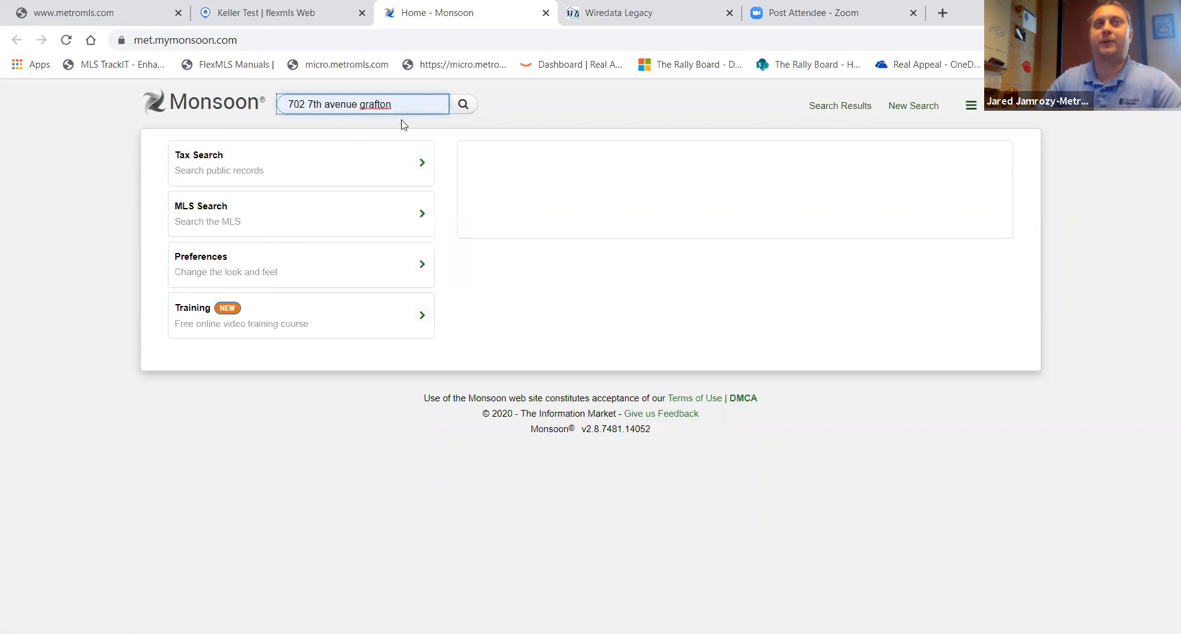
click(468, 110)
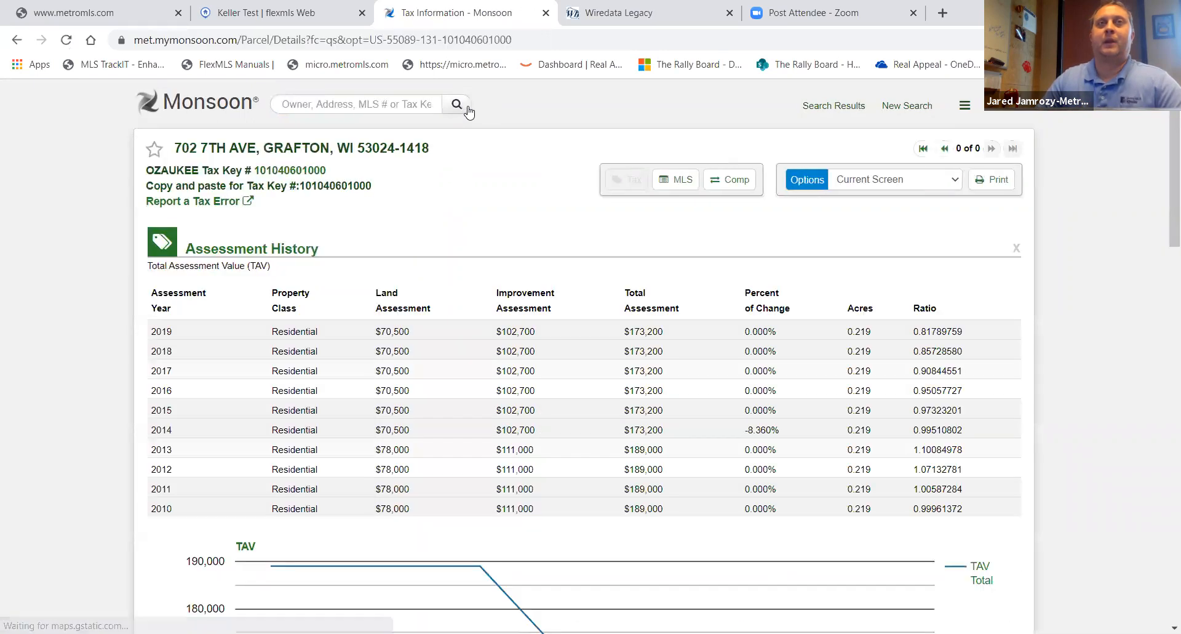
- Open Monsoon preferences, browse the theme options, and save the Monsoon Blue theme
click(184, 114)
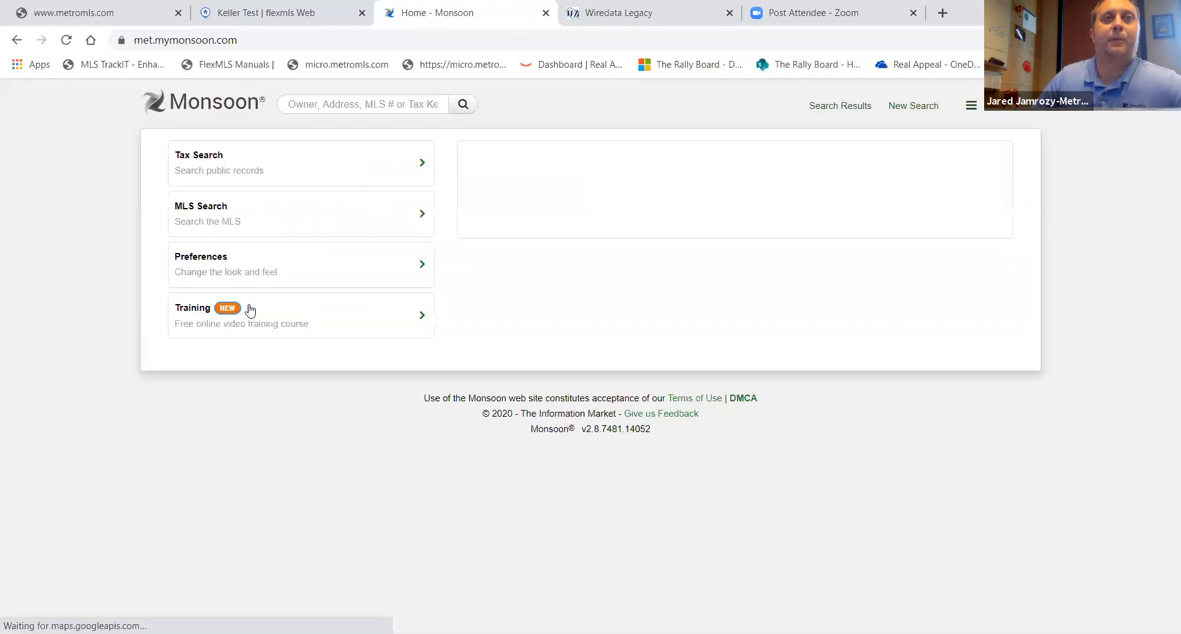
click(211, 269)
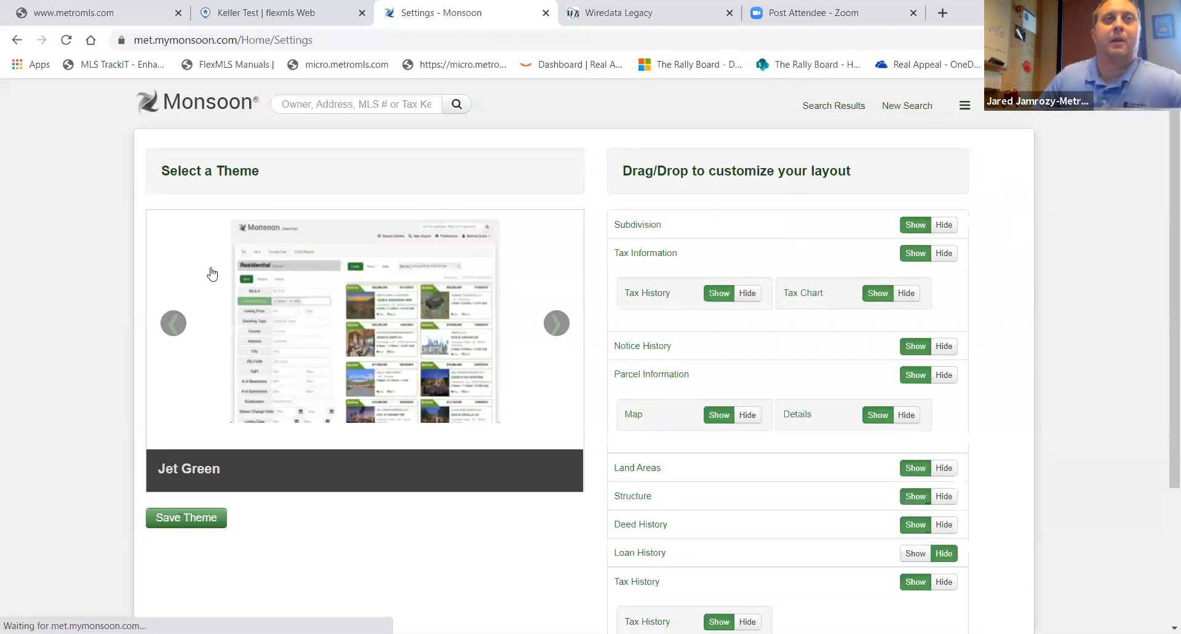
click(557, 326)
click(558, 326)
click(557, 326)
click(557, 326)
click(559, 331)
click(197, 516)
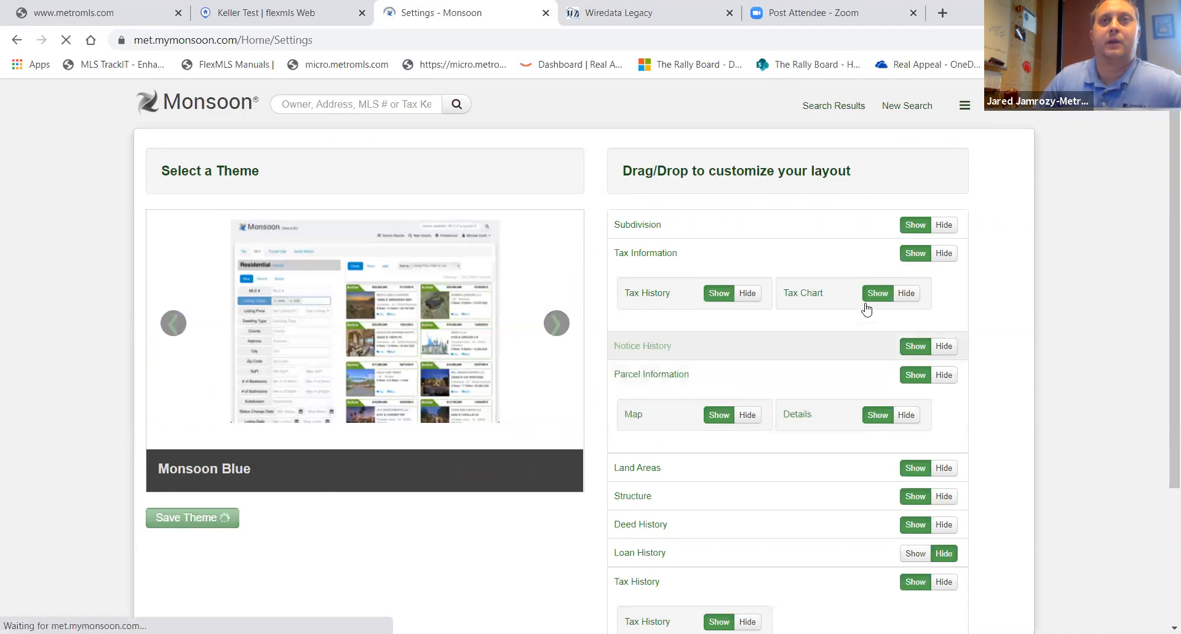
- Reset the section layout to its original settings and save the layout
scroll(975, 297, down, 3)
click(717, 525)
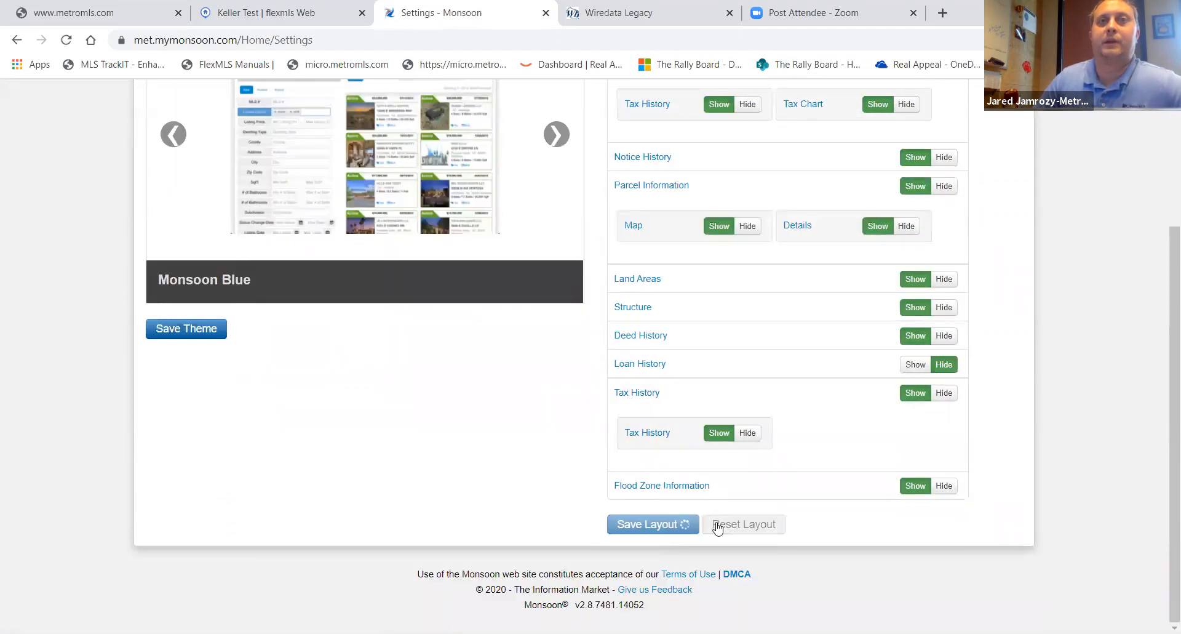
click(677, 522)
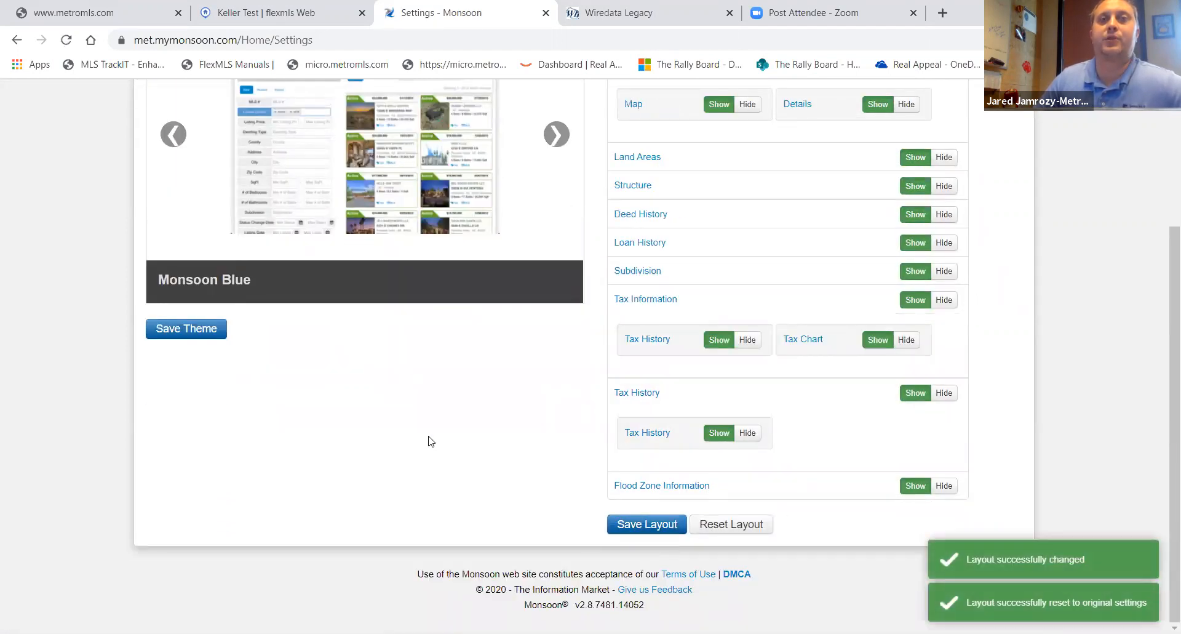
- Search again for the same recent property address to open its tax information report
scroll(429, 441, up, 3)
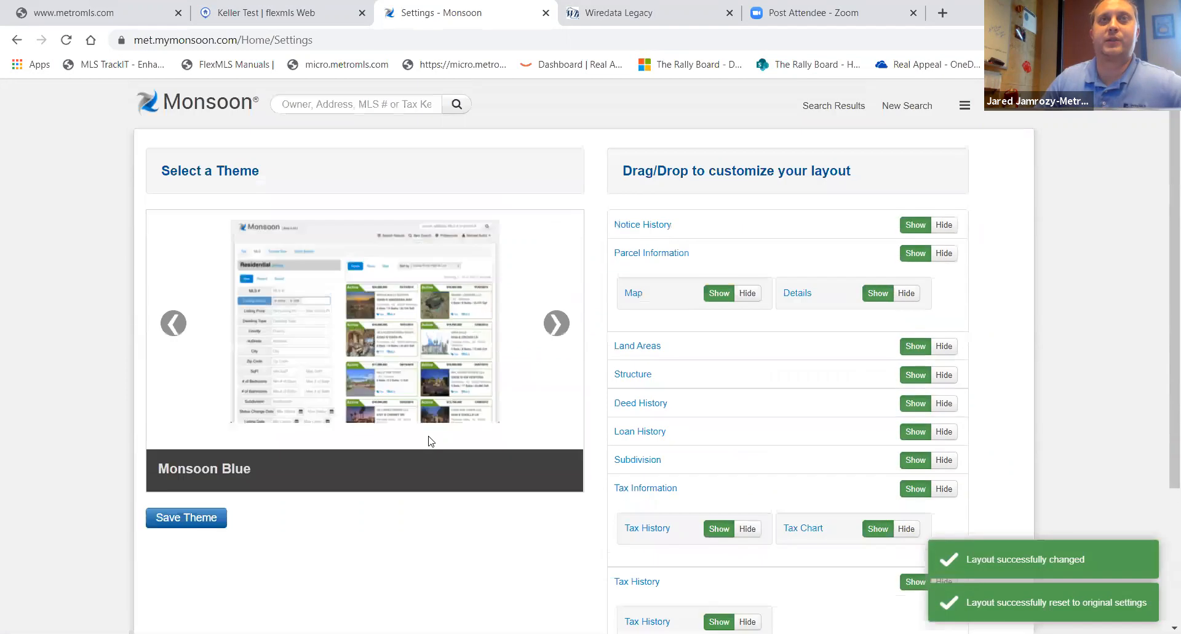
click(347, 106)
click(334, 130)
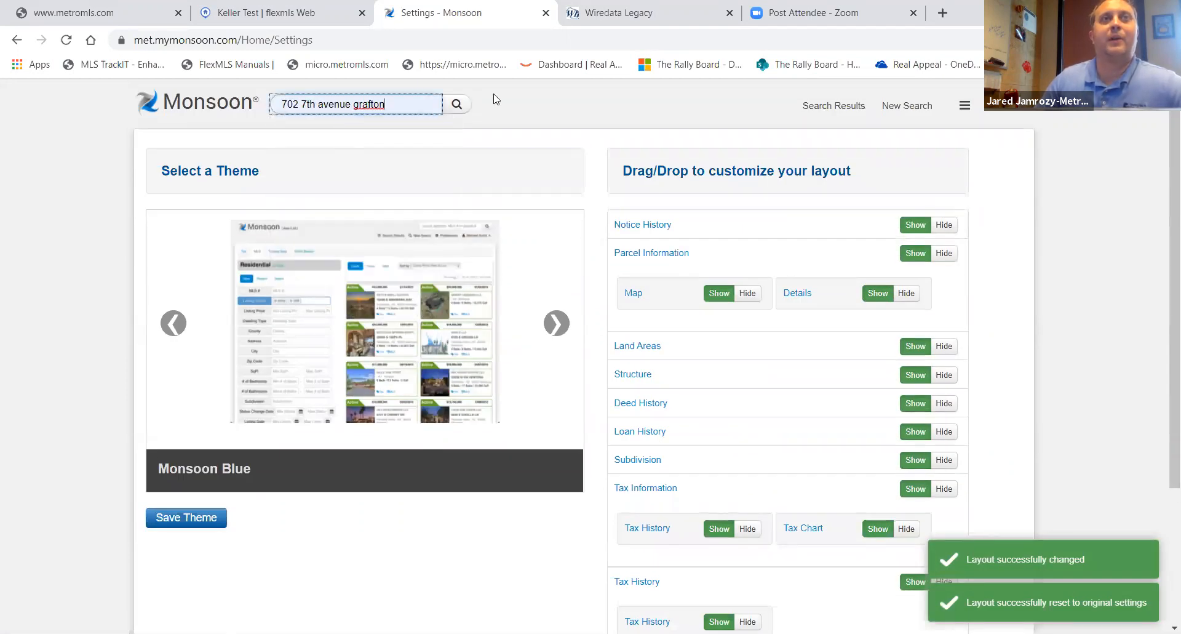
click(458, 105)
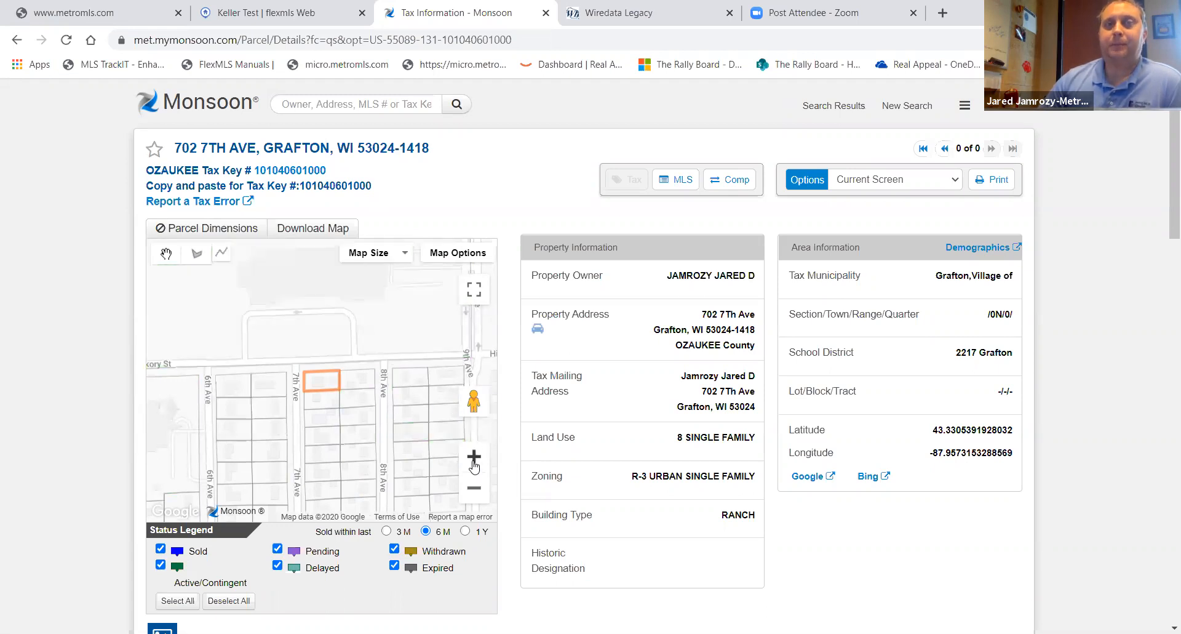
- Scroll through the parcel's tax report sections: land, structure, deed, loan, assessment, tax and flood information
scroll(507, 464, down, 1)
scroll(507, 464, down, 1)
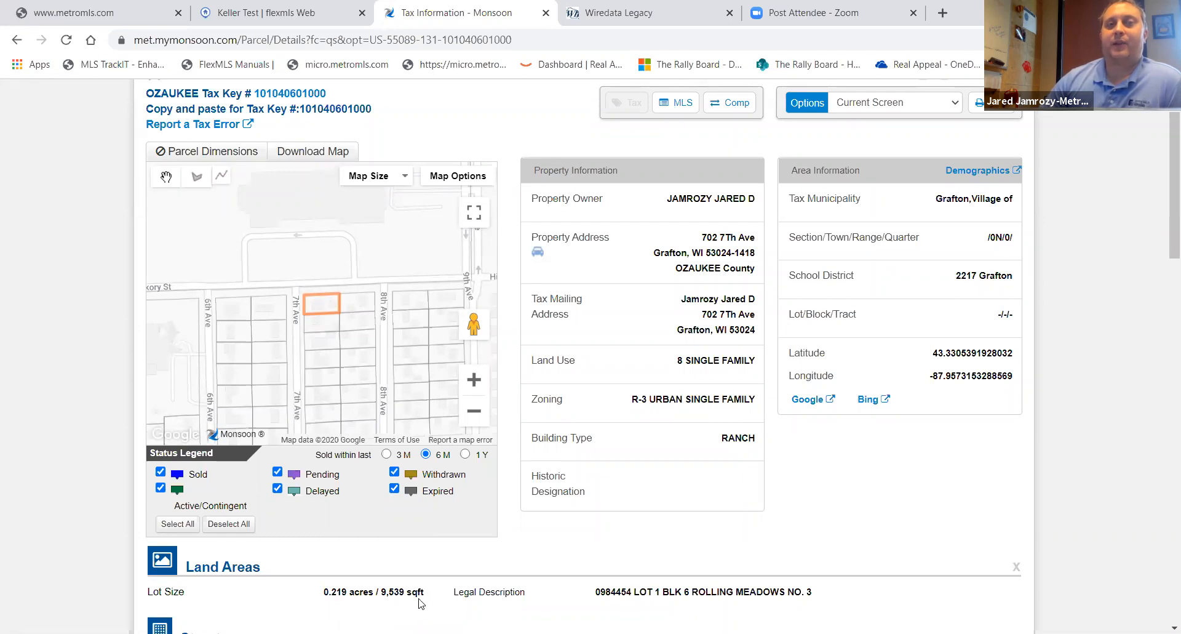
scroll(411, 606, down, 1)
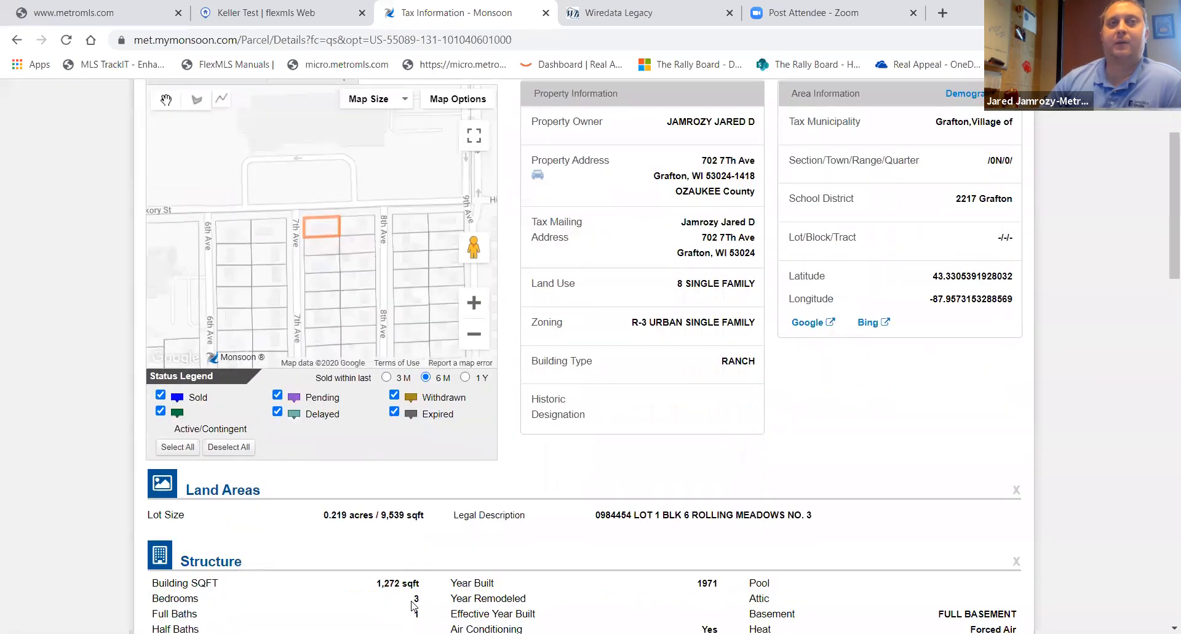
scroll(411, 606, down, 1)
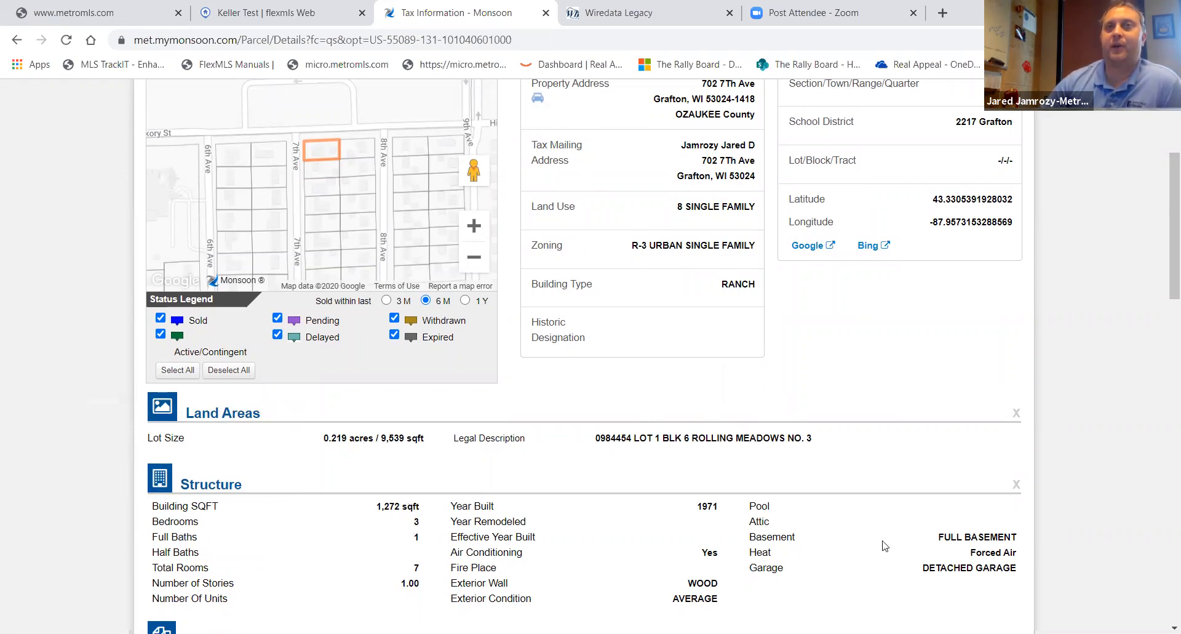
scroll(789, 536, down, 4)
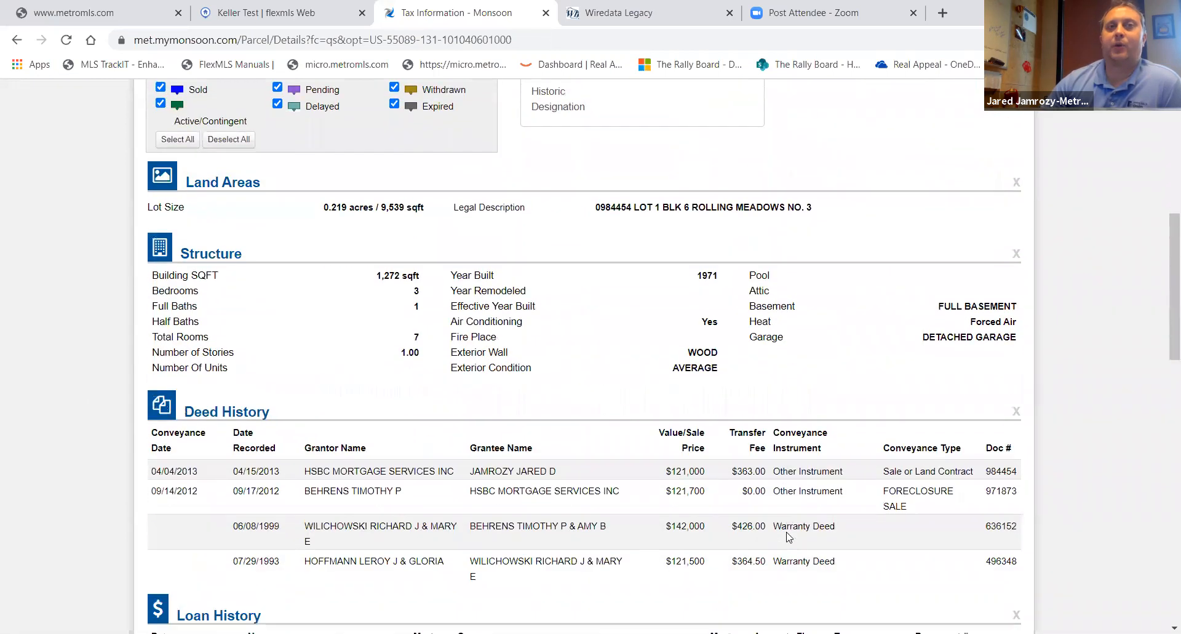
scroll(789, 536, down, 1)
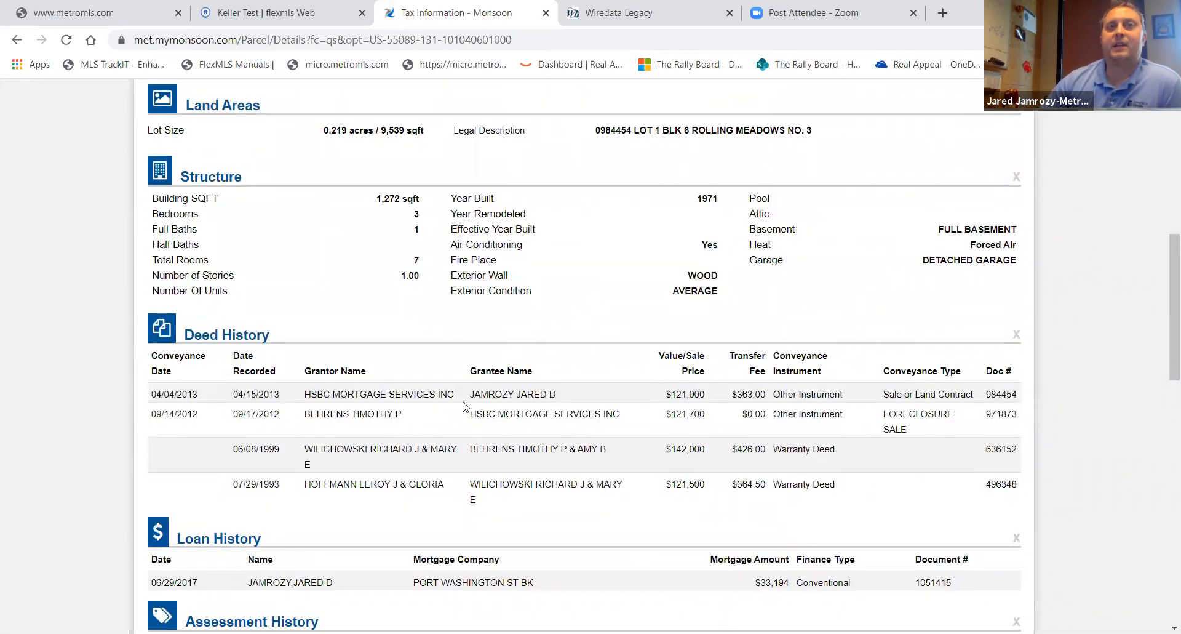
scroll(449, 427, down, 2)
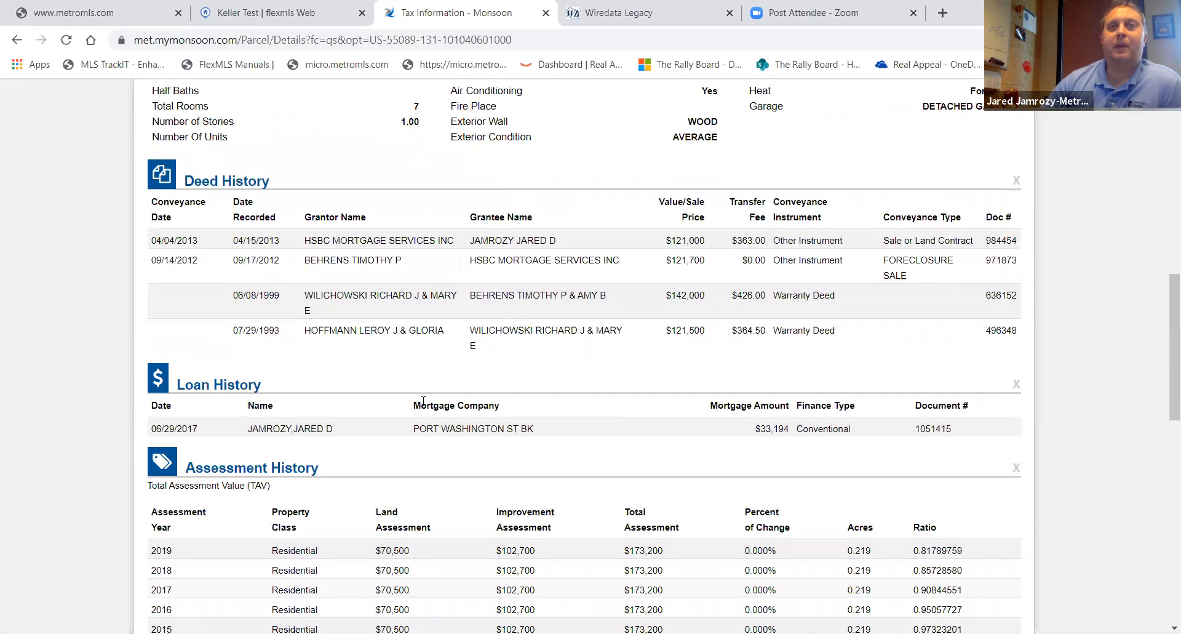
scroll(406, 446, down, 3)
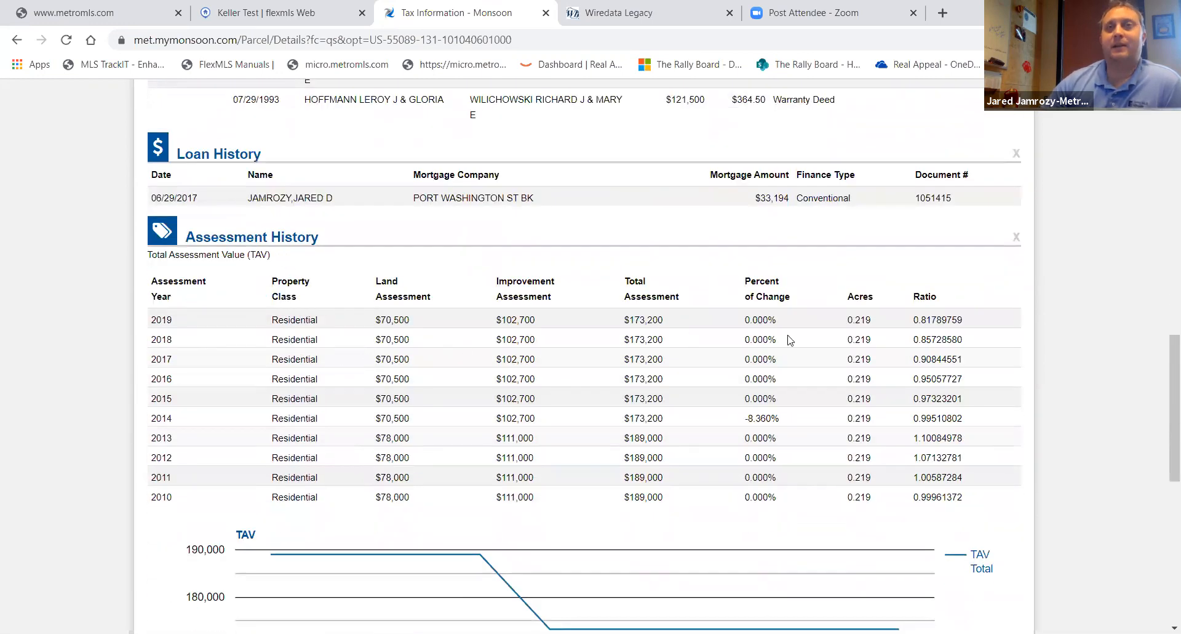
scroll(790, 340, down, 2)
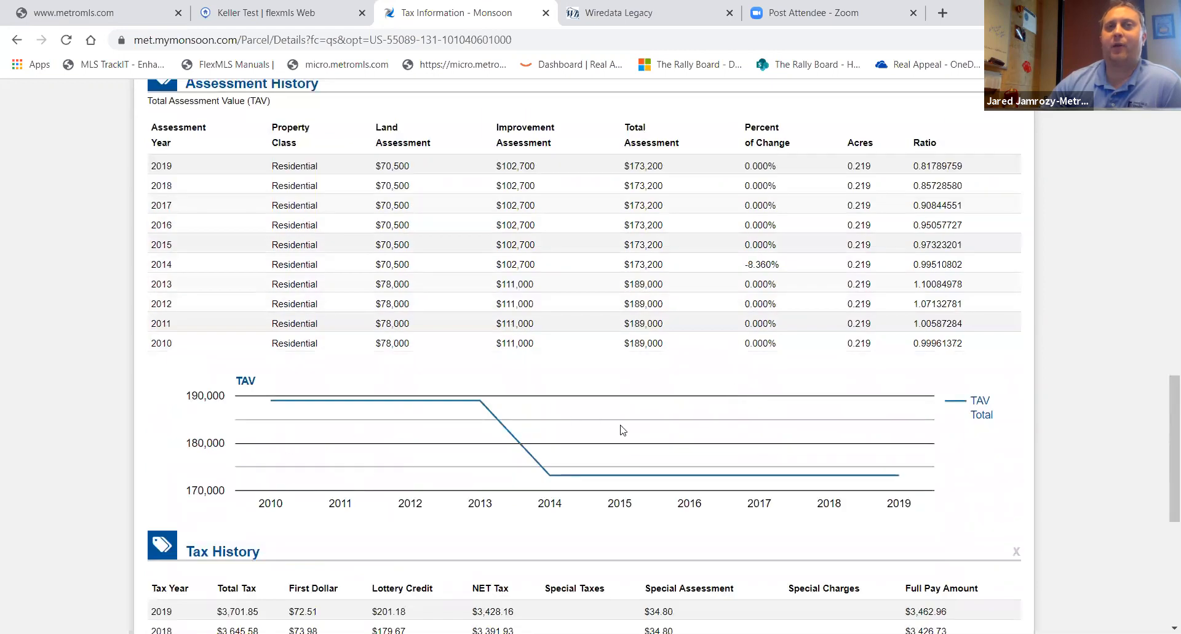
scroll(623, 429, down, 5)
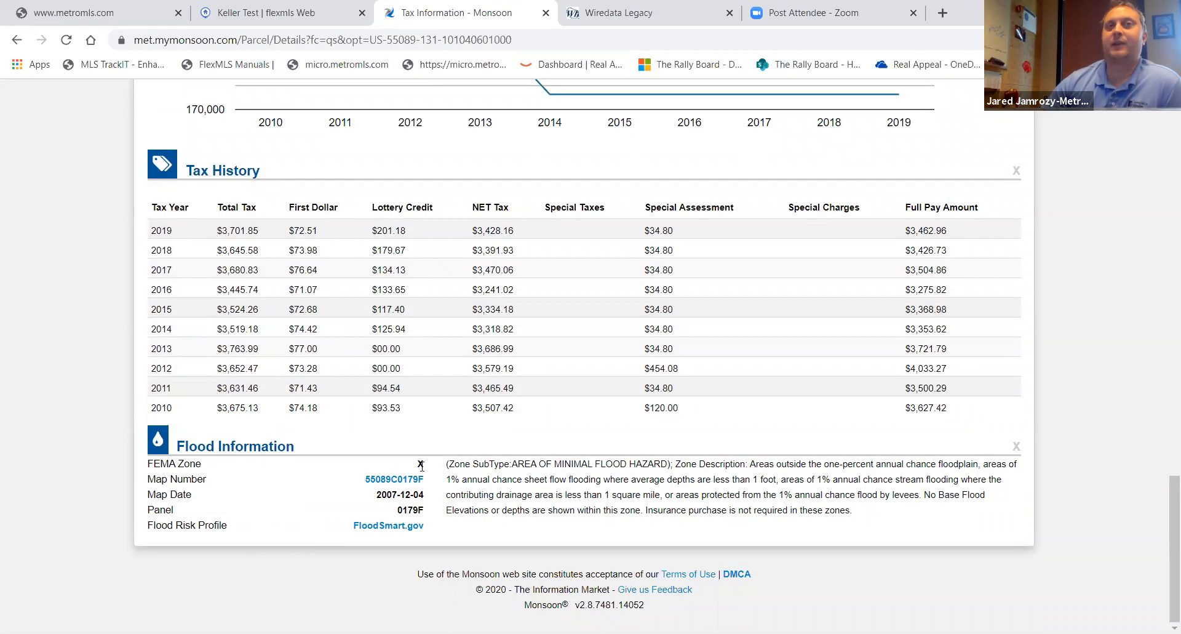
scroll(783, 394, up, 1)
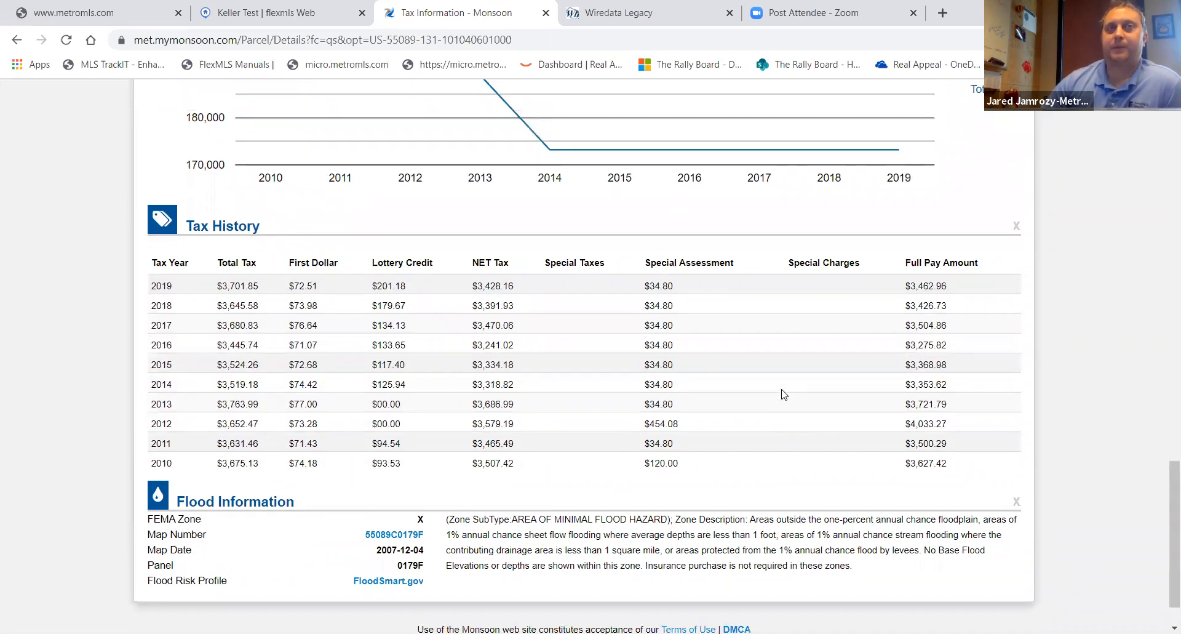
scroll(782, 394, up, 20)
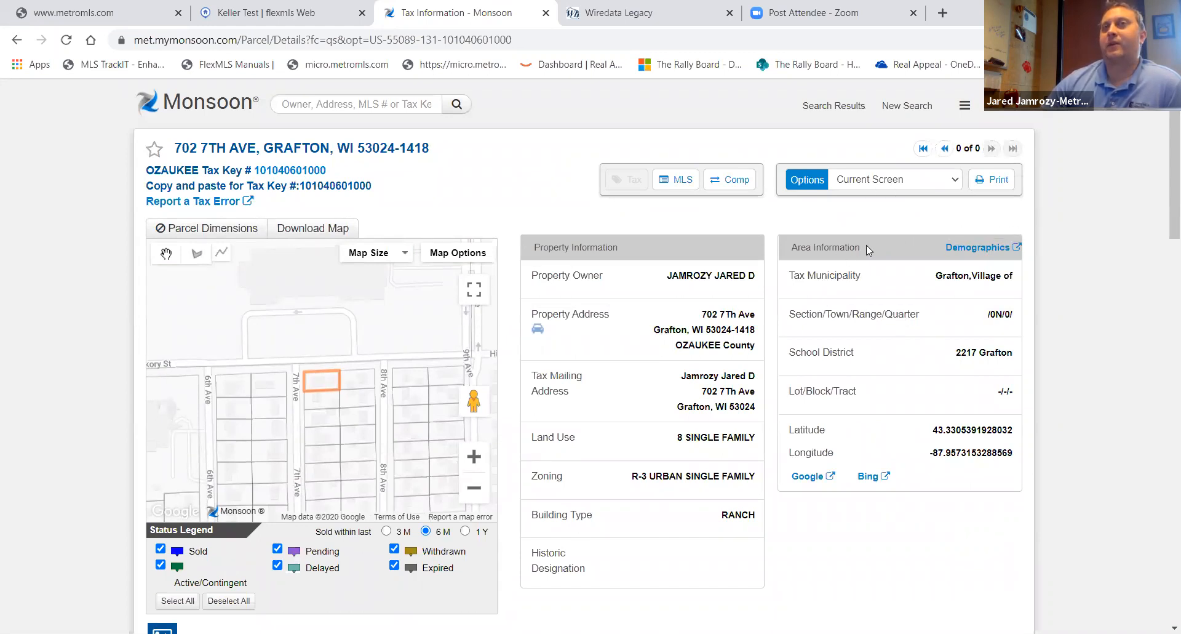
- Open the parcel's Demographics report, review its population, housing, quality of life and local business sections, and open its report selector
click(979, 248)
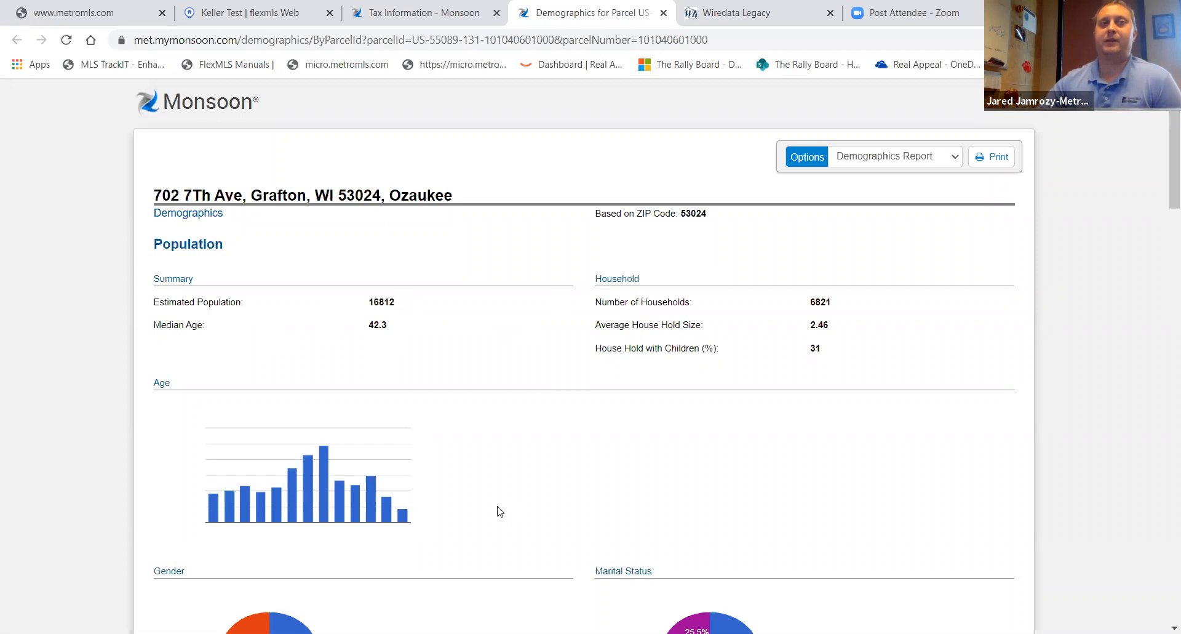
scroll(496, 480, down, 4)
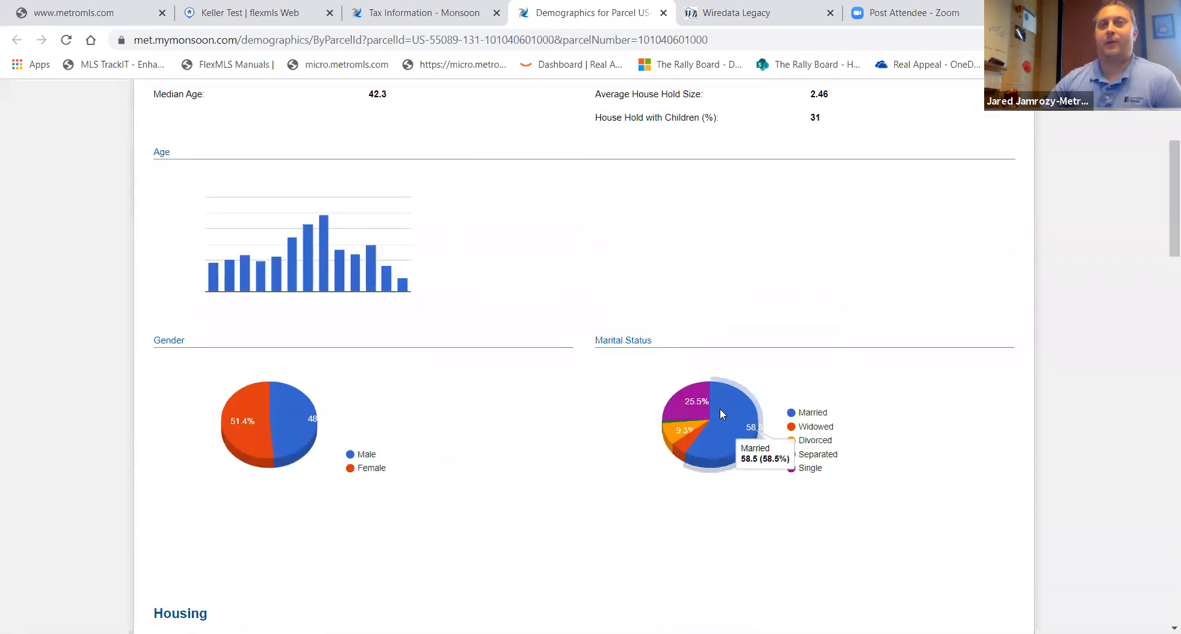
scroll(449, 452, down, 5)
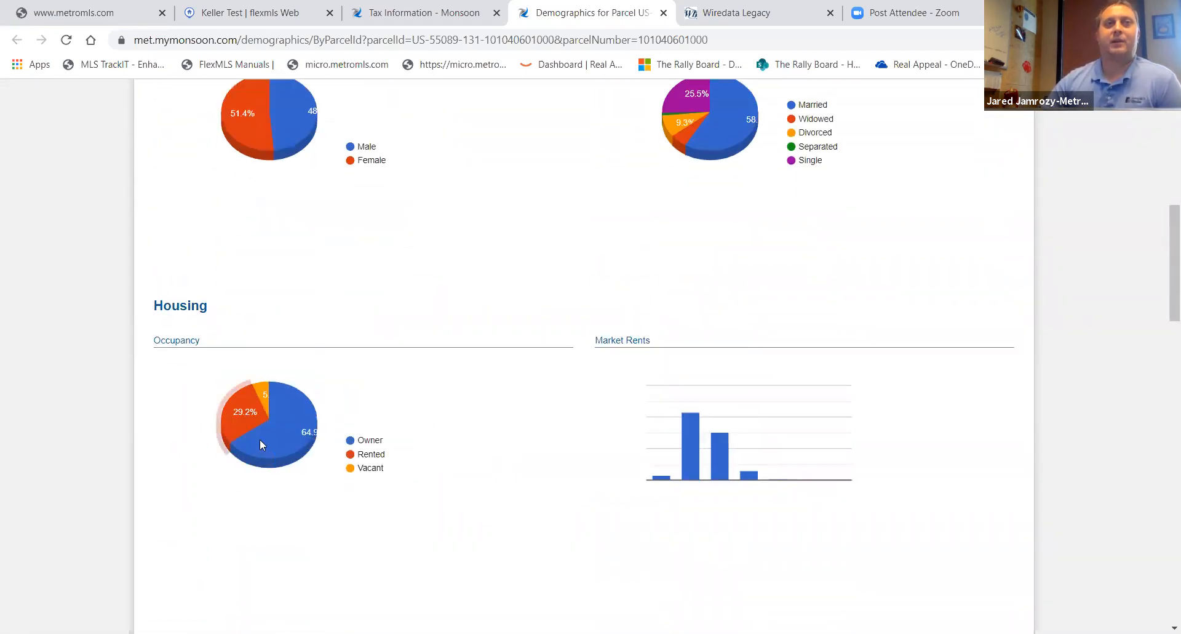
scroll(509, 485, down, 5)
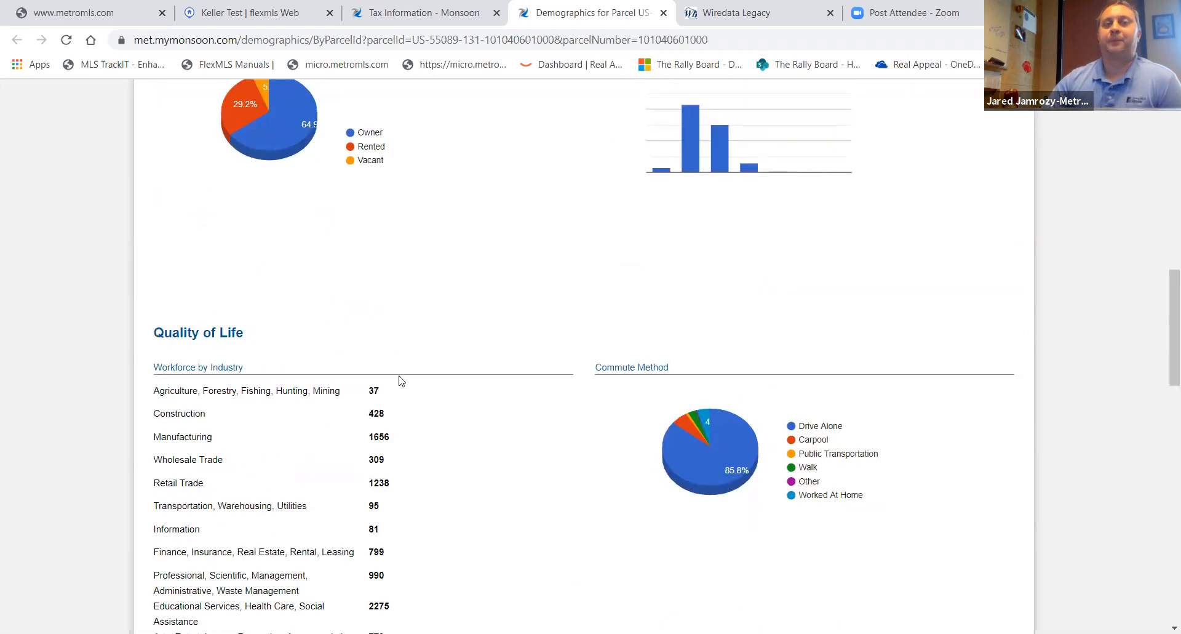
scroll(381, 339, down, 3)
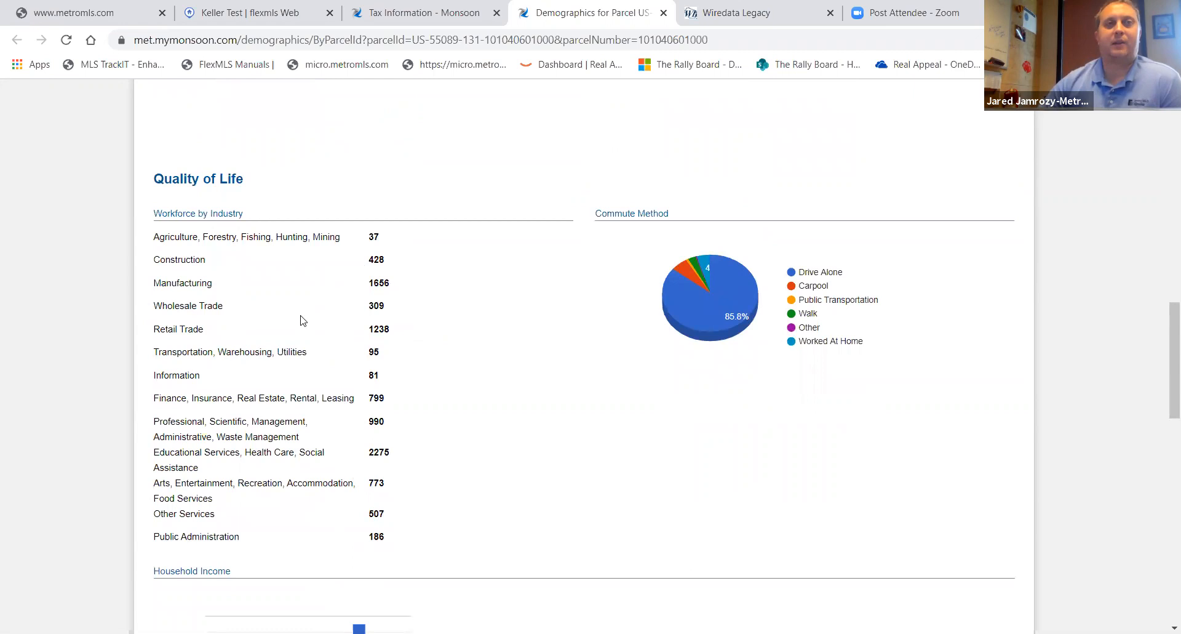
scroll(451, 374, down, 8)
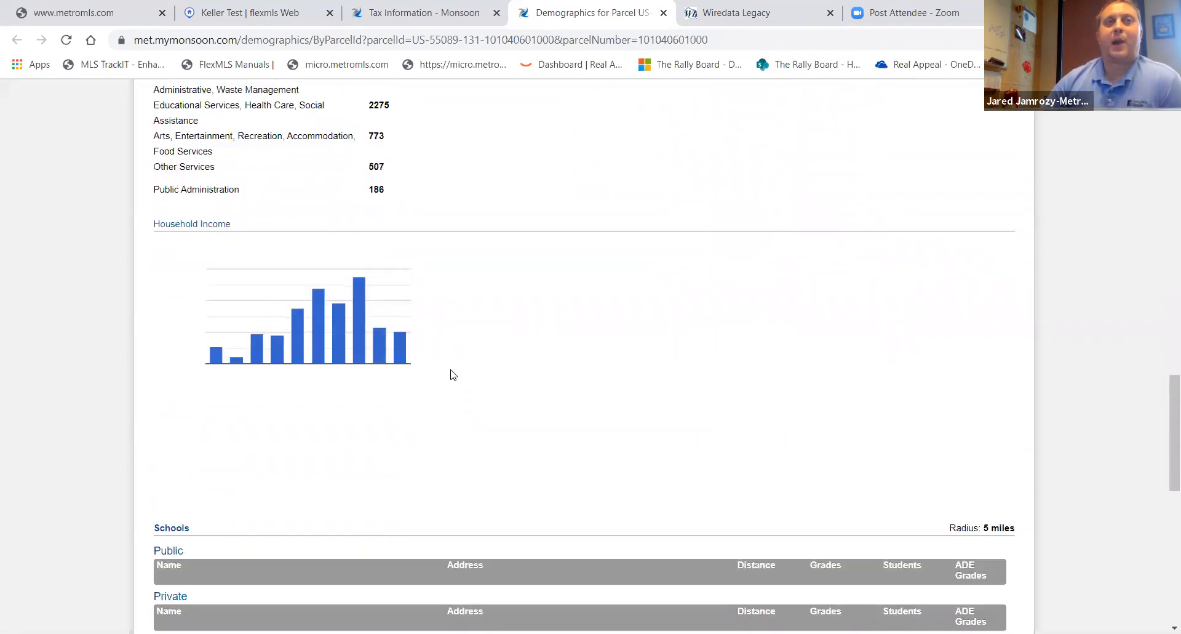
scroll(454, 374, down, 6)
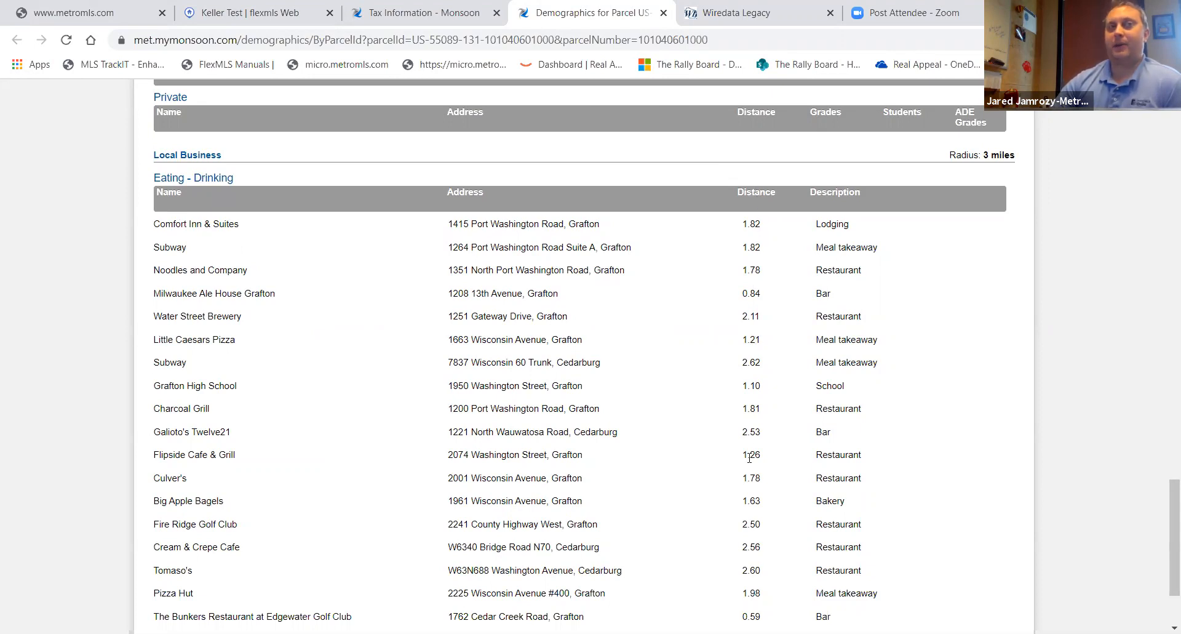
scroll(749, 457, down, 2)
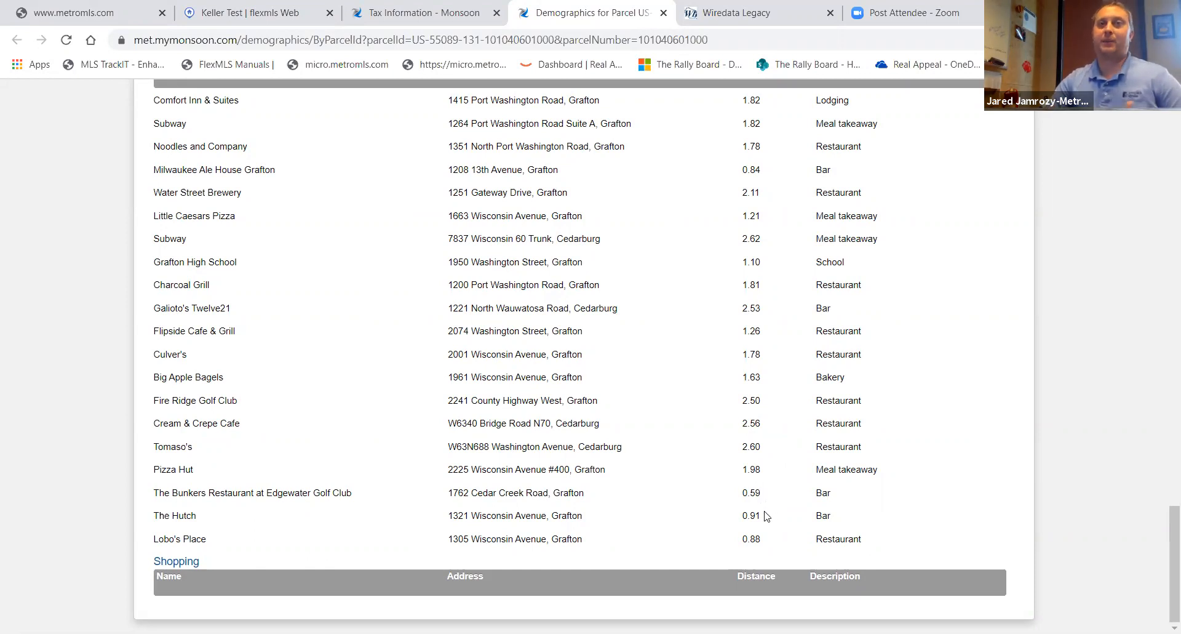
scroll(738, 474, up, 3)
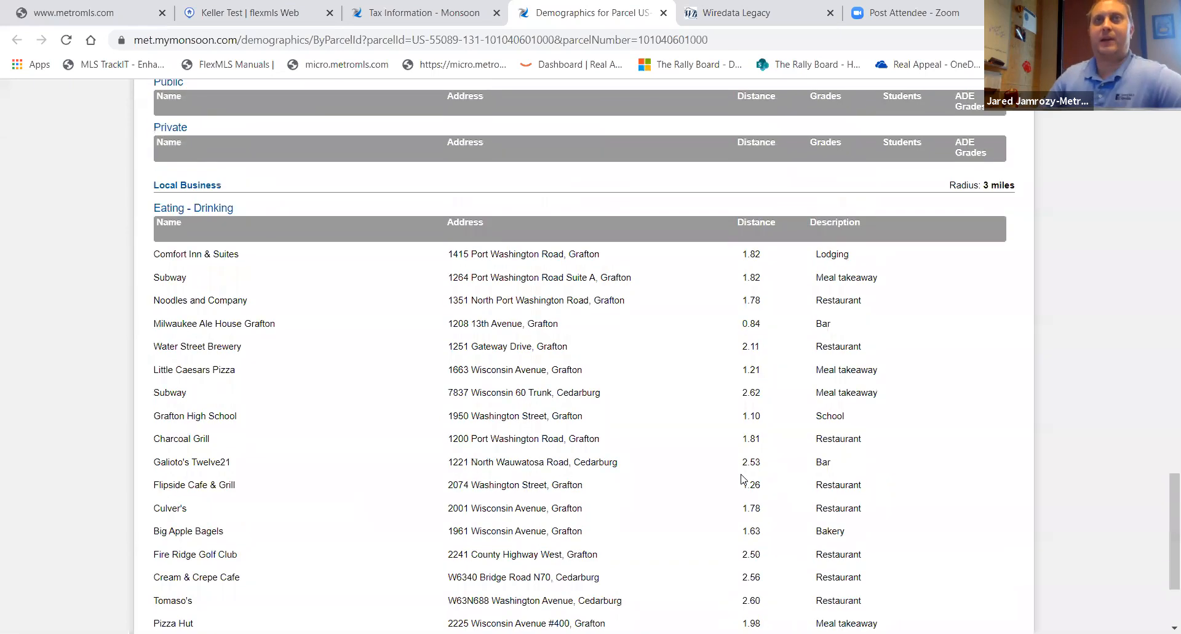
scroll(742, 478, up, 20)
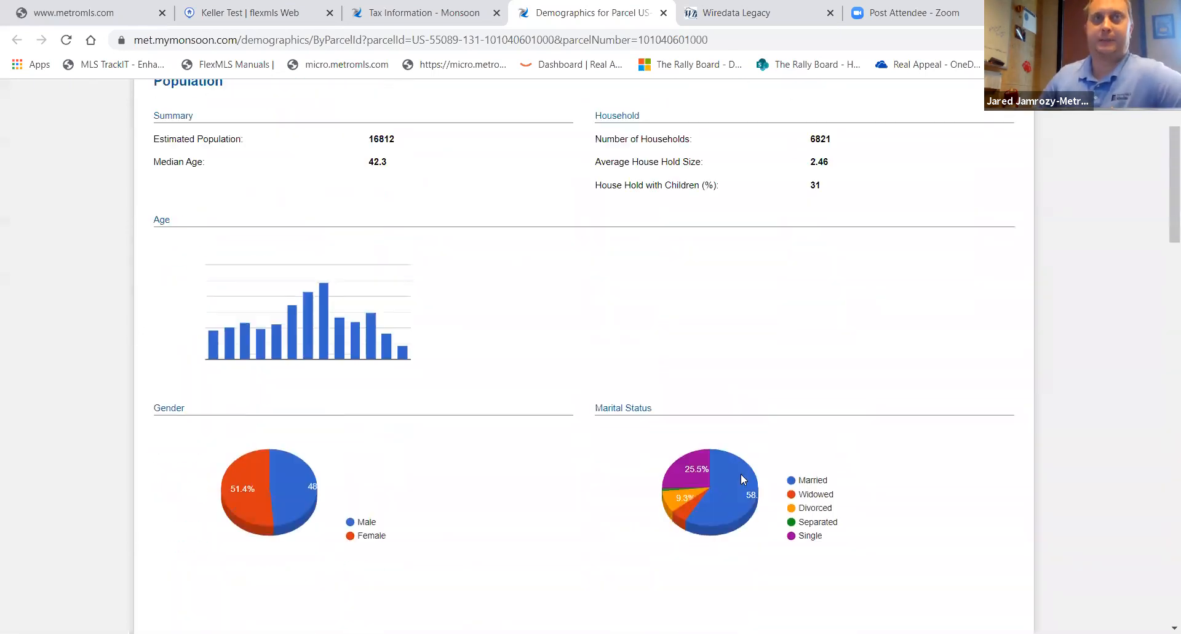
scroll(741, 474, up, 3)
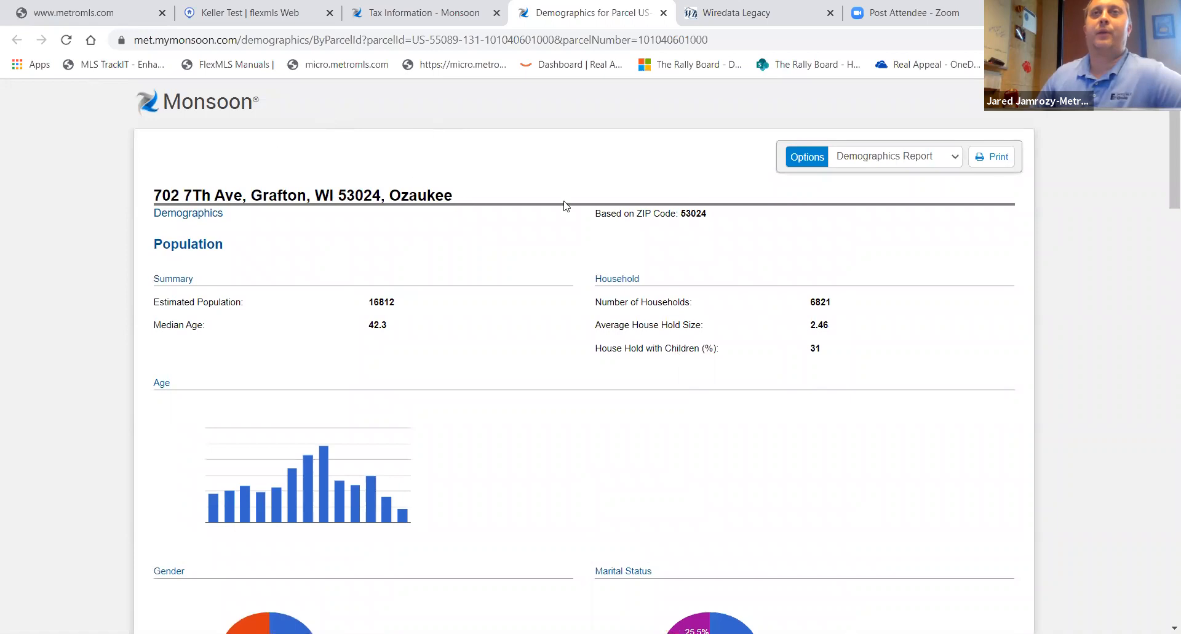
click(955, 161)
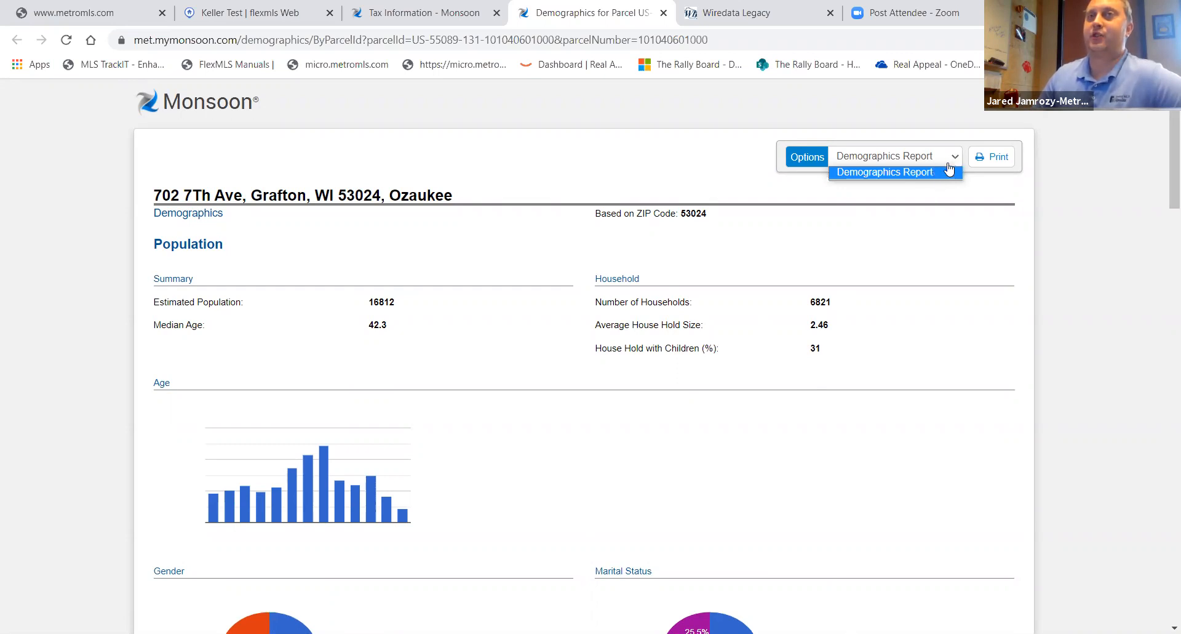
- Return to the Monsoon home page from the tax report and open Tax Search
click(951, 169)
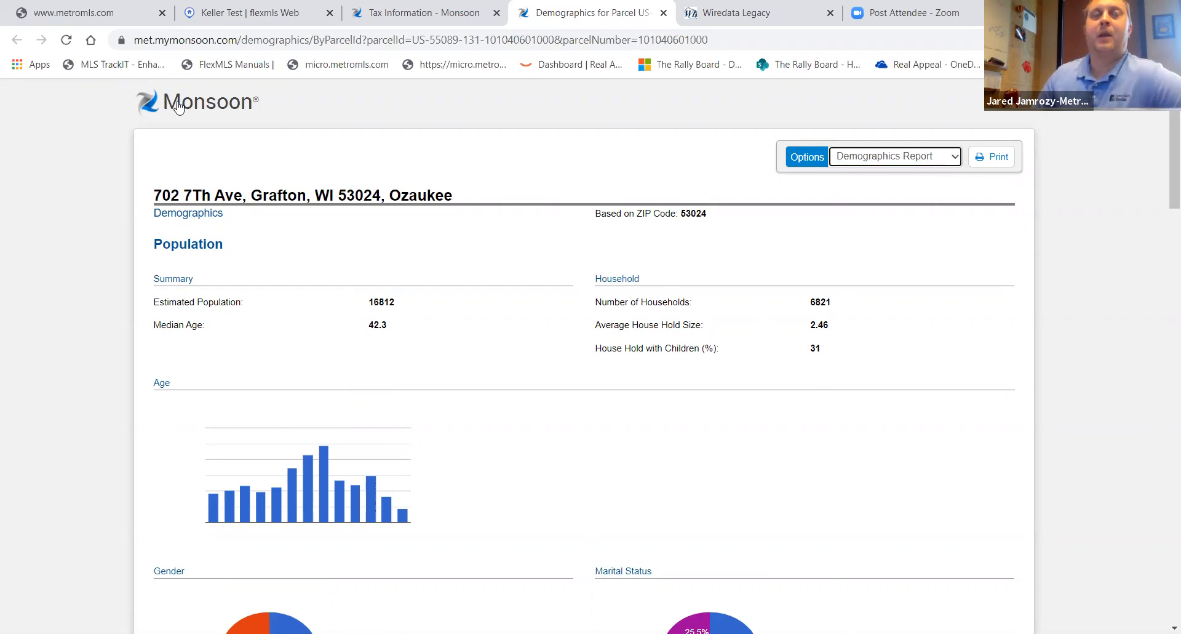
click(209, 108)
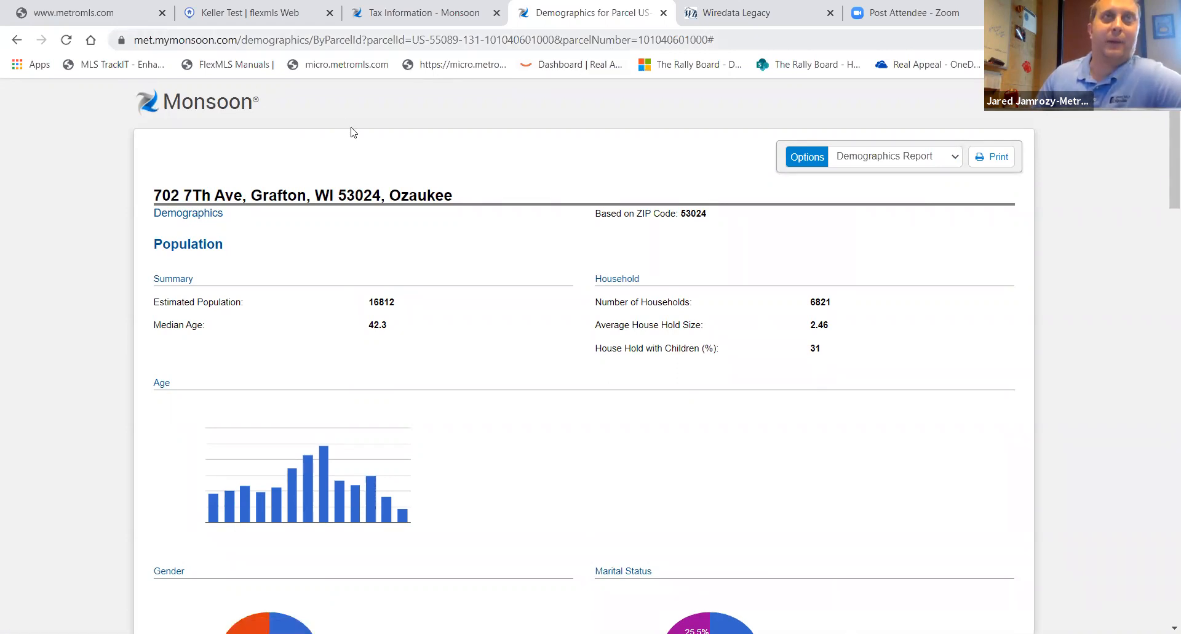
key(ctrl+shift+Tab)
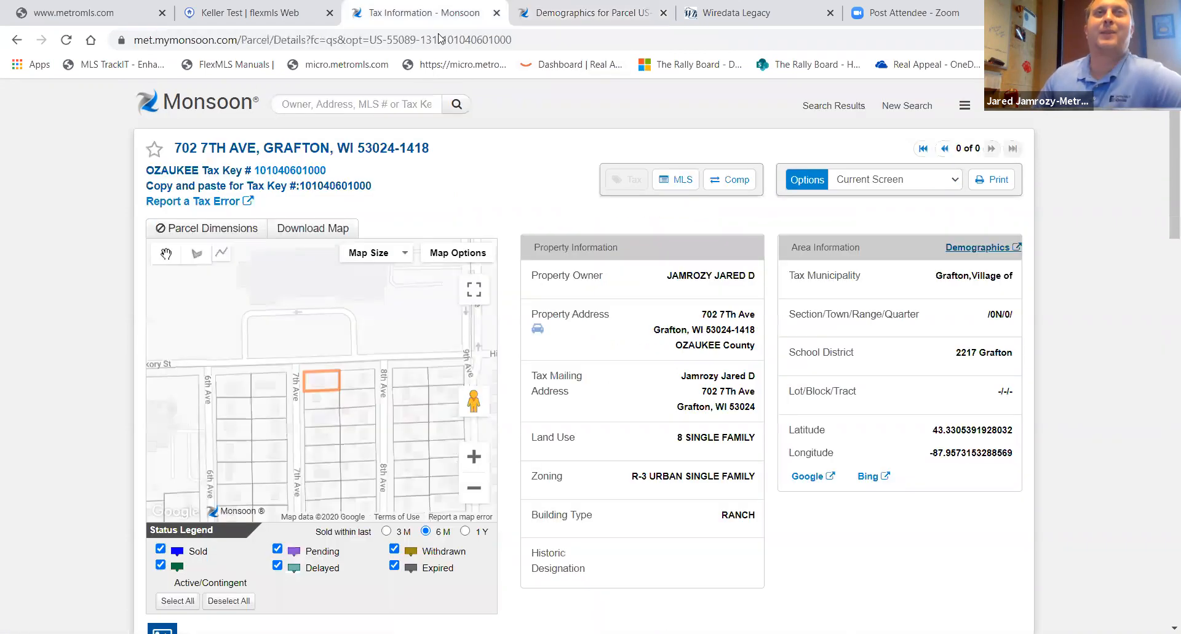
click(178, 108)
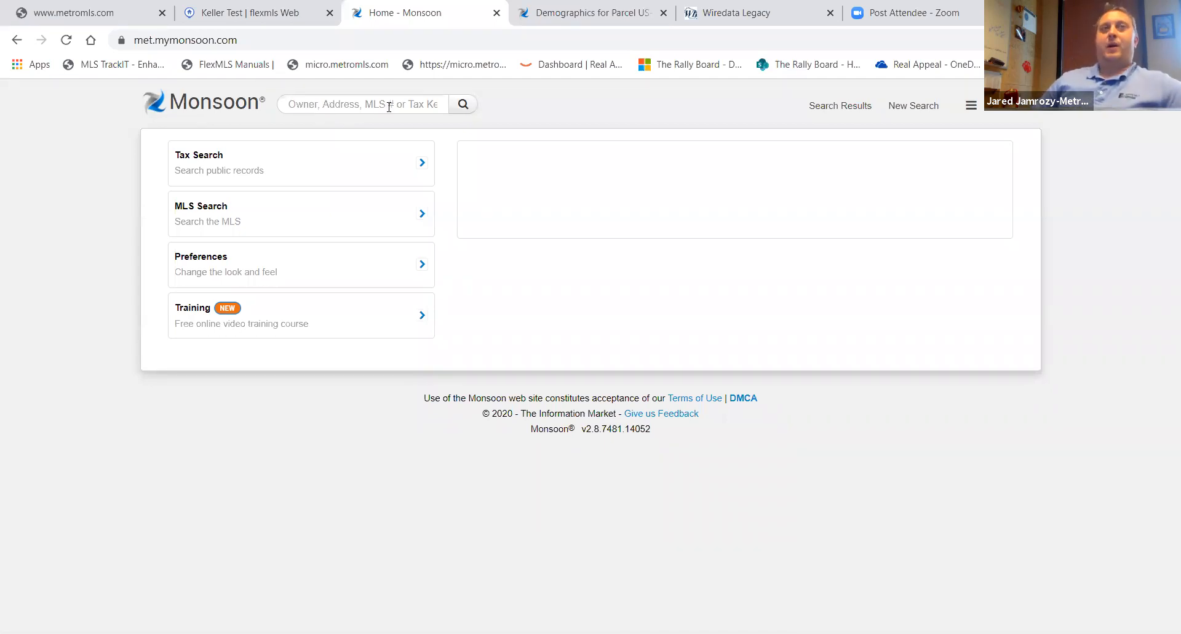
click(216, 170)
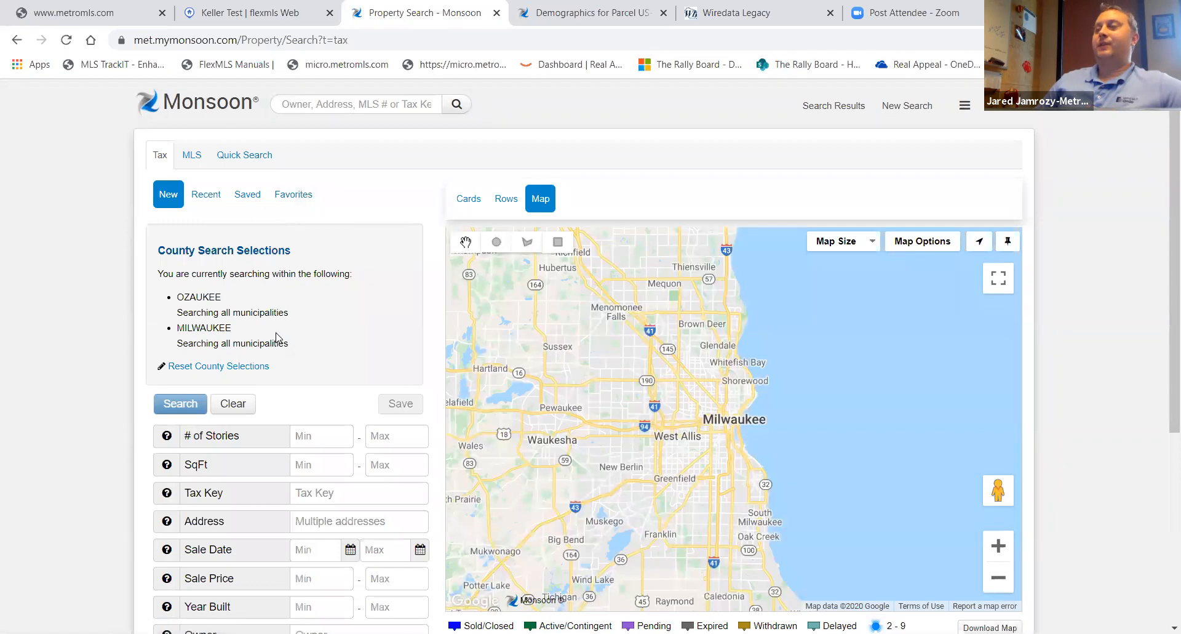
- Reset the county search selections and choose OZAUKEE county with the Grafton, Village of municipality
click(245, 367)
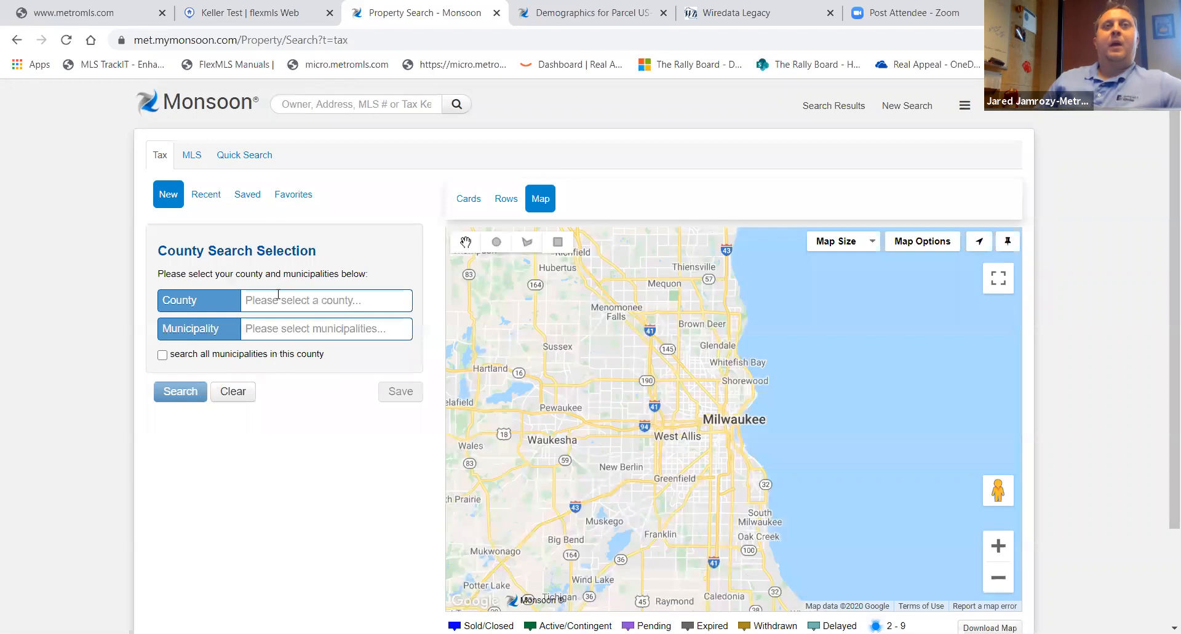
click(273, 302)
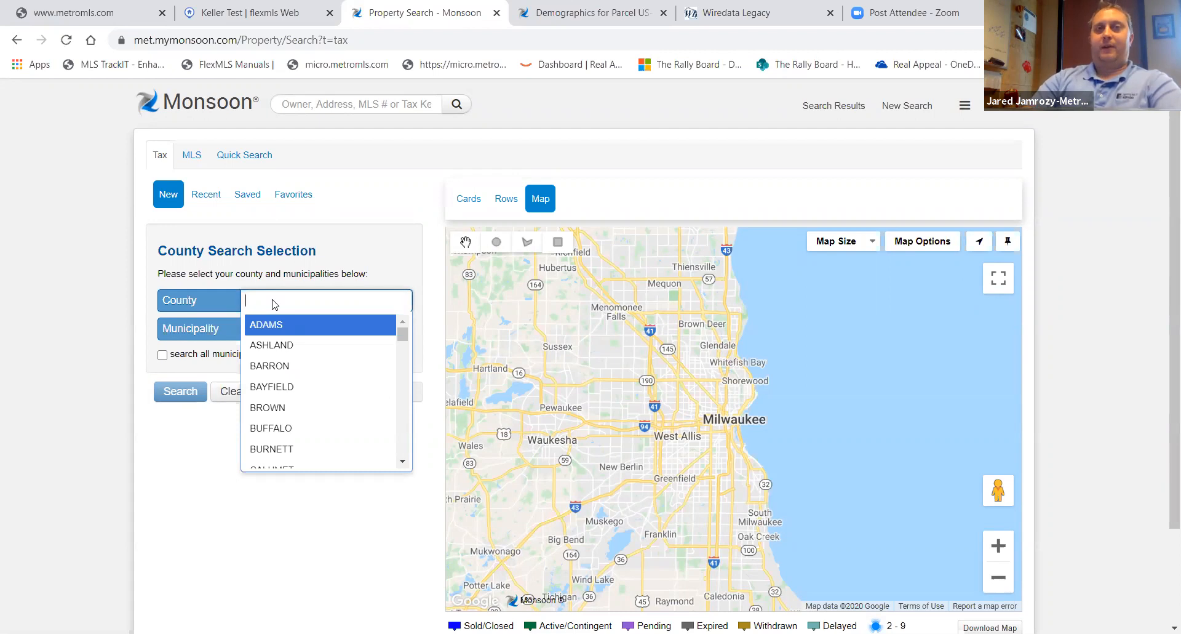
text(ozaukee)
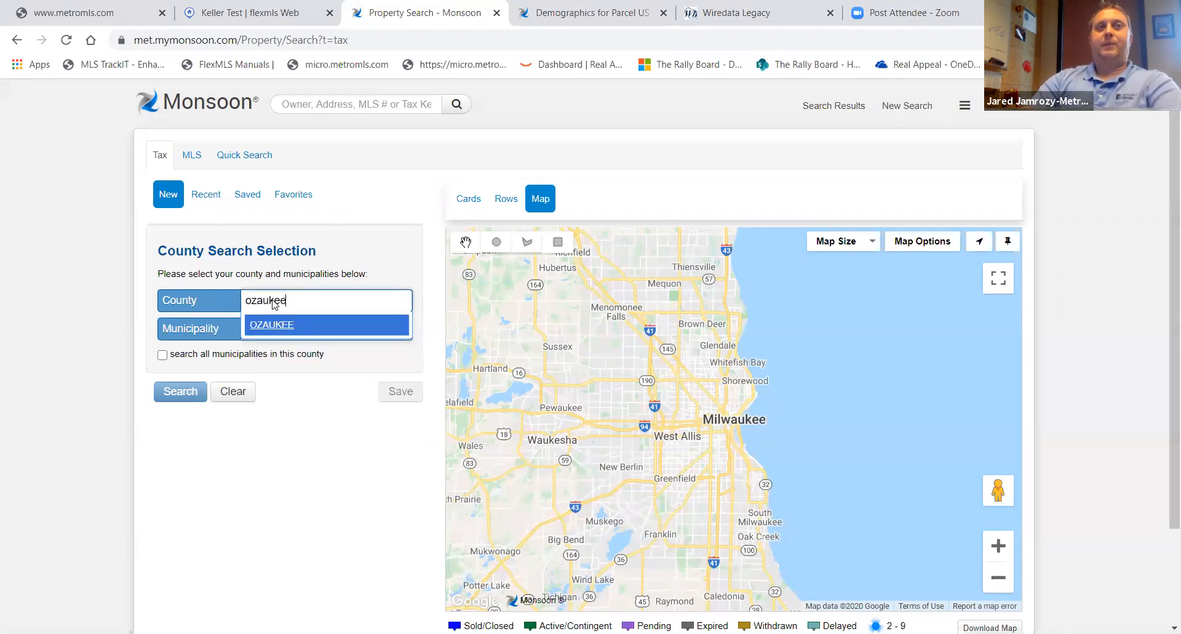
key(Return)
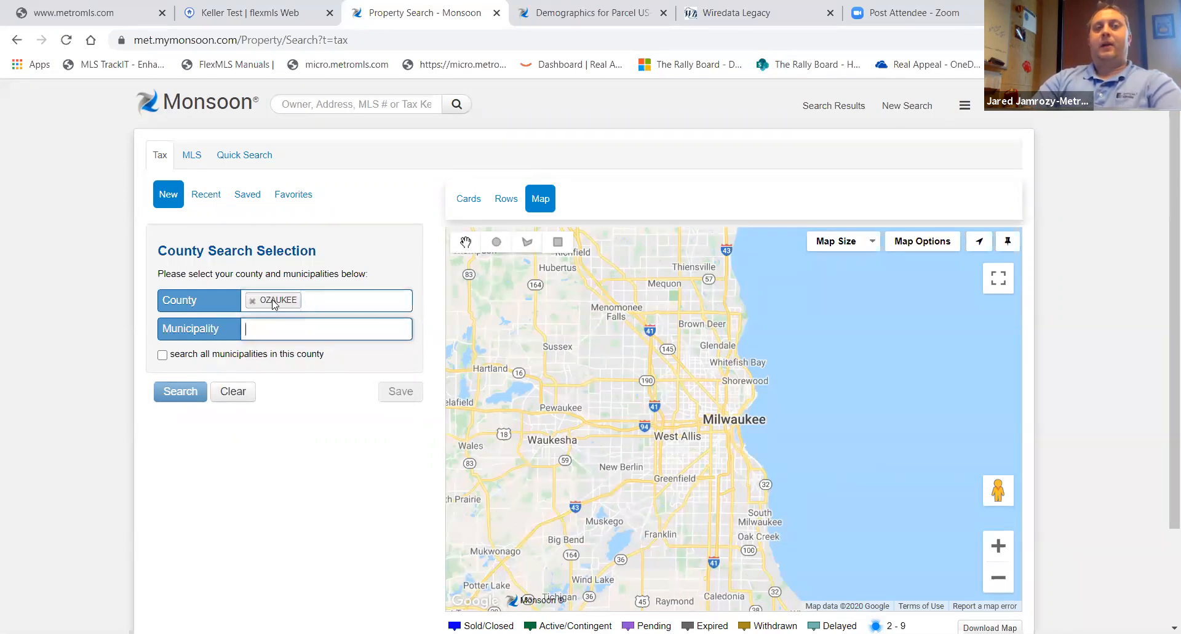
text(graf)
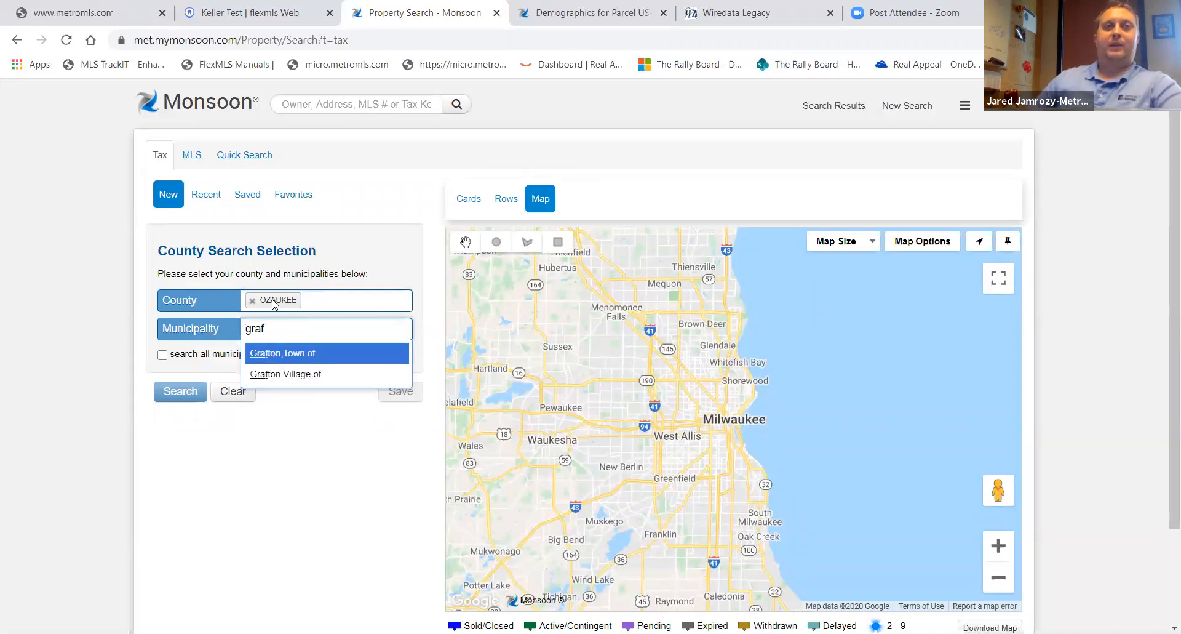
click(285, 375)
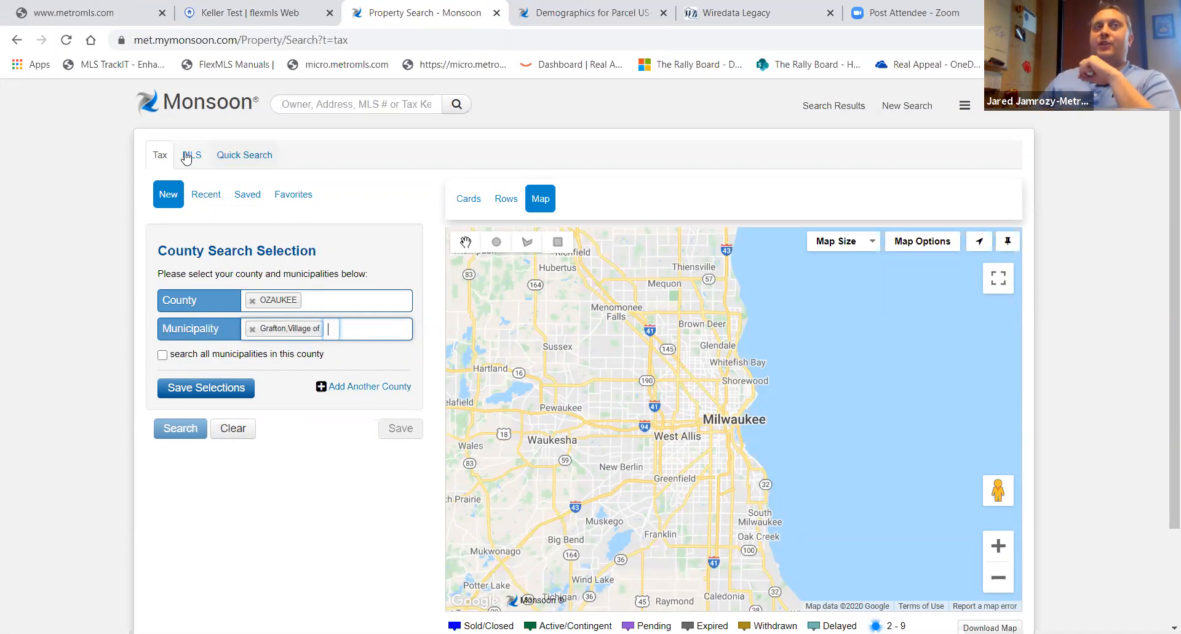
- Switch to flexmls Web and open Monsoon from the Taxes section of the main menu
click(252, 14)
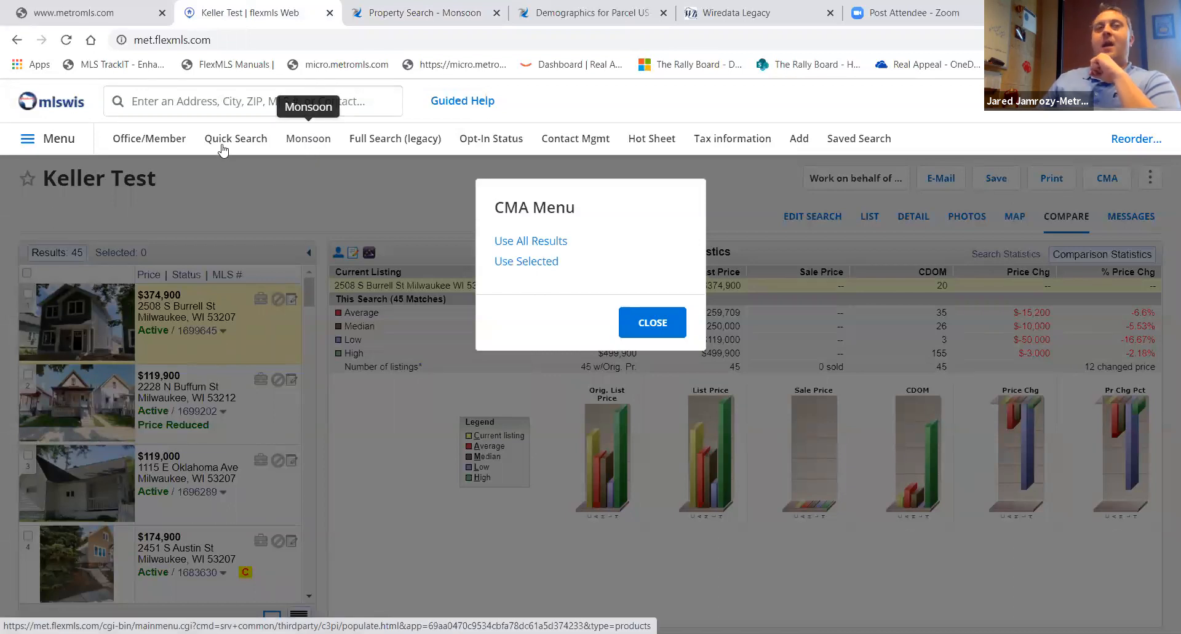
click(53, 140)
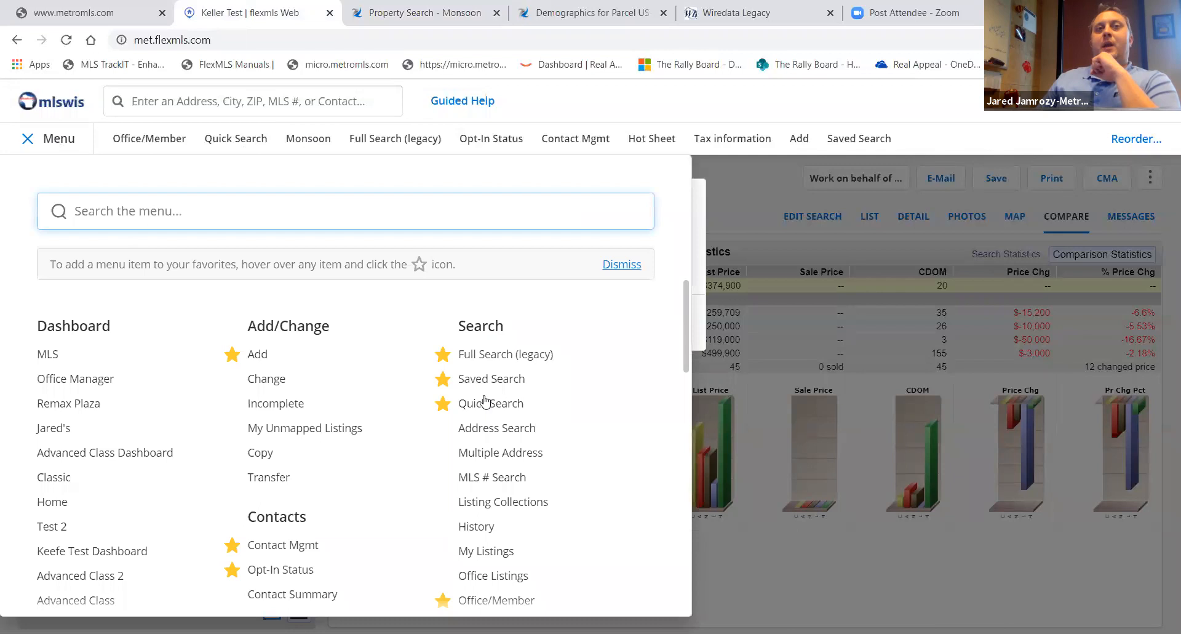
scroll(474, 417, down, 3)
scroll(527, 520, down, 3)
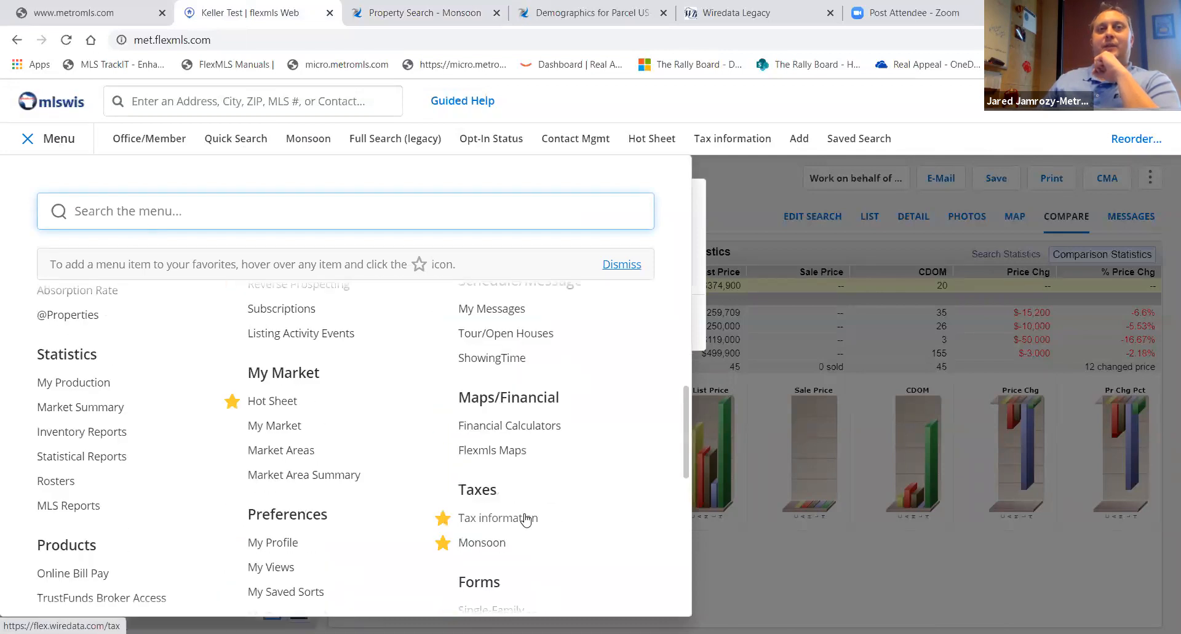
click(486, 544)
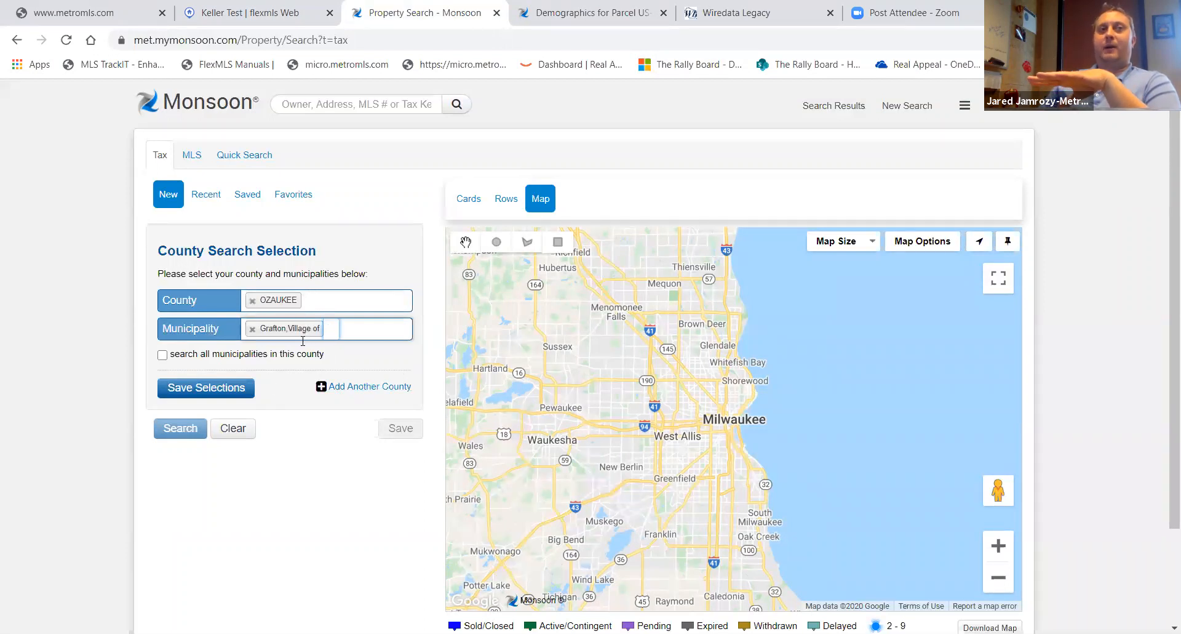
- Save the Ozaukee county and Grafton, Village of search selections
click(221, 393)
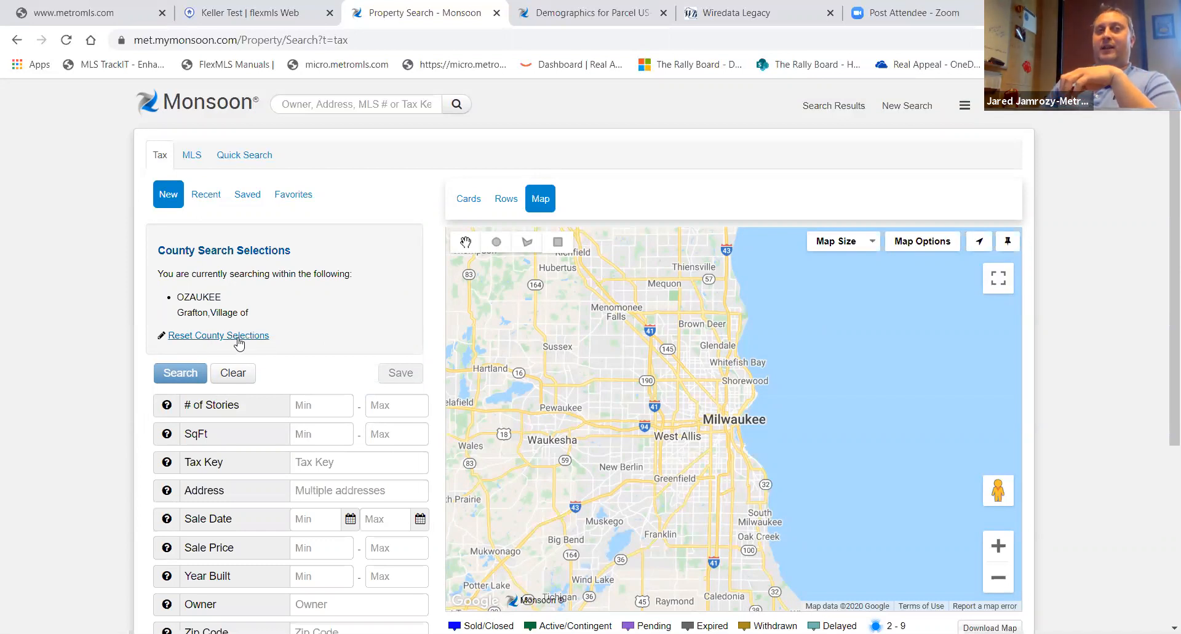
scroll(330, 420, down, 3)
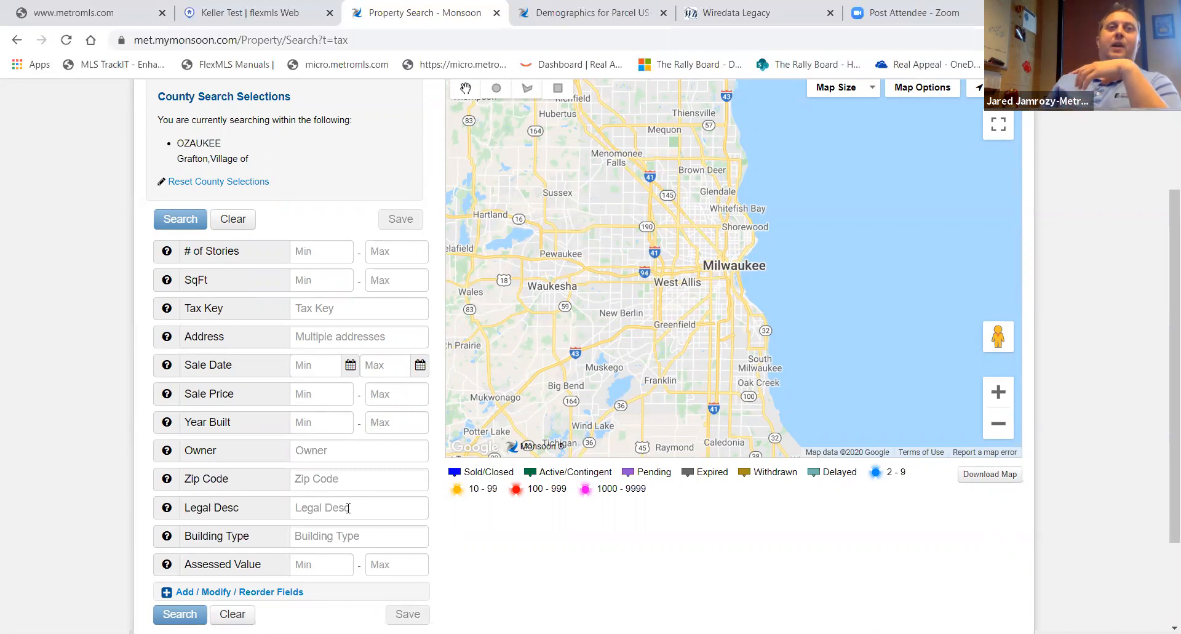
scroll(348, 508, down, 2)
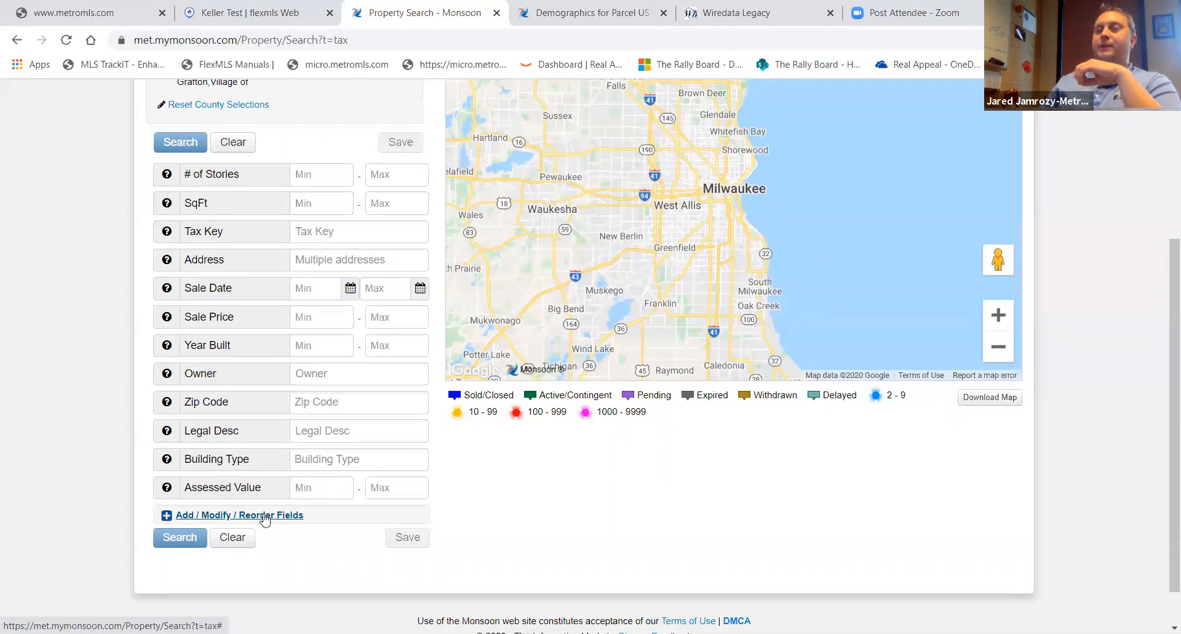
- Open the search field editor and add Basement and Effective Year Built as search fields
click(265, 518)
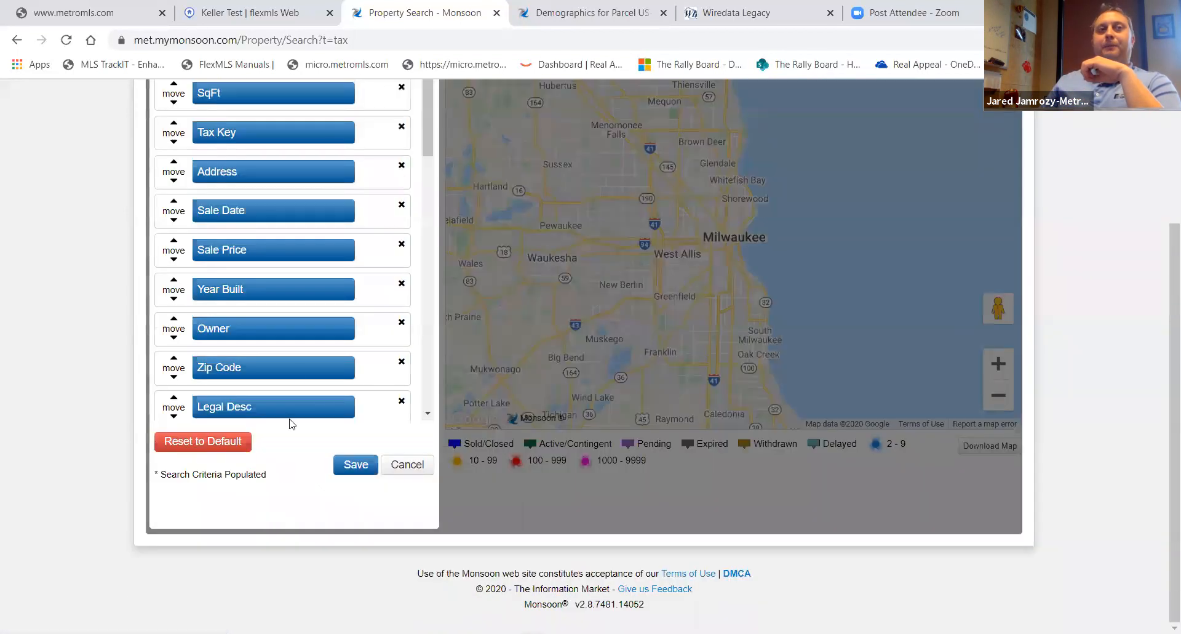
scroll(292, 393, down, 5)
scroll(296, 365, down, 3)
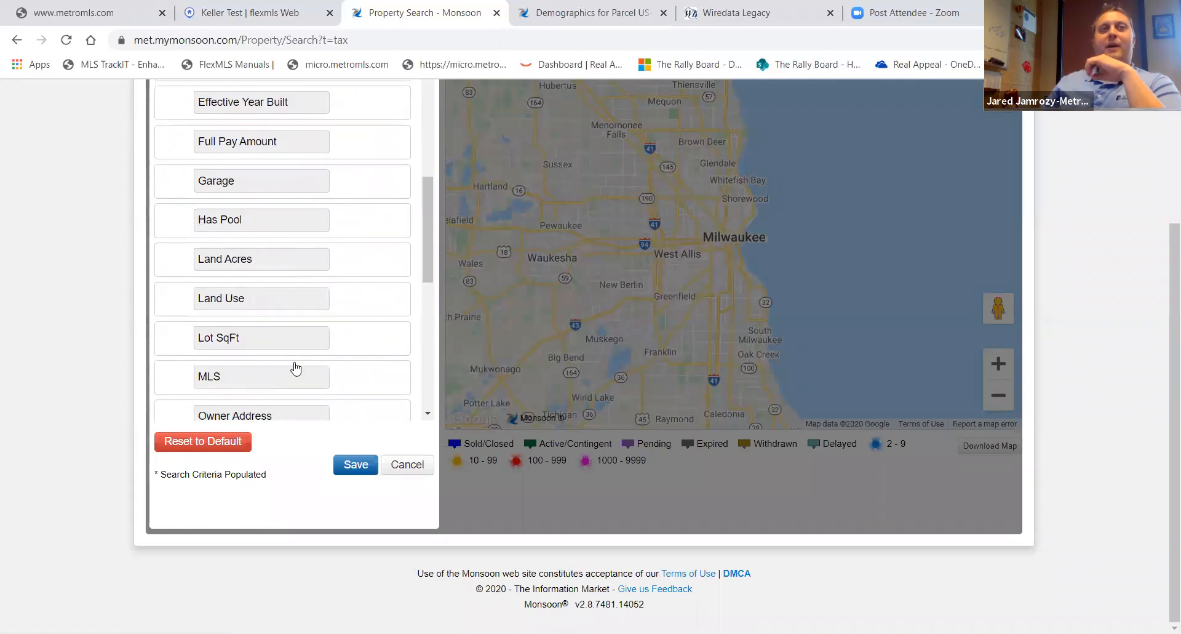
scroll(297, 369, up, 3)
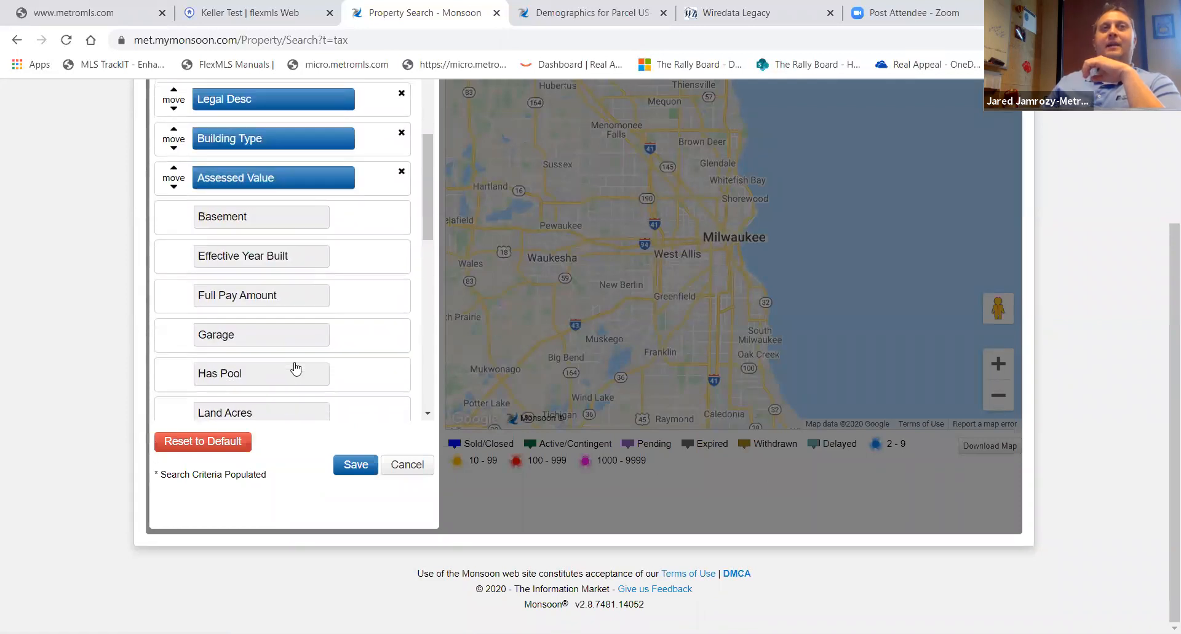
click(238, 223)
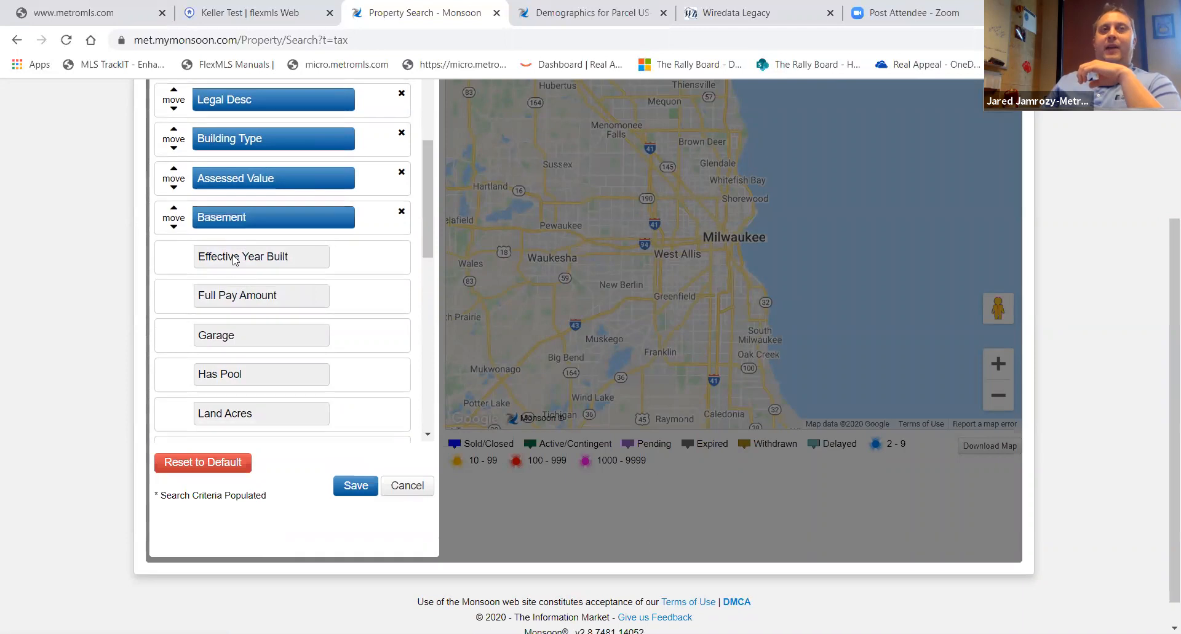
click(244, 258)
- Move Effective Year Built to sit directly below Owner and save the search field layout
scroll(233, 311, down, 8)
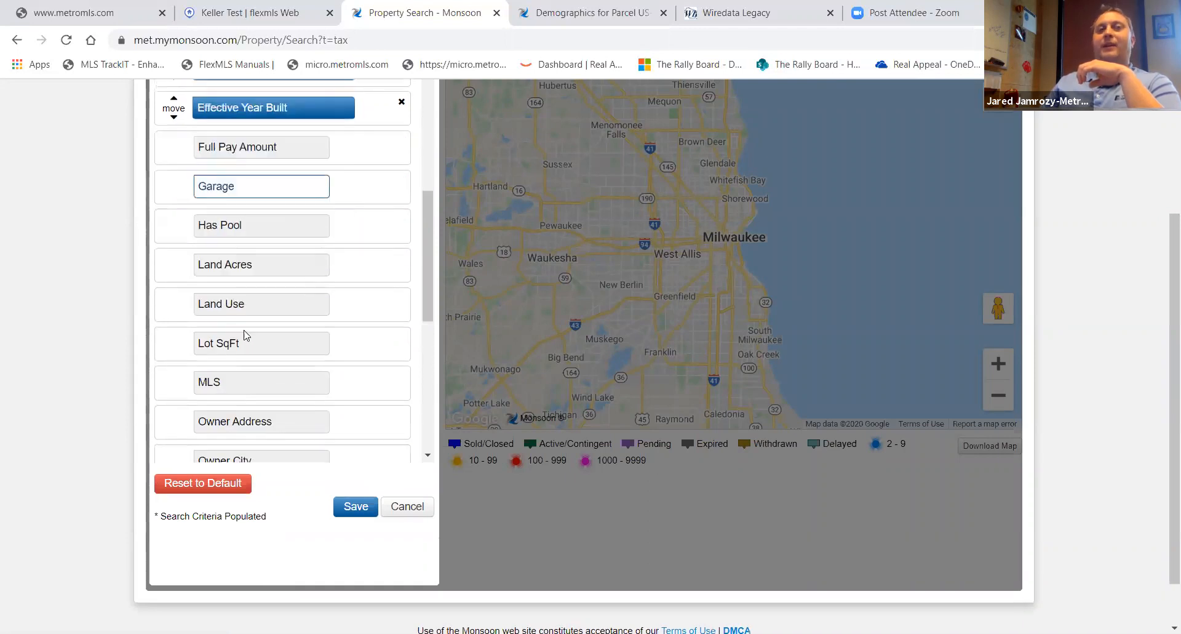
scroll(250, 345, down, 1)
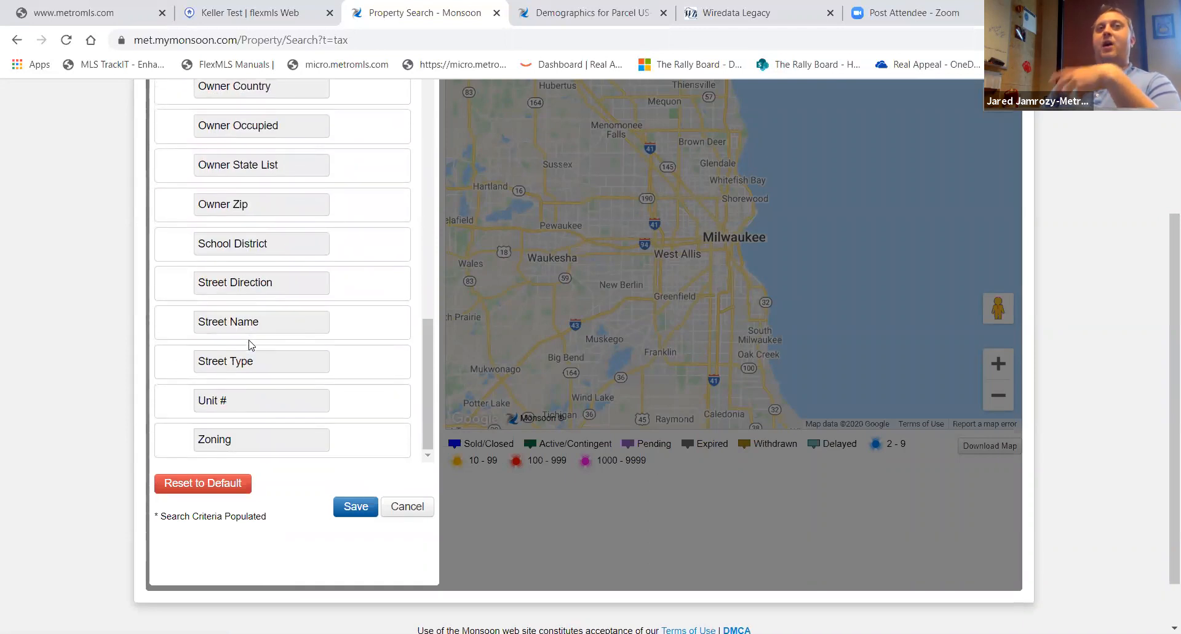
scroll(249, 345, up, 10)
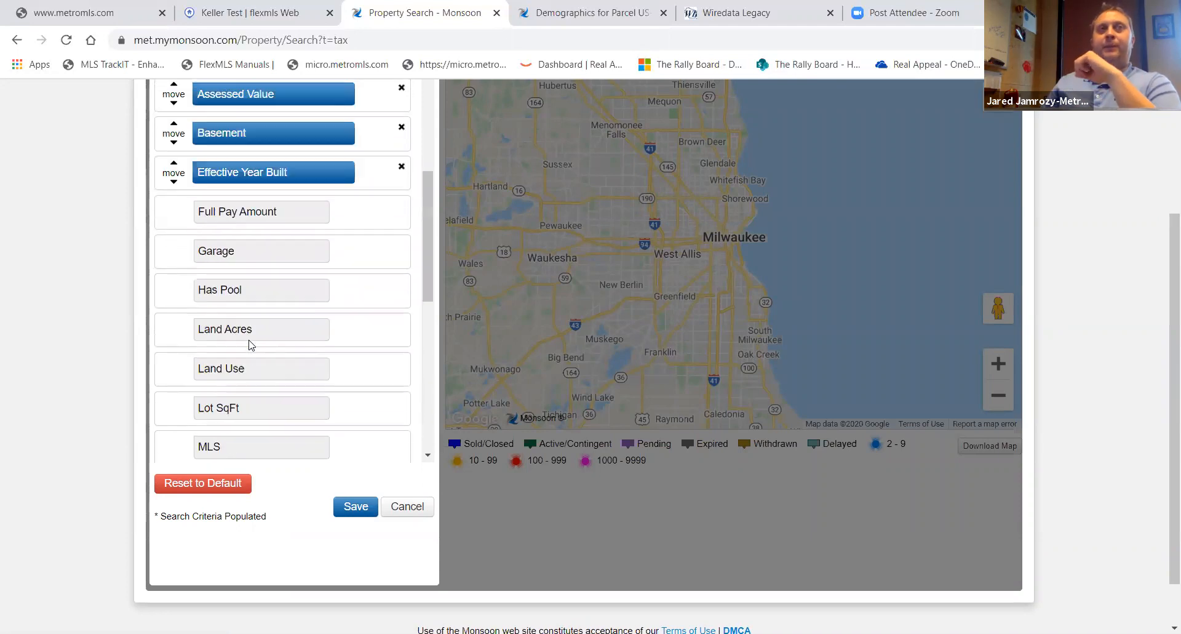
drag(174, 390, 173, 193)
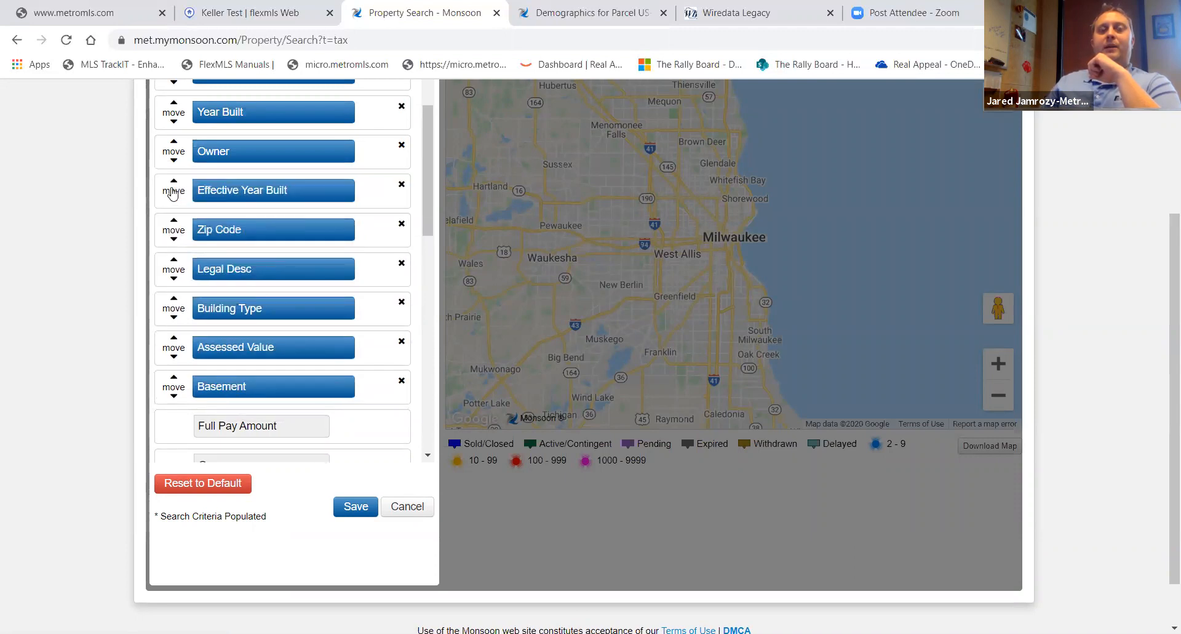
click(357, 507)
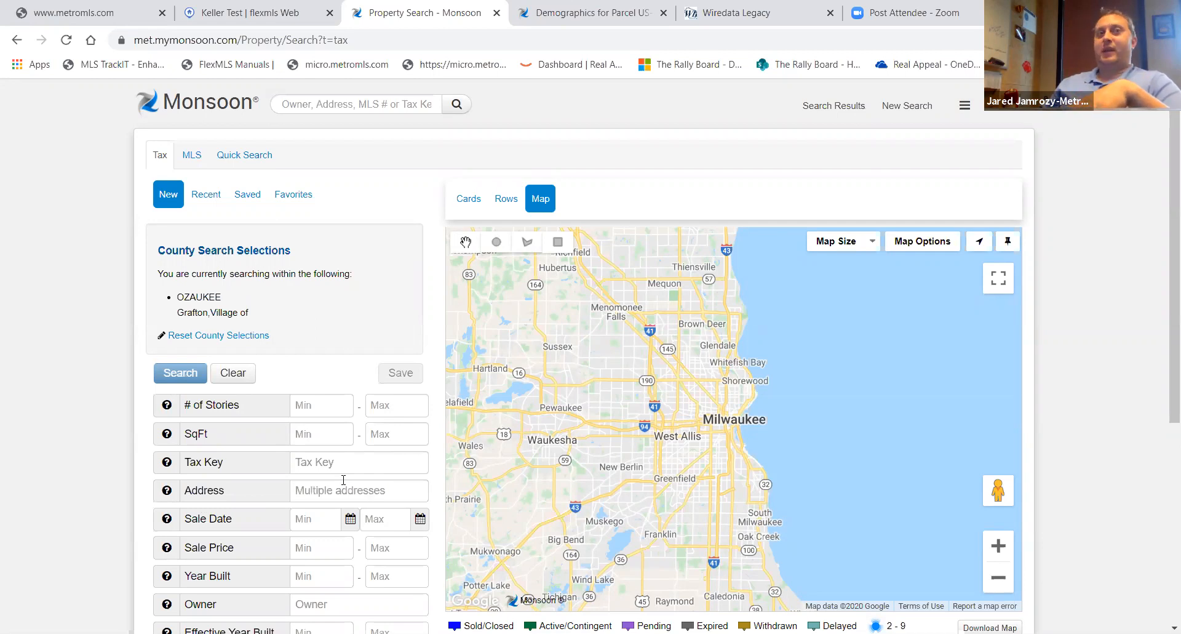
scroll(262, 477, down, 3)
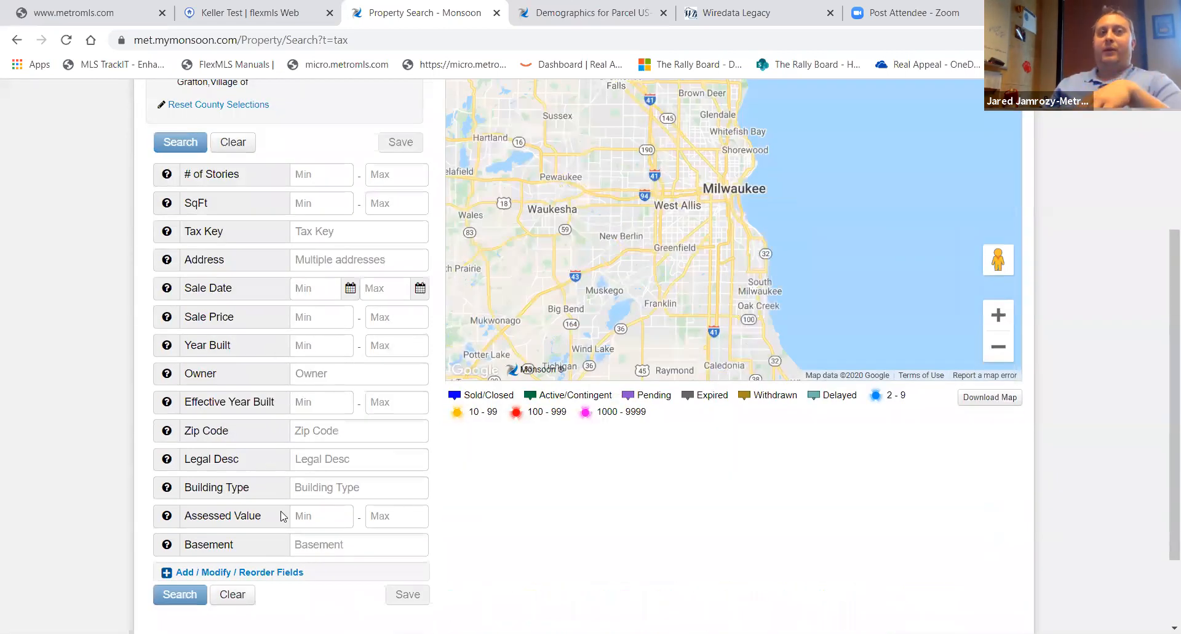
scroll(286, 513, up, 3)
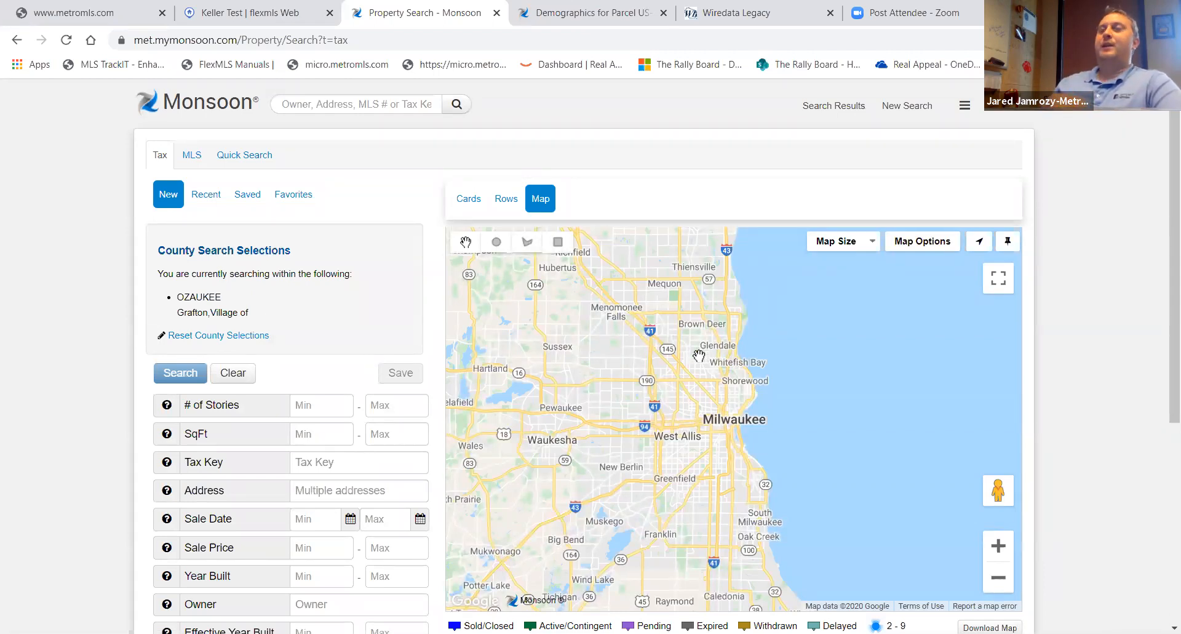
- Draw a polygon search area on the map around central Grafton
drag(686, 335, 692, 497)
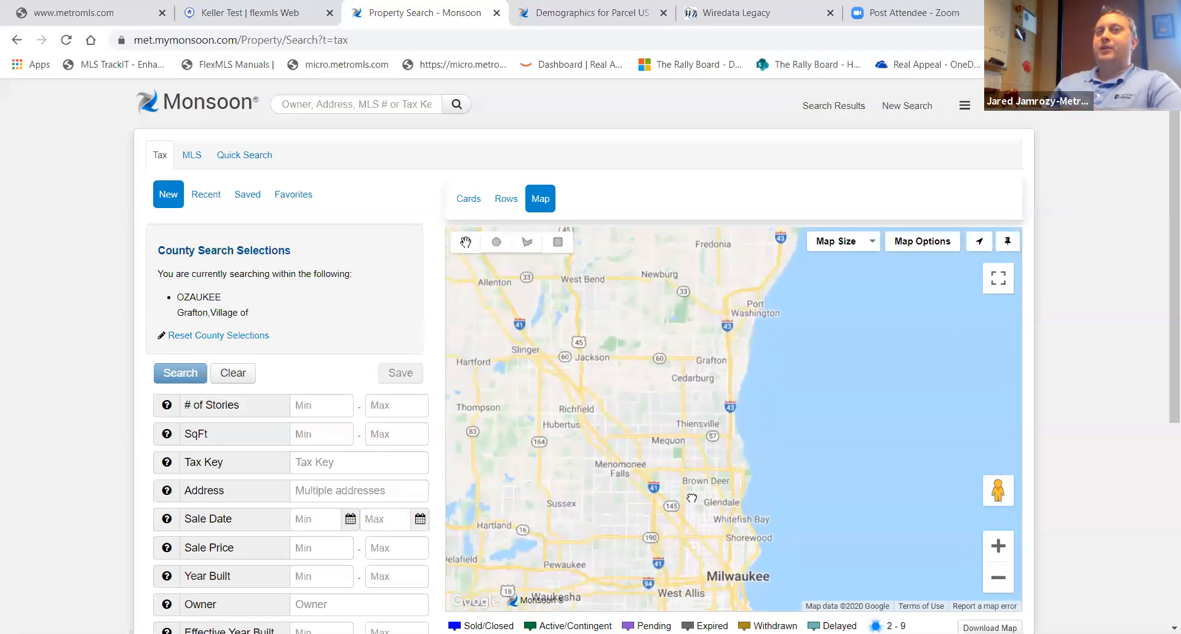
drag(755, 356, 753, 433)
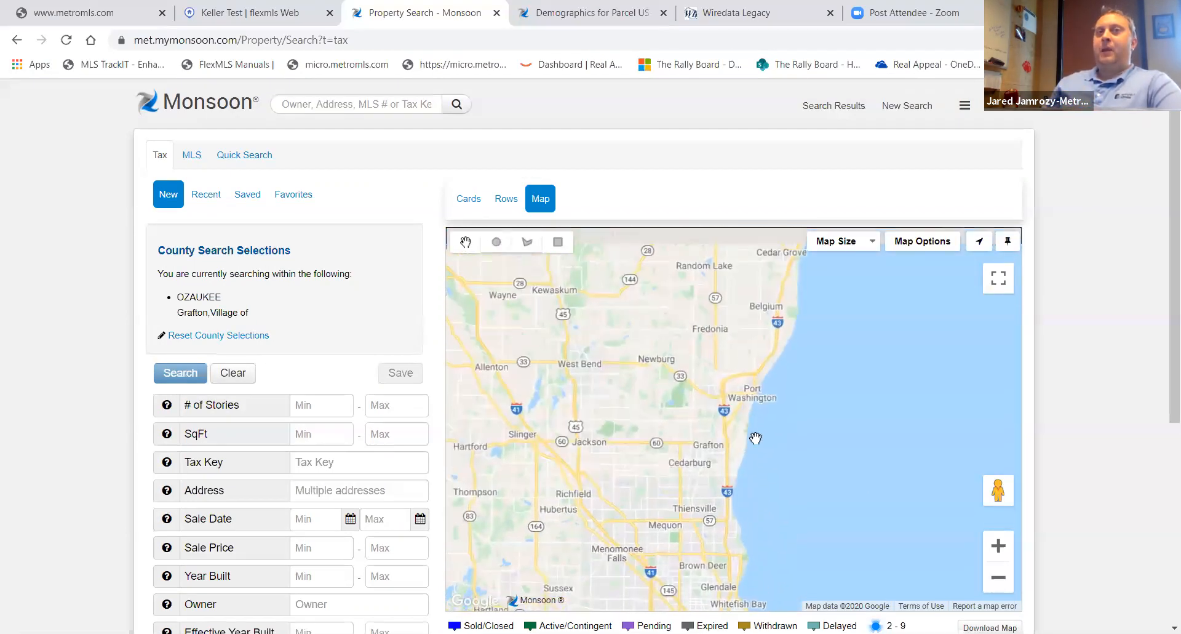
click(998, 546)
click(999, 545)
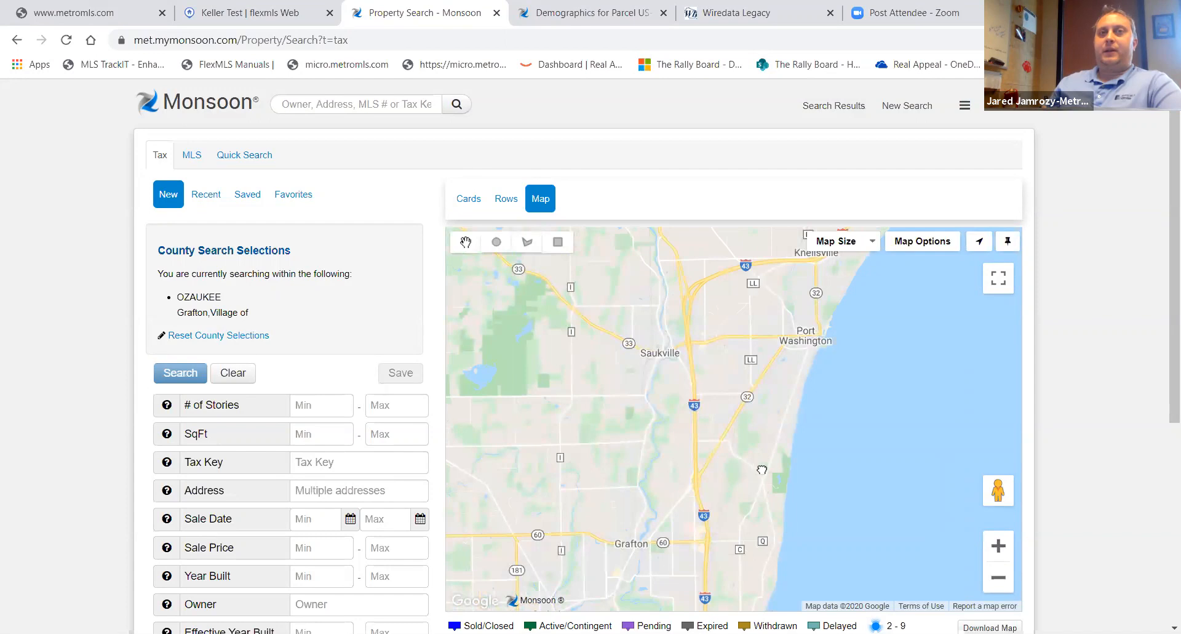
click(998, 546)
click(999, 546)
drag(720, 499, 790, 315)
drag(728, 474, 797, 373)
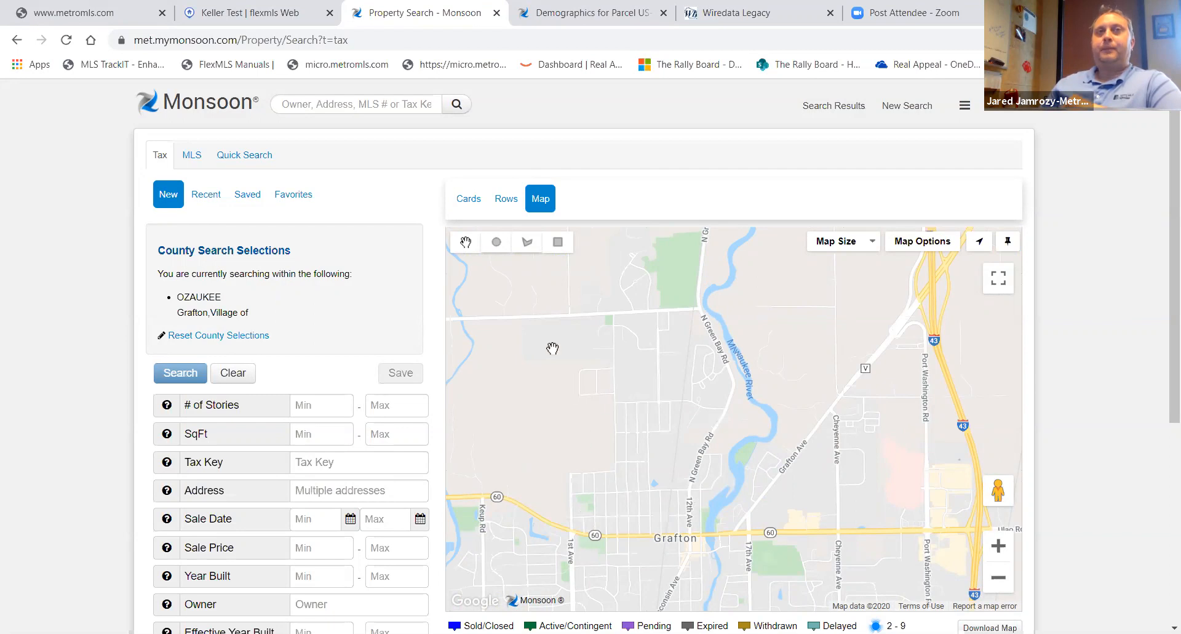
click(533, 245)
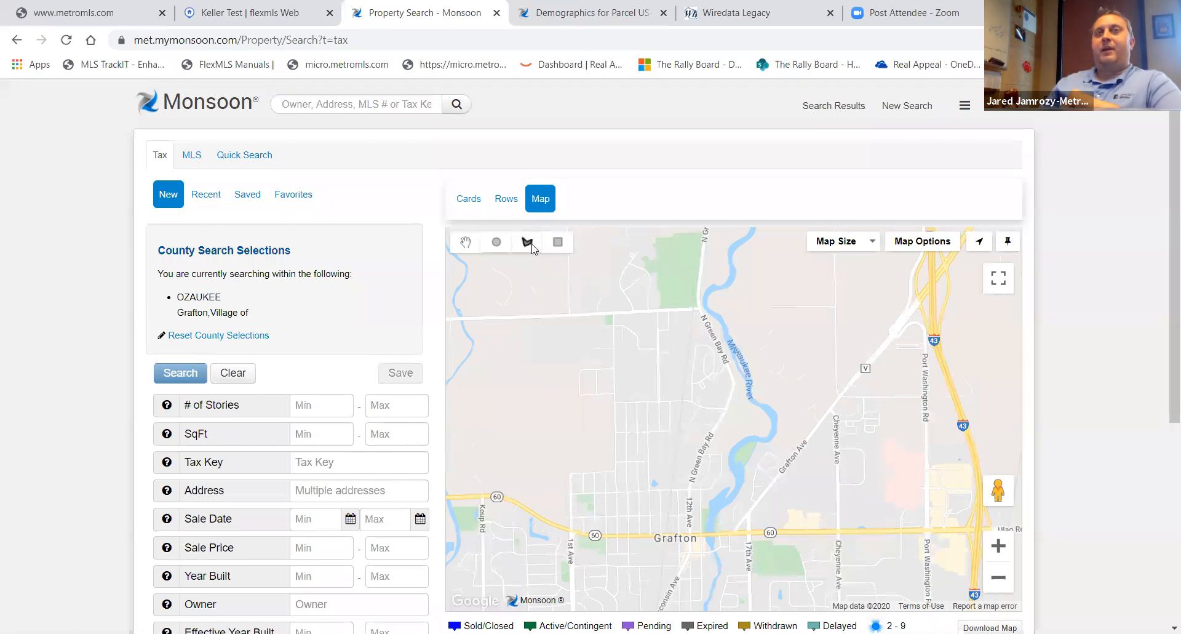
click(704, 530)
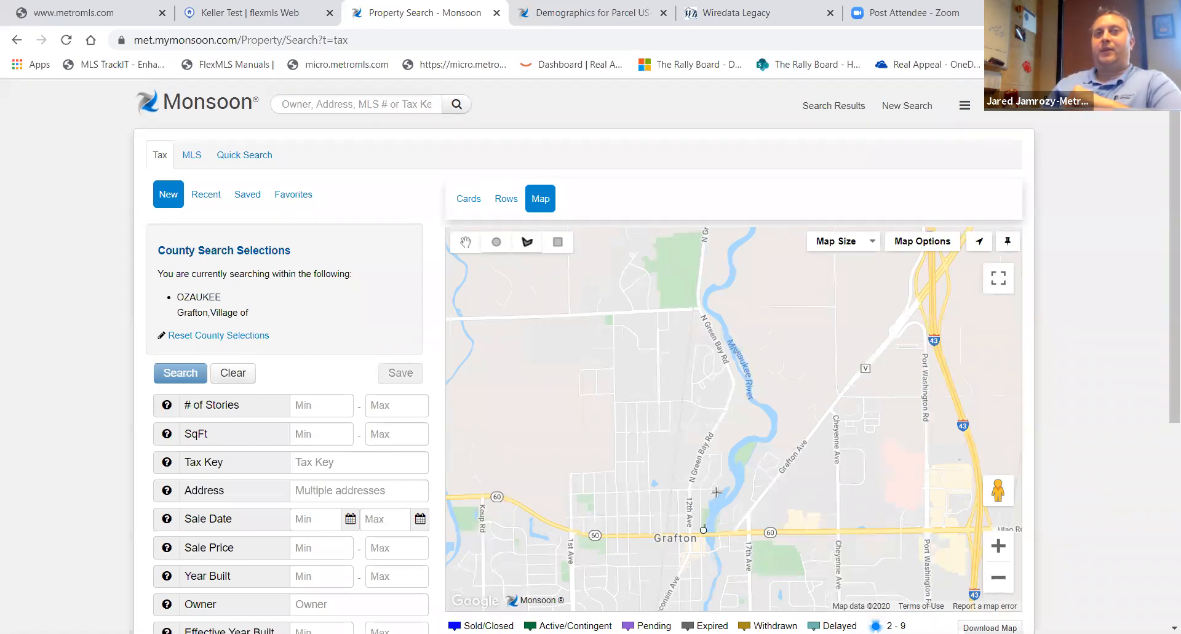
click(751, 427)
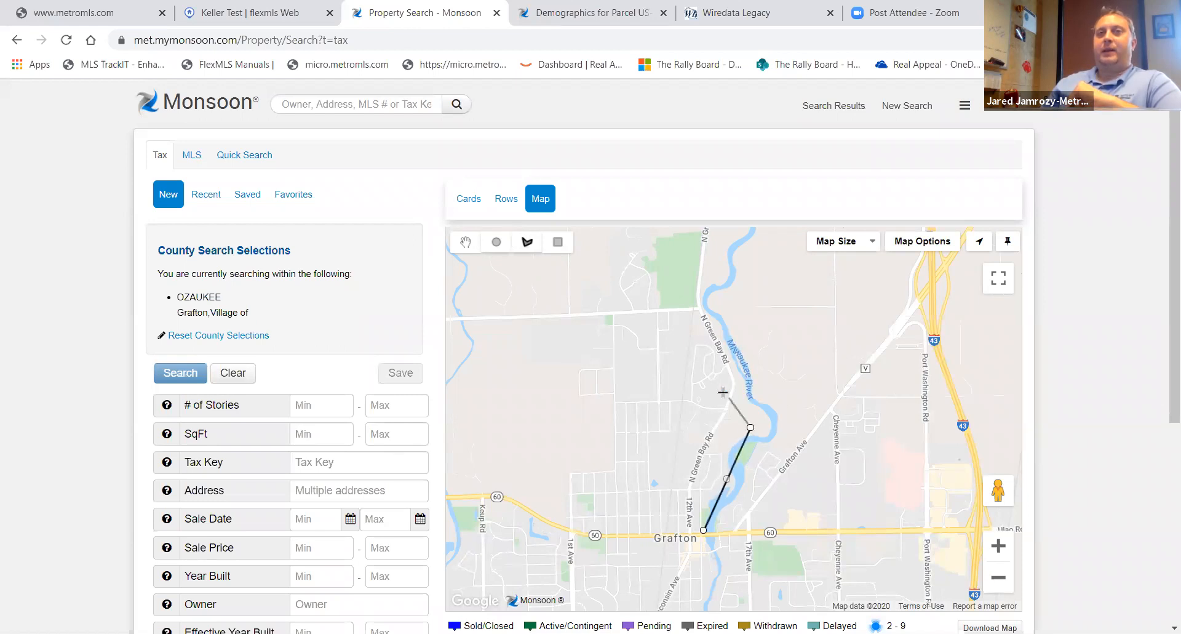
click(718, 391)
click(602, 400)
click(533, 459)
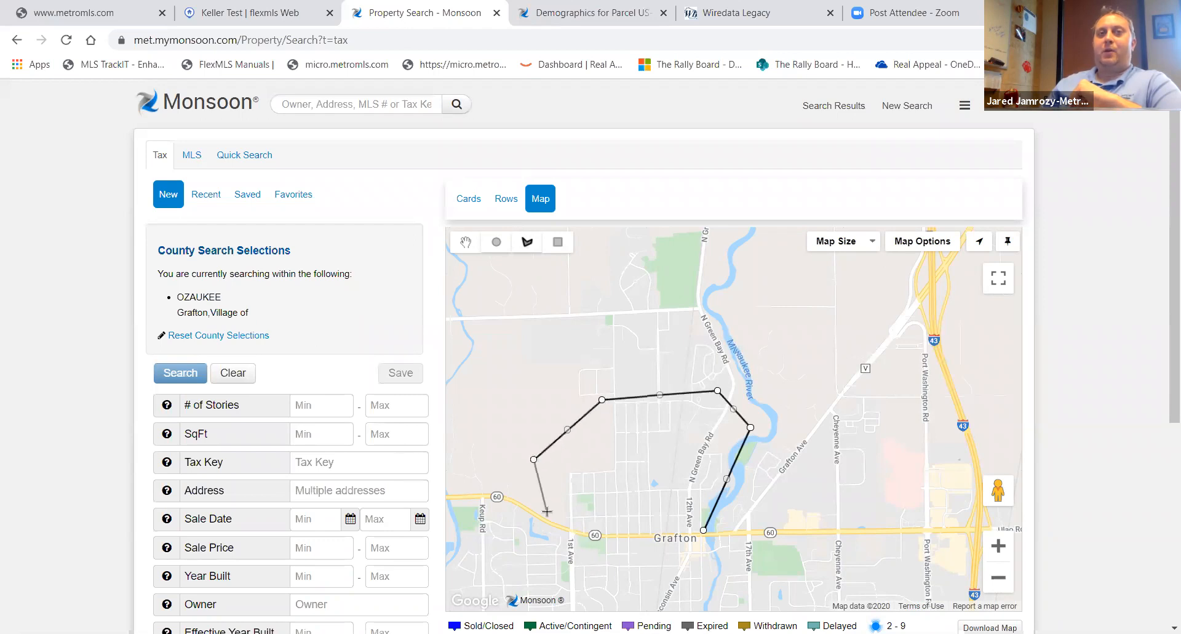
click(548, 520)
click(595, 539)
click(703, 530)
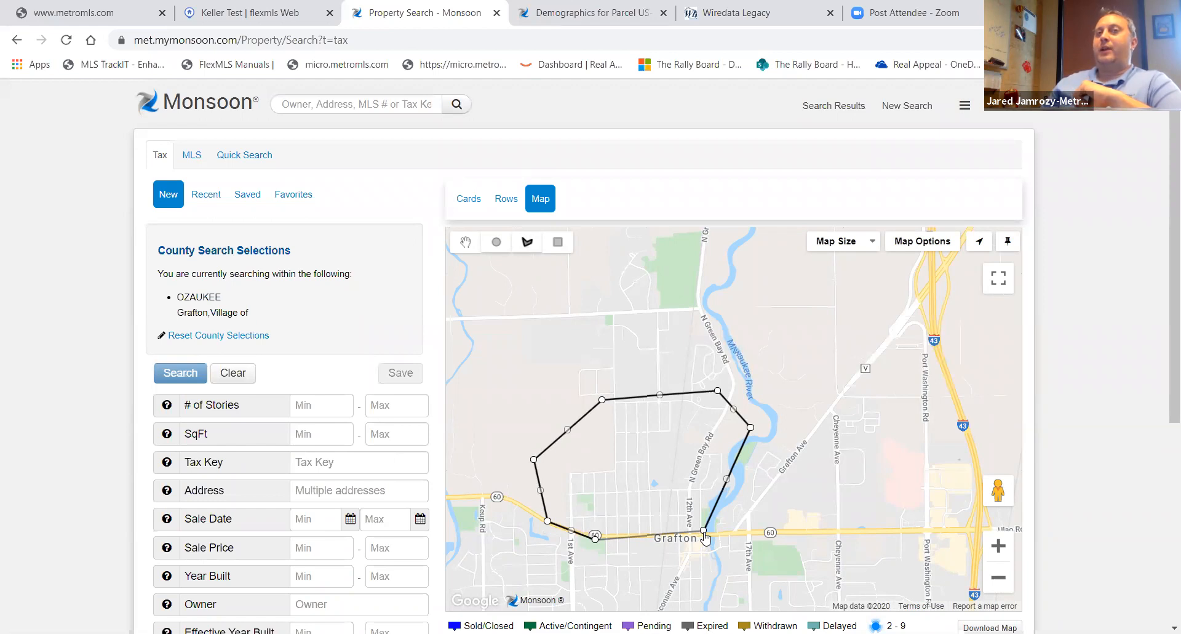
click(704, 530)
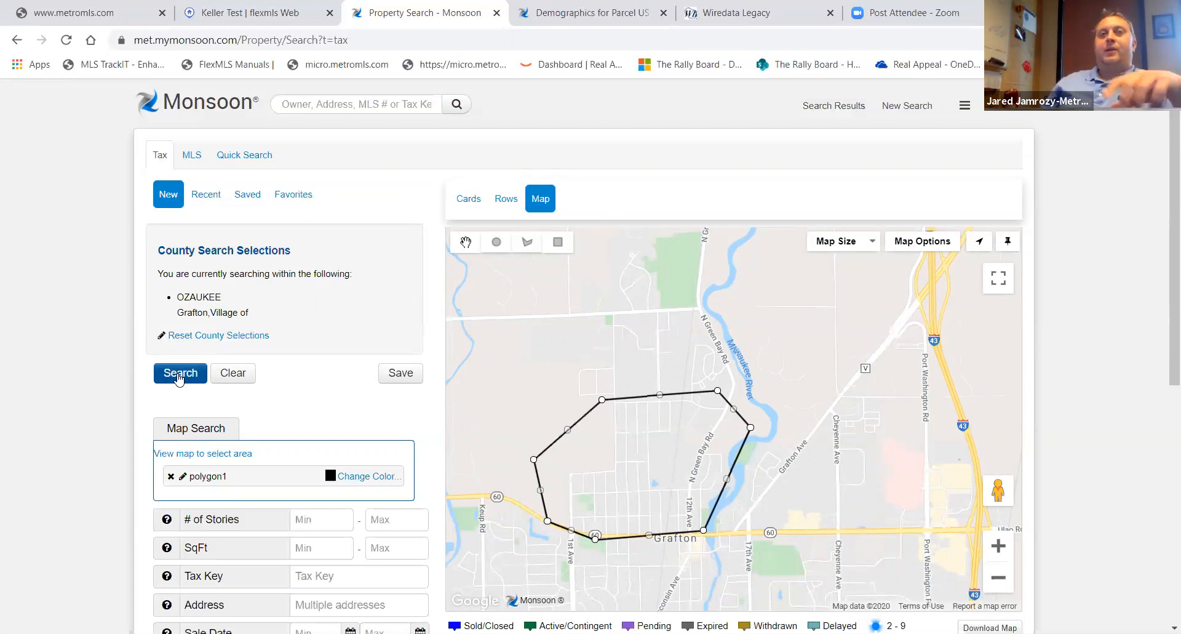
- Run the polygon search and view the results as cards and then as rows
click(179, 376)
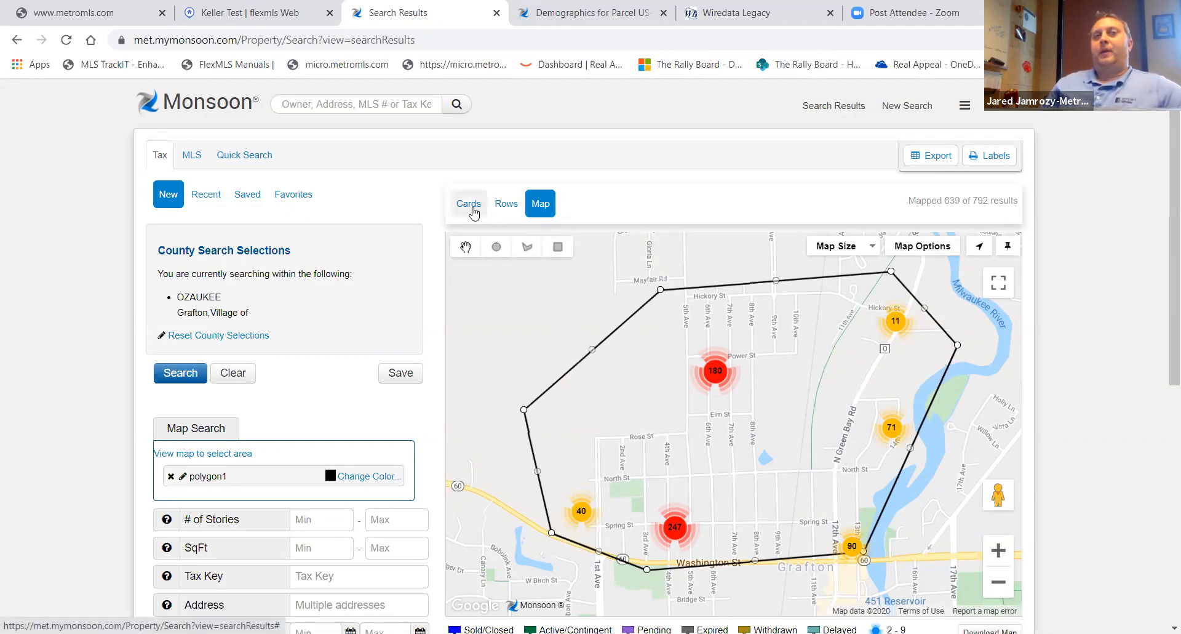
click(469, 205)
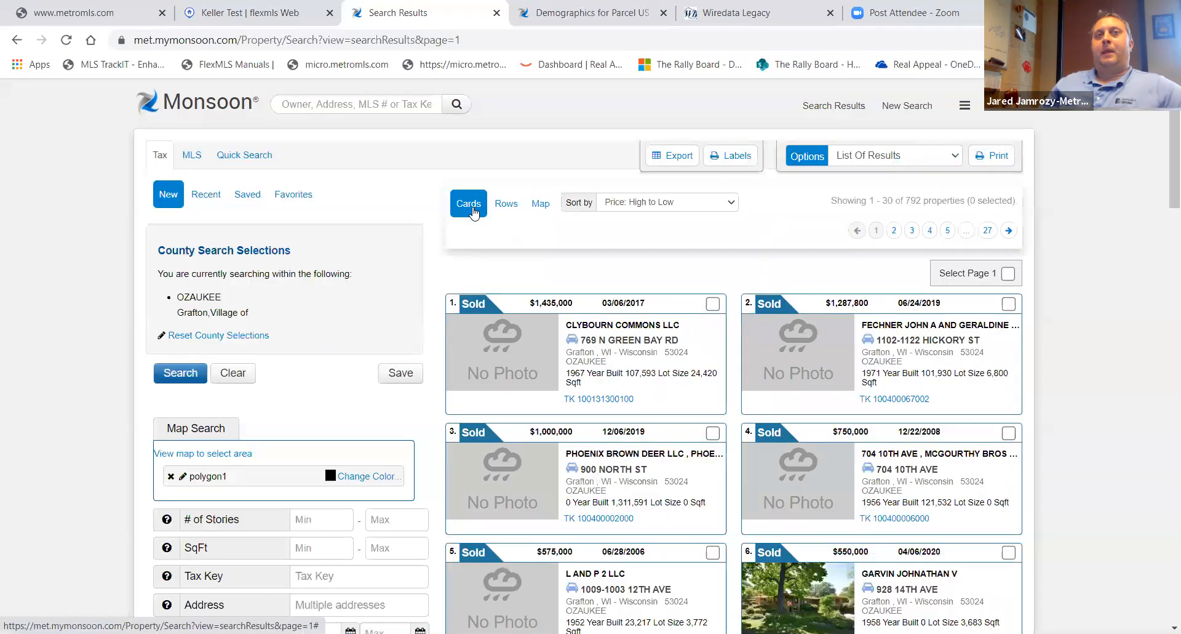
scroll(778, 408, down, 1)
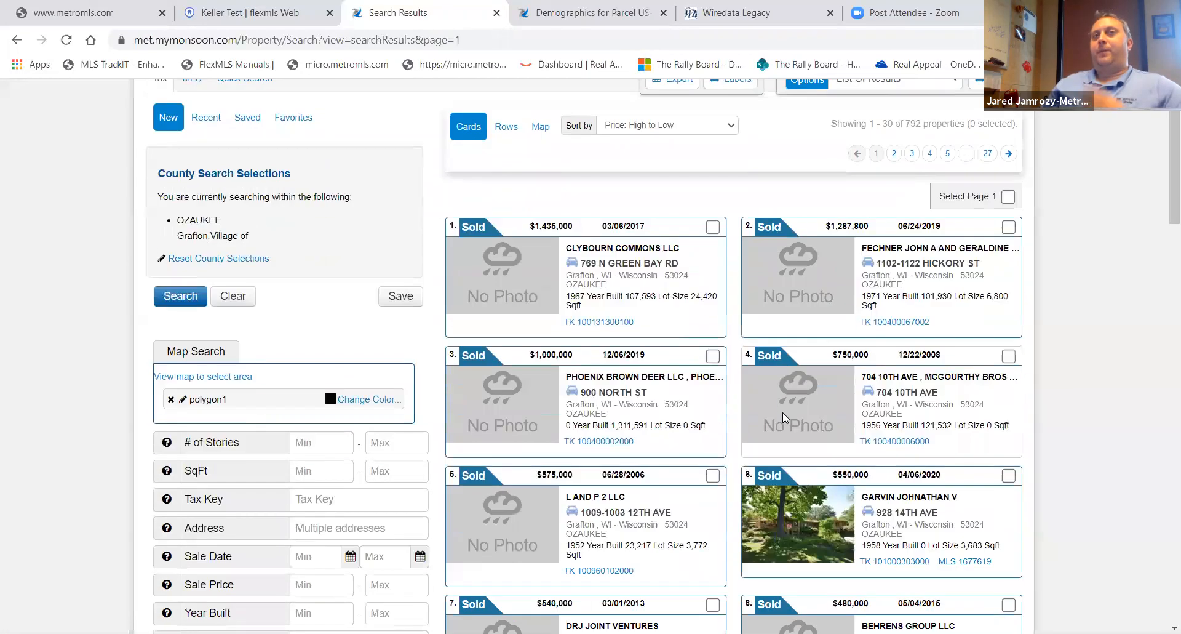
scroll(797, 422, up, 1)
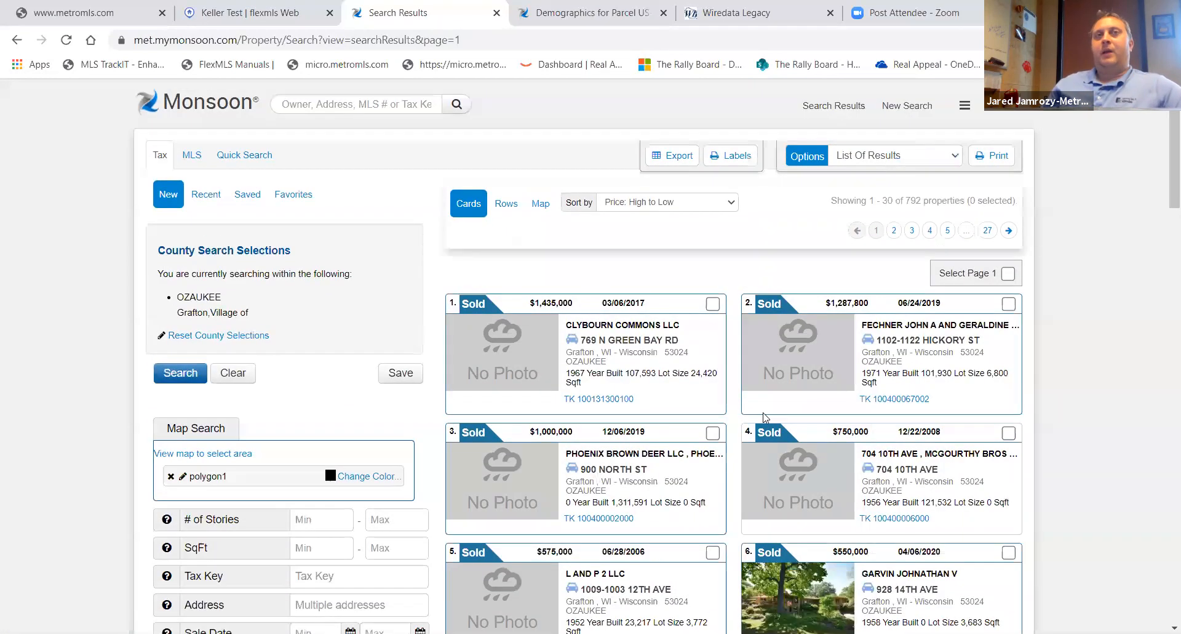
click(504, 205)
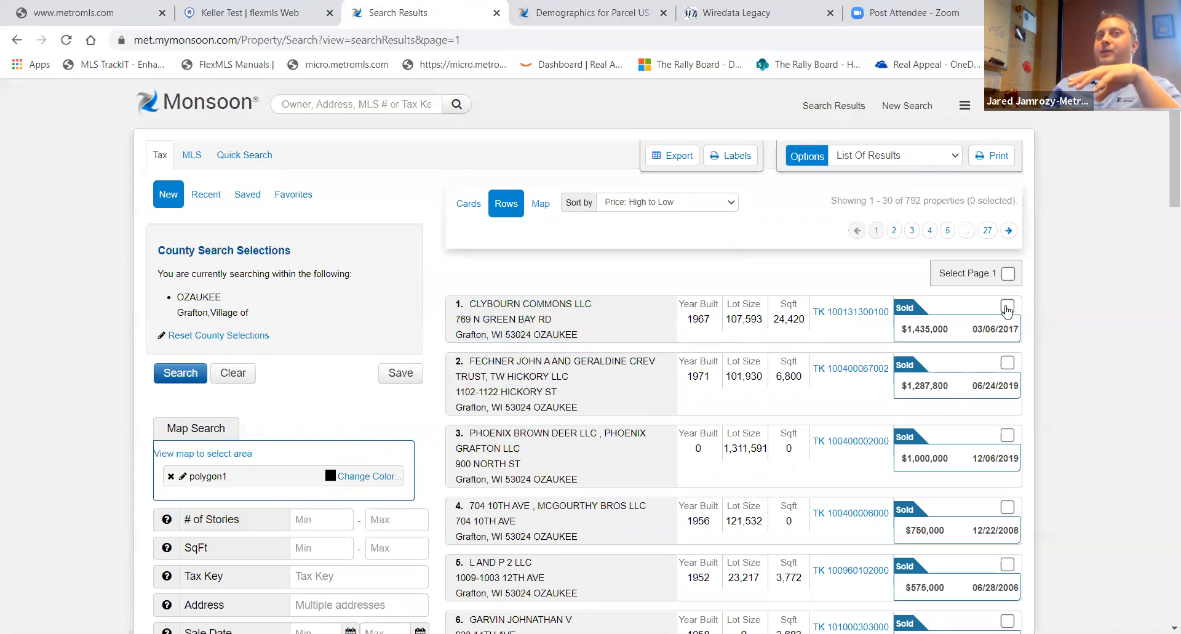
- Tick several individual result rows for selection and then untick them again
click(1007, 306)
click(1006, 363)
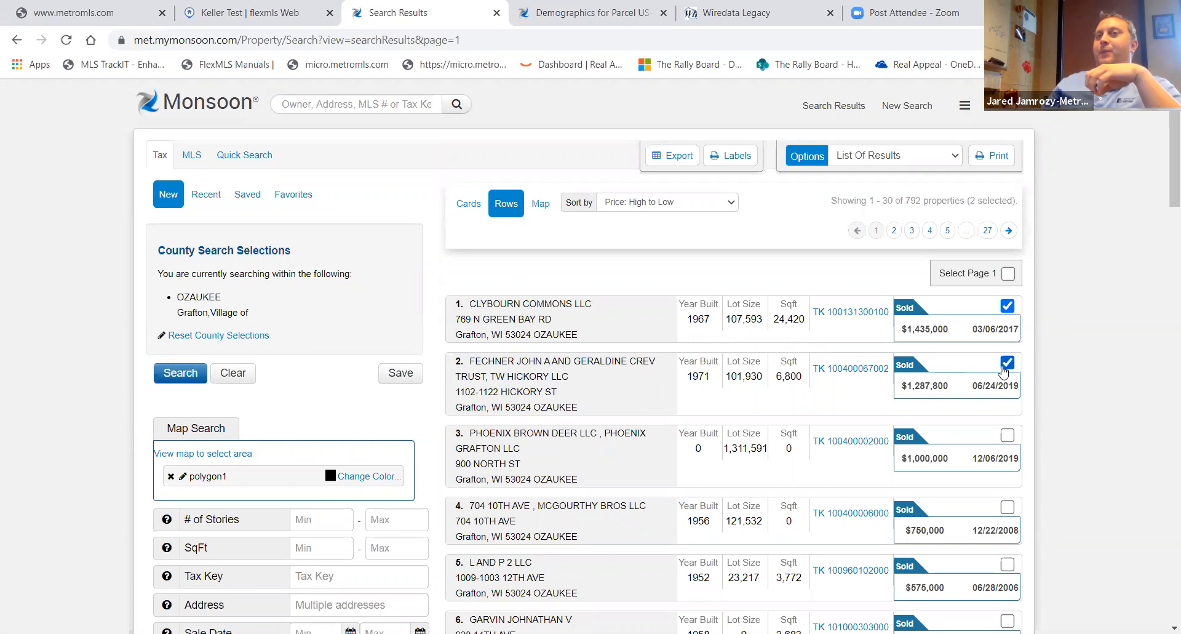
click(1007, 436)
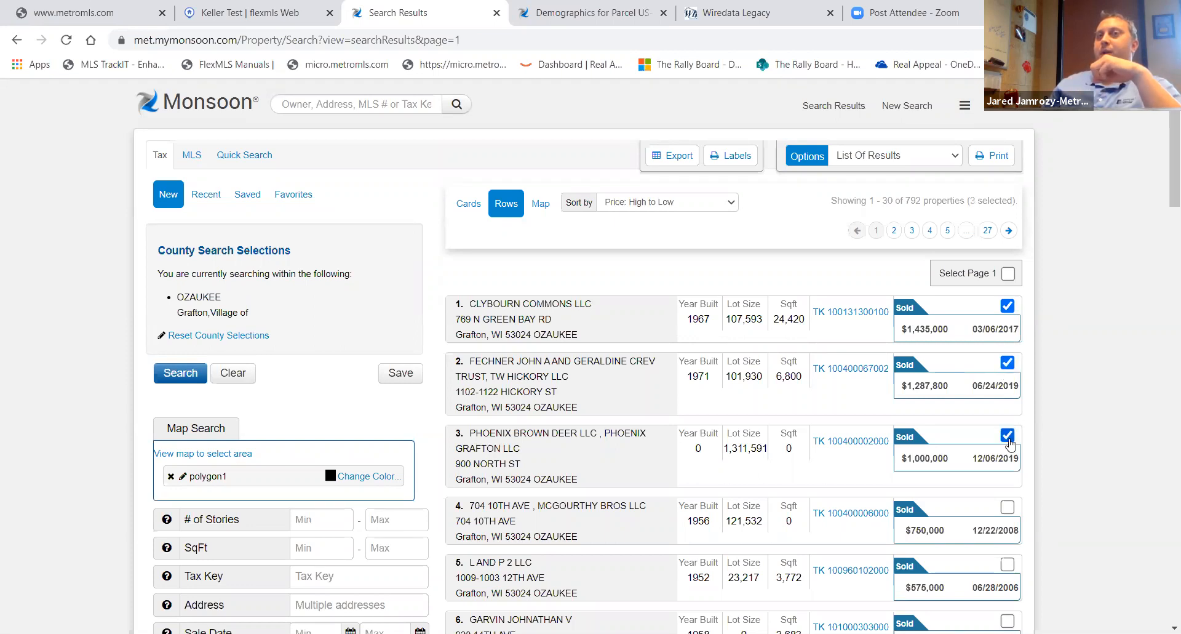
click(1007, 507)
click(1007, 507)
click(1007, 435)
click(1007, 363)
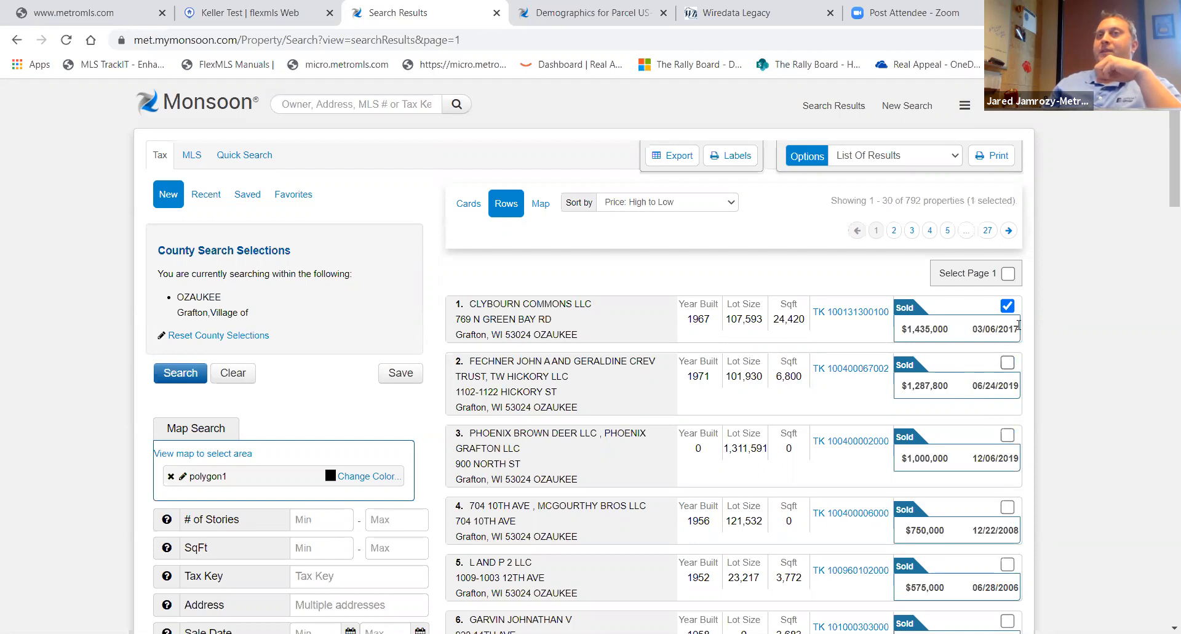
click(1007, 305)
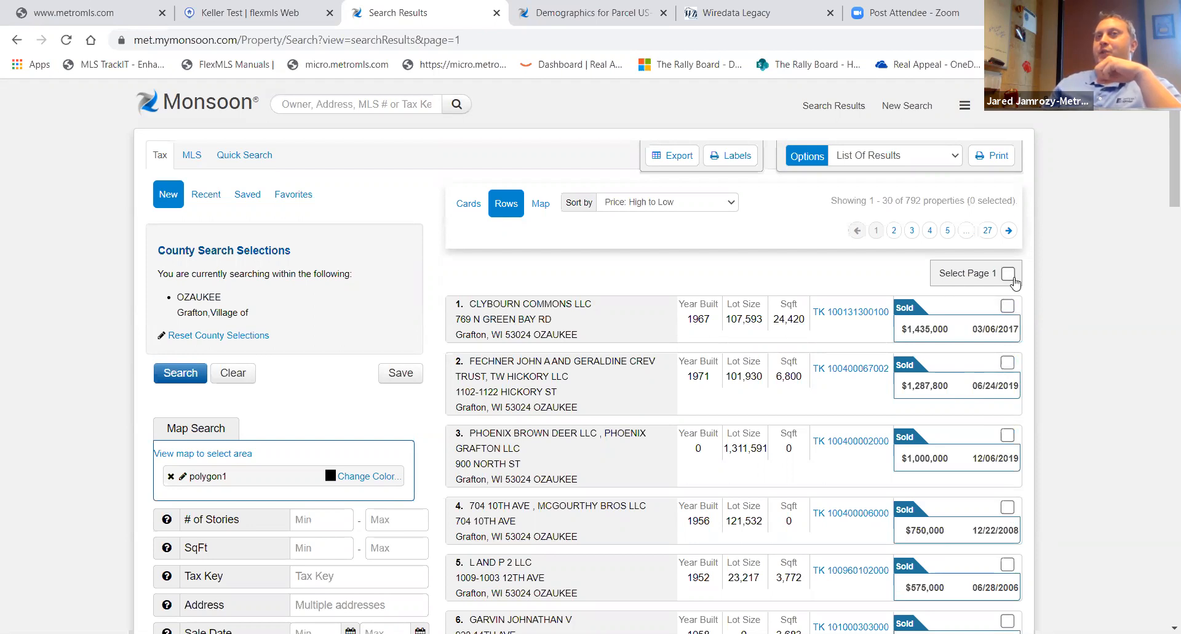
- Select all results on page 1 and page 2 with the page checkboxes, then deselect them
click(1008, 274)
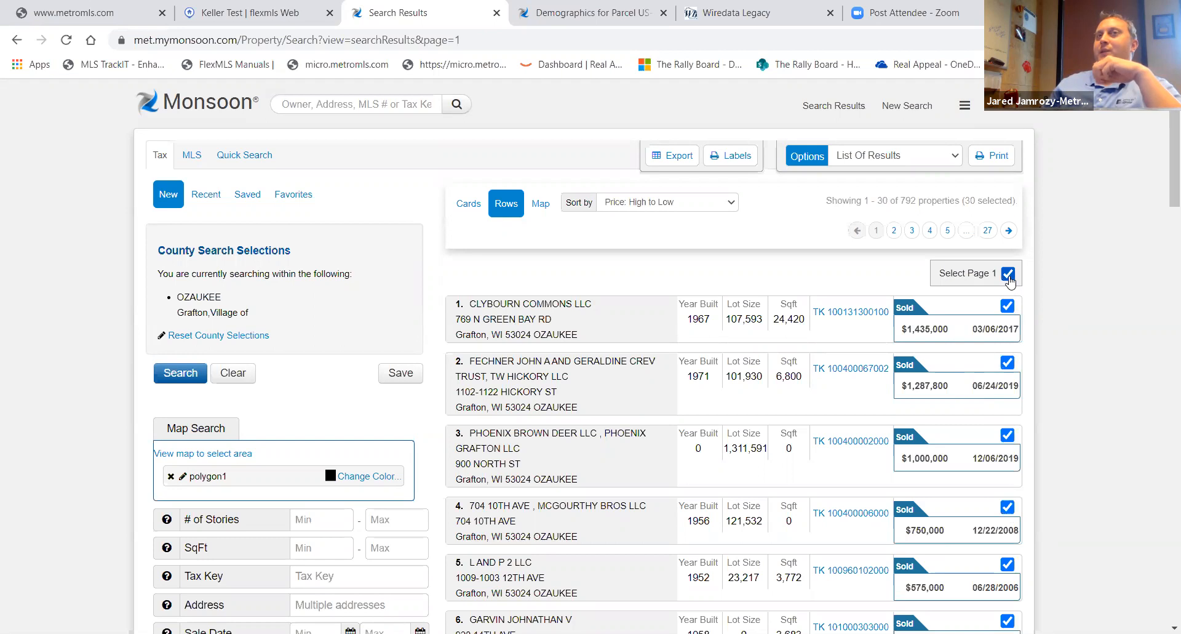
click(895, 231)
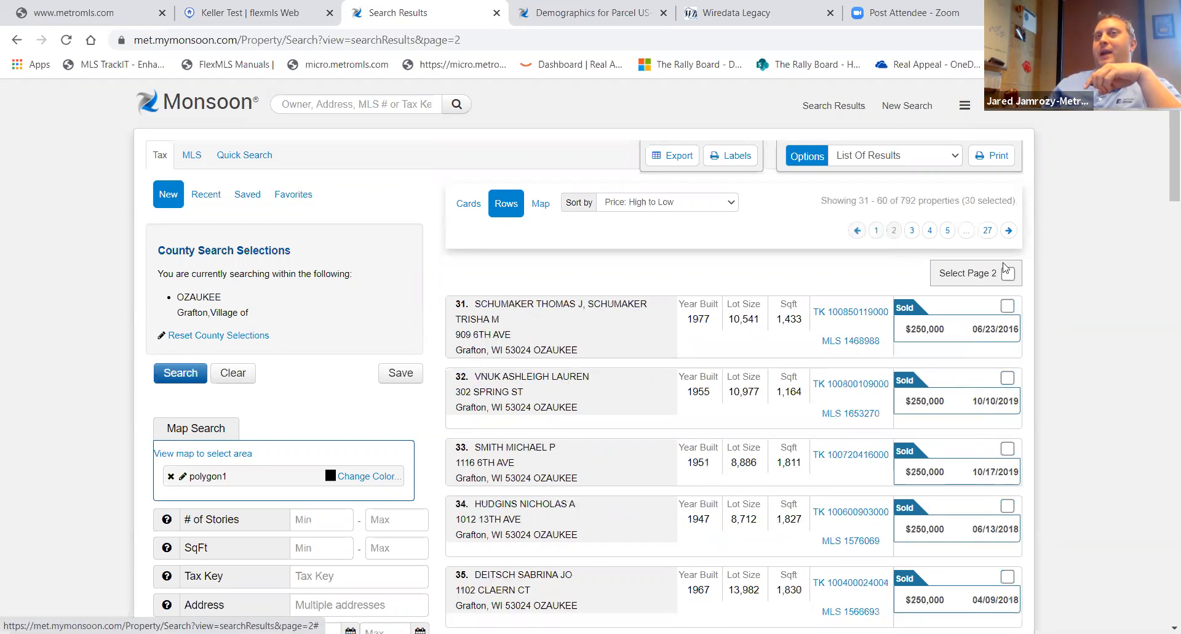
click(1008, 274)
click(1008, 274)
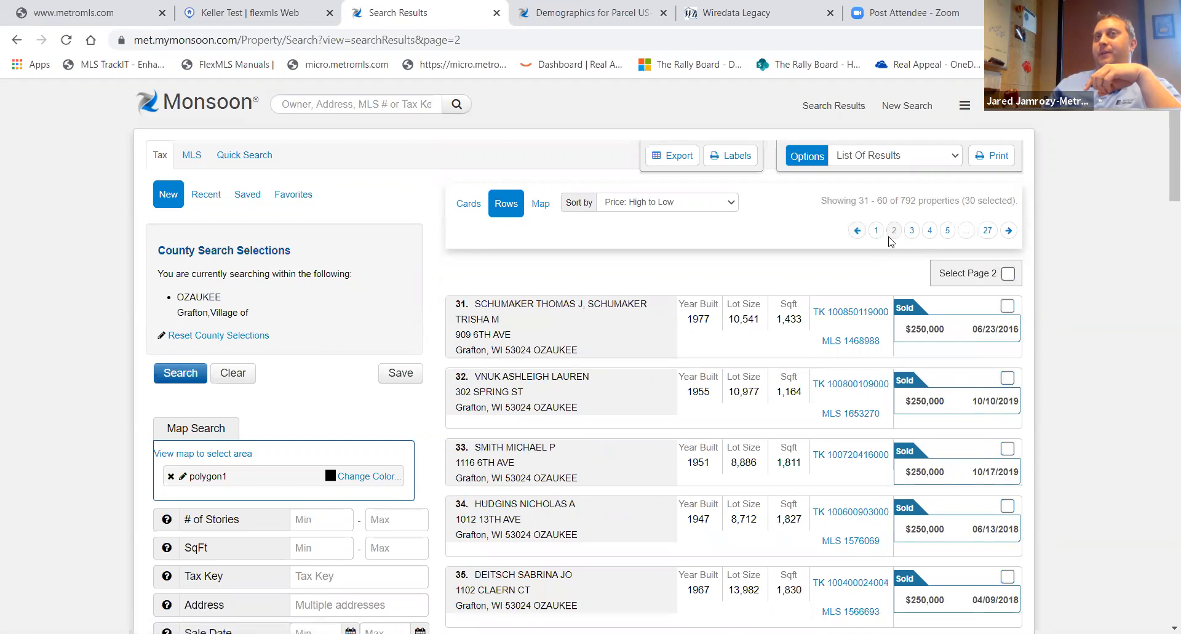
click(877, 231)
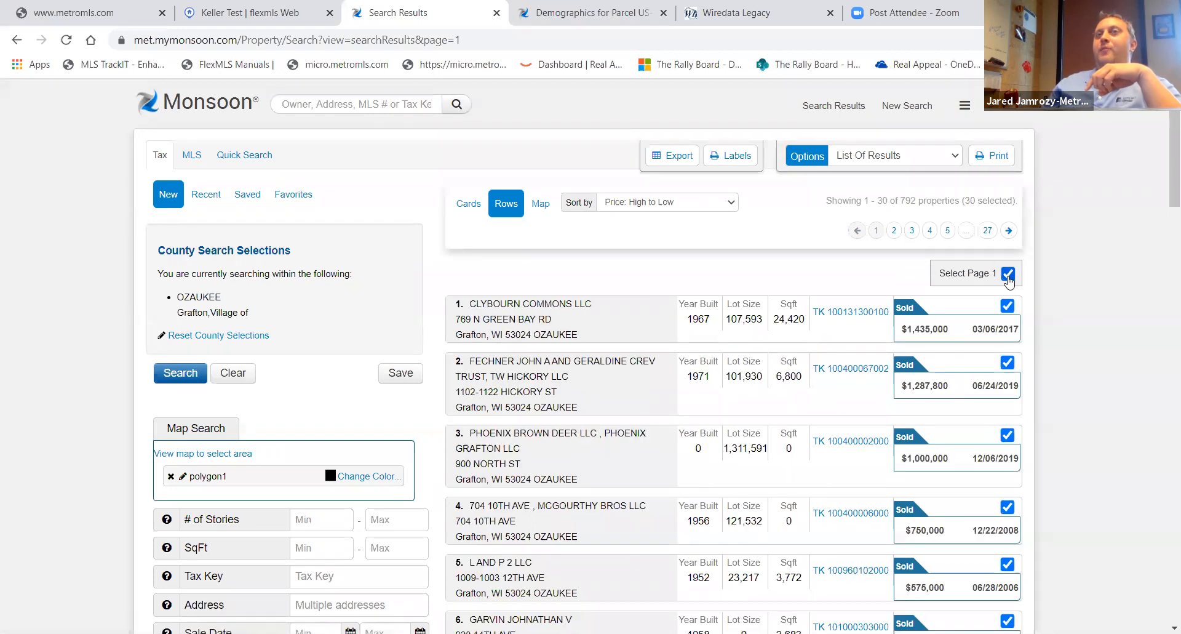
click(1008, 274)
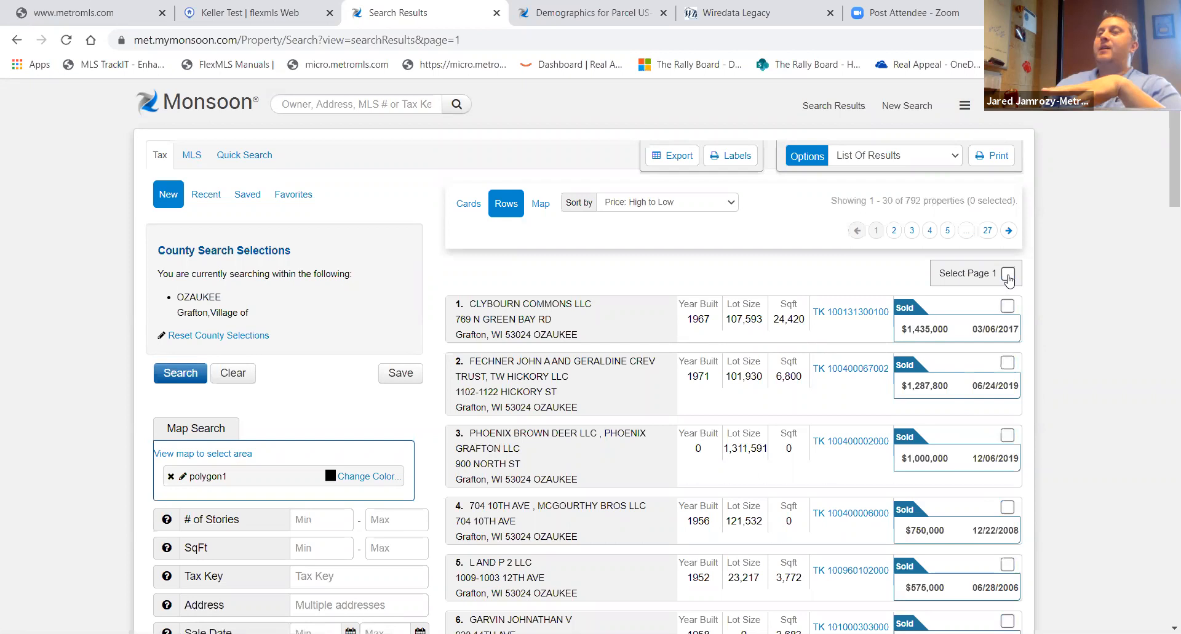
- Open the export panel and choose Address, City, State, ZipCode and Owner Name as the export fields
click(677, 155)
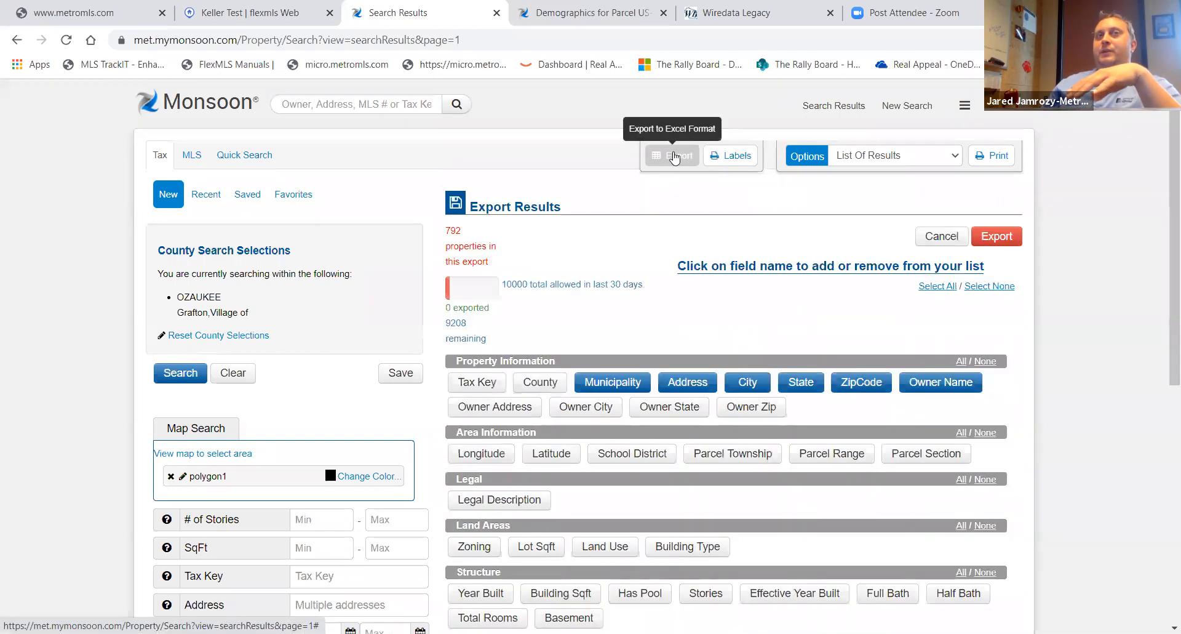
scroll(710, 394, down, 6)
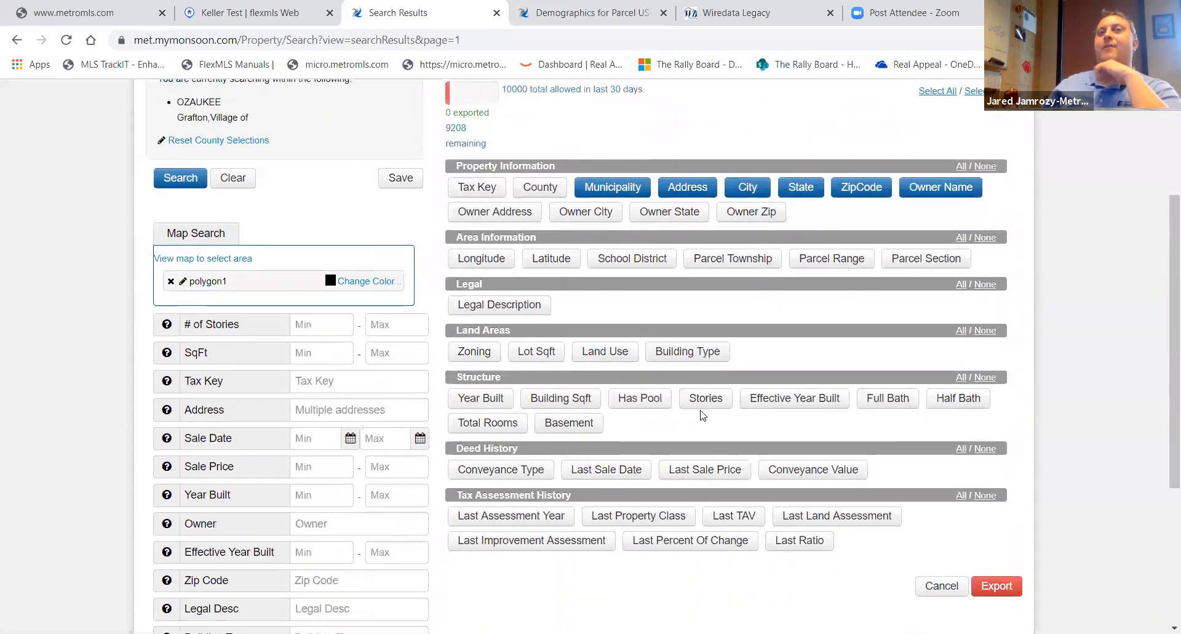
scroll(761, 443, up, 4)
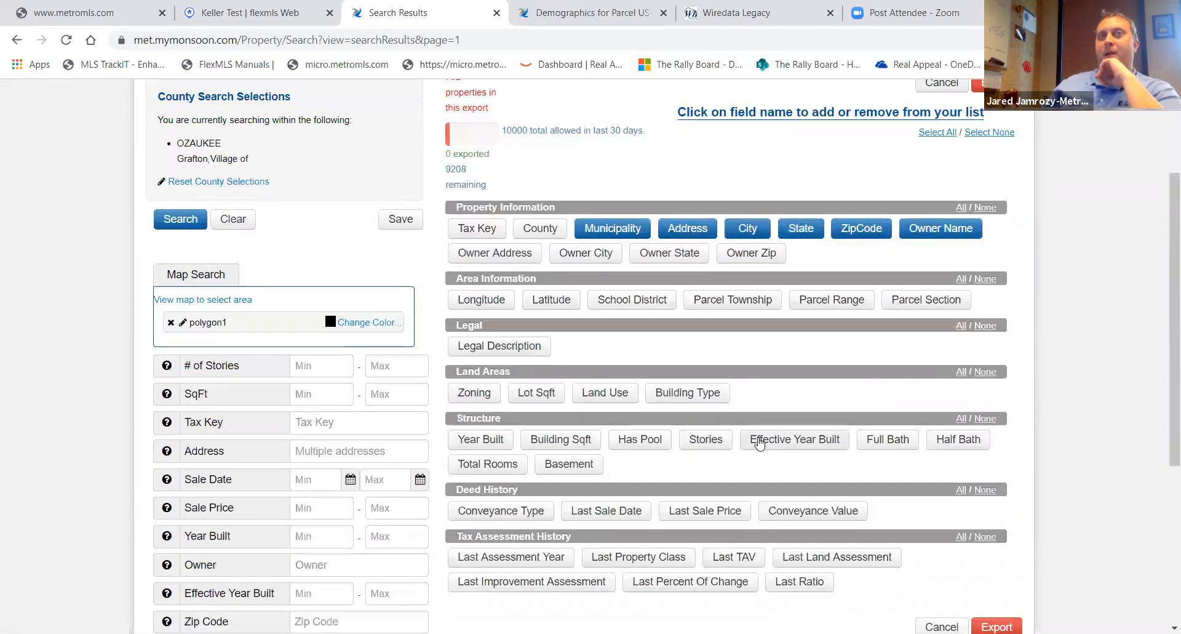
scroll(761, 442, up, 1)
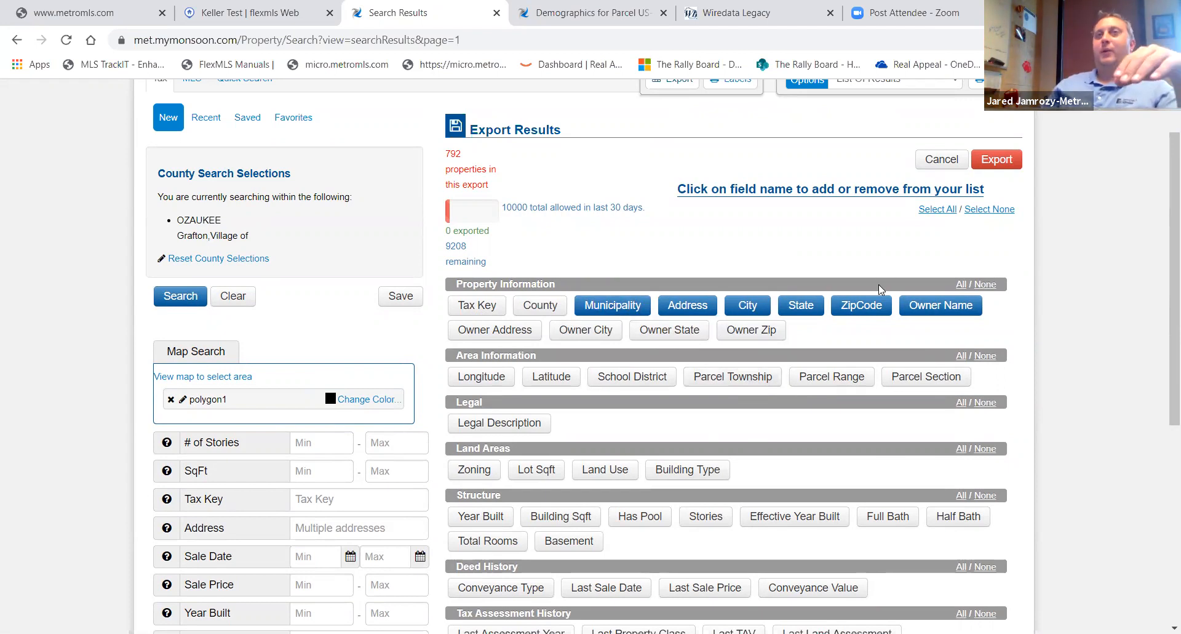
click(936, 209)
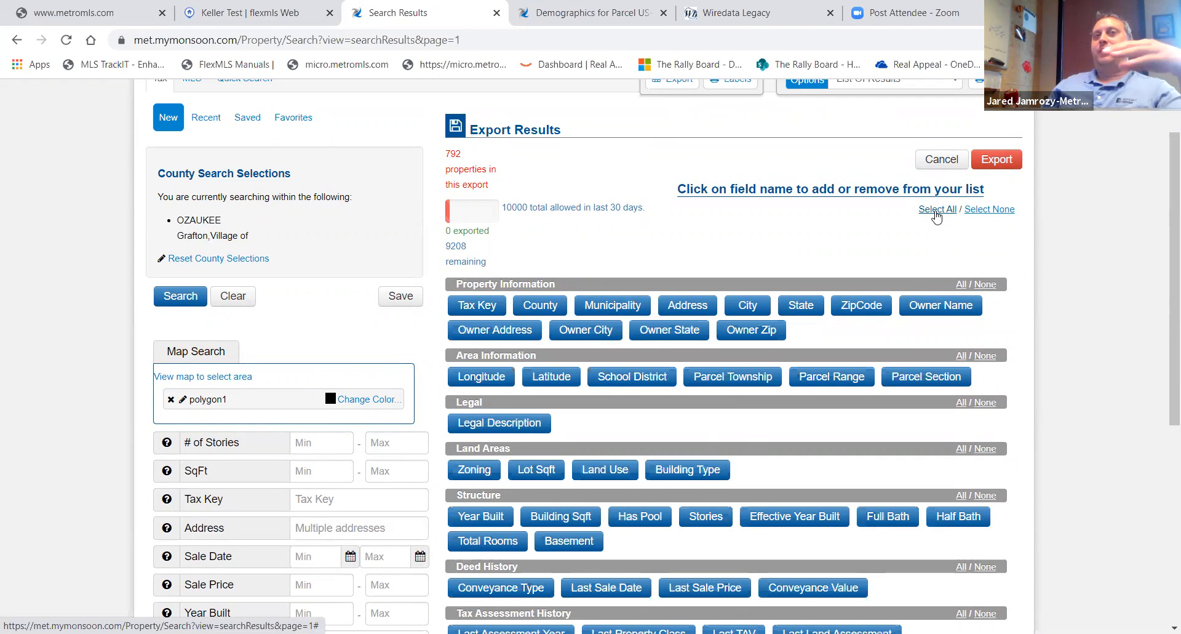
click(989, 210)
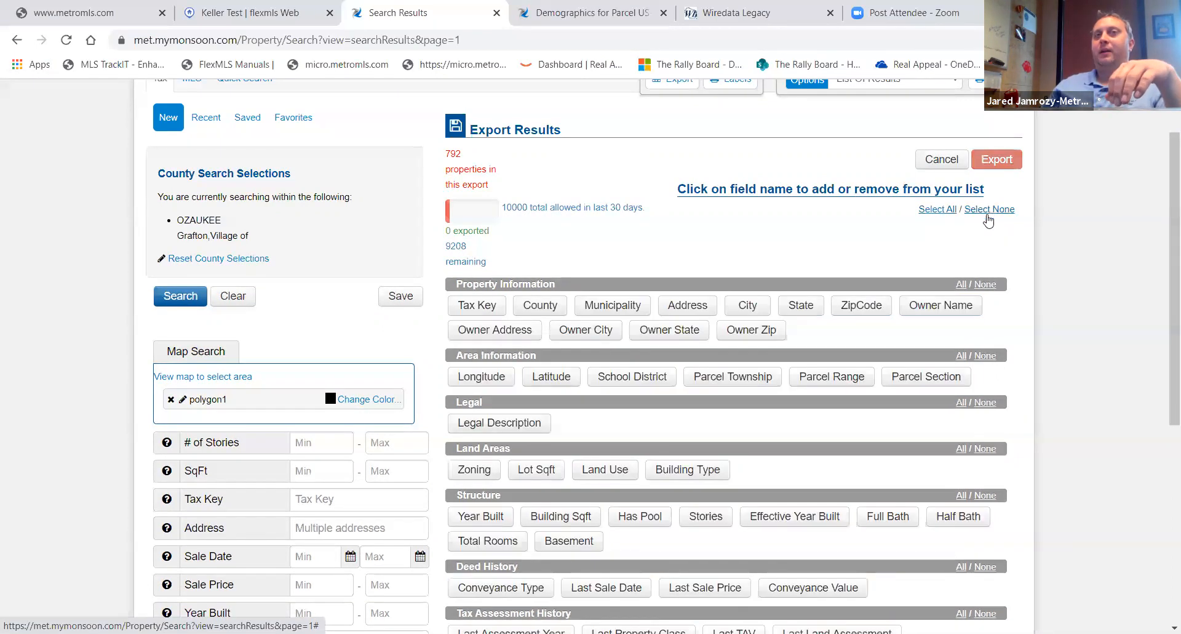
click(861, 305)
click(940, 307)
click(801, 306)
click(747, 305)
click(708, 306)
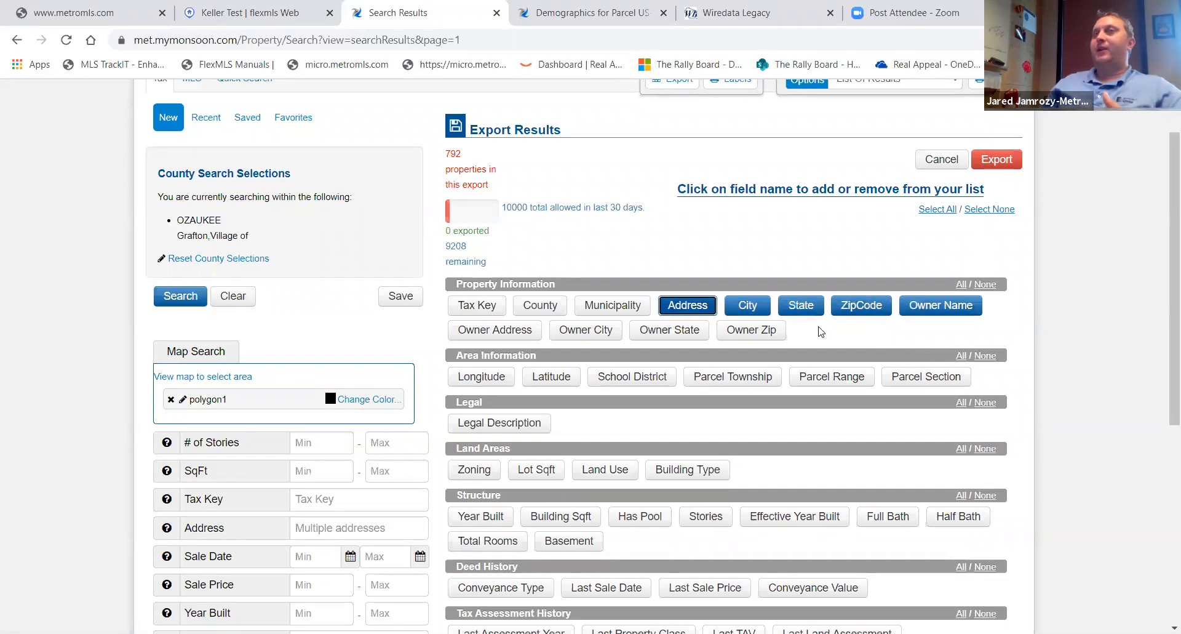
- Open the print mailing labels options for the search results
scroll(830, 351, up, 2)
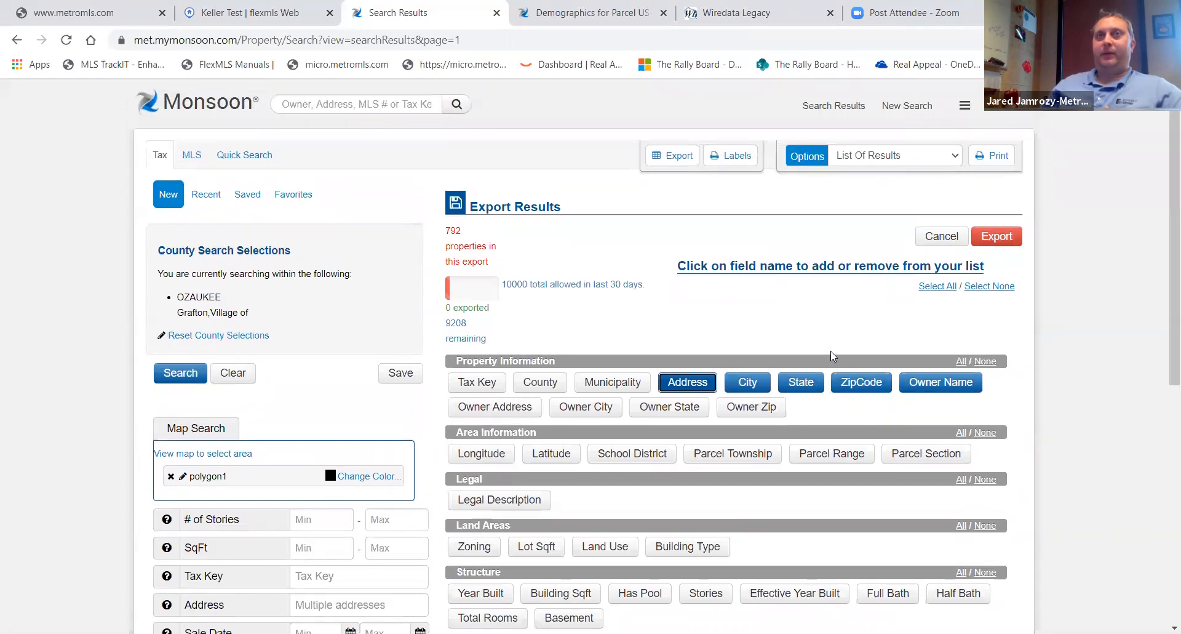
click(737, 161)
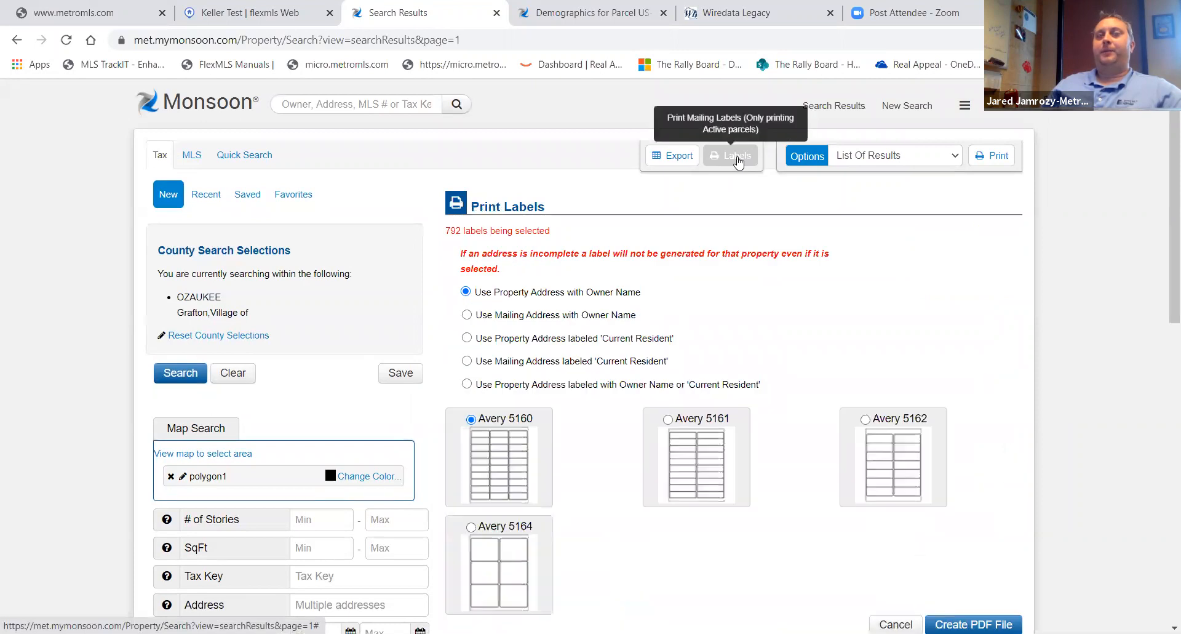
scroll(700, 315, down, 2)
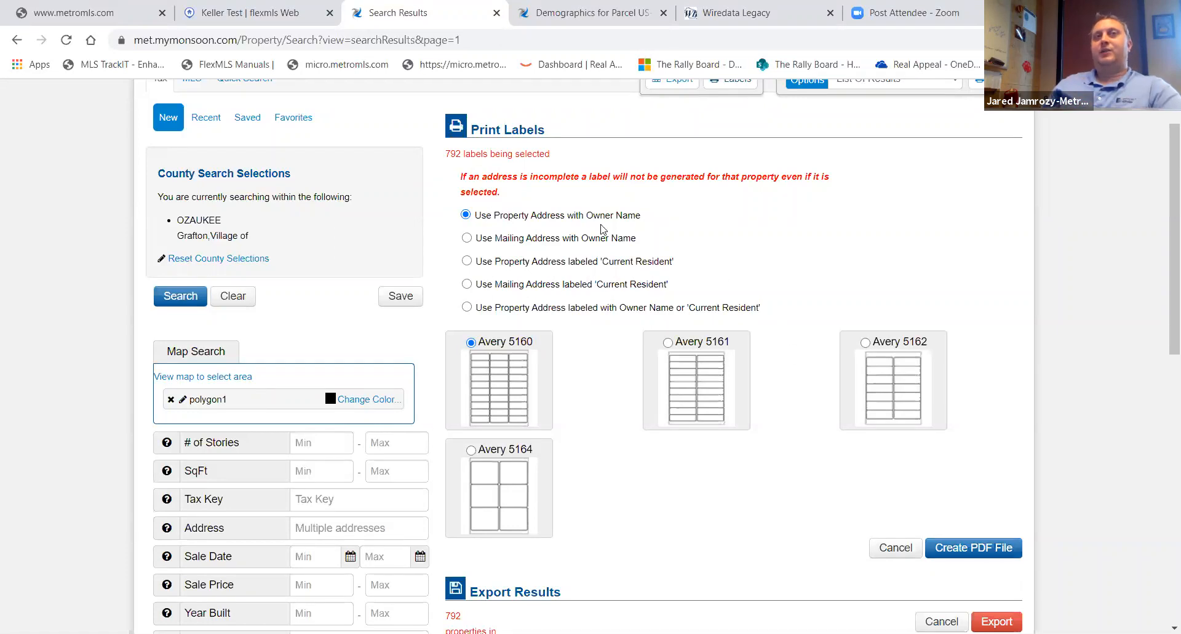
- Save the current search under the name "Grafton Avenues Test"
click(401, 297)
click(272, 232)
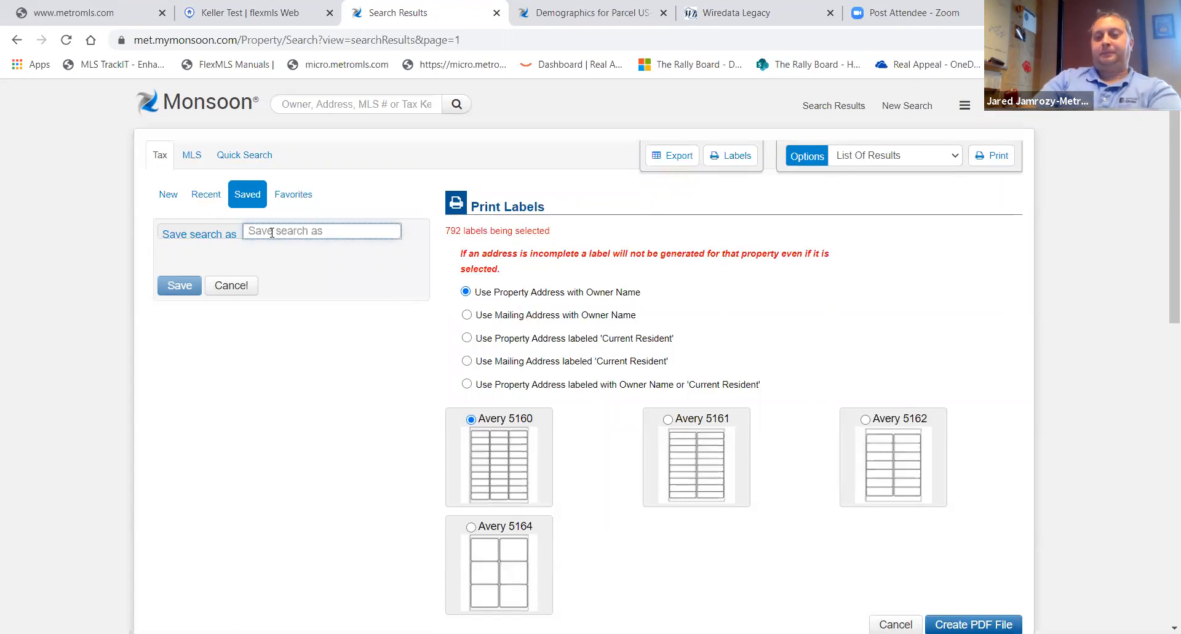
text(Grafton Avenues Test)
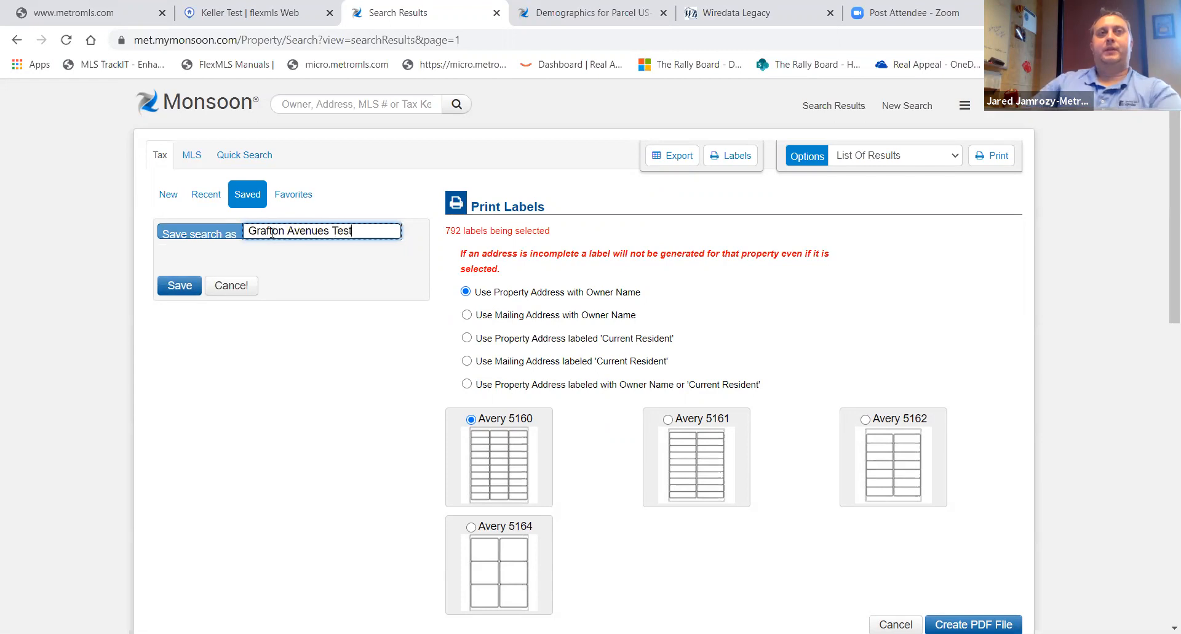
click(168, 290)
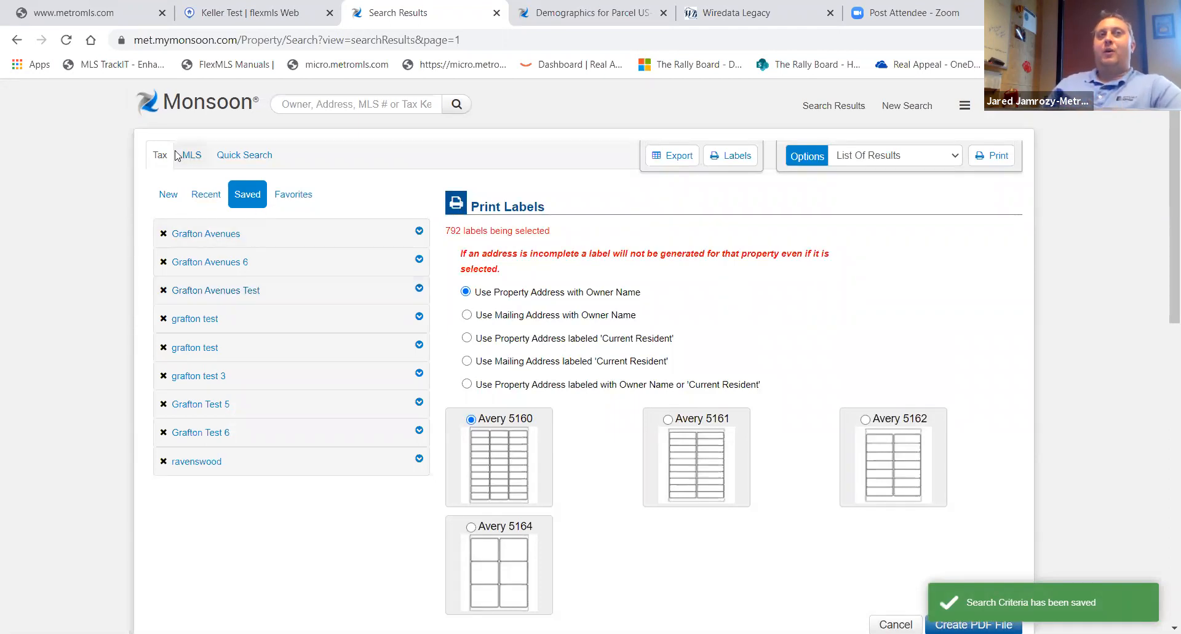
- Review the recent and saved search lists and reopen the saved Grafton Avenues Test search
click(168, 194)
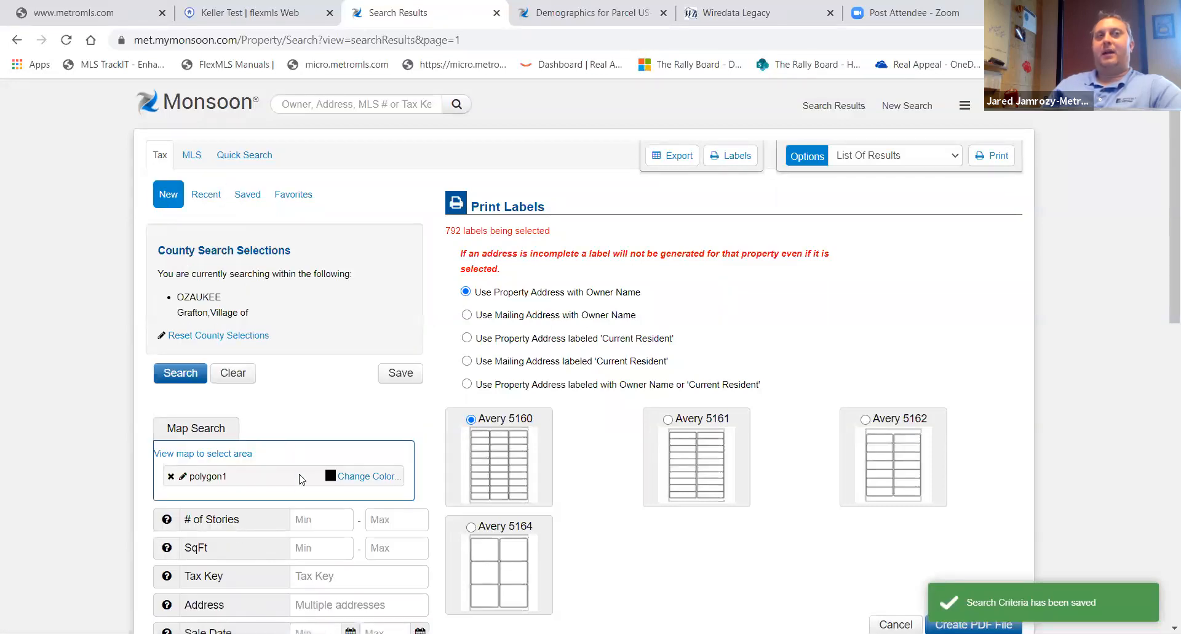
click(208, 196)
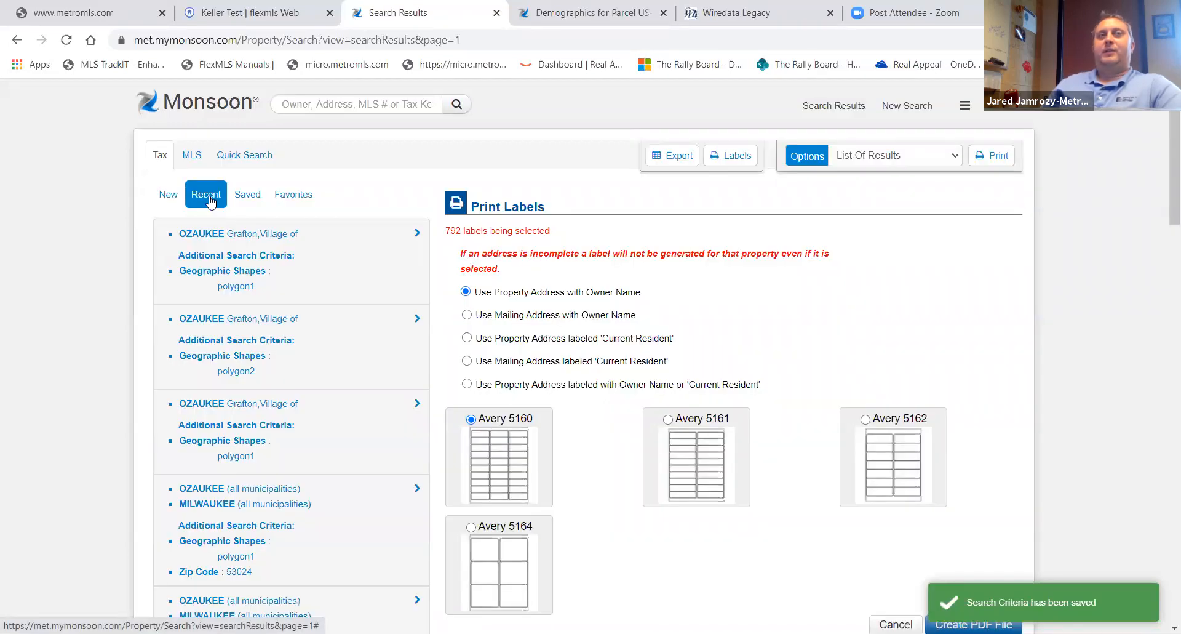
click(245, 195)
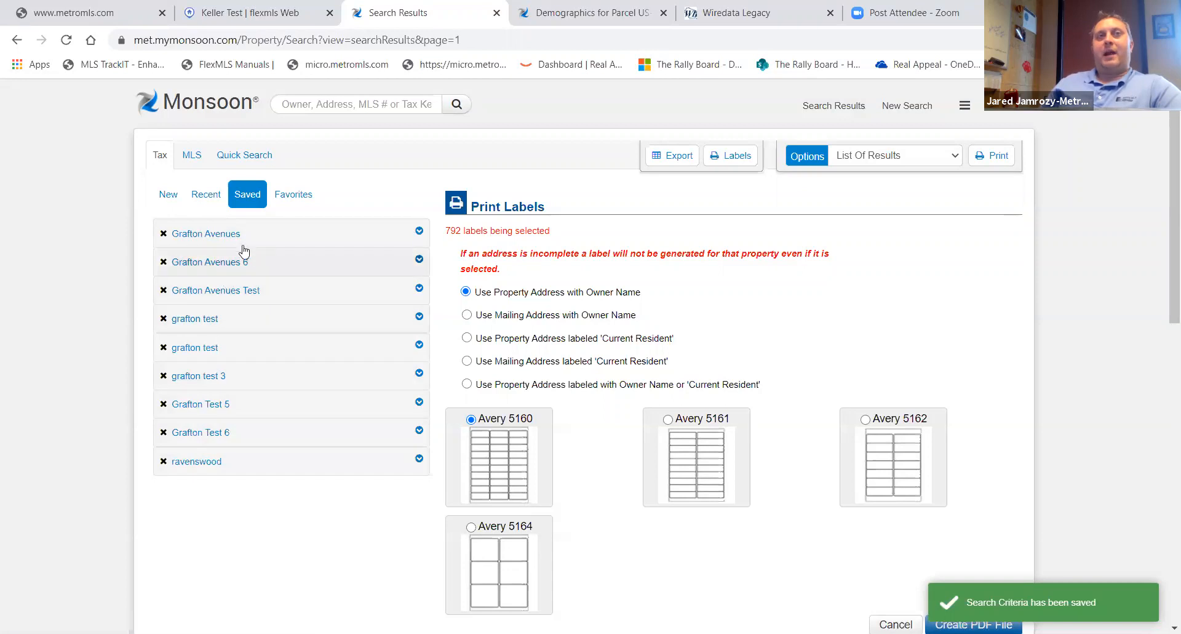
click(419, 289)
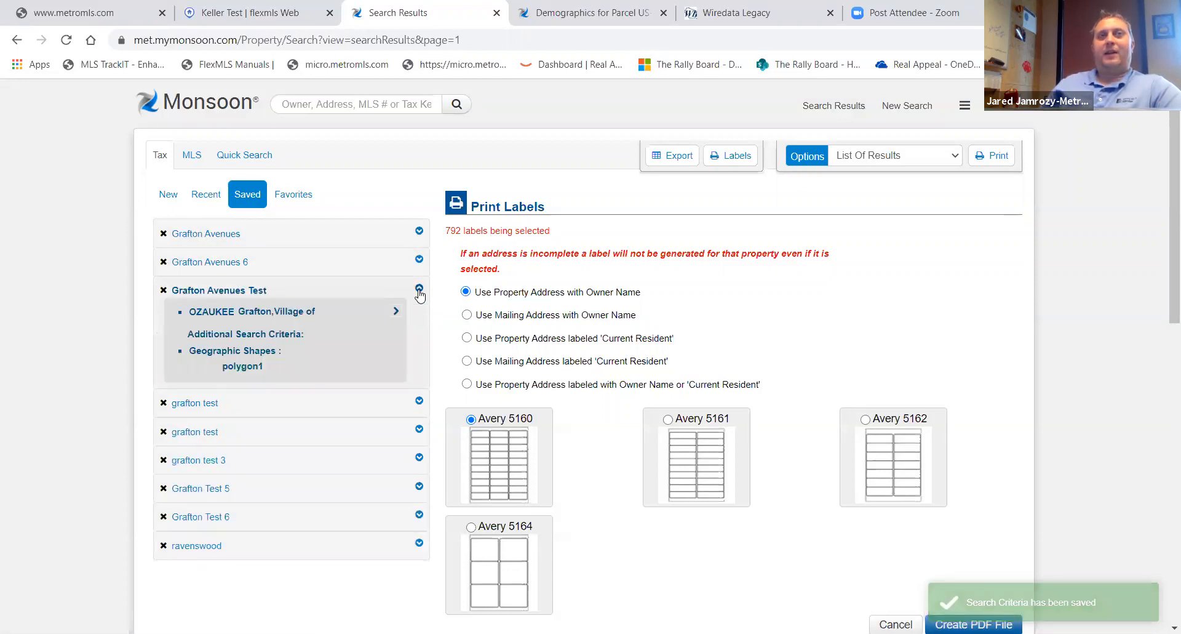
click(397, 313)
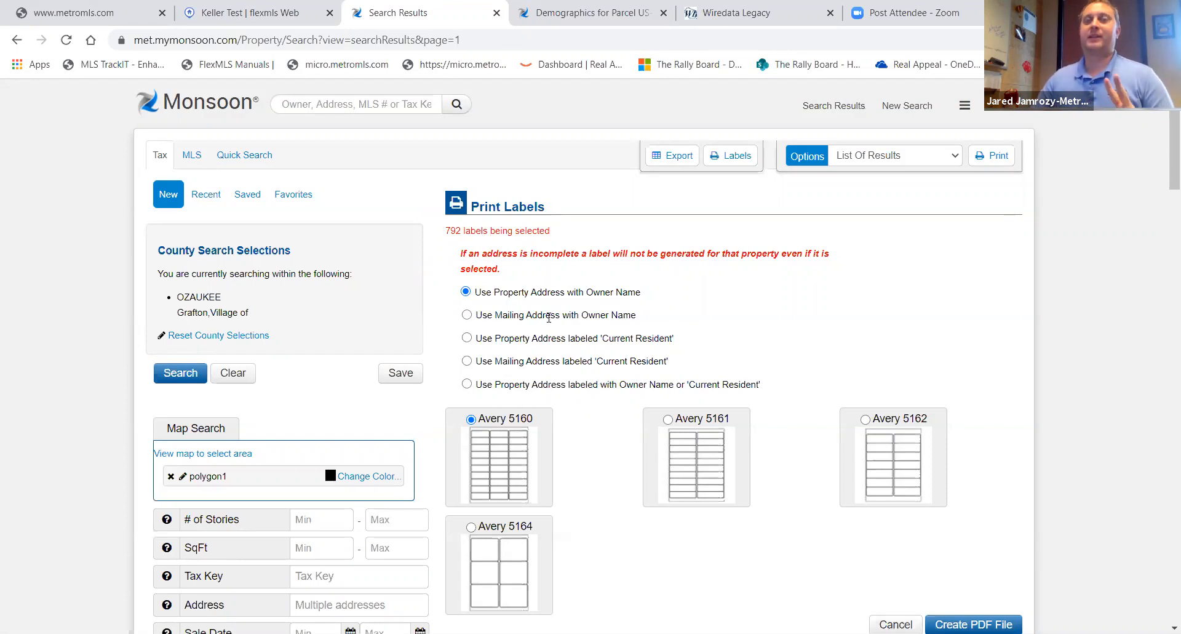
- Return to the home page and open the MLS search form
click(152, 107)
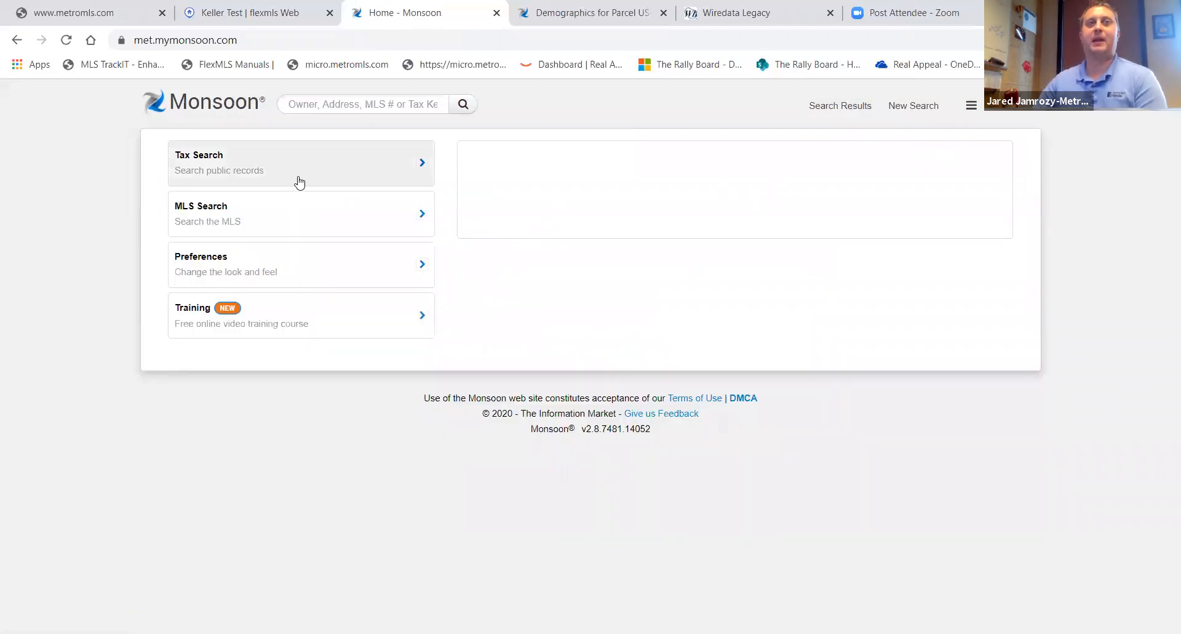
click(239, 222)
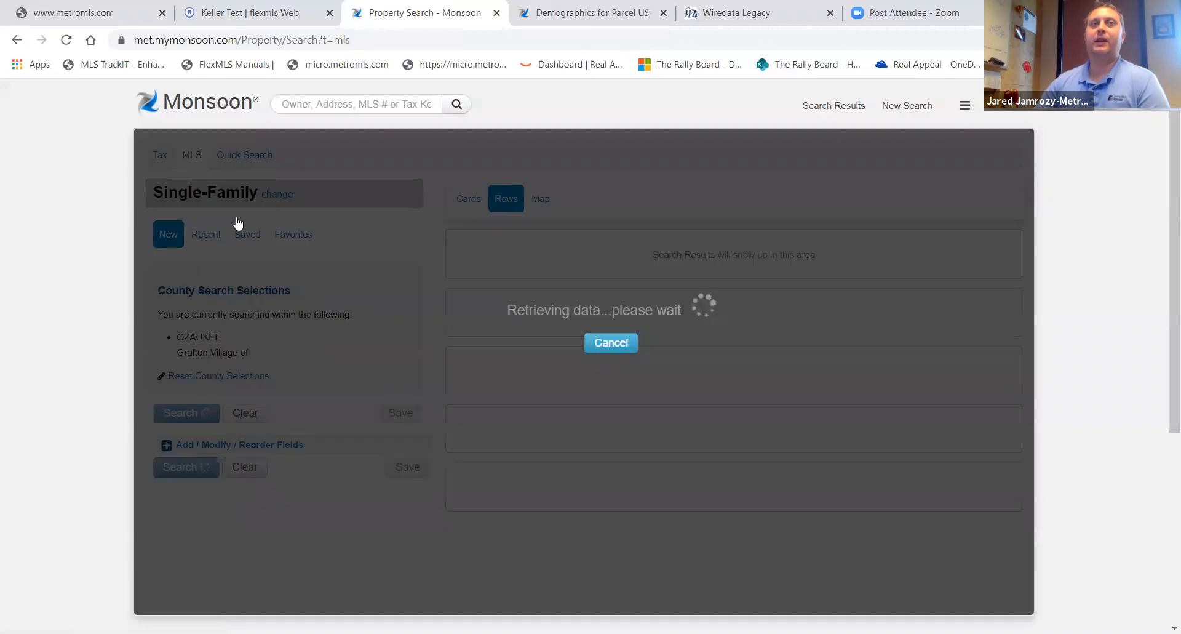
scroll(123, 347, down, 3)
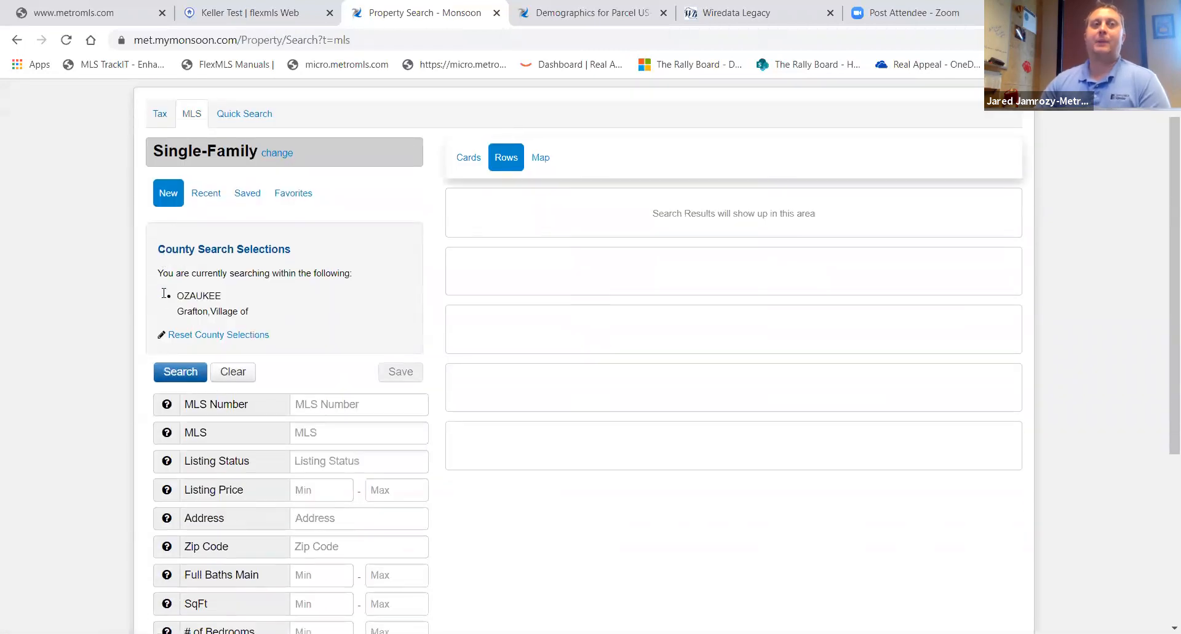
scroll(121, 351, up, 1)
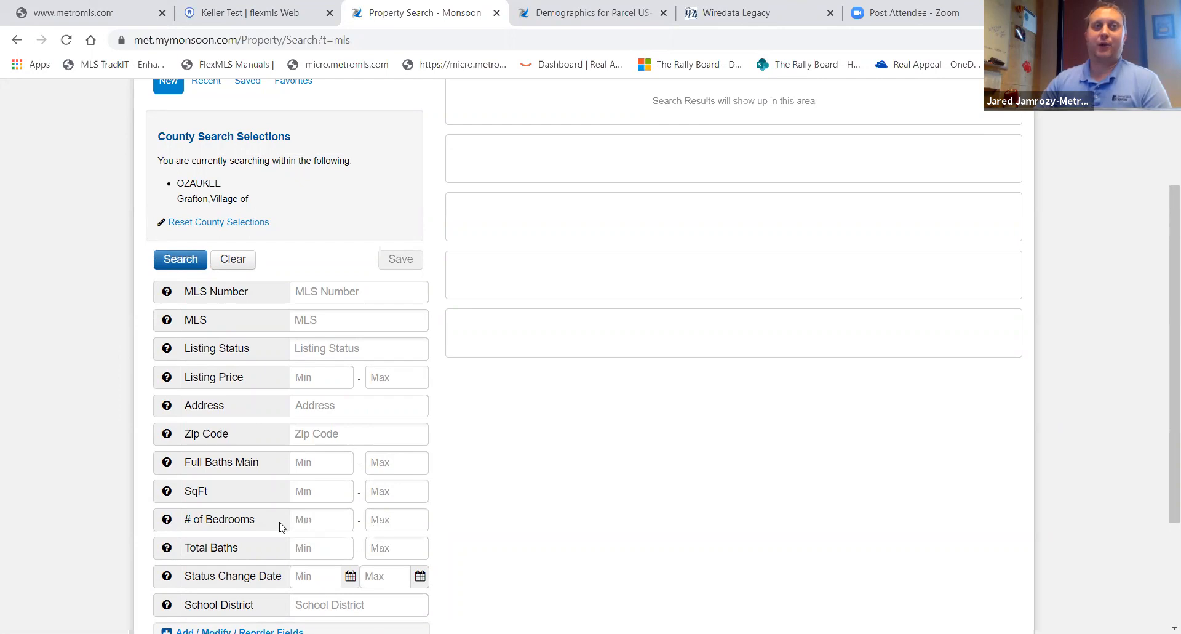
scroll(281, 526, down, 3)
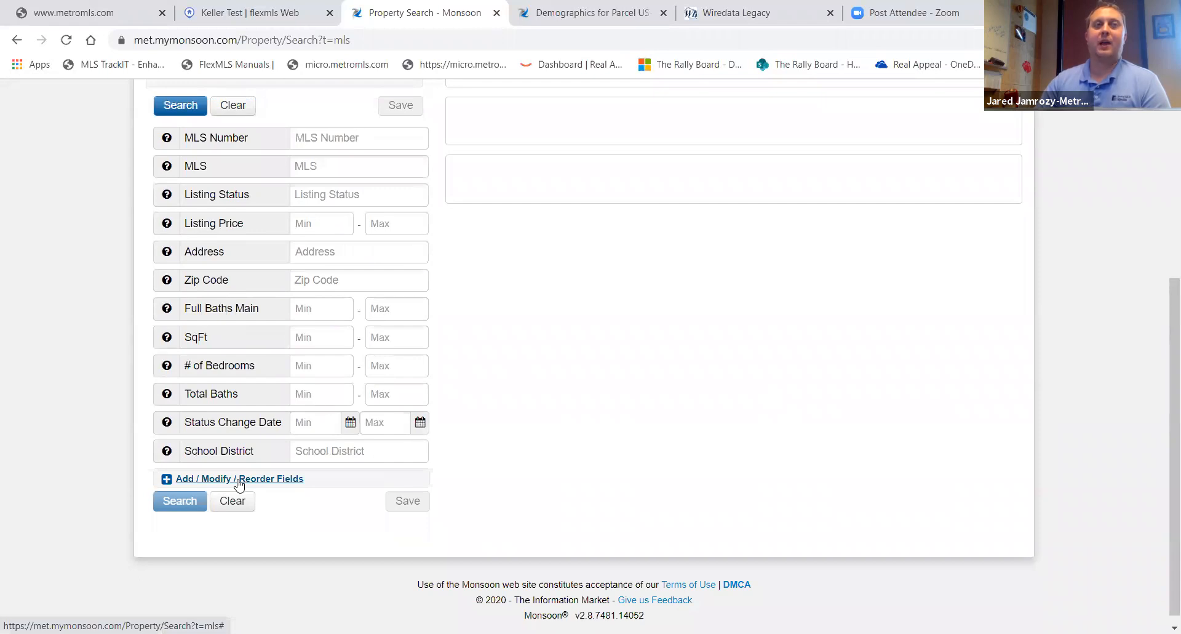
- Add the Lot SqFt and Half Baths Main fields to the MLS search form and save the field list
click(239, 483)
scroll(288, 286, down, 5)
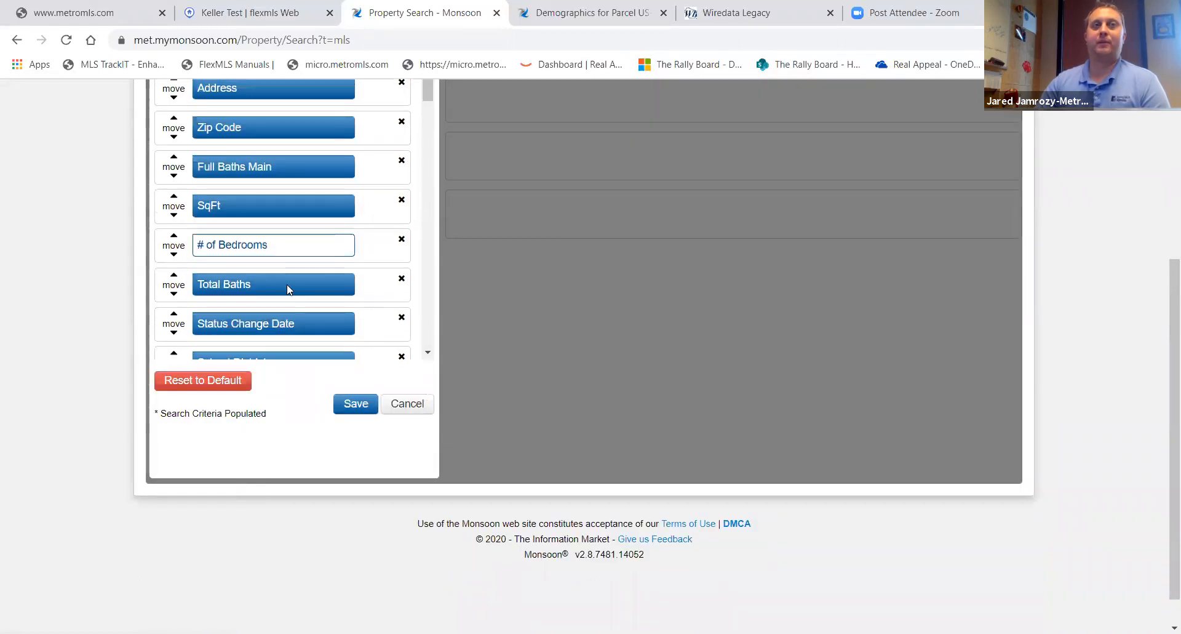
scroll(286, 288, down, 4)
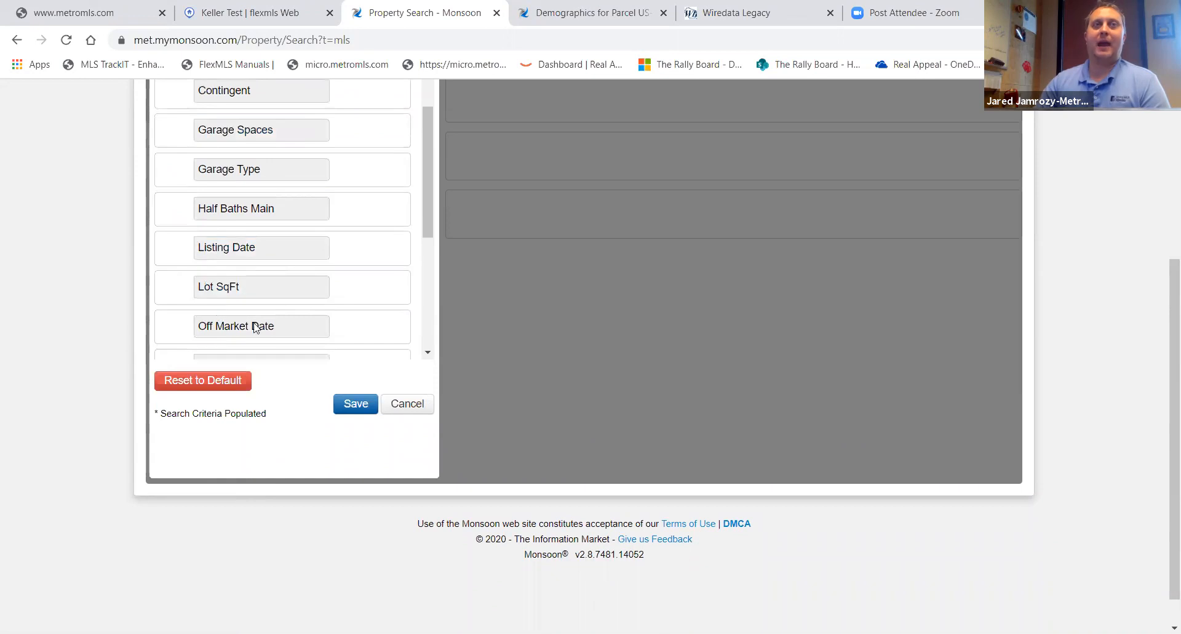
click(249, 293)
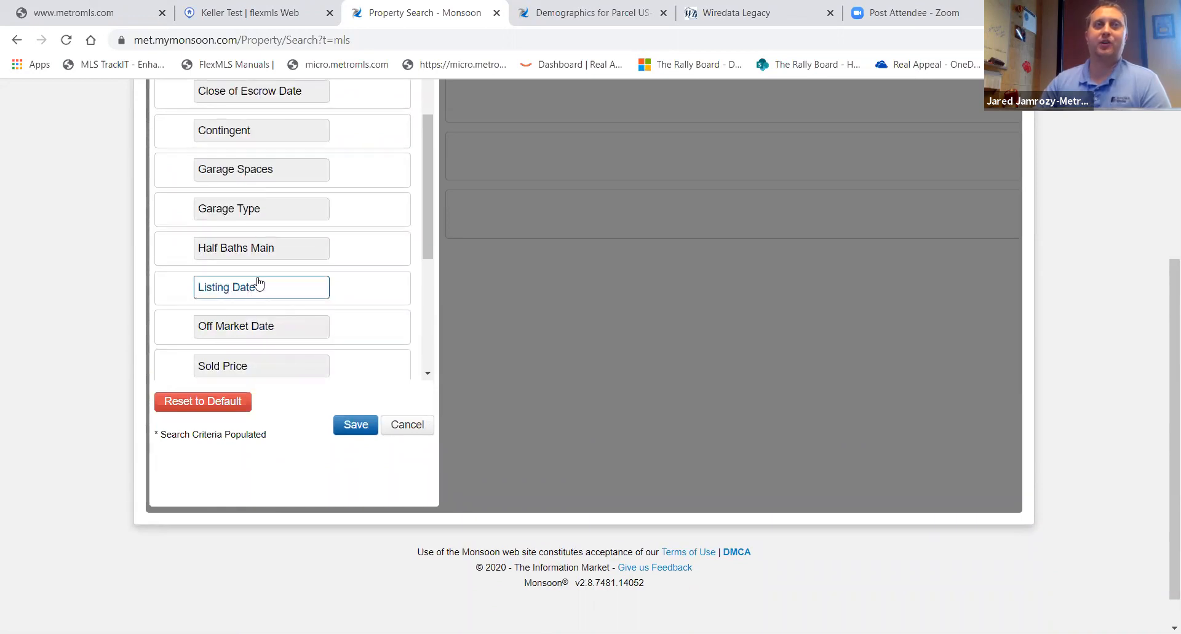
click(264, 252)
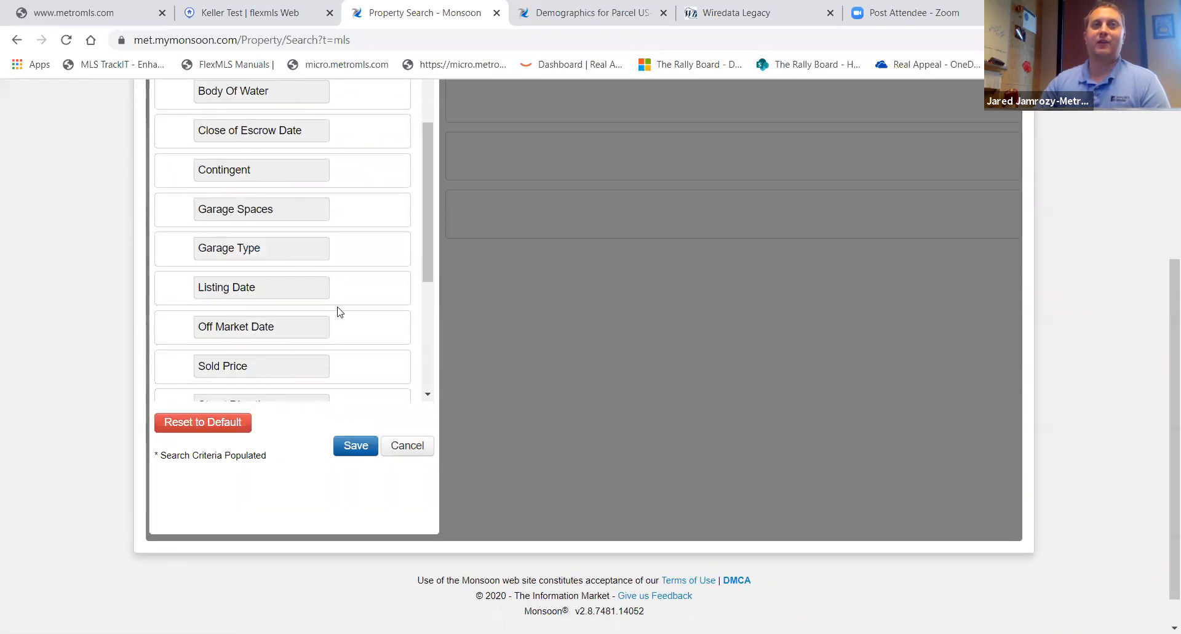
scroll(337, 309, down, 5)
scroll(338, 312, up, 15)
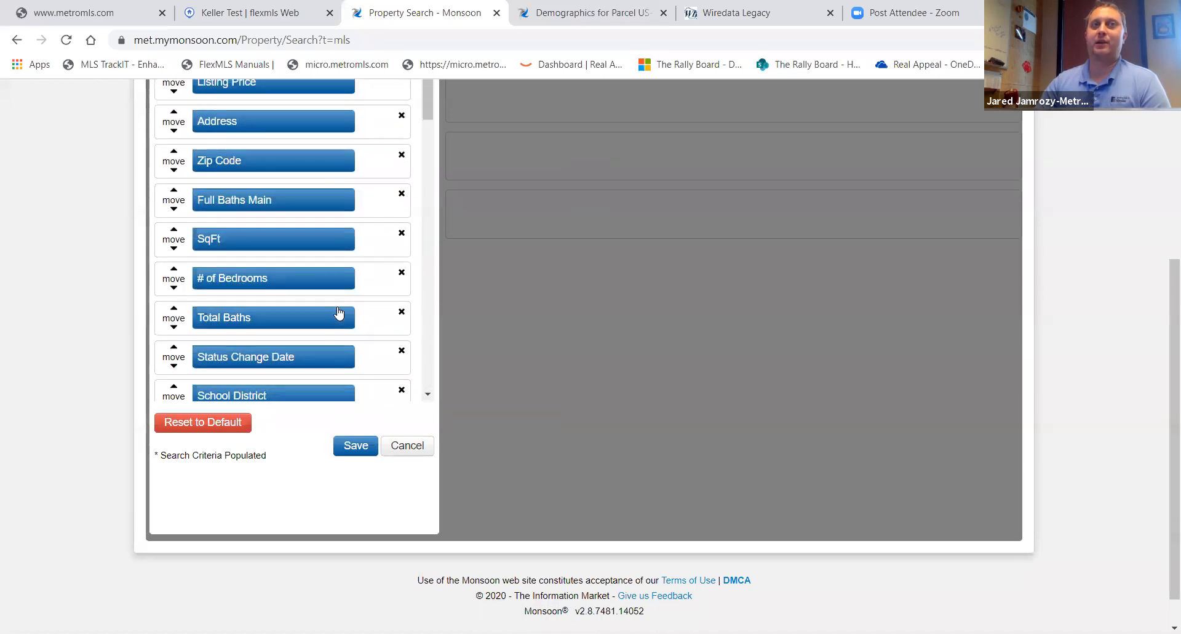
click(339, 313)
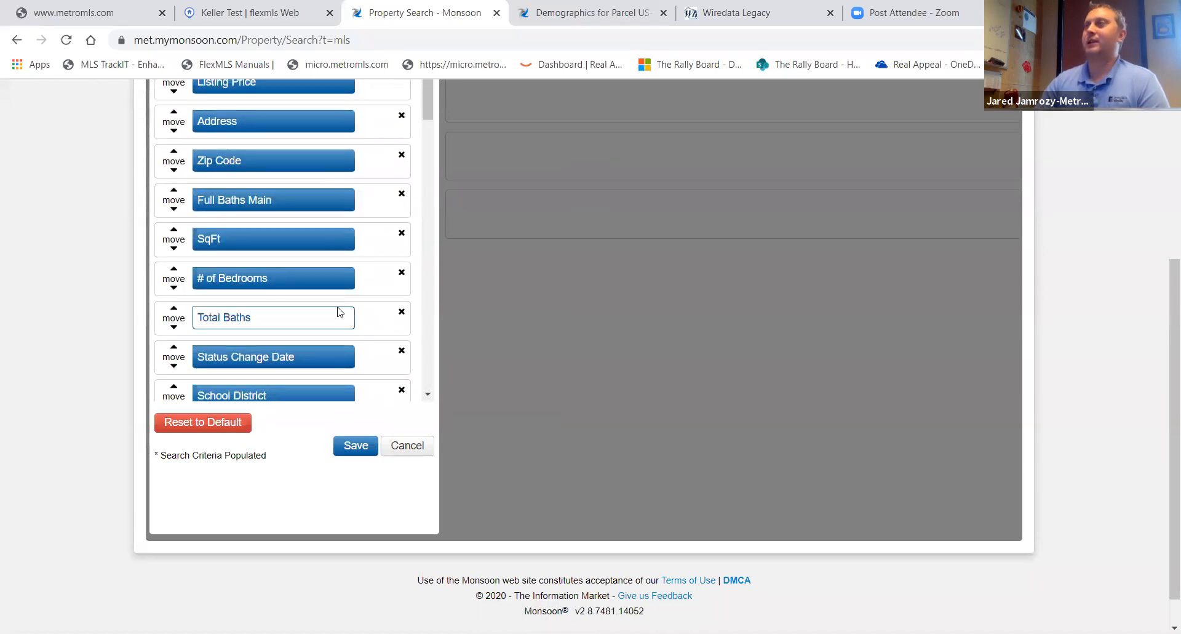
click(355, 447)
- Switch the MLS search to map view, open the map display options and cancel them
scroll(277, 431, up, 5)
click(220, 422)
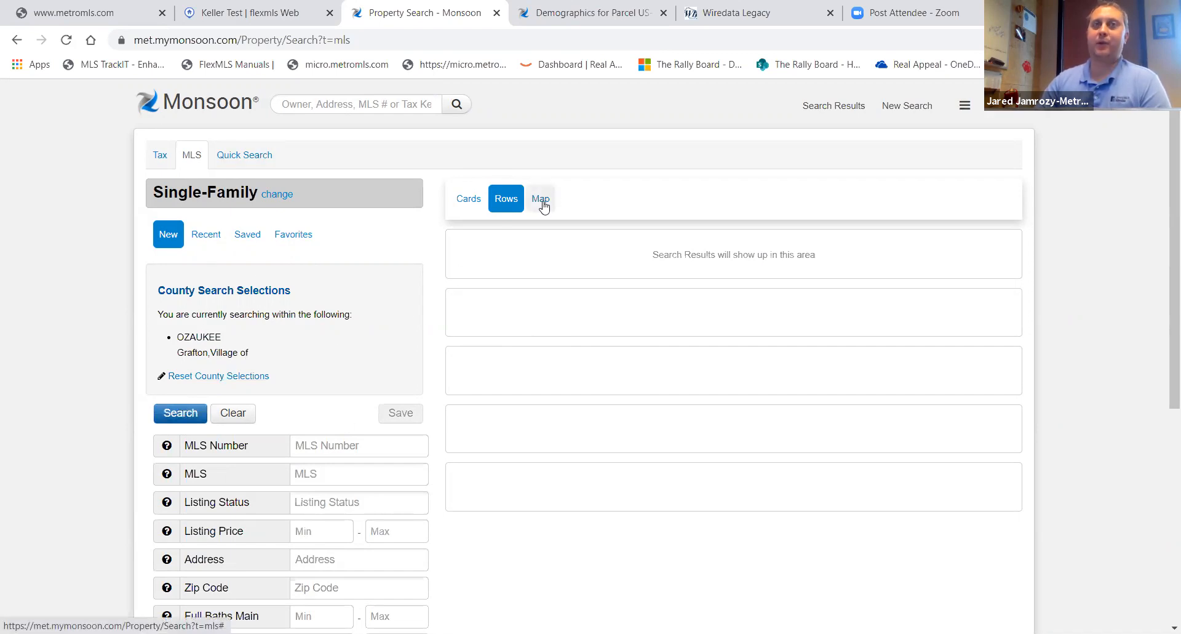
click(541, 200)
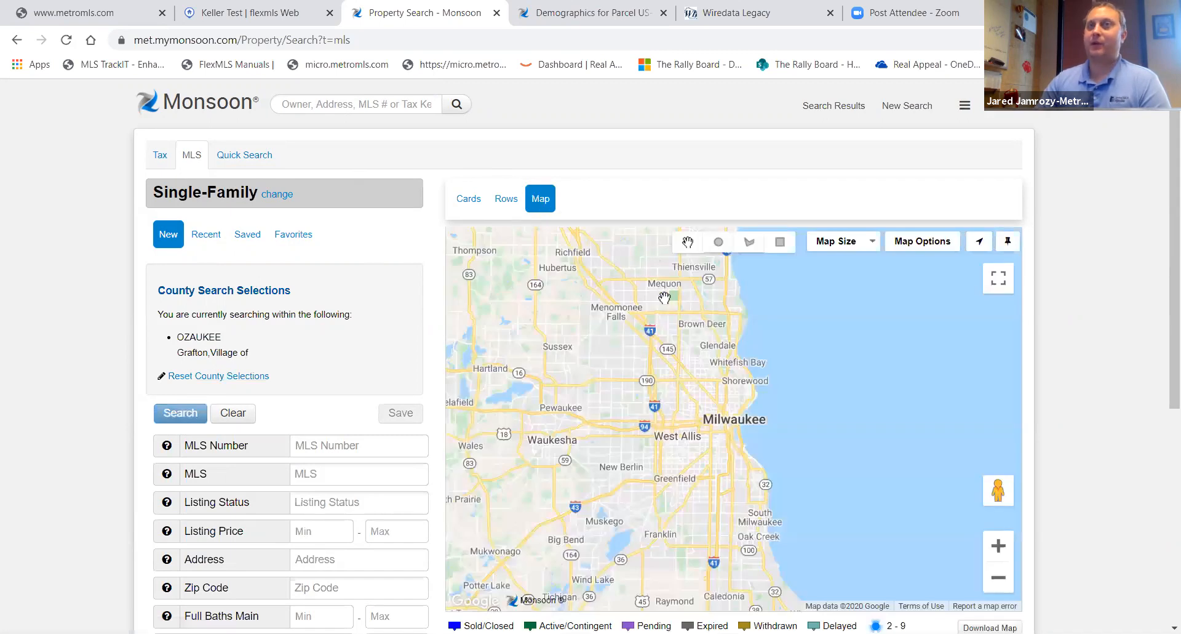
click(869, 243)
click(922, 244)
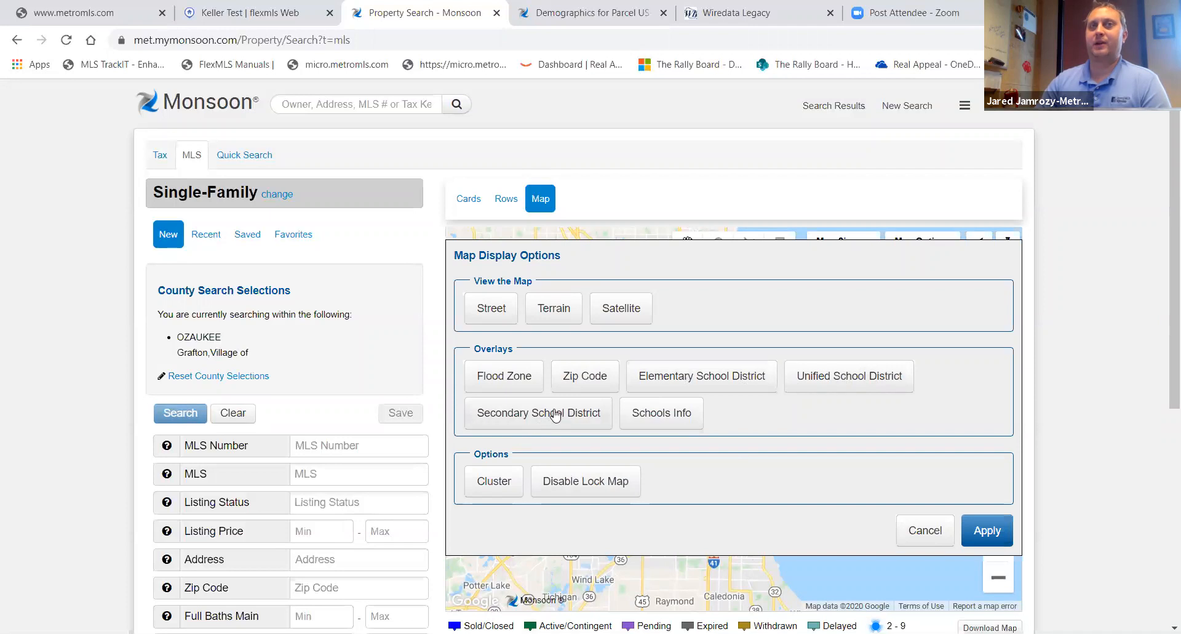
click(922, 533)
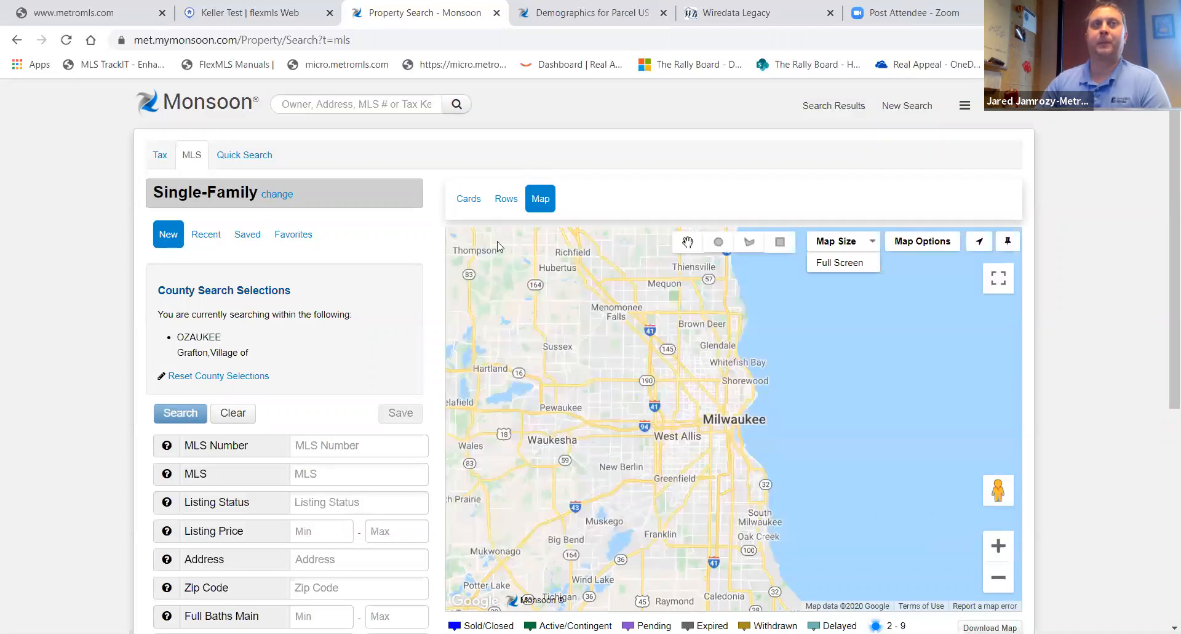
- Open Preferences from the home page and browse the themes forward to Purple Rain
click(213, 108)
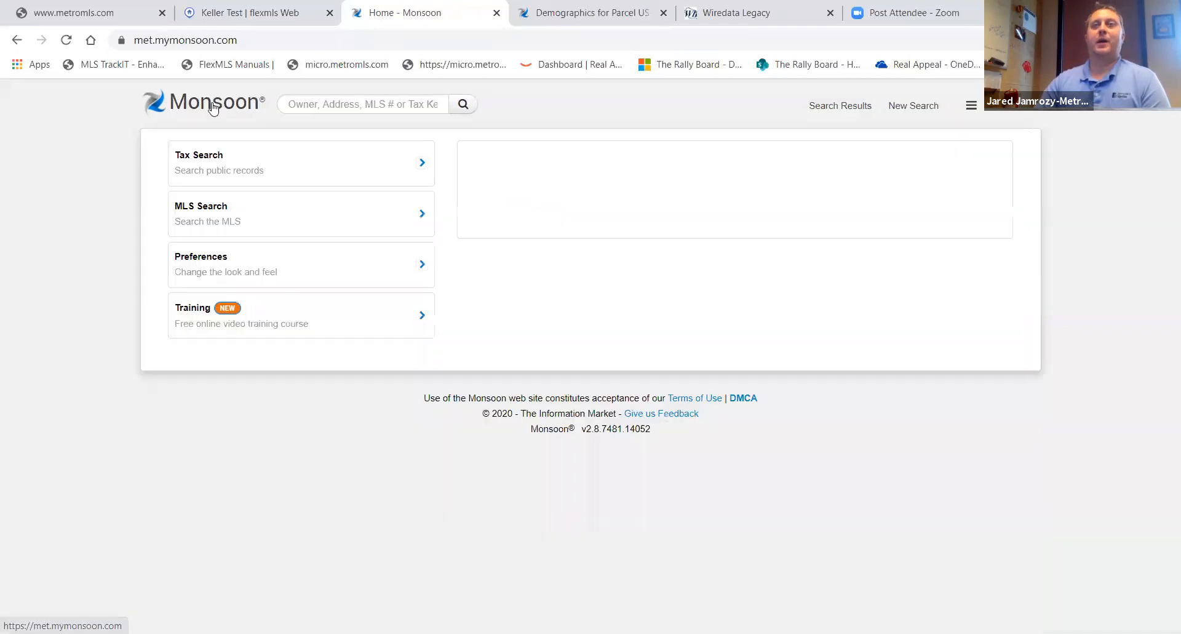
click(196, 266)
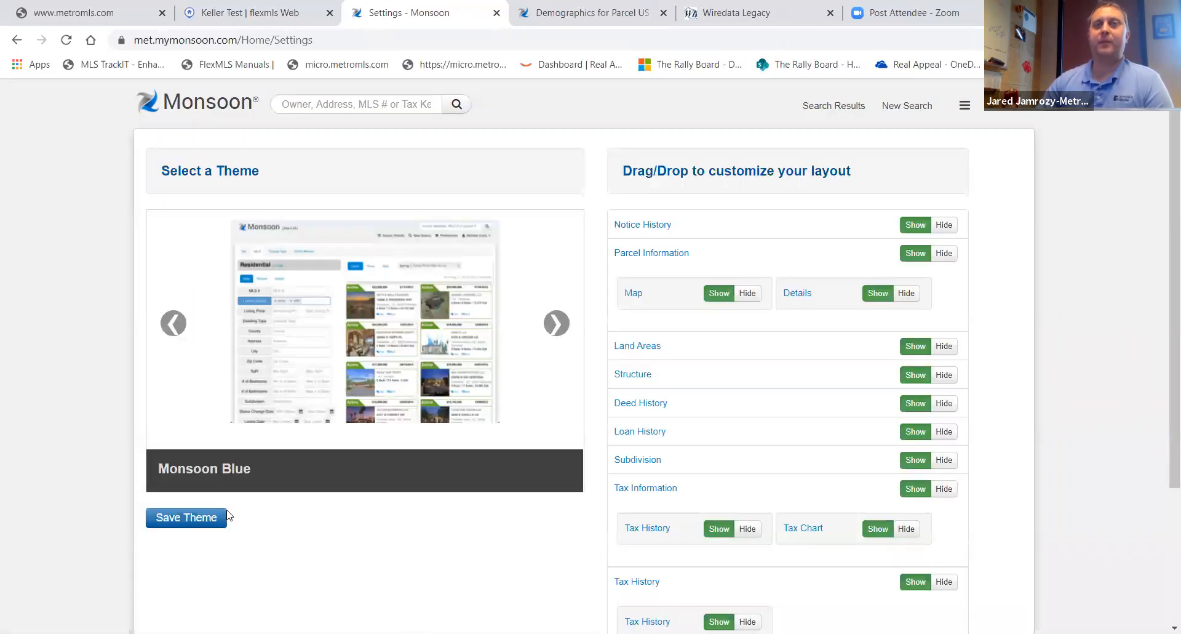
click(558, 332)
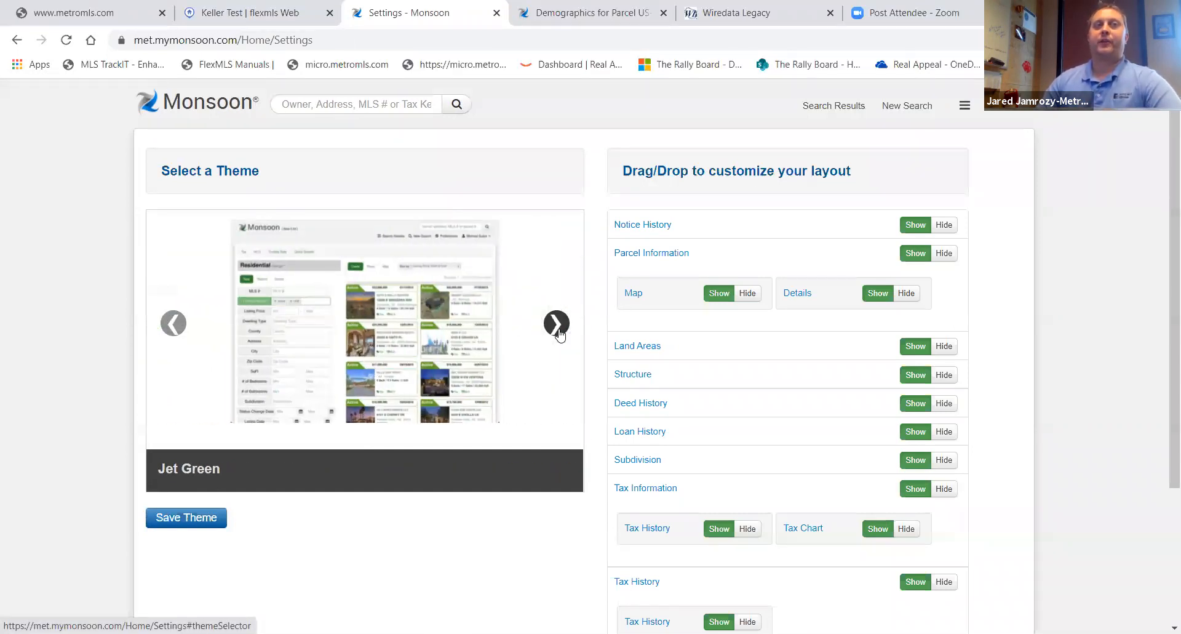
click(557, 333)
click(558, 332)
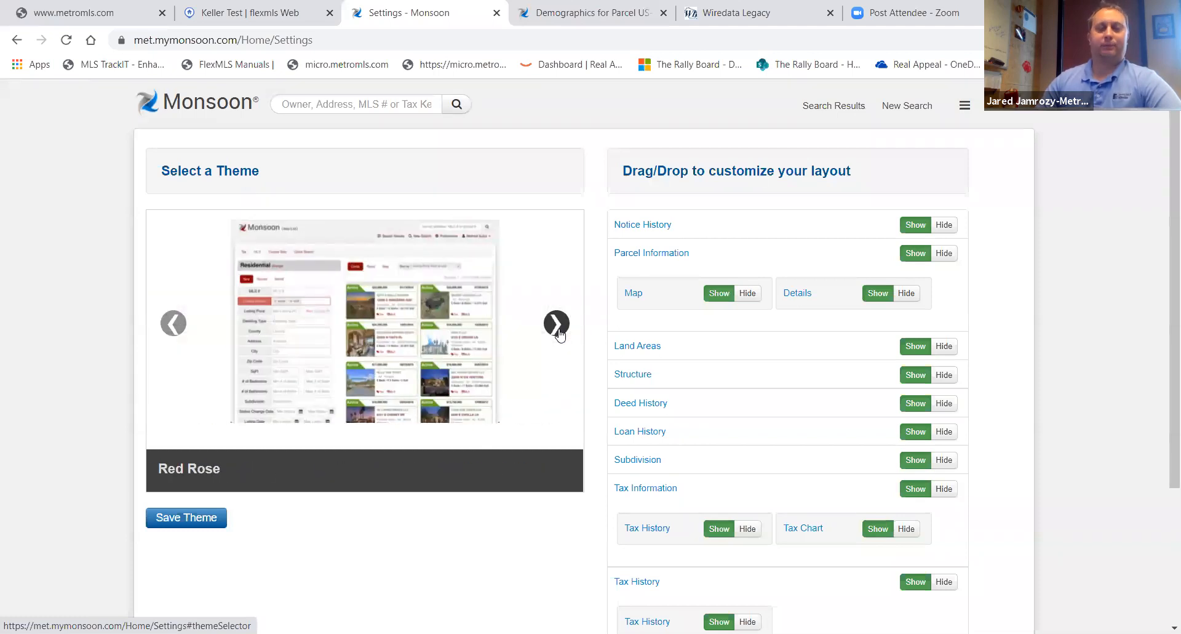
click(558, 332)
click(558, 332)
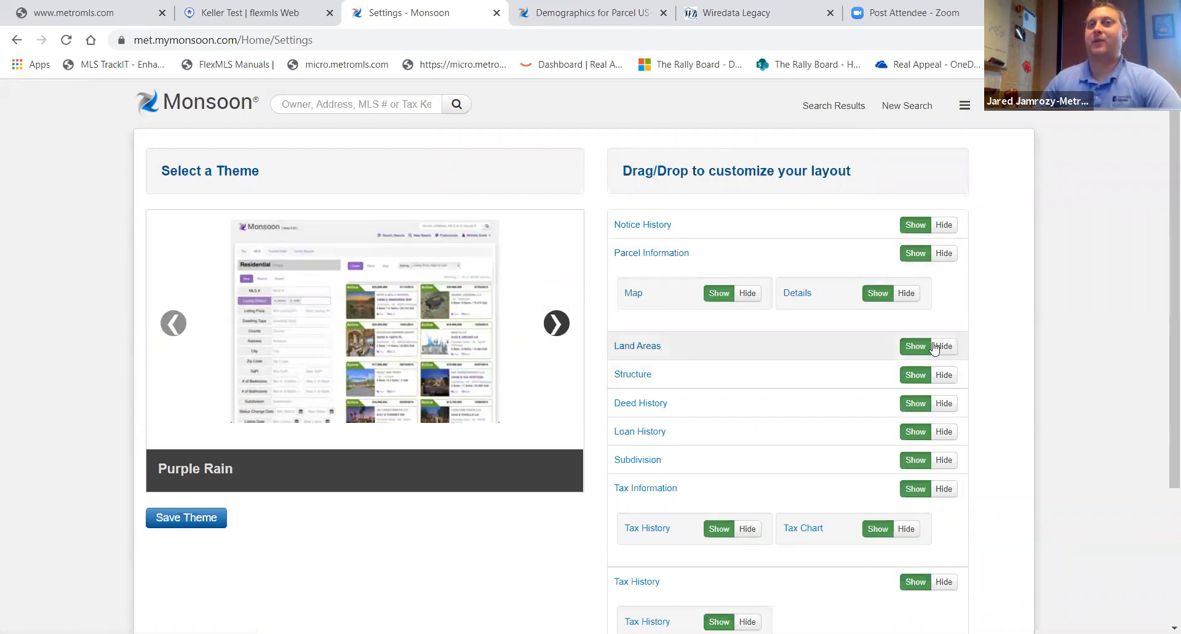
- Hide the Loan History section in the property detail layout
scroll(935, 348, down, 3)
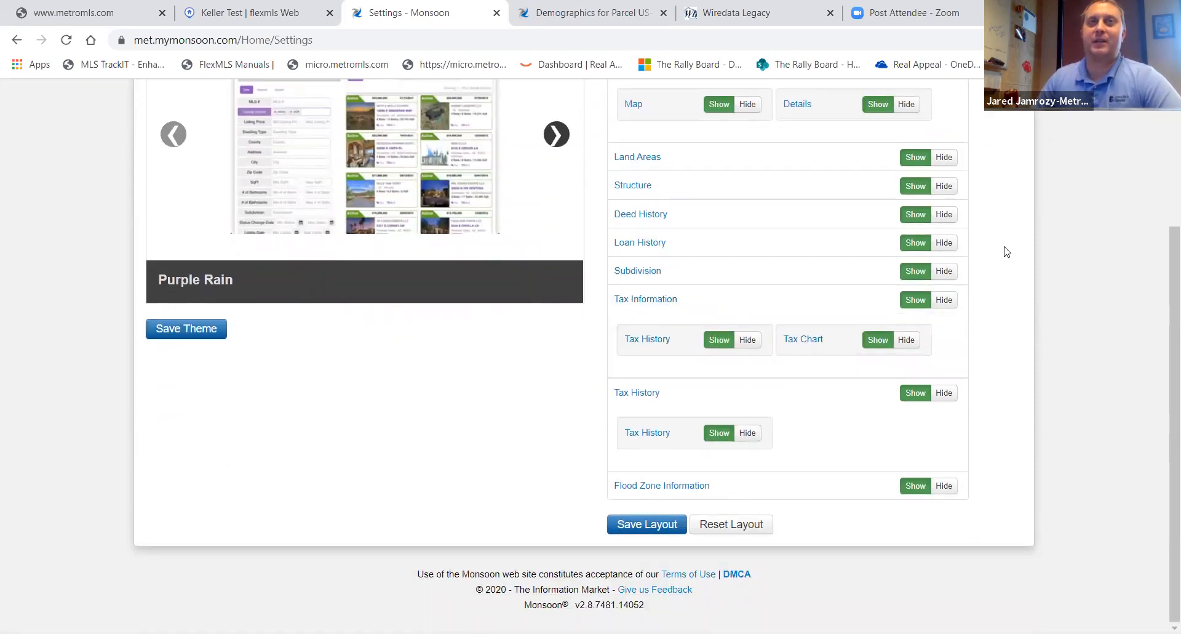
click(945, 243)
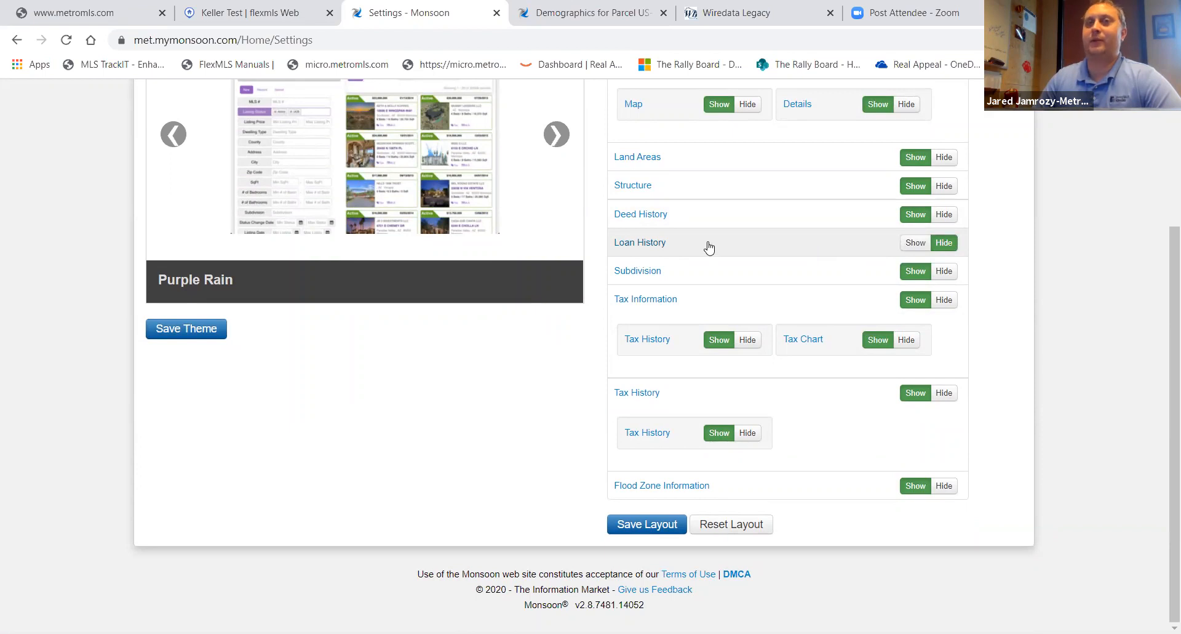
- Move the Tax Information section up in the layout so it follows Land Areas
scroll(800, 342, up, 3)
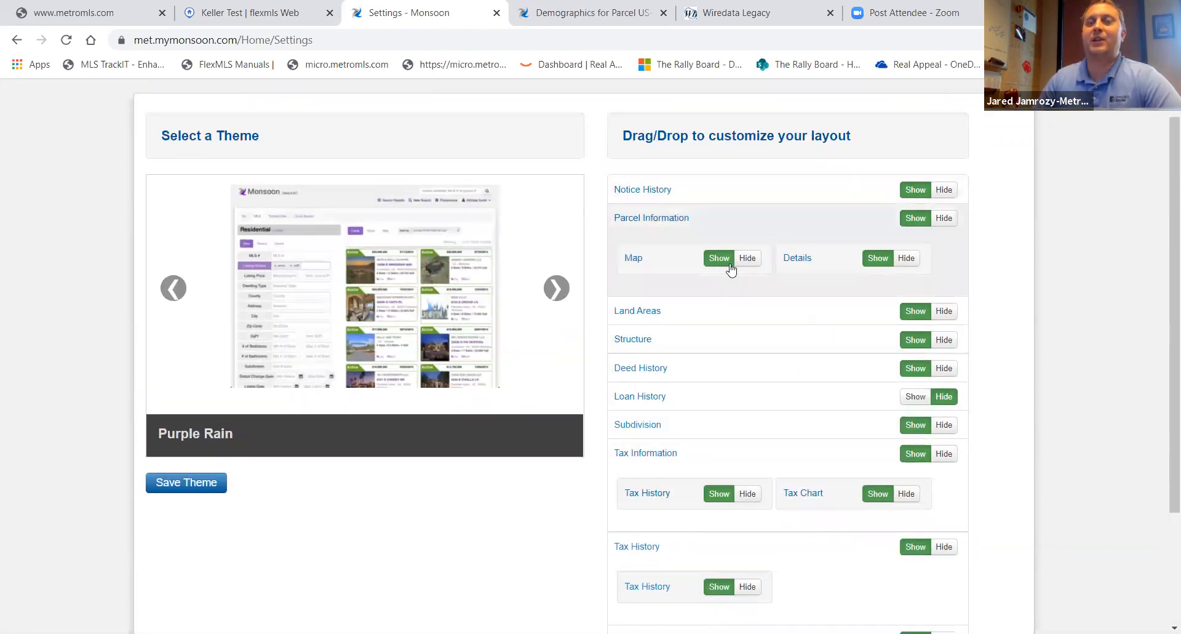
scroll(717, 443, down, 3)
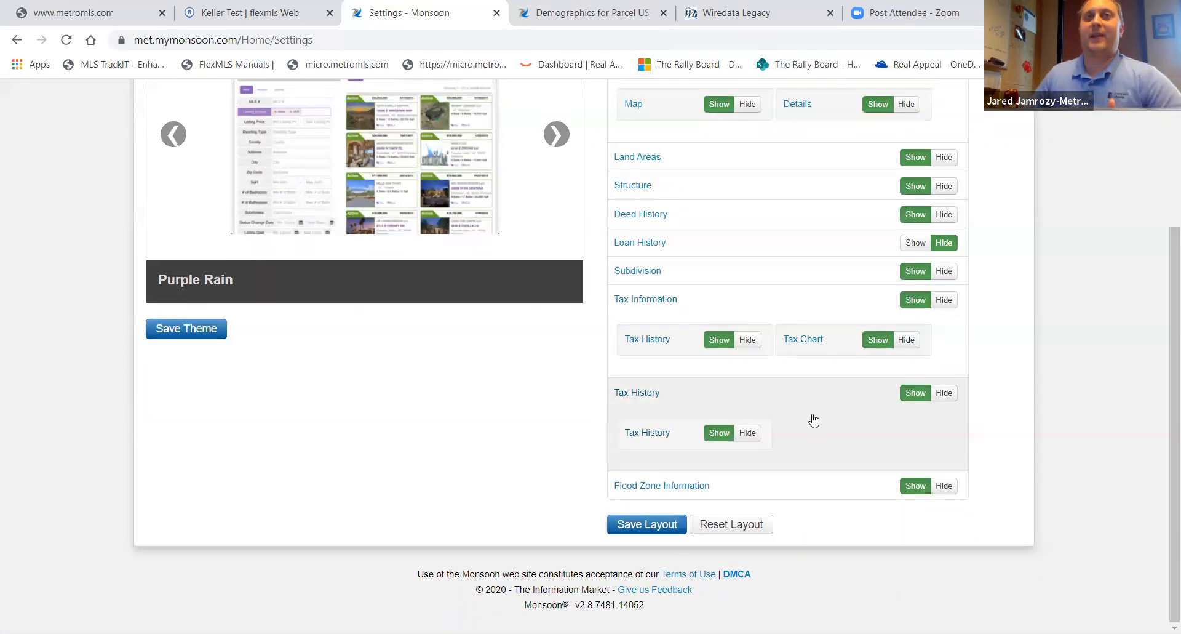
scroll(810, 416, up, 1)
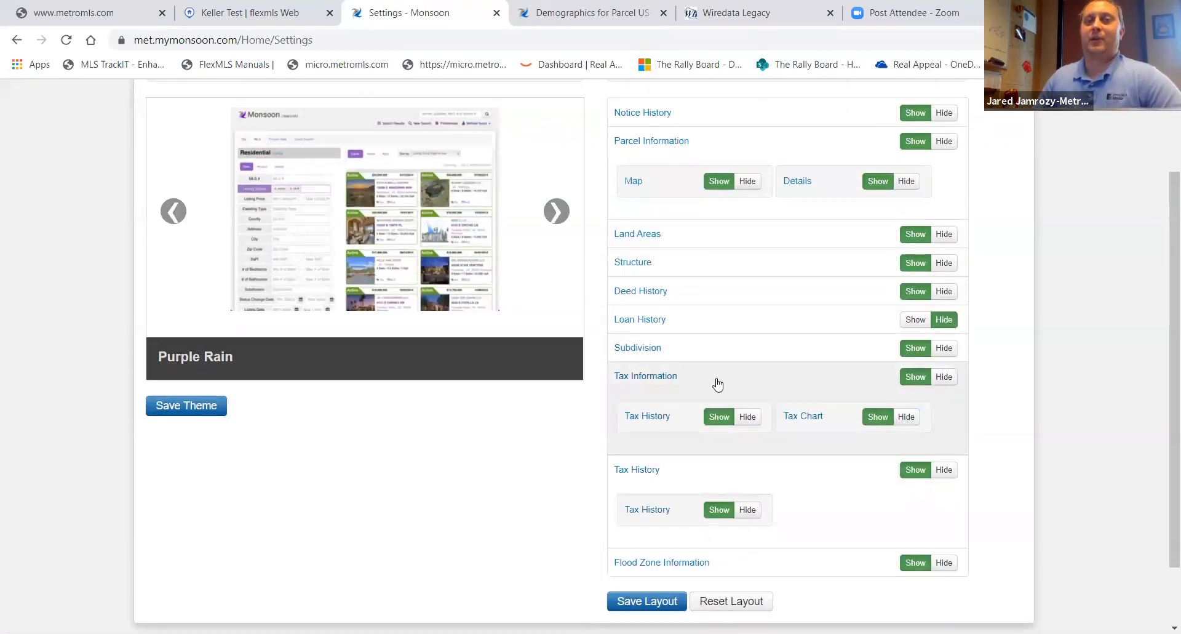
drag(717, 385, 727, 63)
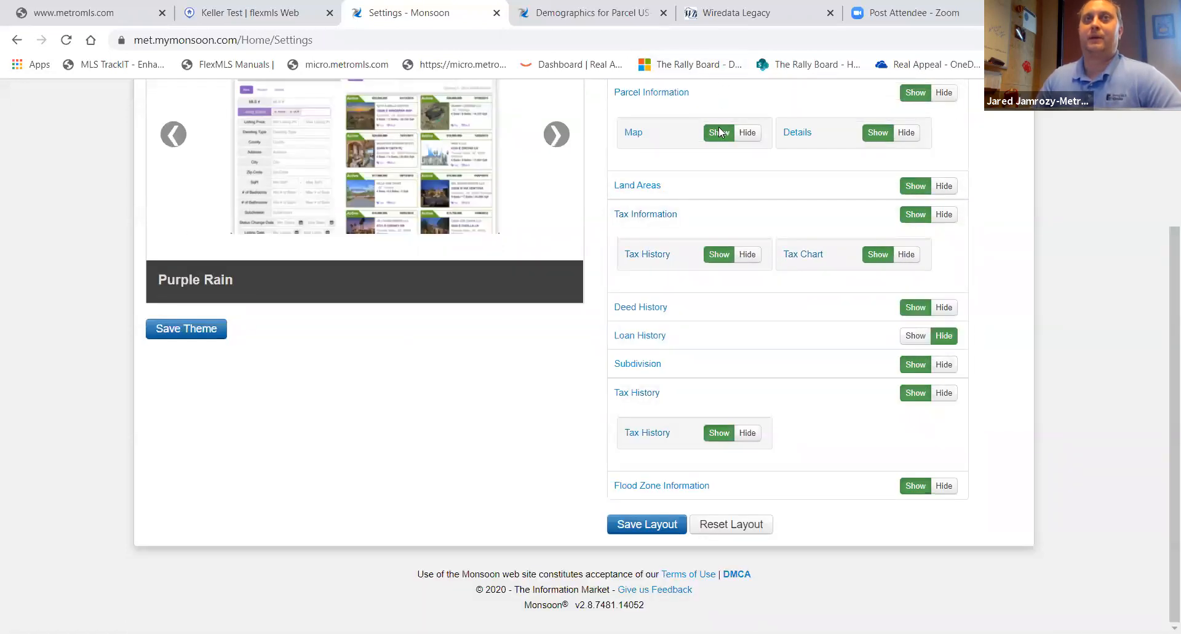
scroll(733, 347, up, 3)
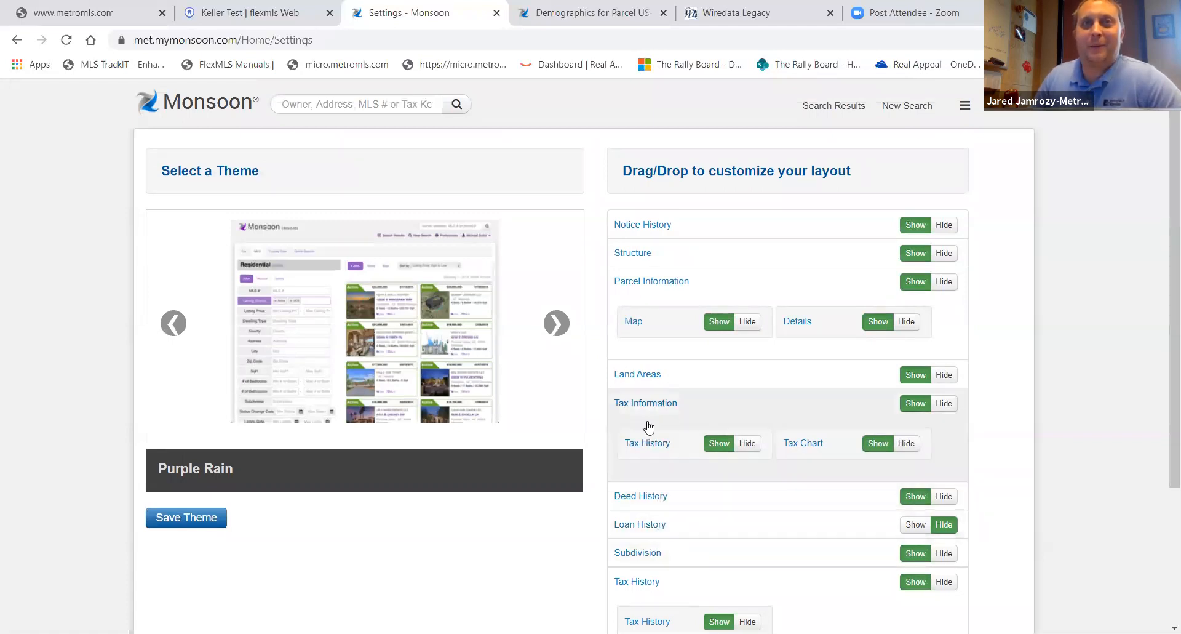
- Move the Tax Information section to the top of the layout with Tax History beneath it, and save the layout
drag(655, 405, 651, 222)
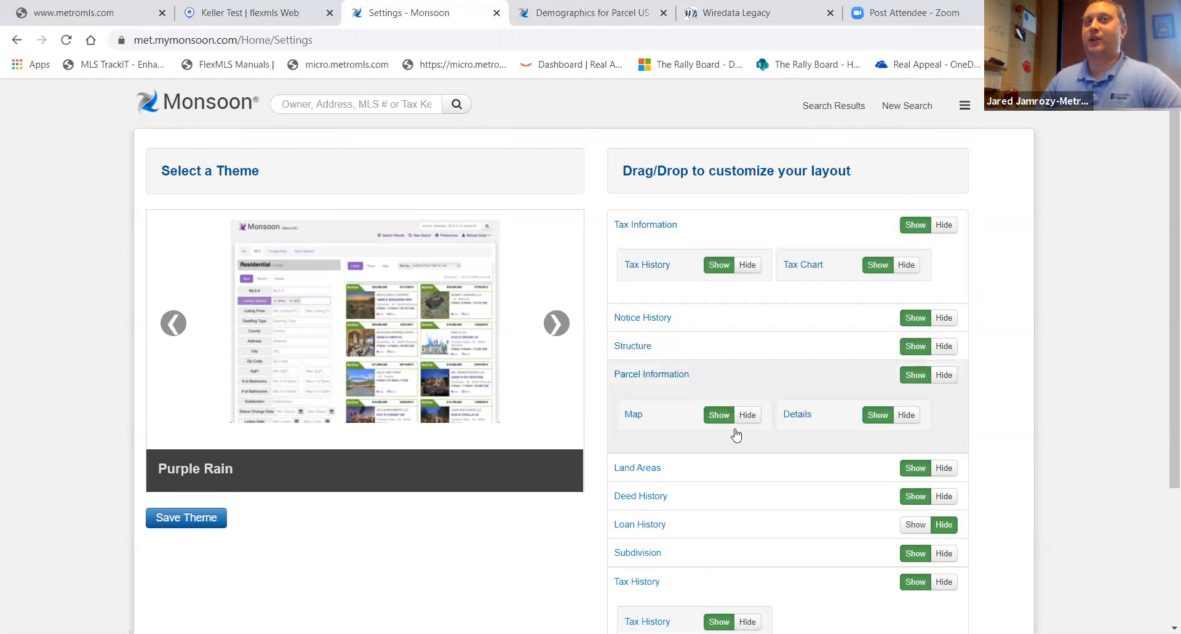
drag(634, 581, 628, 309)
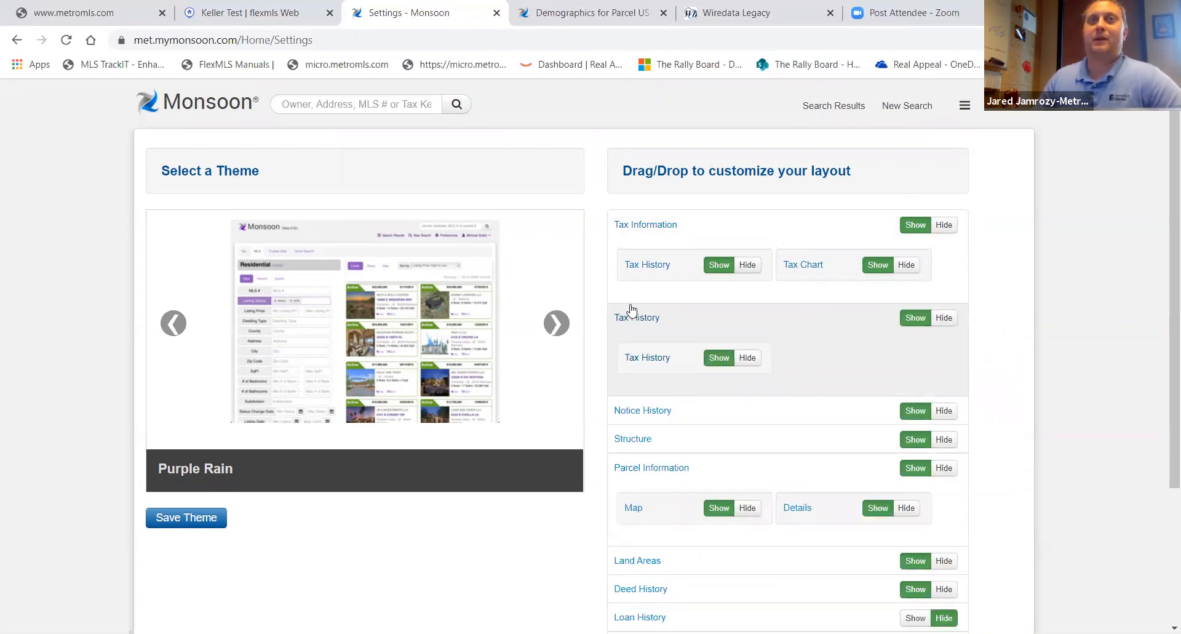
scroll(714, 336, down, 3)
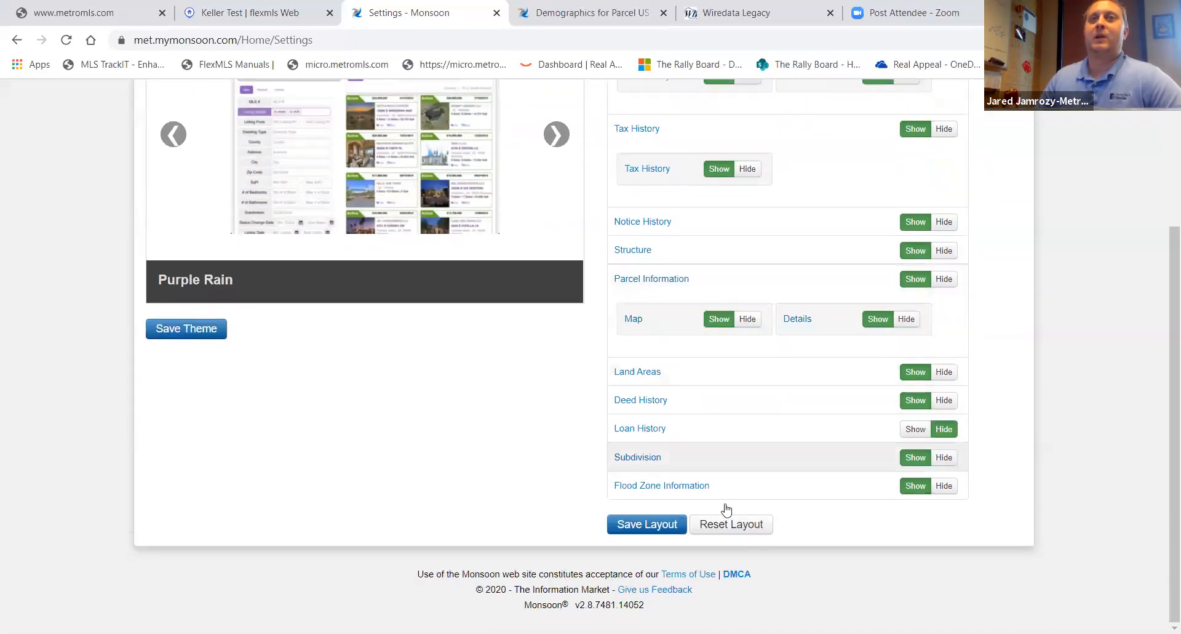
click(654, 530)
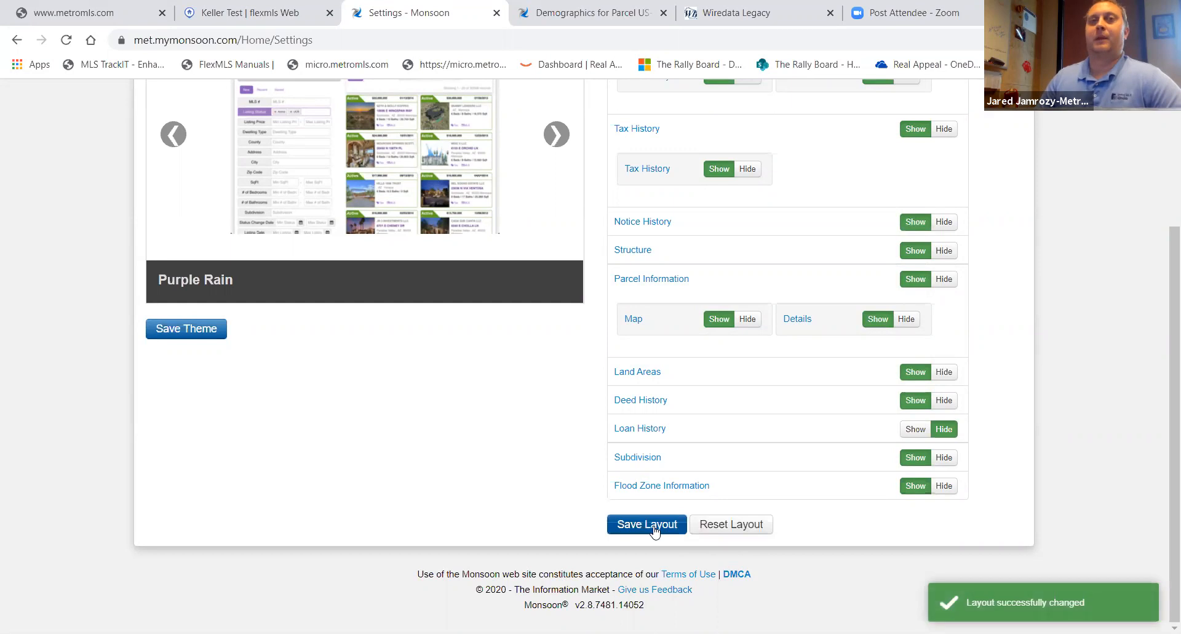
scroll(409, 427, up, 3)
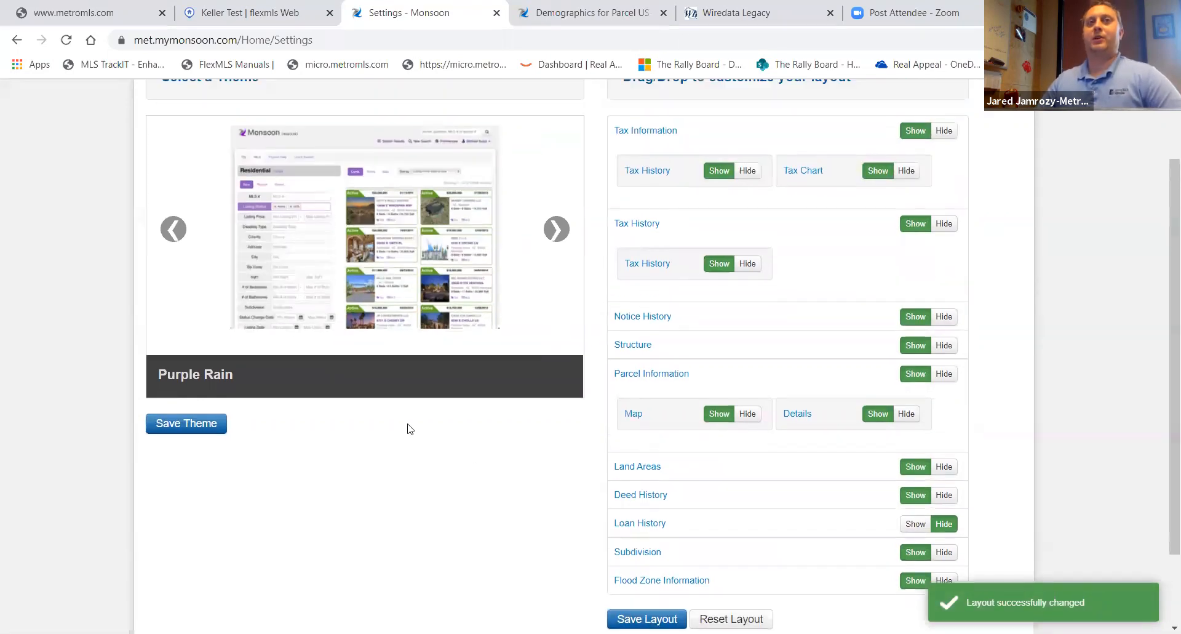
click(347, 103)
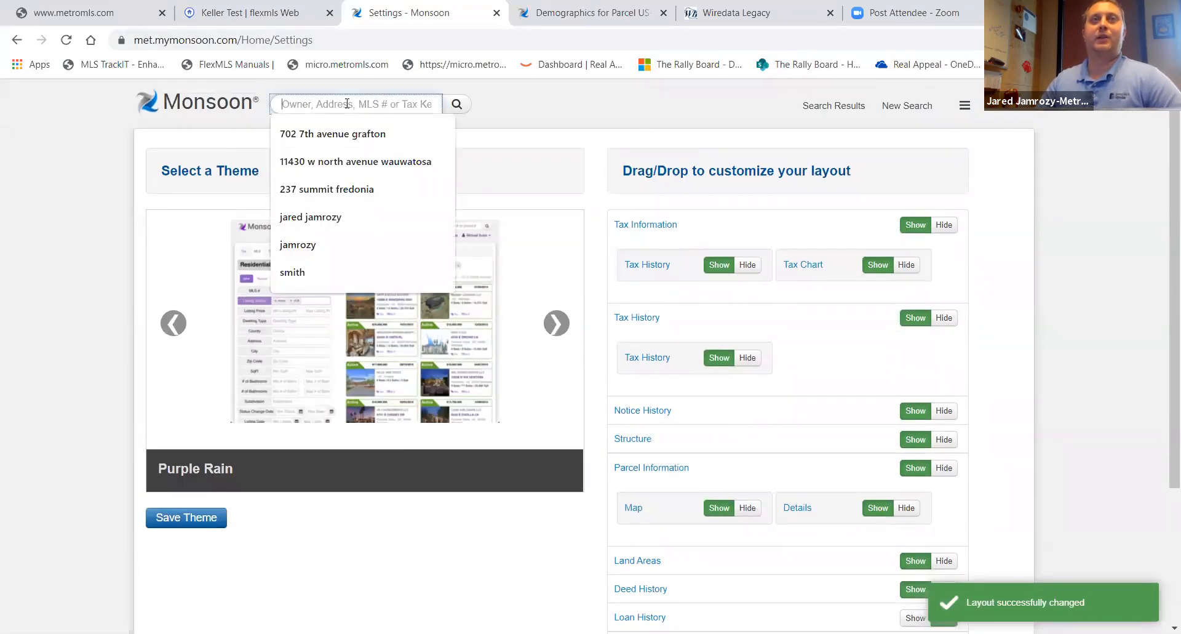
click(363, 133)
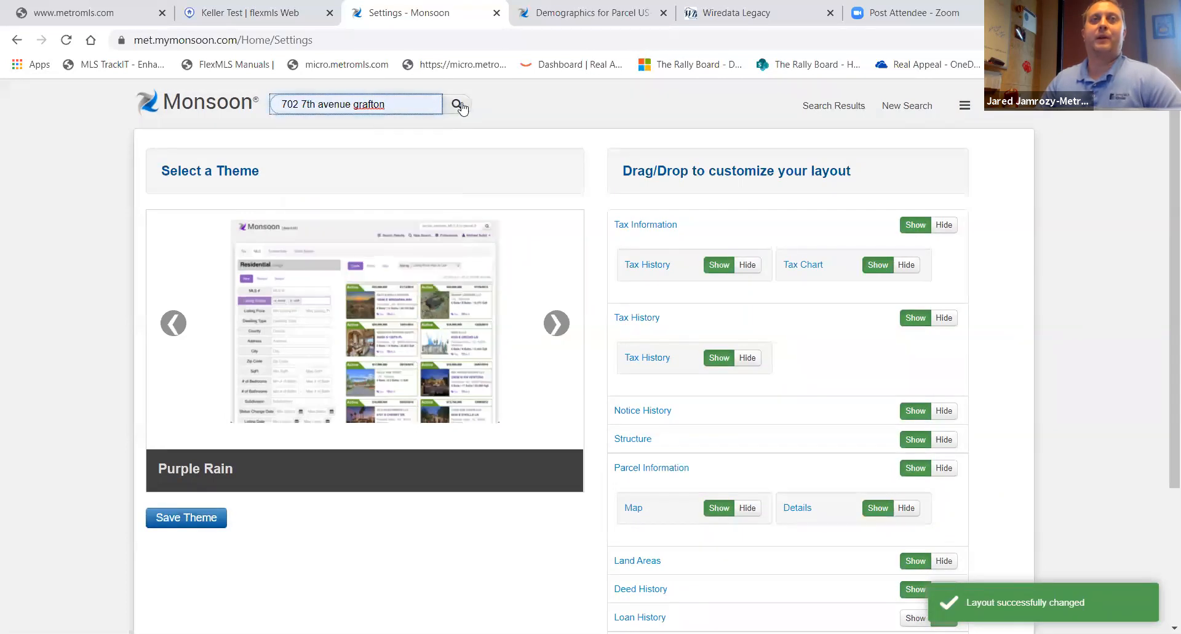
click(456, 104)
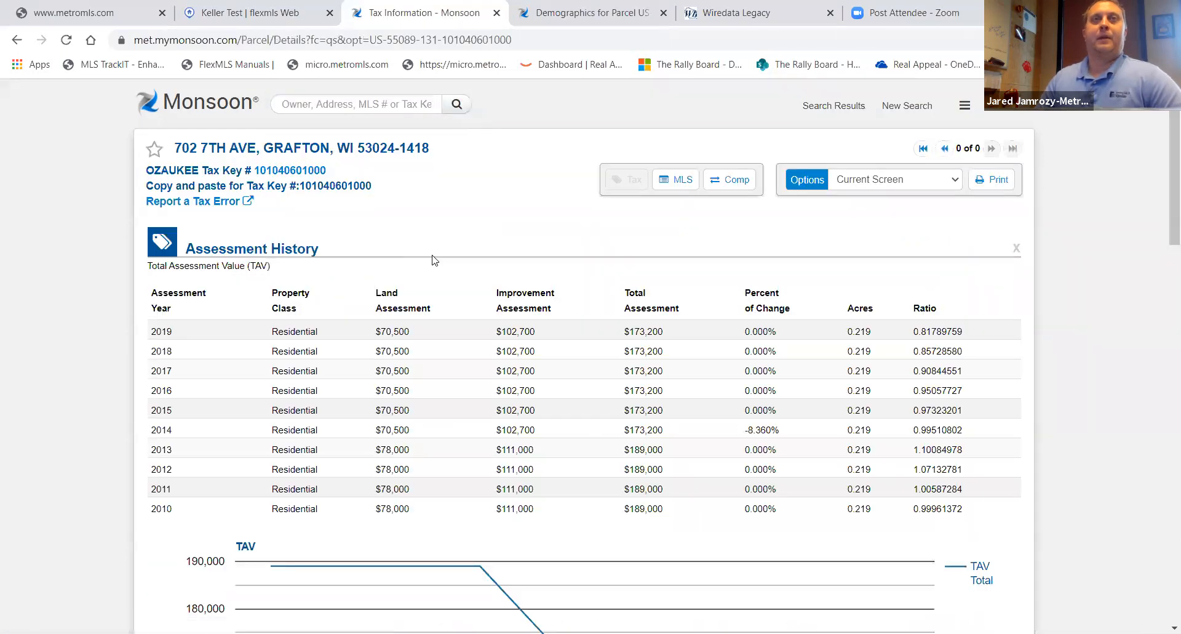
- Scroll through the property detail page to review the rearranged sections
scroll(434, 259, down, 5)
scroll(434, 260, up, 4)
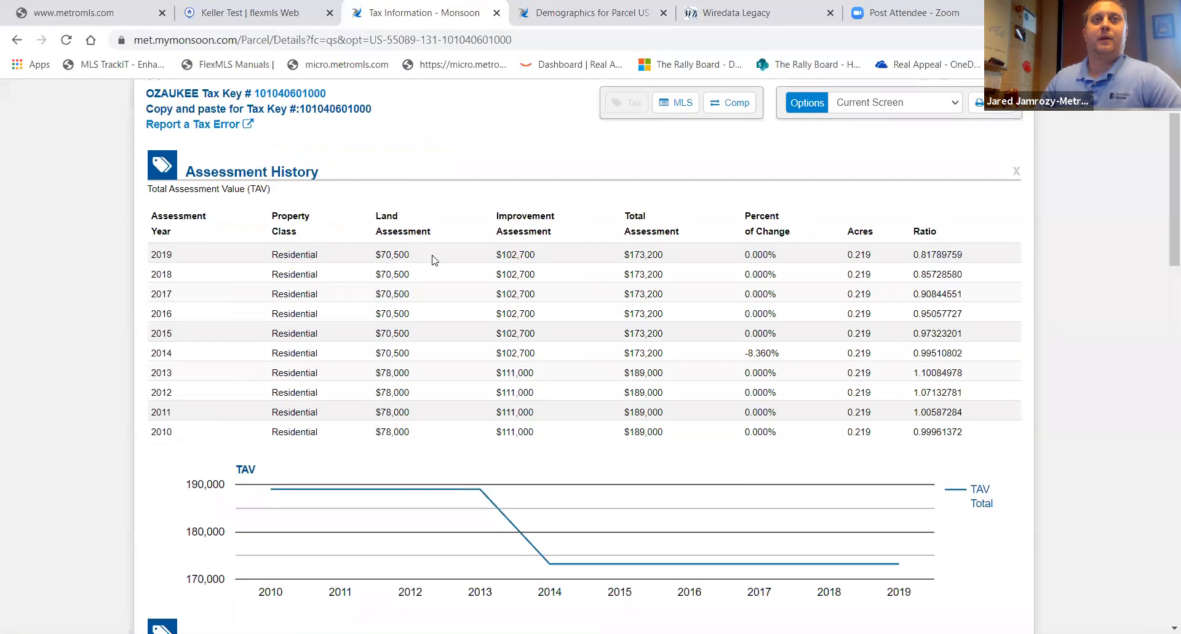
scroll(434, 260, up, 1)
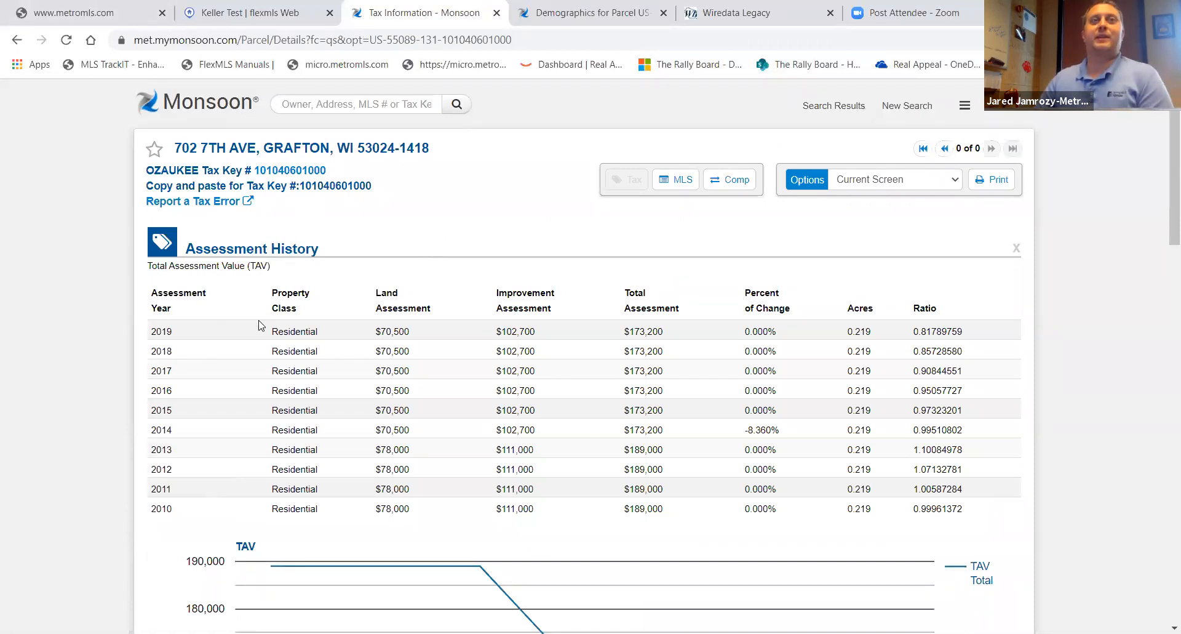
scroll(453, 338, down, 5)
scroll(522, 461, down, 9)
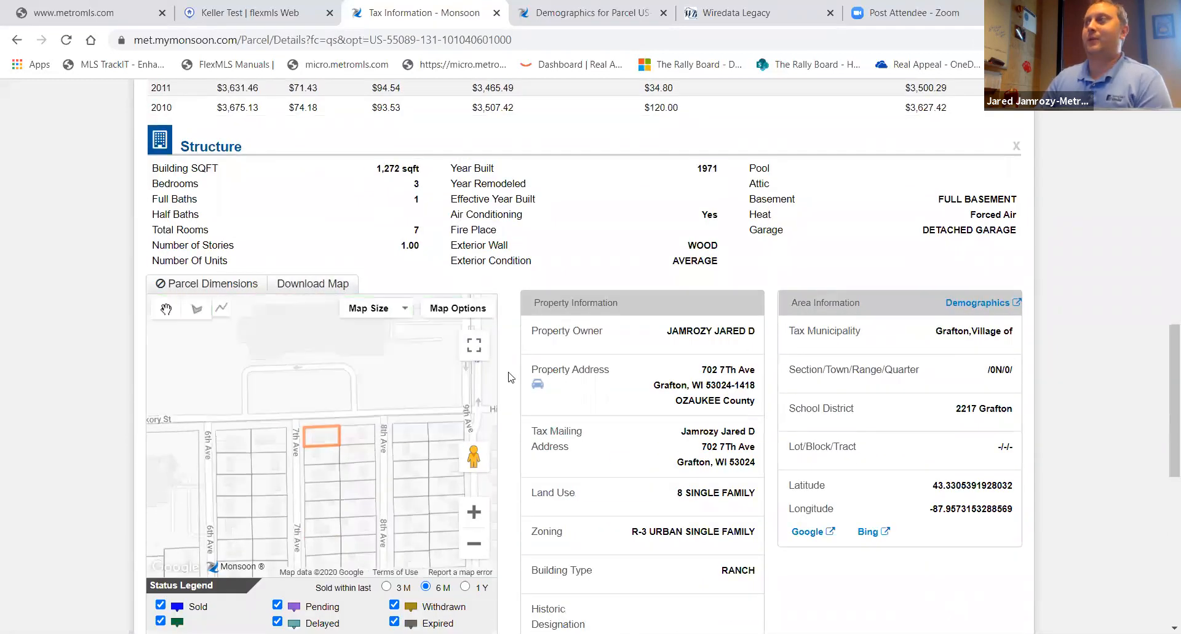
scroll(411, 394, down, 5)
scroll(411, 394, down, 3)
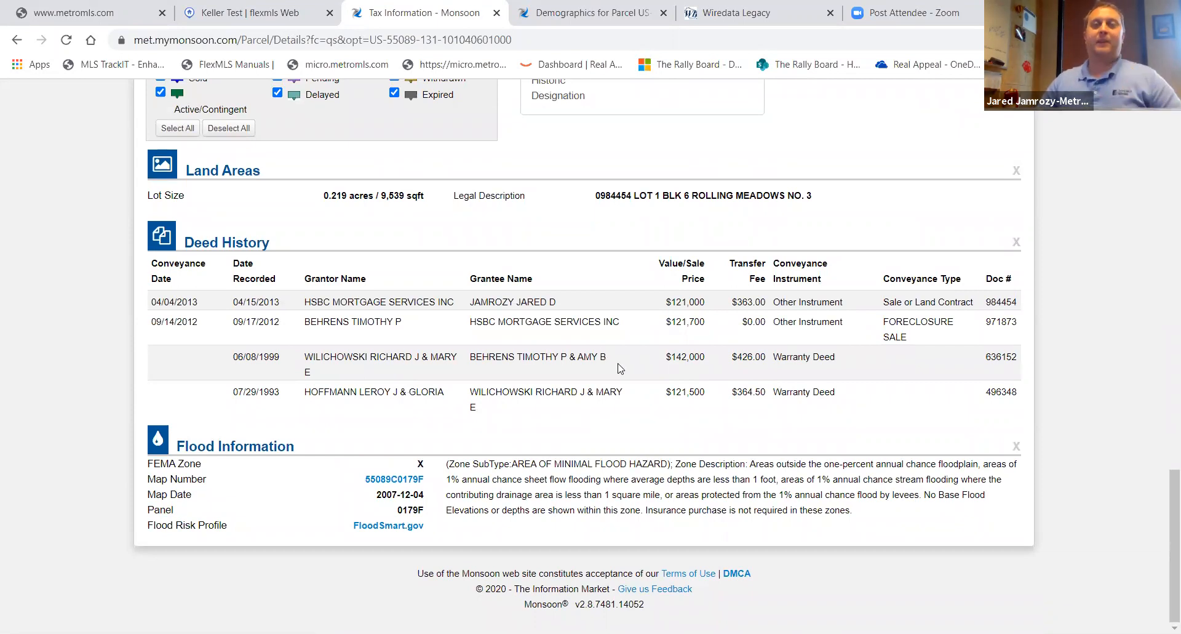
scroll(658, 403, up, 2)
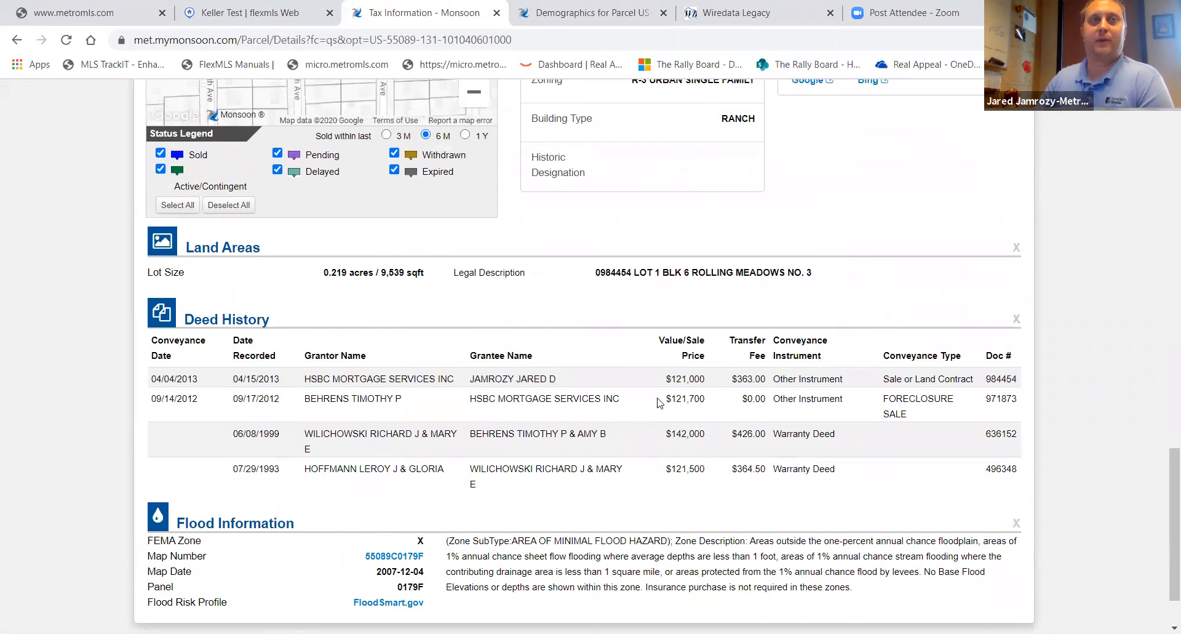
scroll(658, 403, up, 20)
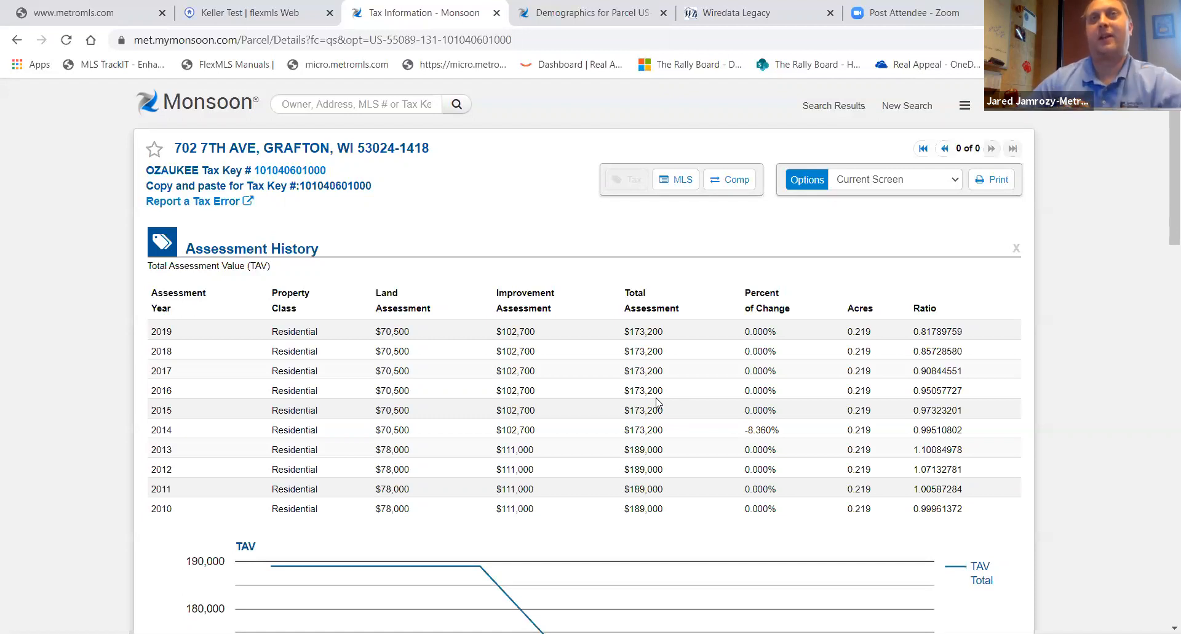
- Switch to flexmls, open Tax information to launch the Wiredata tax system, and view its county selection
click(219, 9)
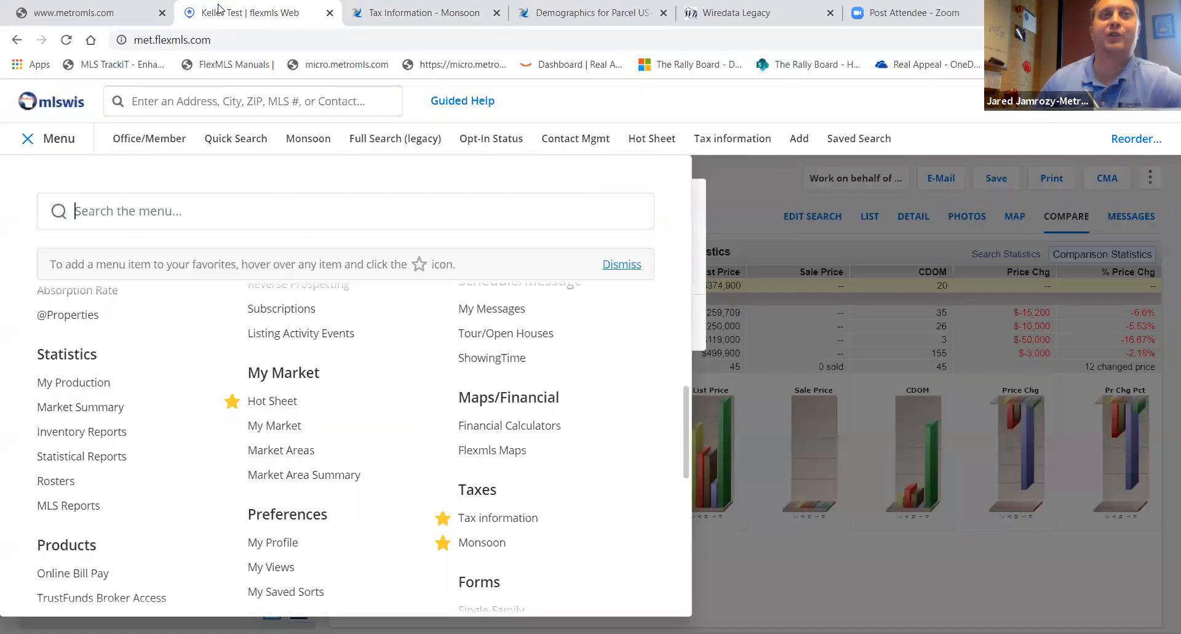
click(506, 527)
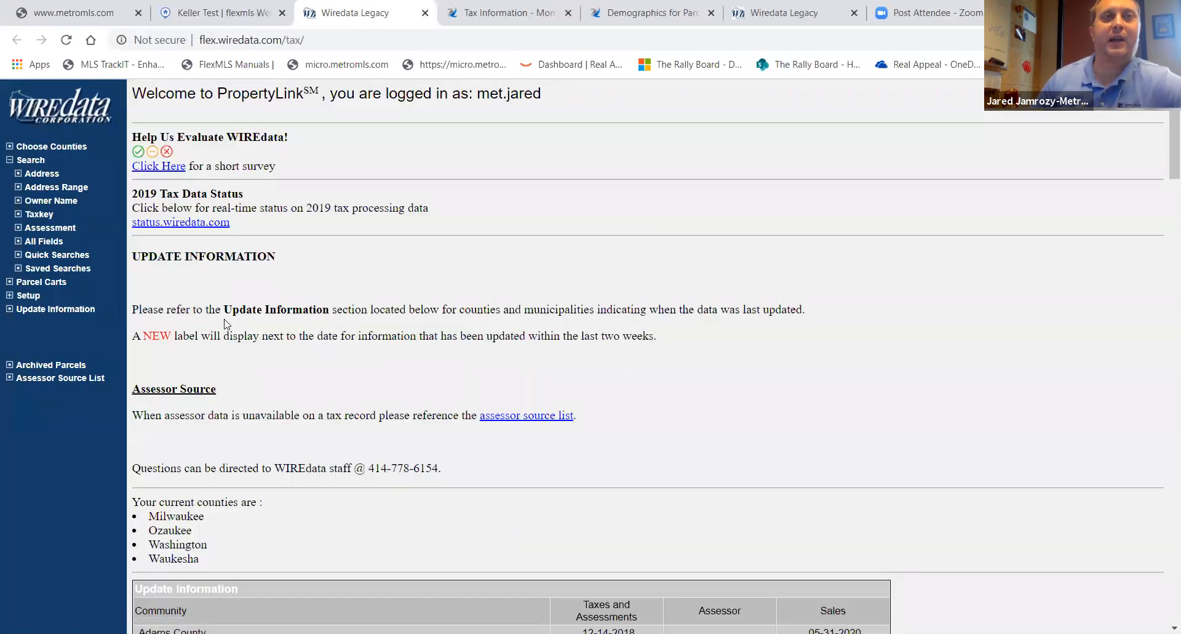
click(67, 147)
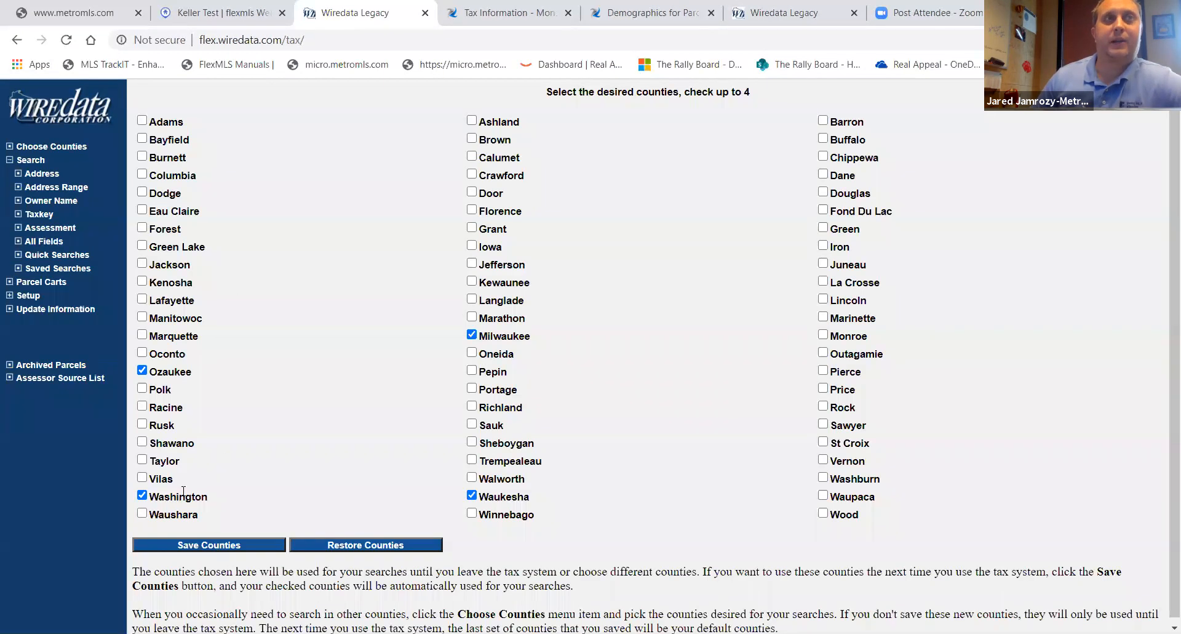
- Browse the Address, Address Range, Taxkey, Assessment and All Fields search forms in Wiredata
click(43, 174)
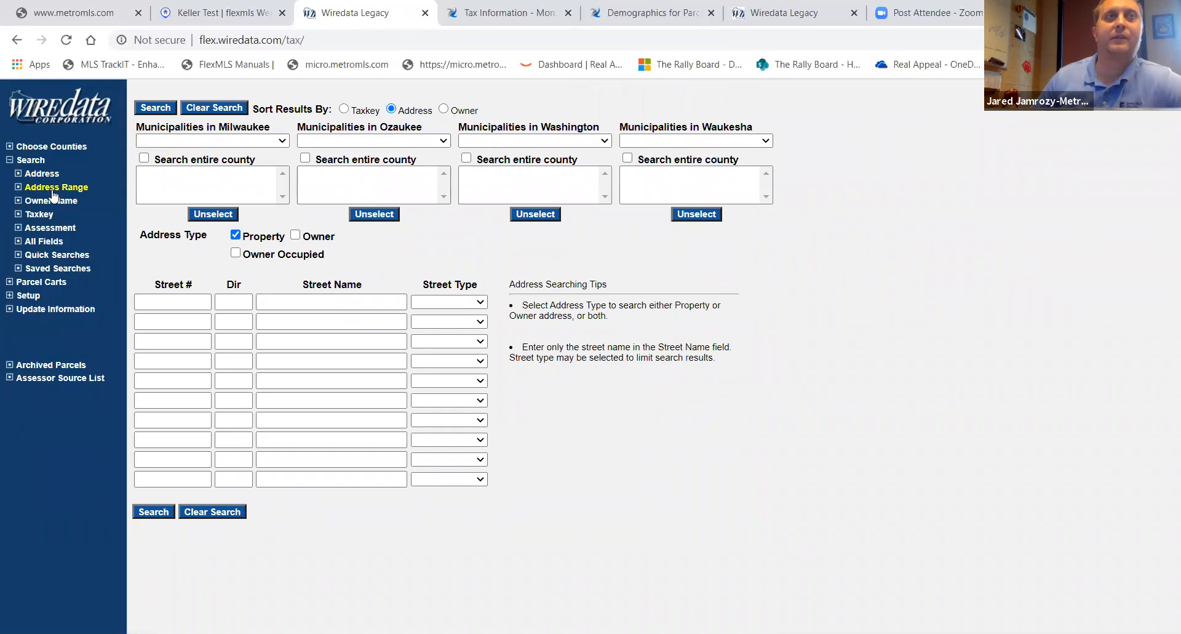
click(54, 187)
click(197, 303)
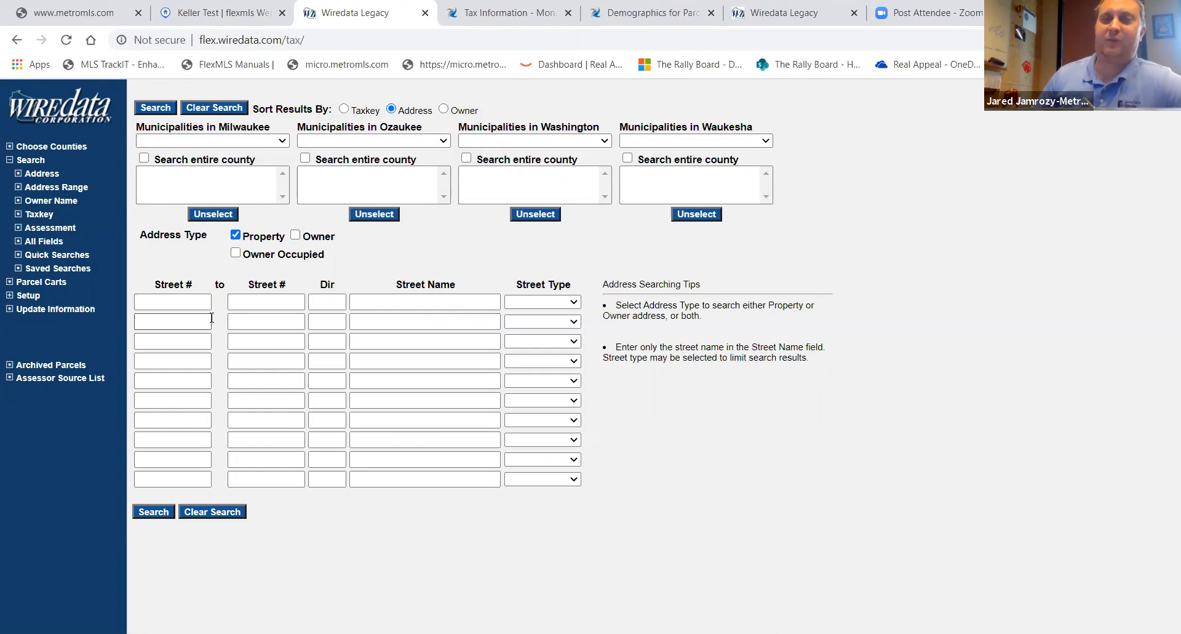
click(199, 299)
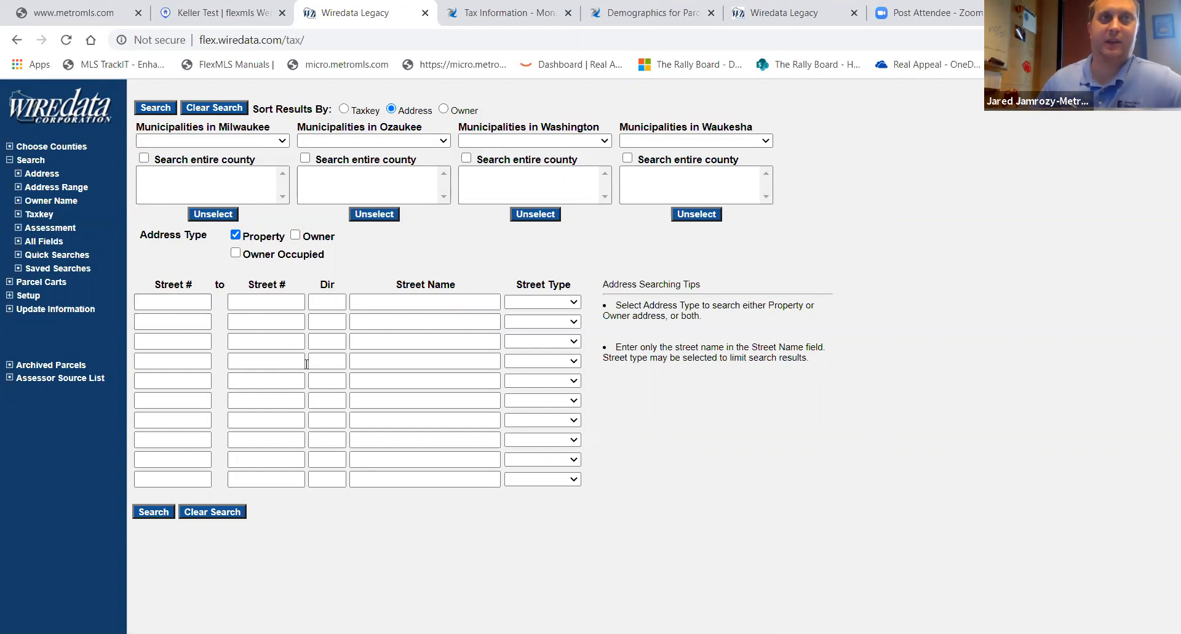
click(70, 203)
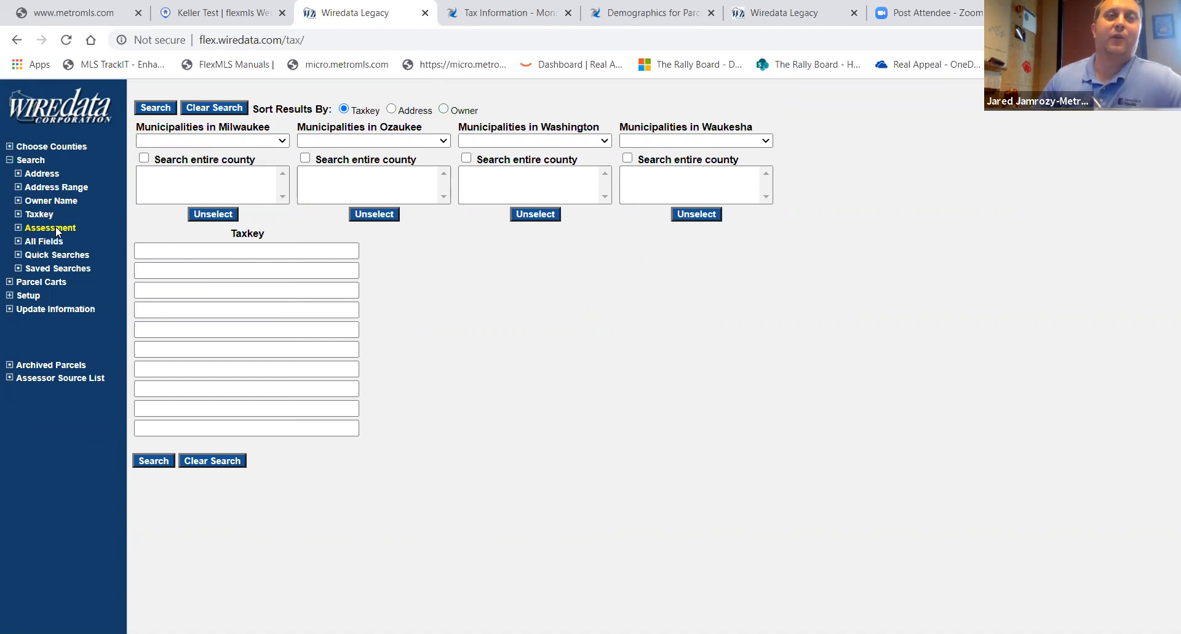
click(55, 229)
click(57, 256)
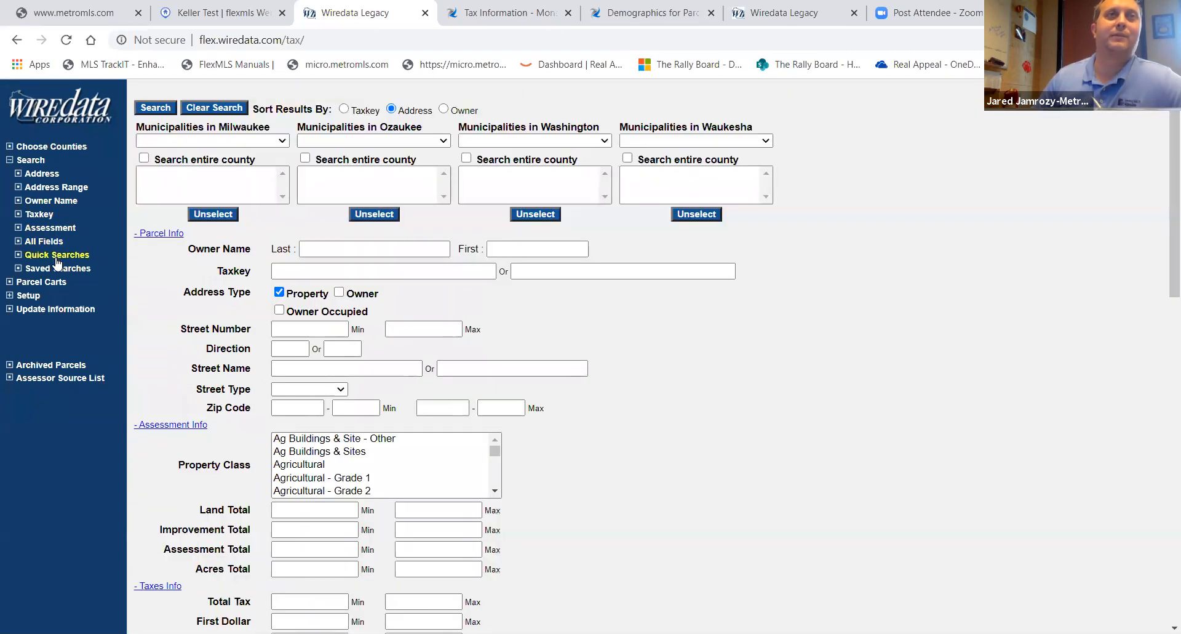